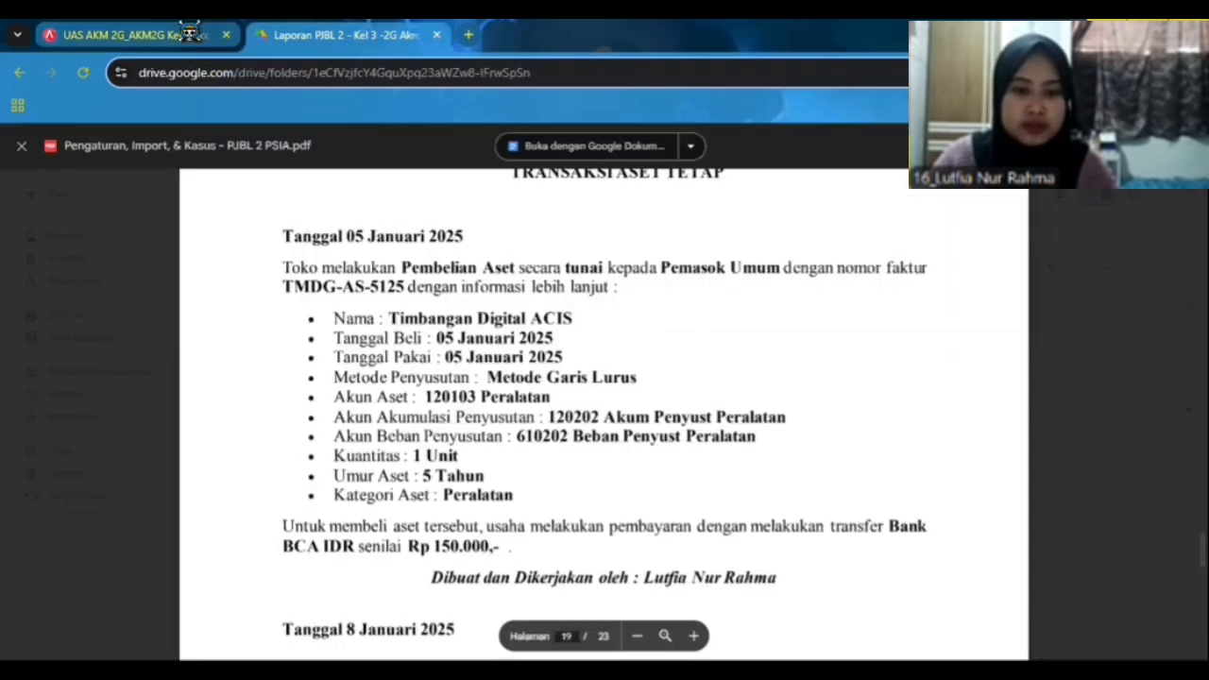
Step: Switch to Accurate and add an asset purchase line to the invoice, accepting creation of the "Pembelian Aset" item and account
click(189, 34)
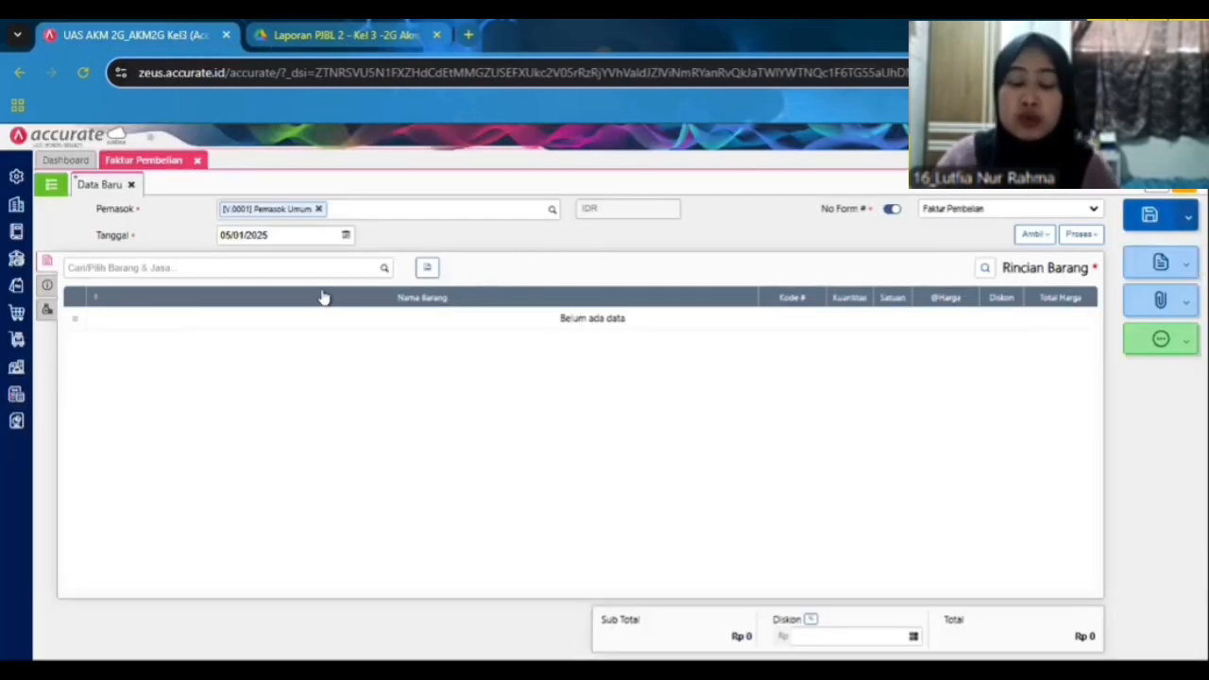
click(430, 269)
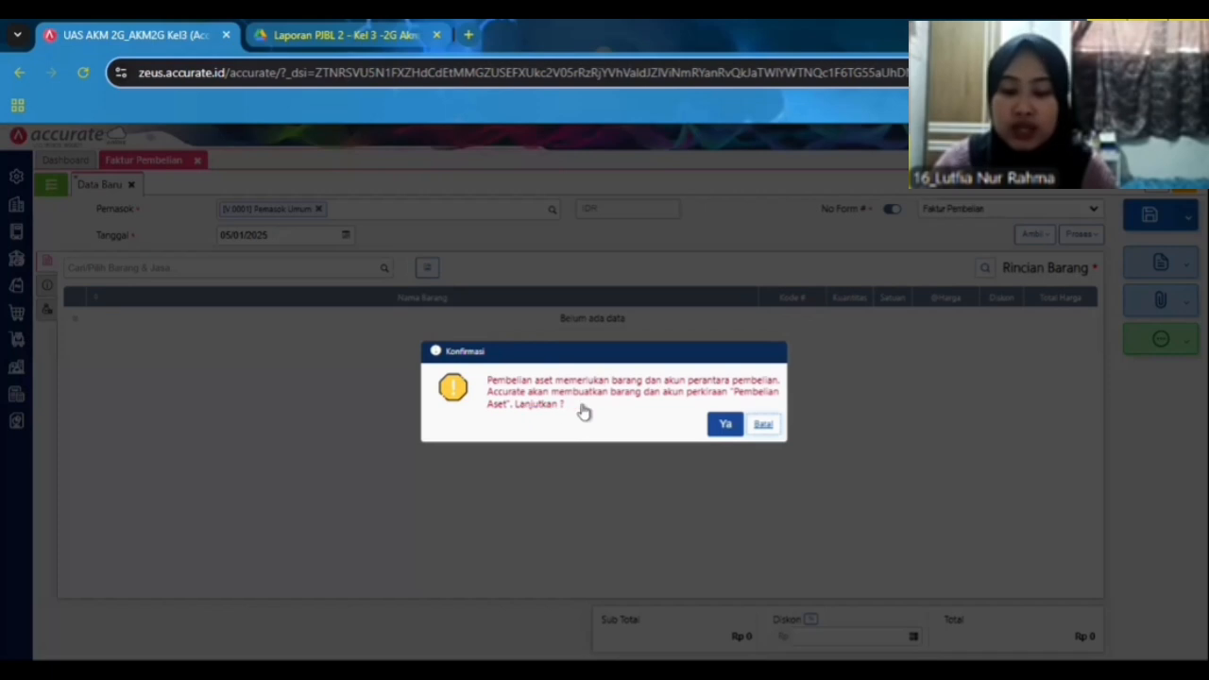
click(724, 425)
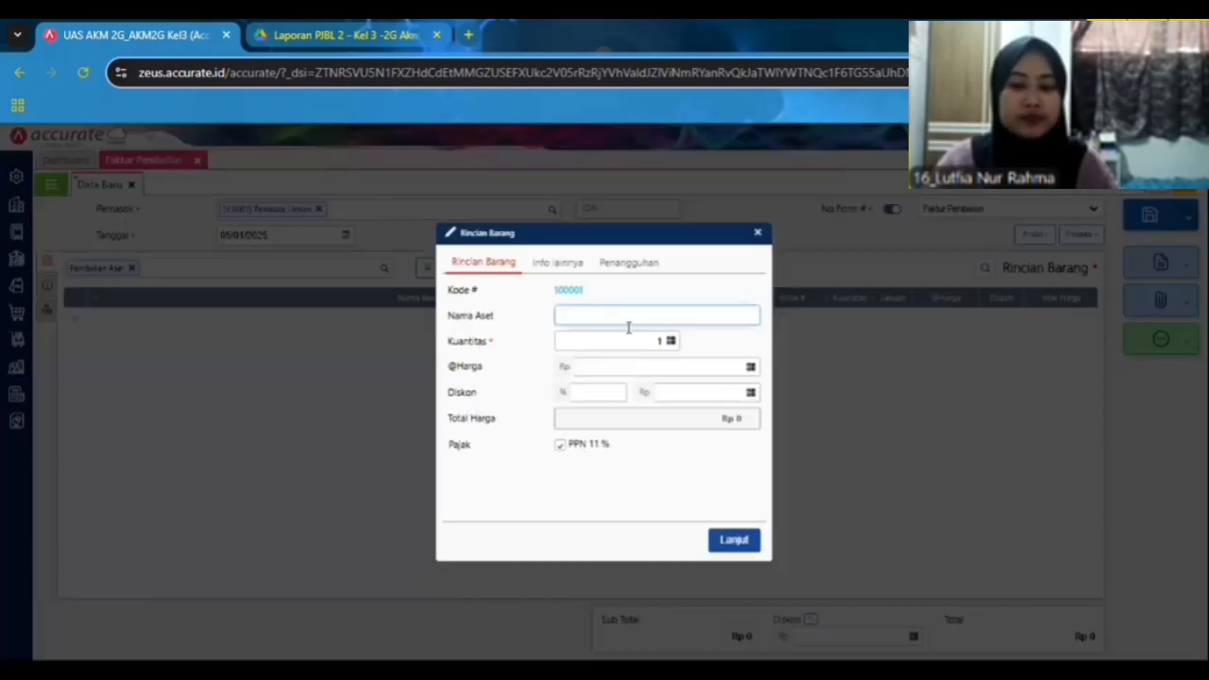
Step: Copy the asset name "Timbangan Digital ACIS" from the case PDF into the purchase line's asset name
click(597, 311)
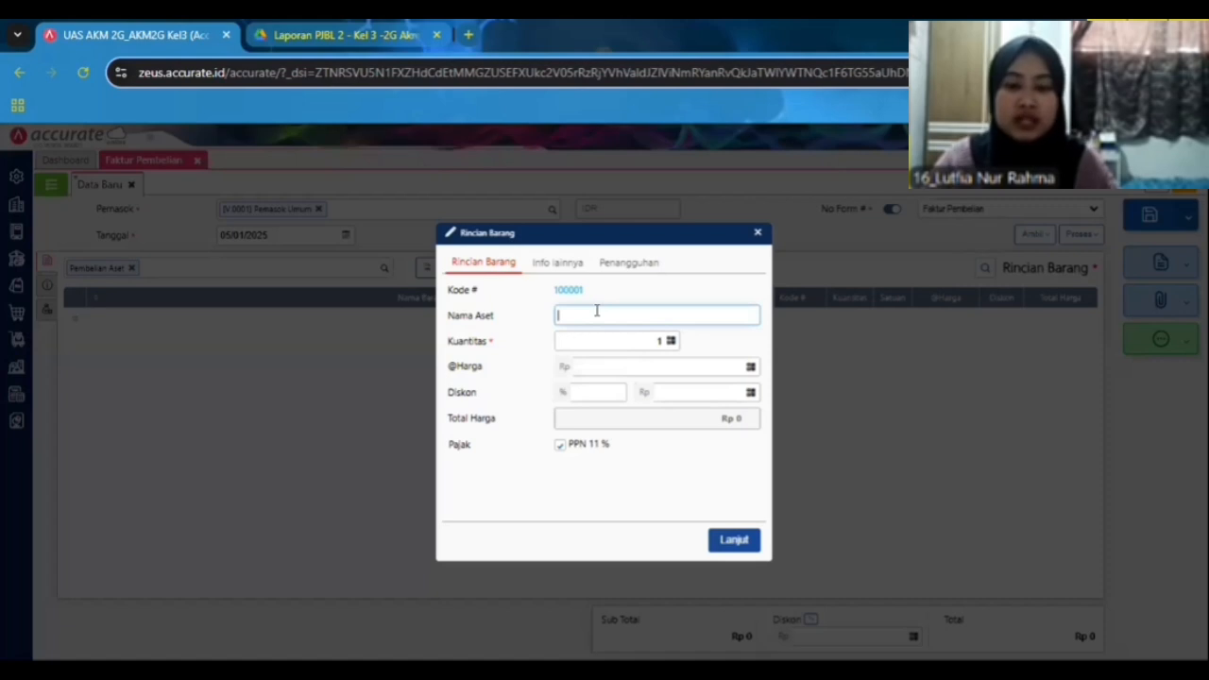
click(376, 35)
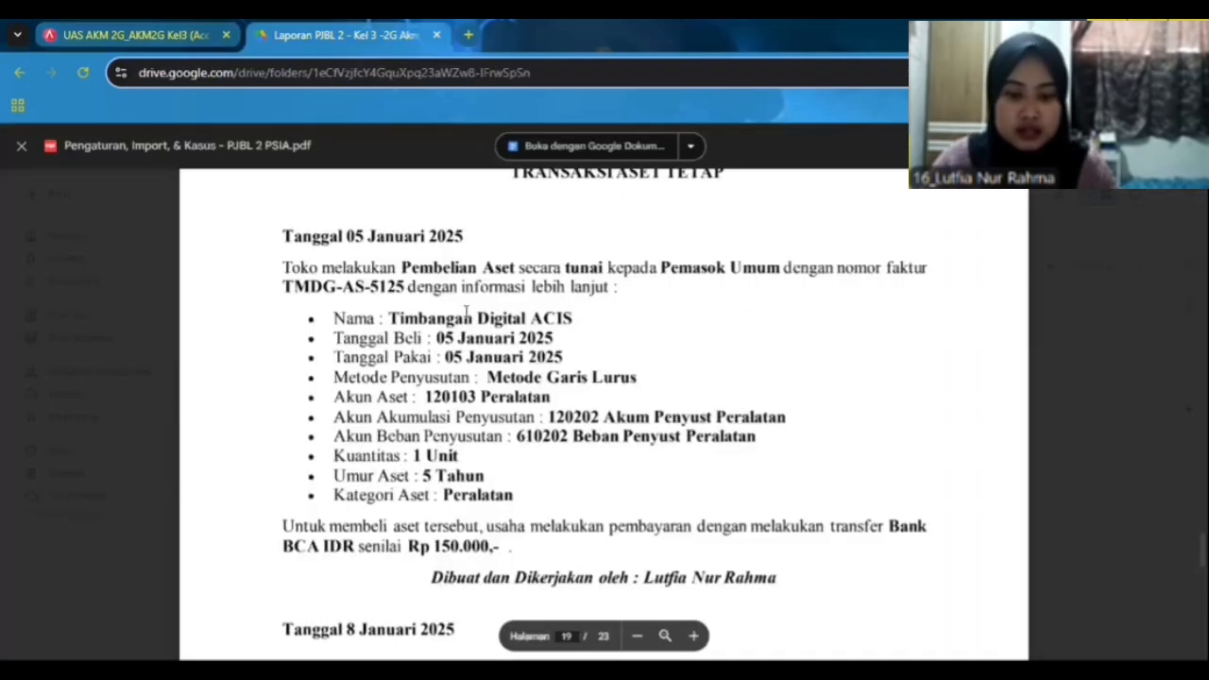
triple_click(559, 312)
key(ctrl+c)
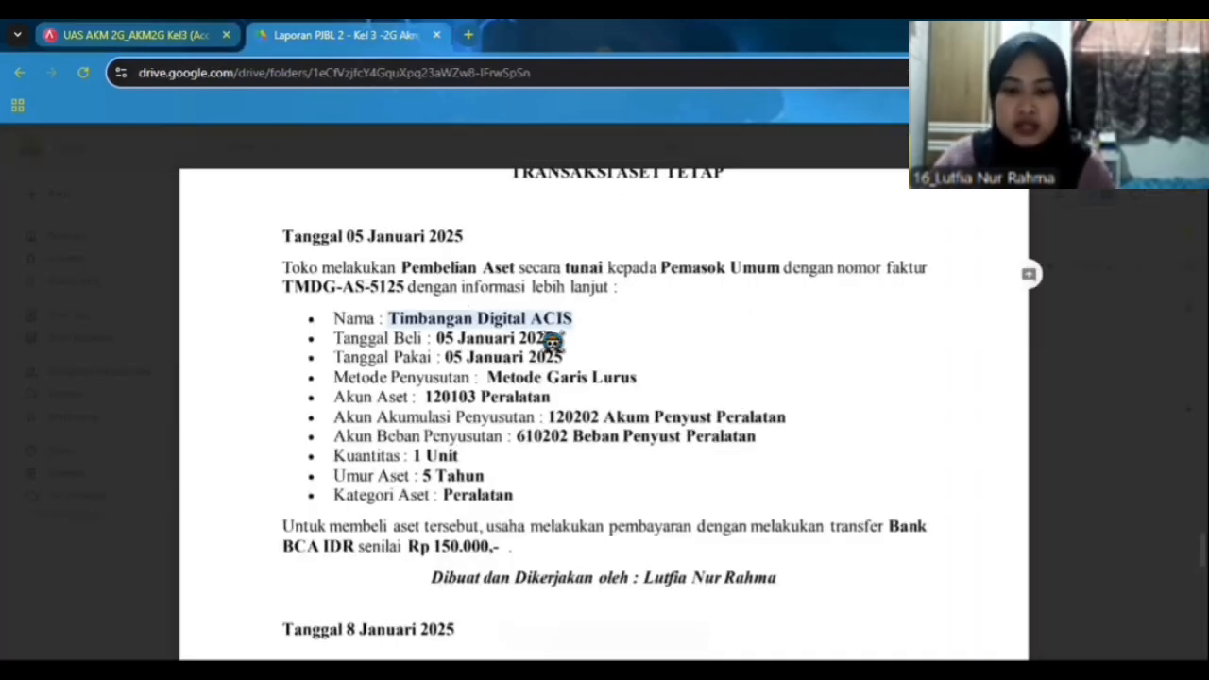
key(ctrl+shift+Tab)
key(ctrl+v)
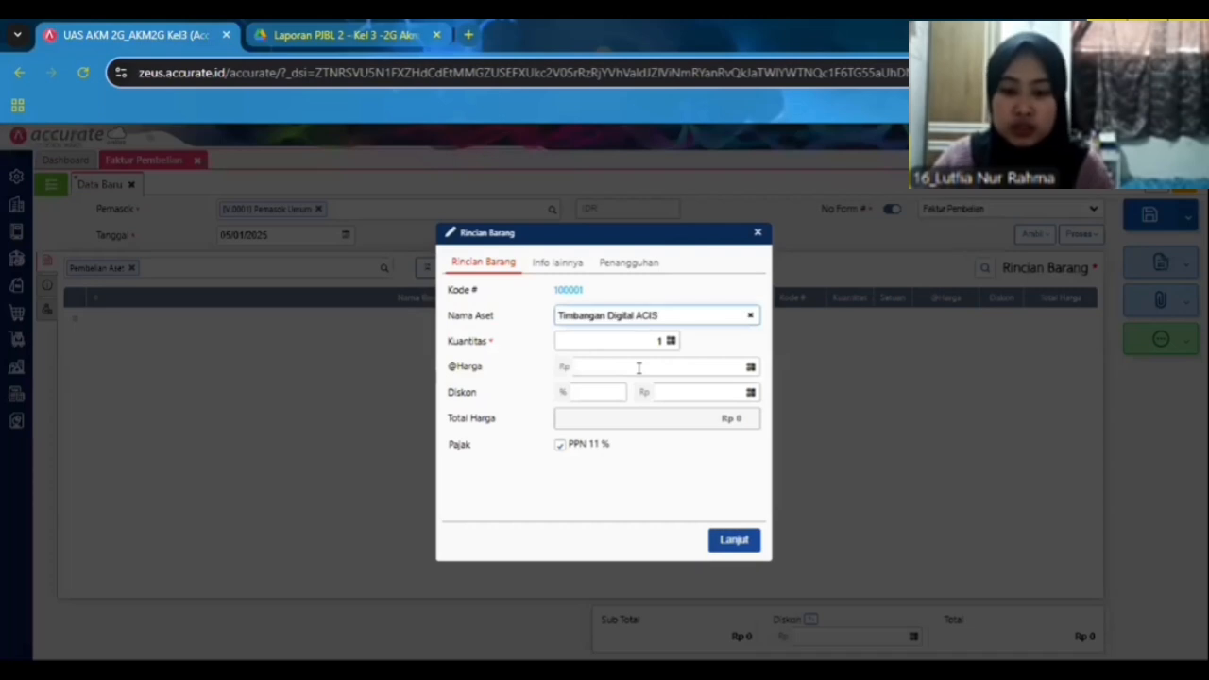
Step: Set the asset's unit price to Rp 150.000 and add the line to the purchase invoice
click(639, 367)
text(150.000)
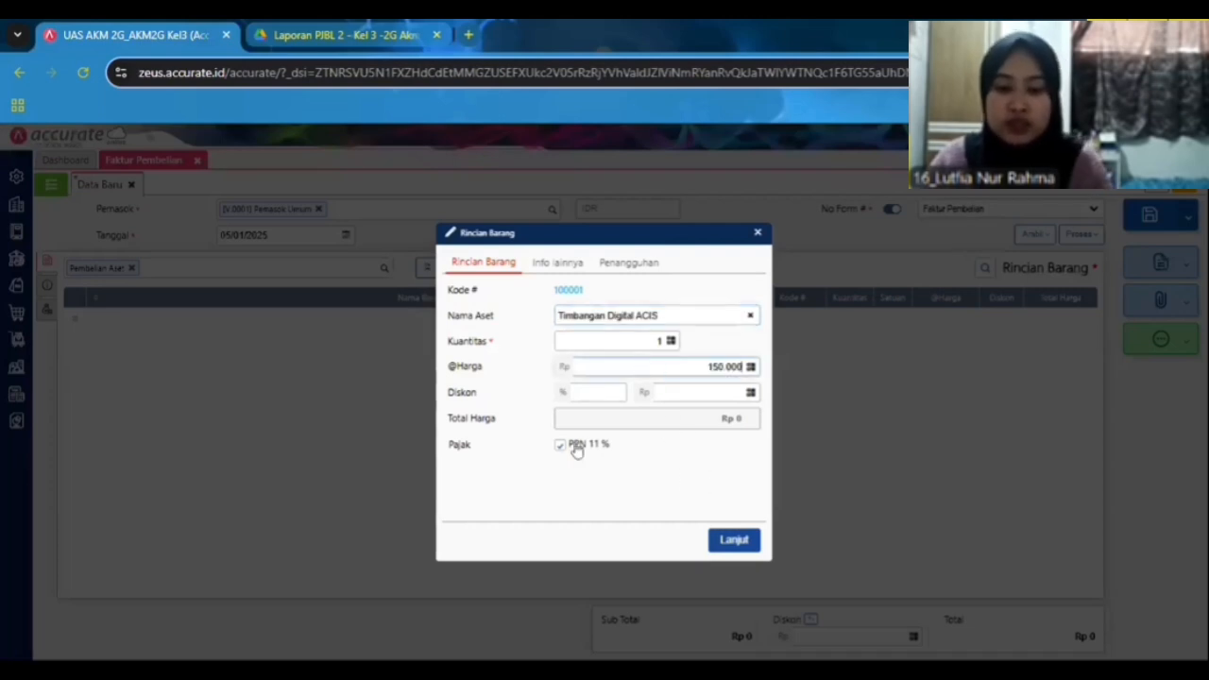
click(656, 473)
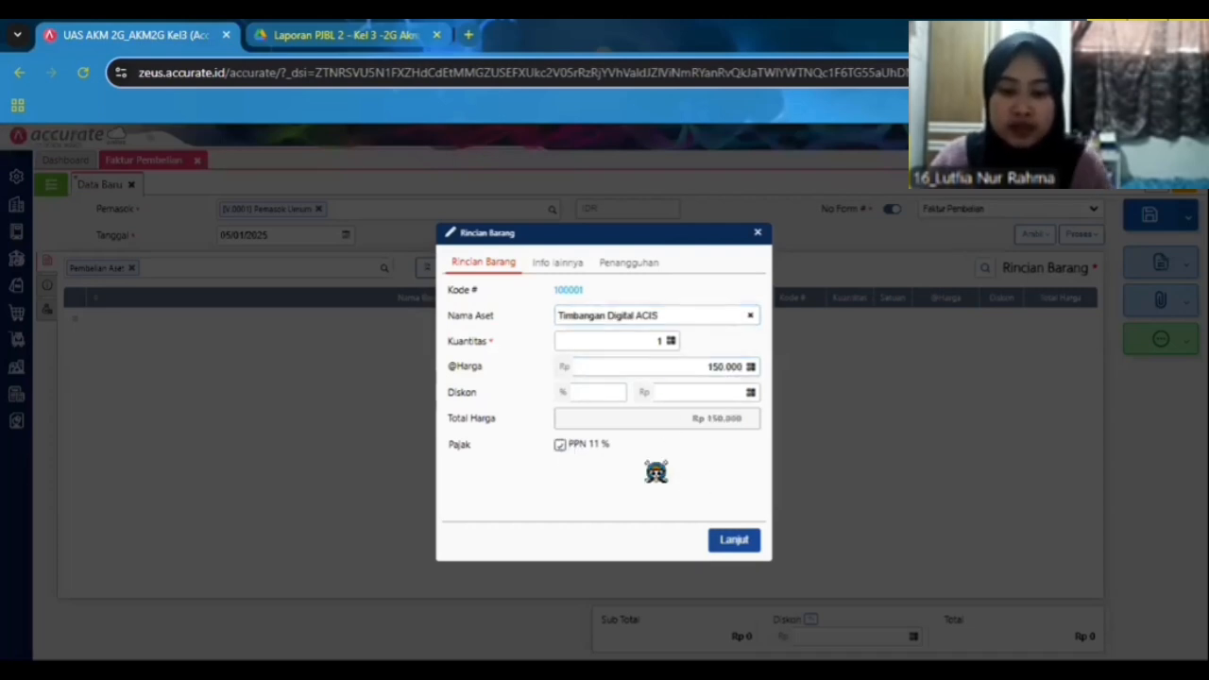
click(725, 540)
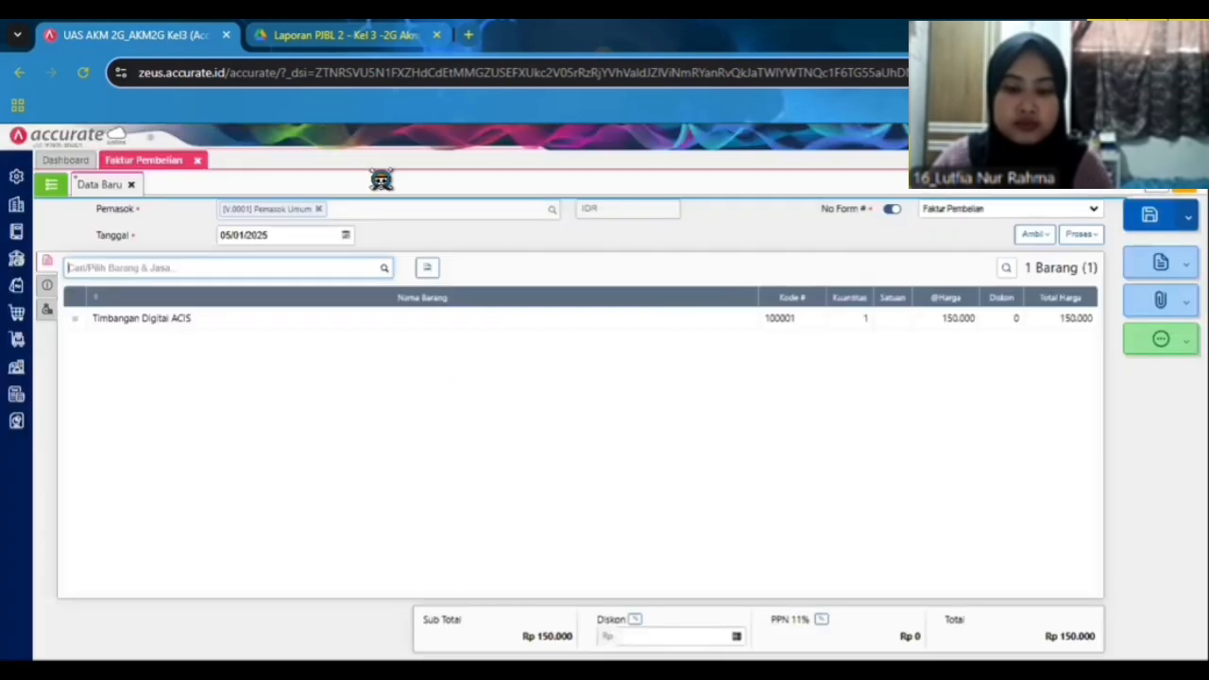
Step: Enter TMDG-AS-5125 from the case PDF as the invoice number in the purchase invoice's additional information
click(326, 34)
click(135, 35)
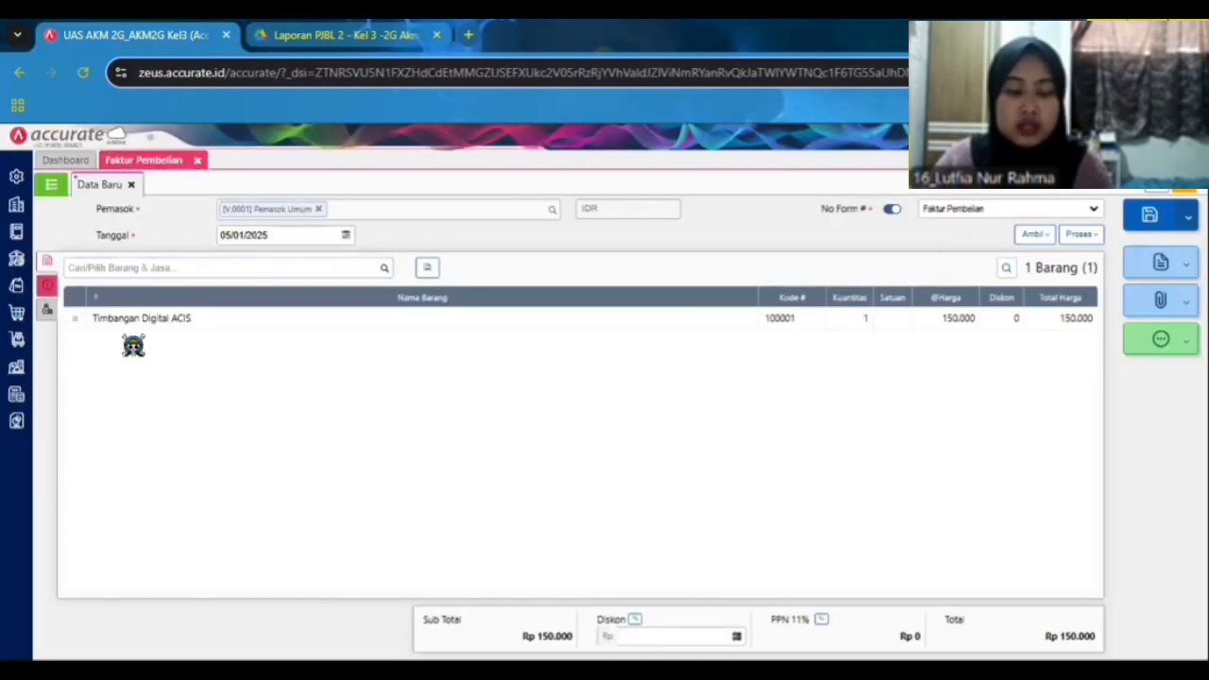
click(47, 285)
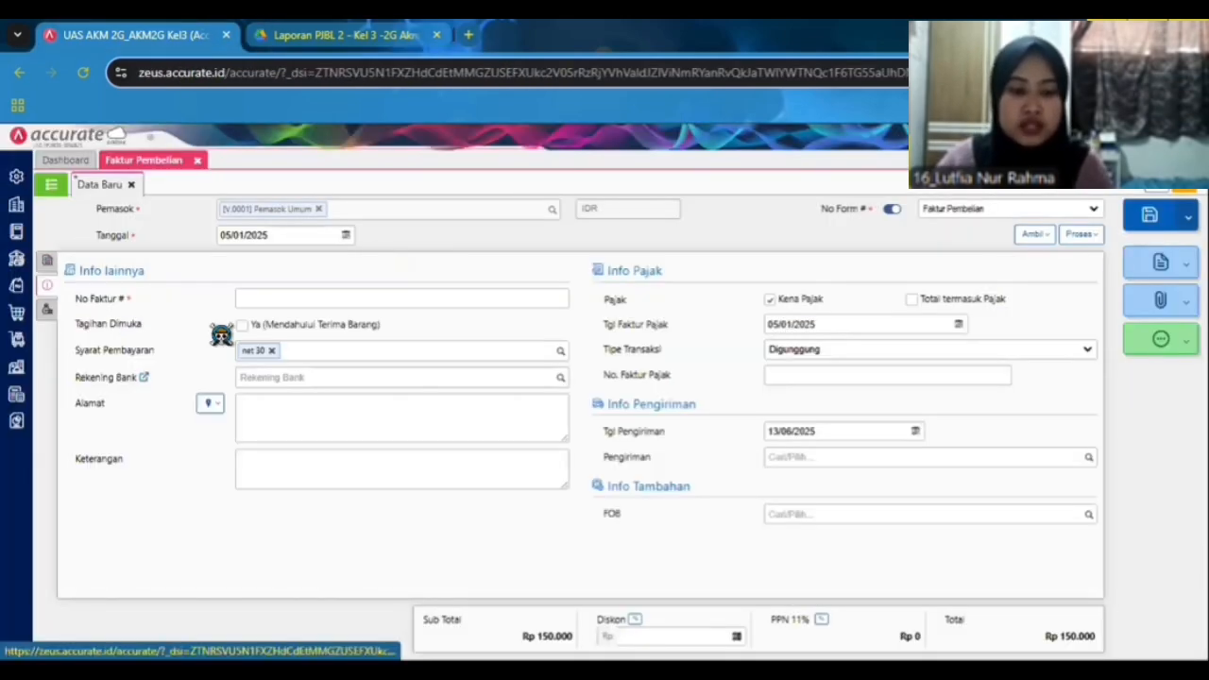
click(490, 297)
key(ctrl+Tab)
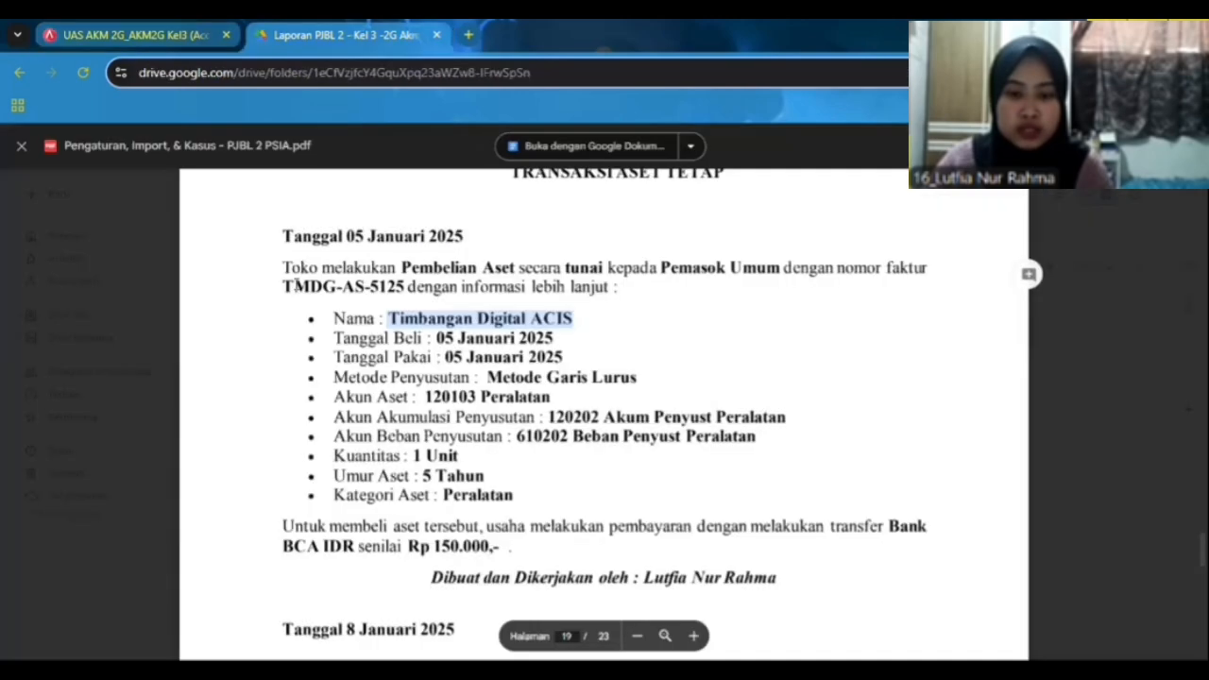
key(ctrl+Tab)
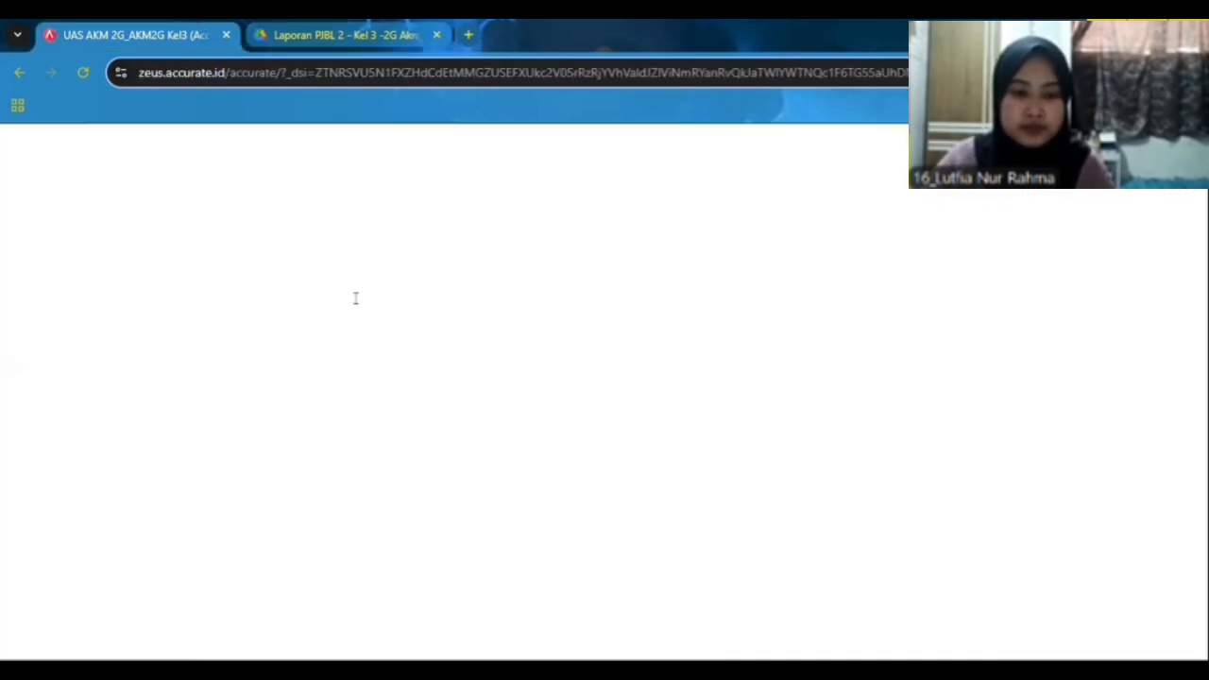
text(TMDG-AS-5125)
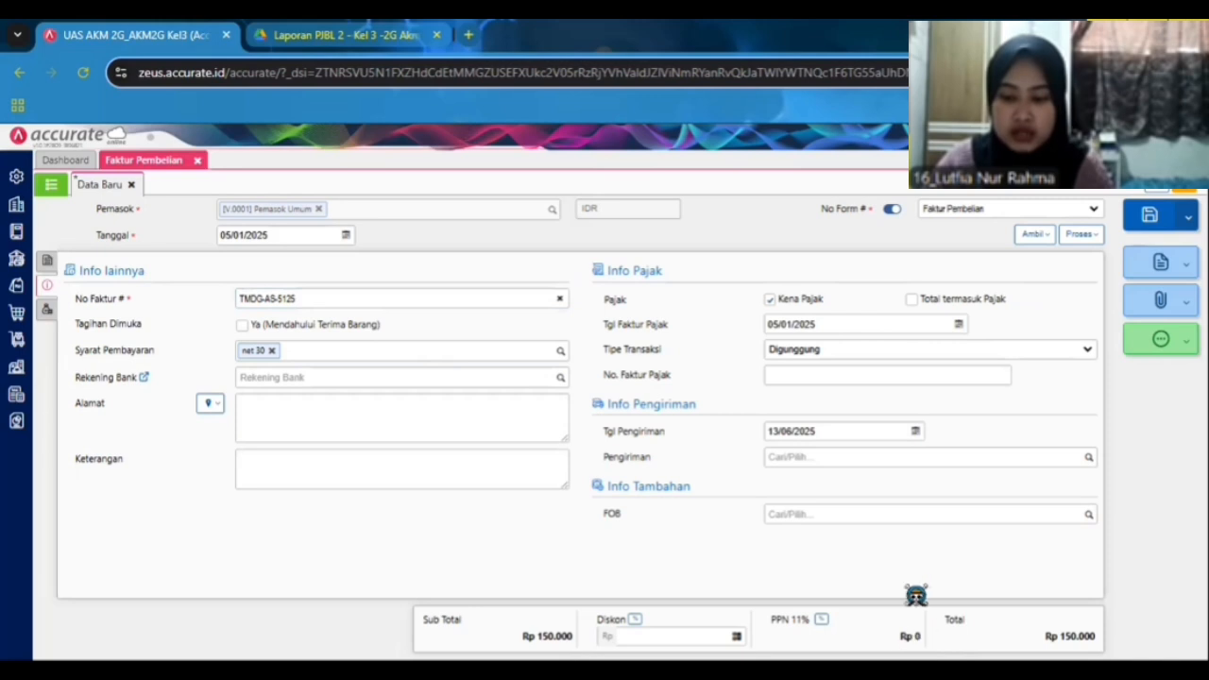
Step: Set the purchase invoice's delivery date to 05/01/2025
click(831, 324)
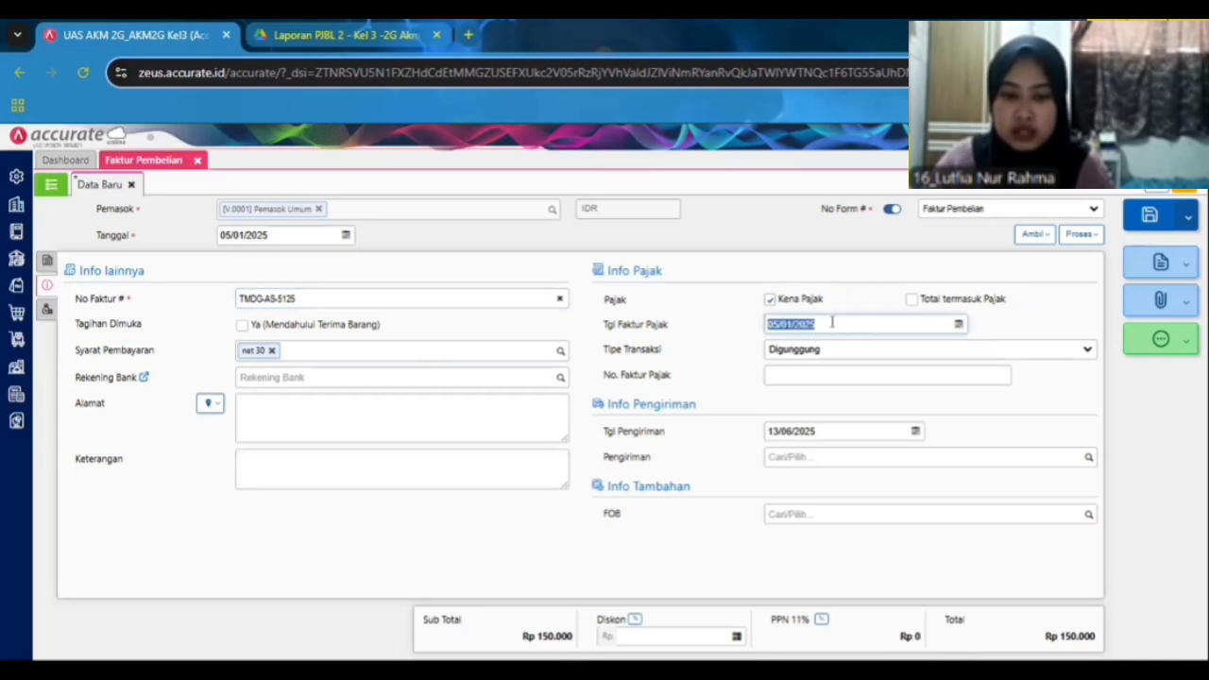
click(857, 421)
click(849, 427)
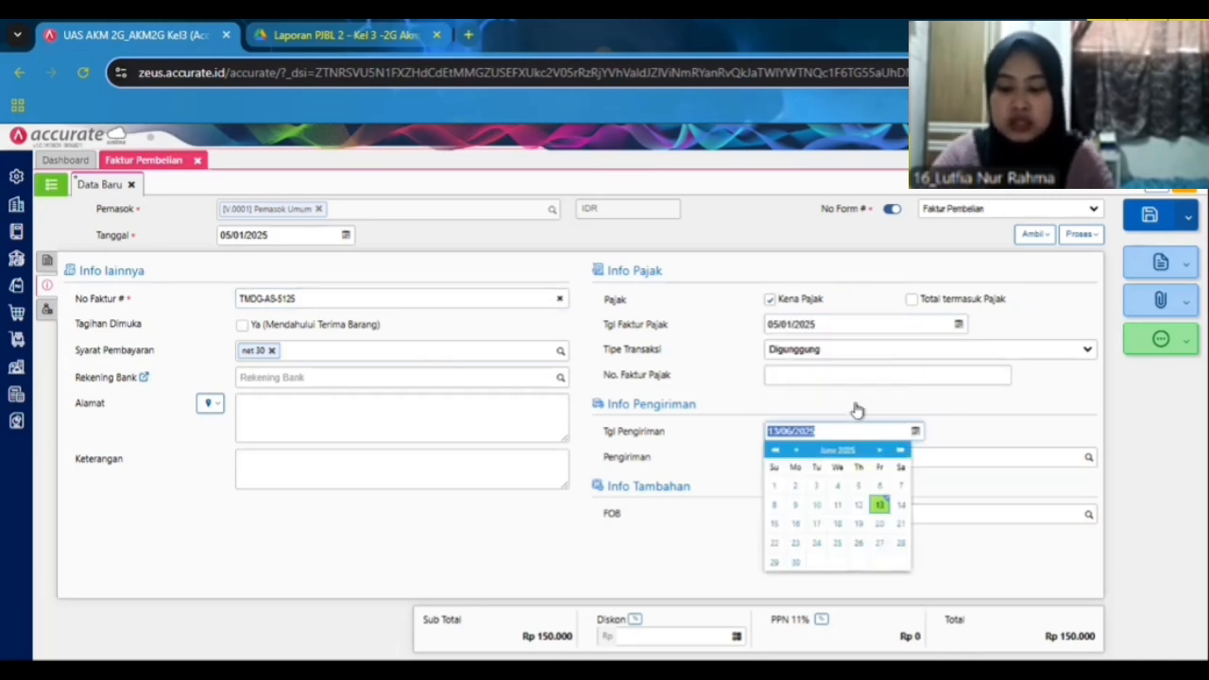
text(05/01/2025)
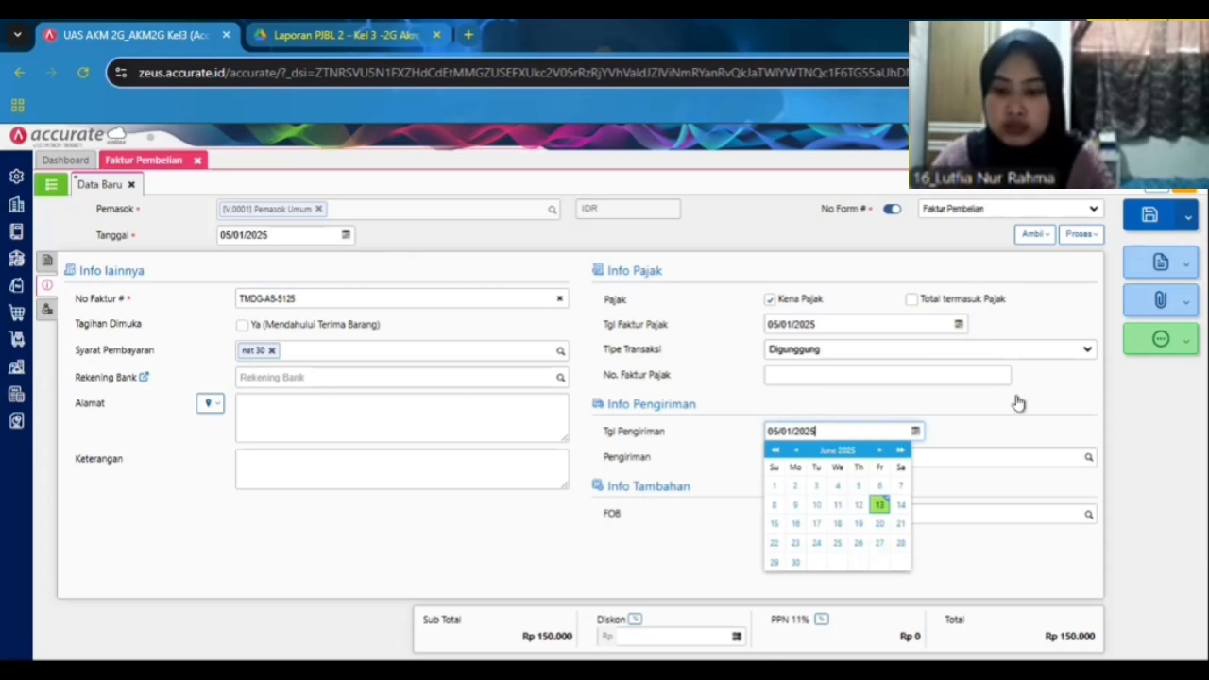
key(Tab)
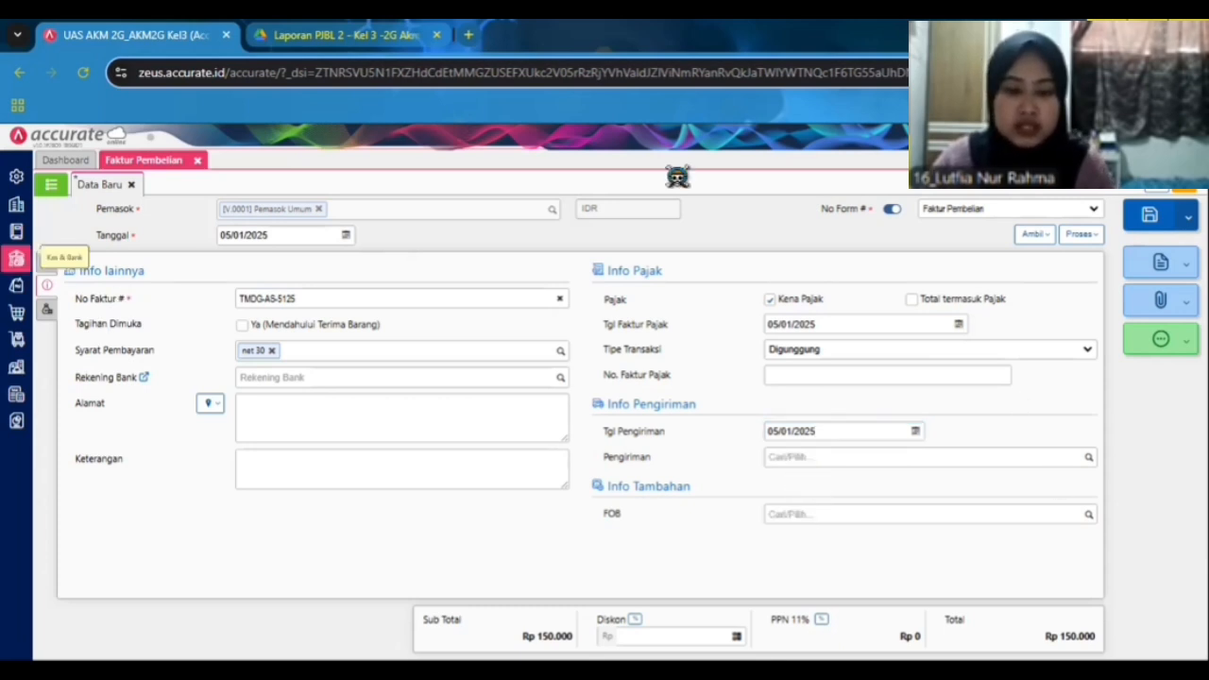
Step: Process the invoice into a purchase payment, choose Bank BCA IDR as the bank, and calculate the payment value from the invoice
click(1077, 234)
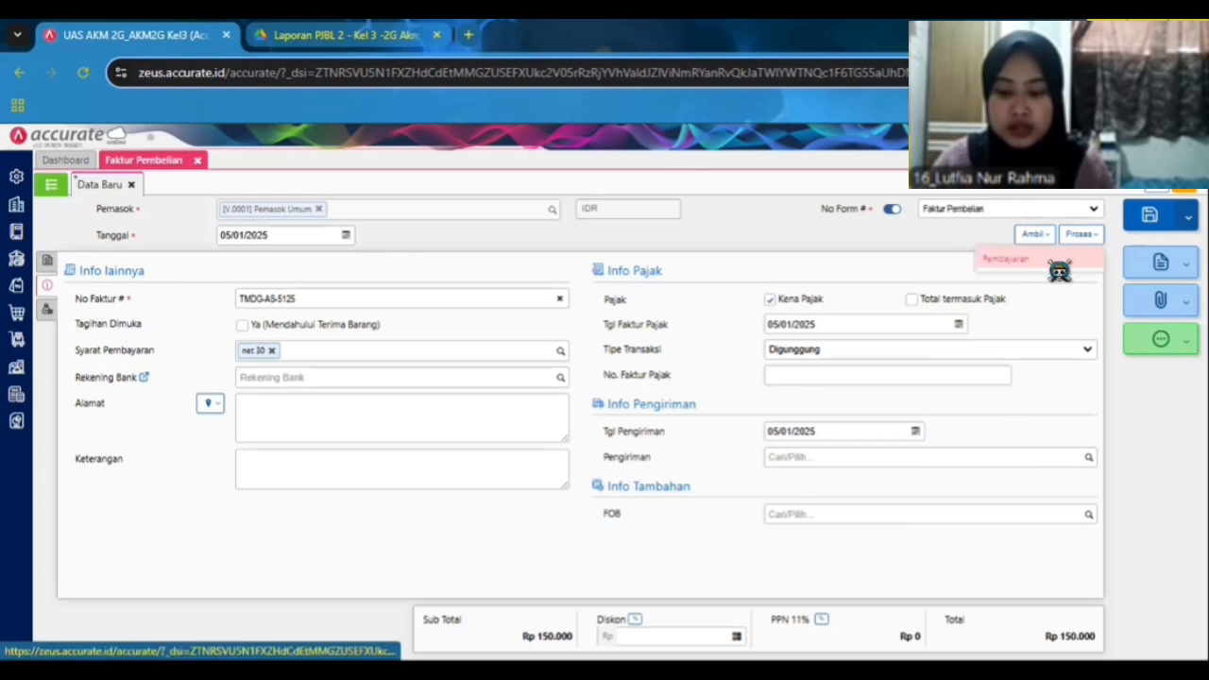
click(1059, 269)
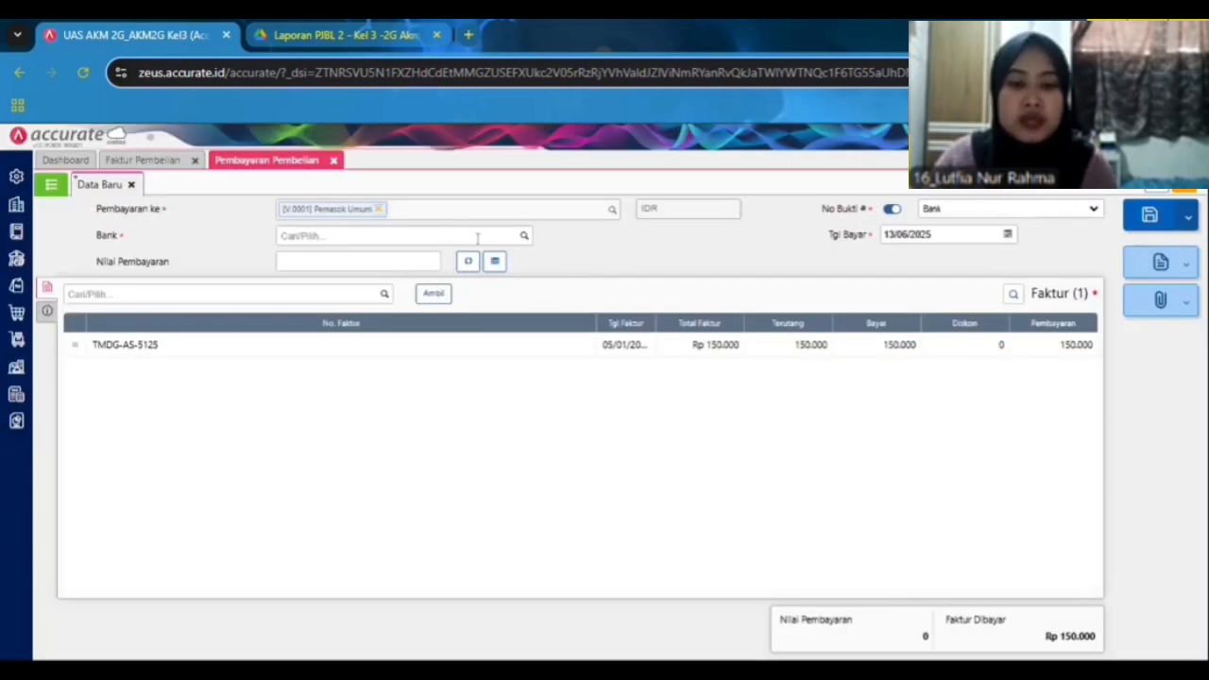
click(521, 237)
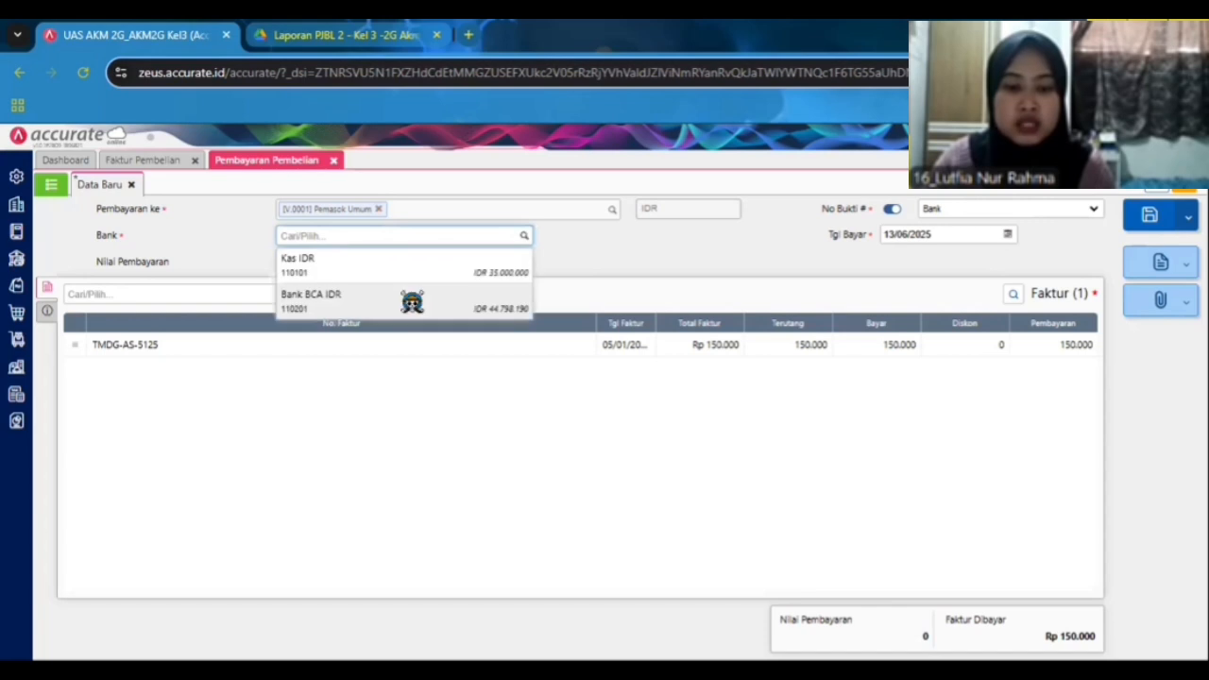
click(410, 296)
click(466, 262)
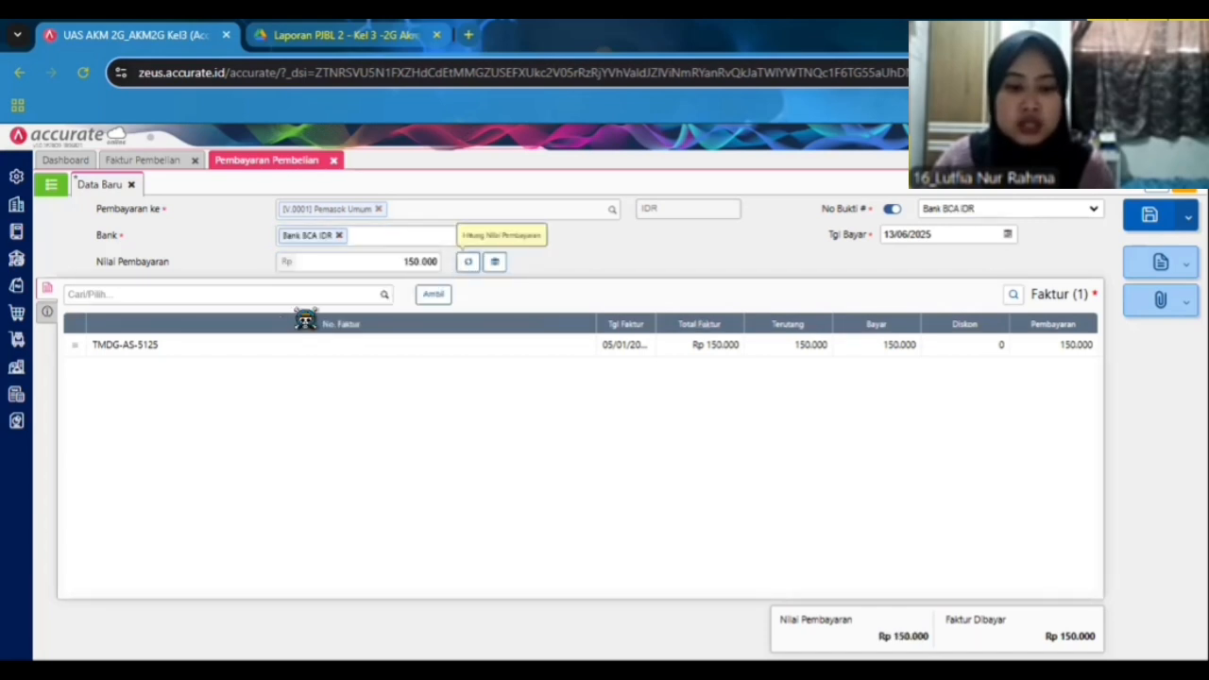
Step: Set the payment method to Transfer Bank and the payment date to 05/01/2025
click(44, 312)
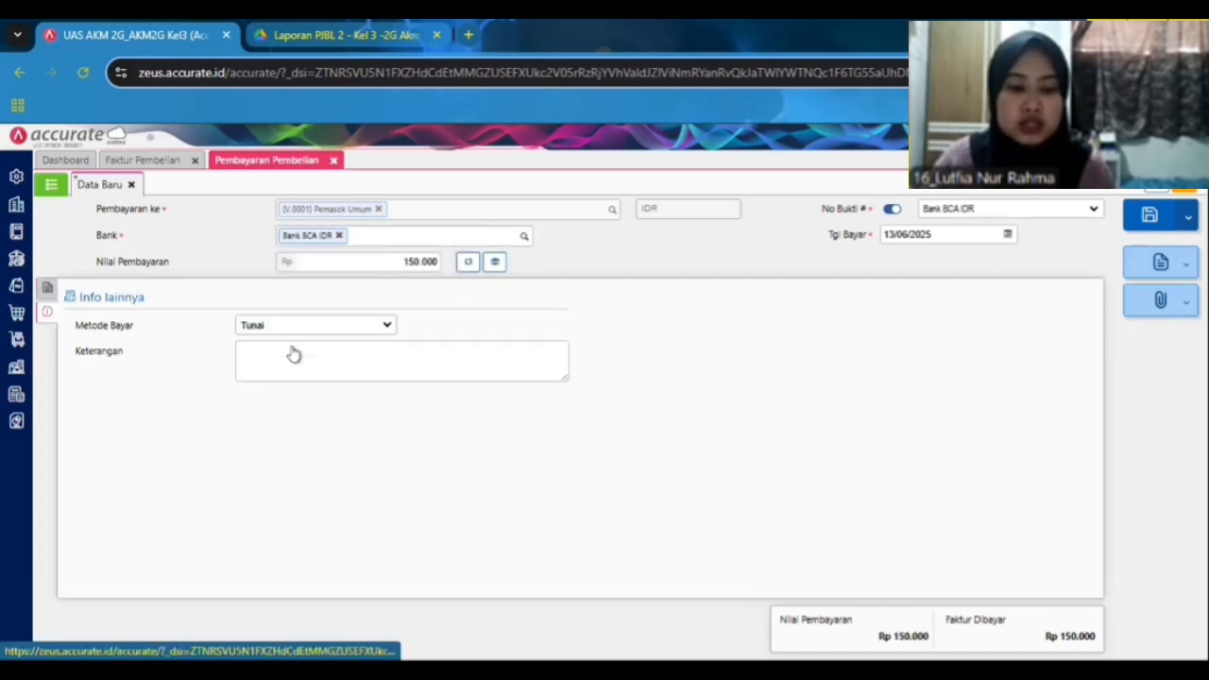
click(314, 325)
click(284, 385)
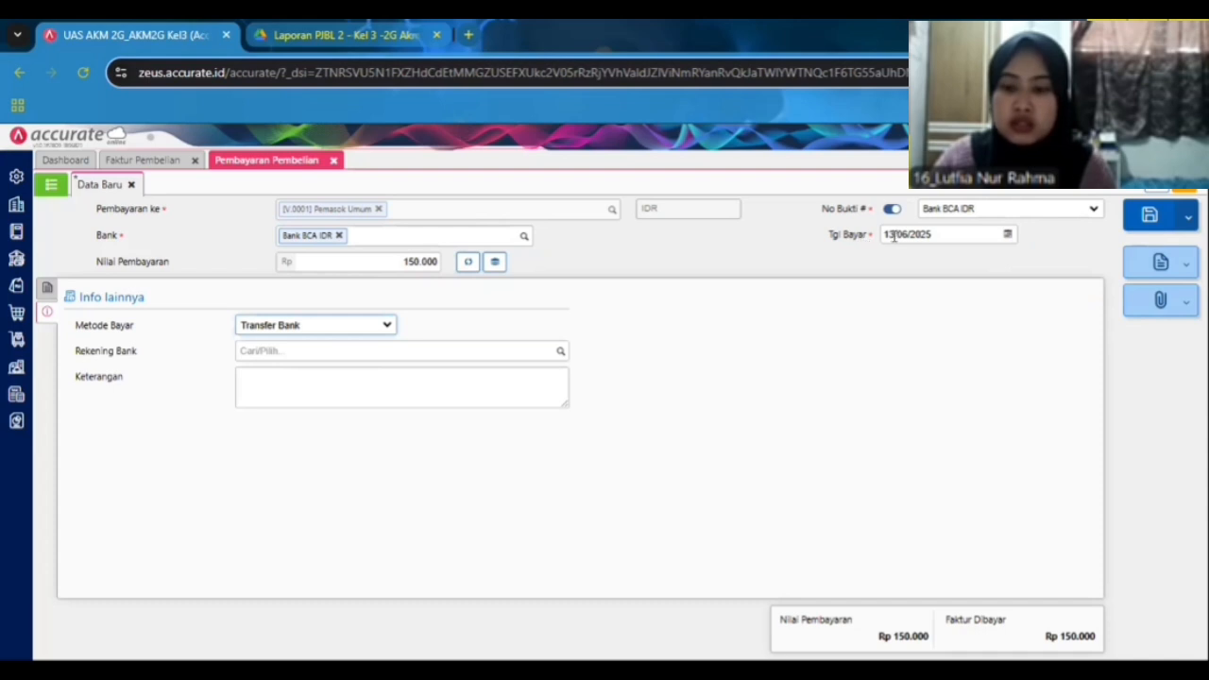
click(894, 235)
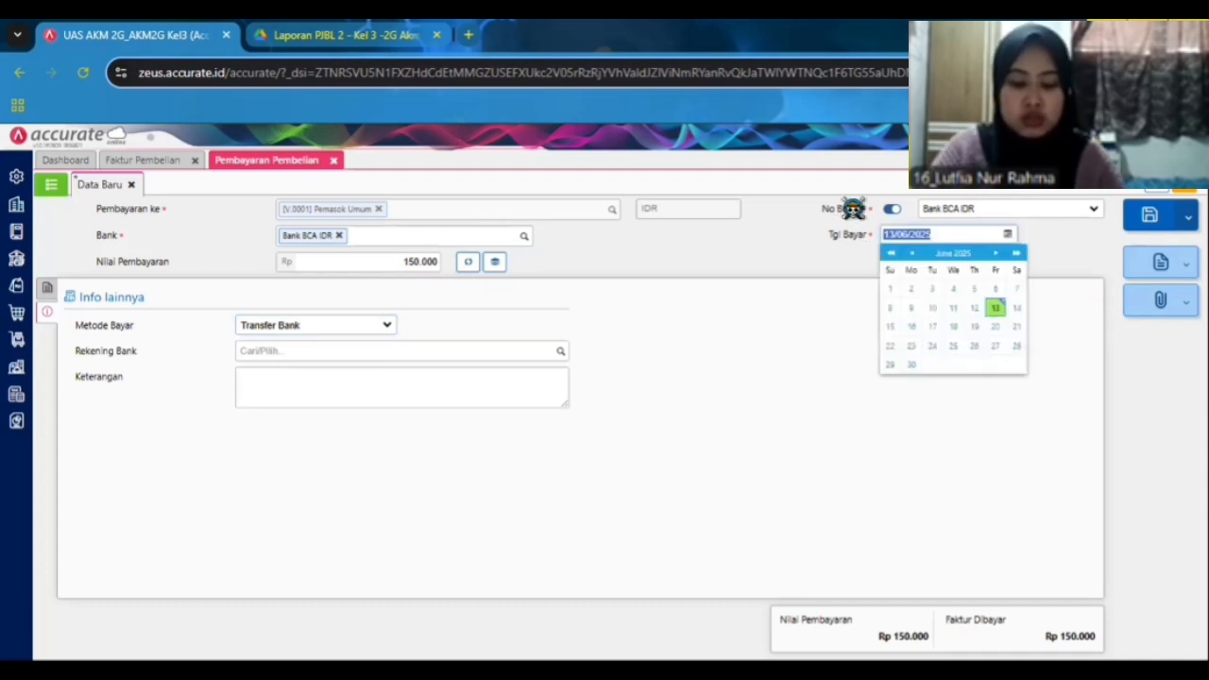
text(05/01/2025)
click(812, 424)
Step: Review the payment's invoice details, save the purchase payment, and close the purchase invoice and payment forms
click(47, 288)
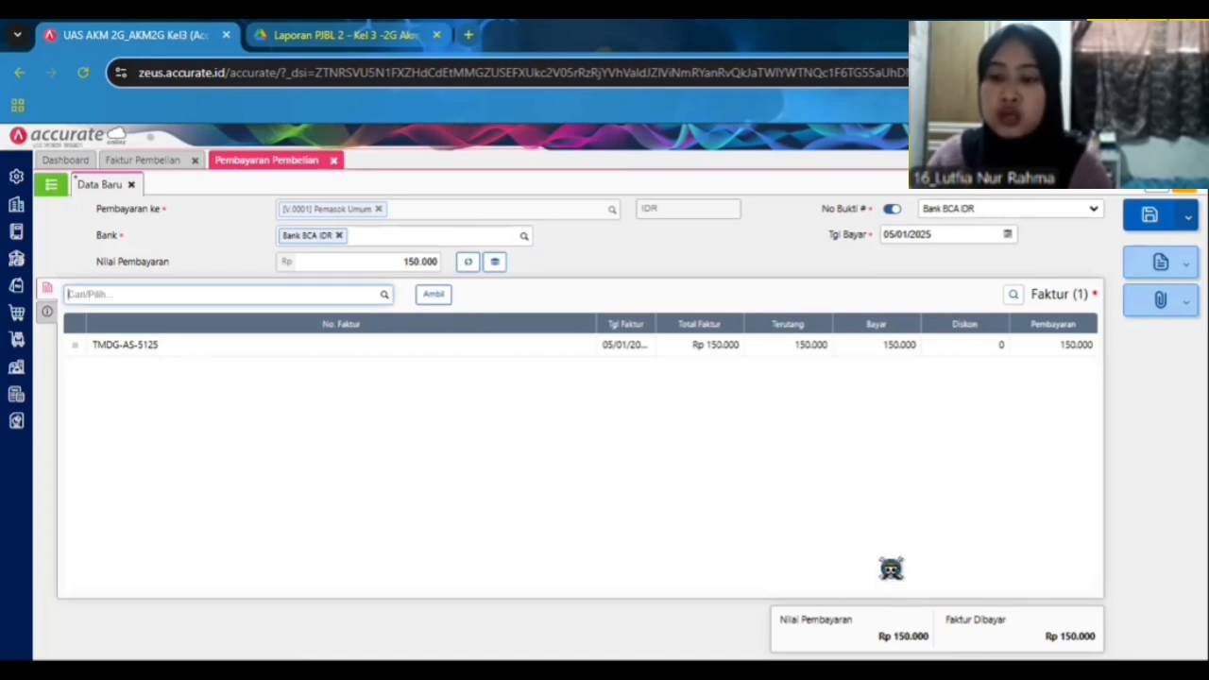
click(1147, 227)
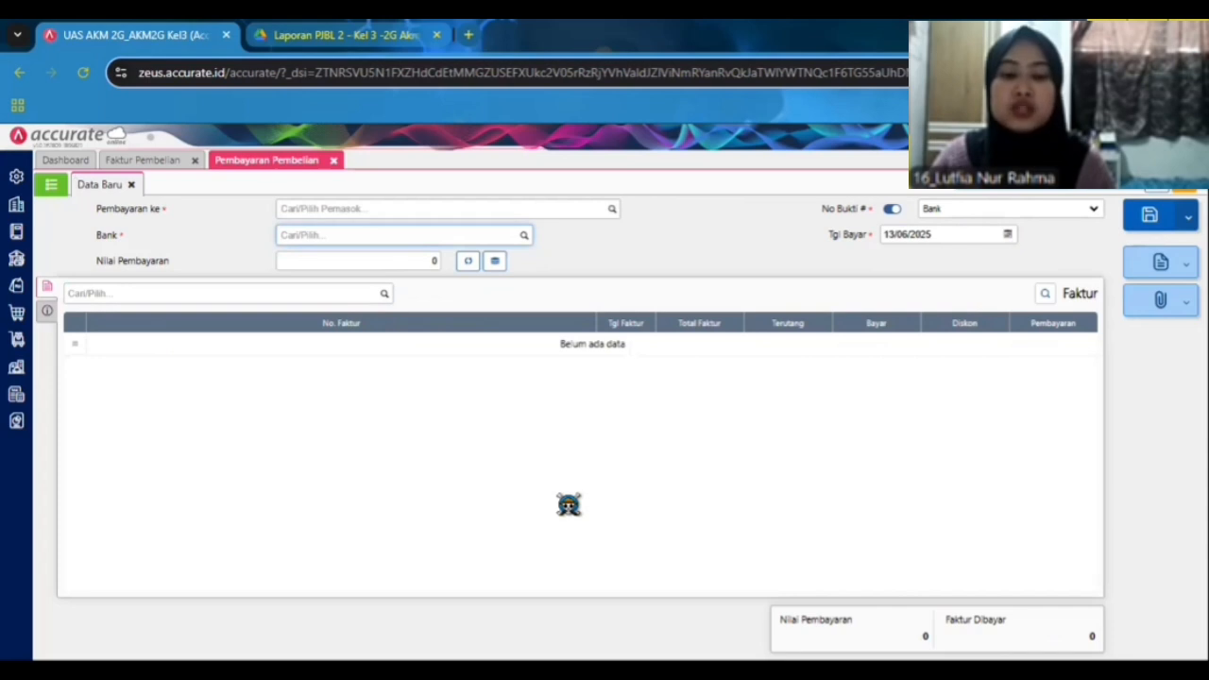
click(195, 161)
click(224, 161)
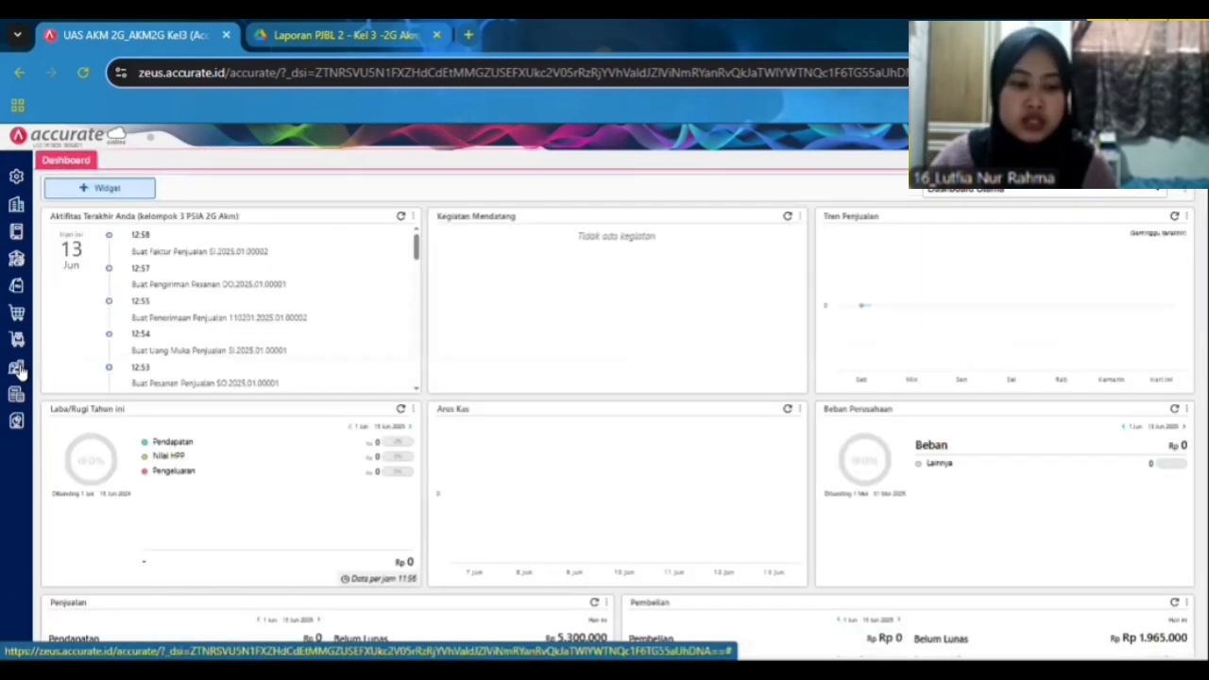
Step: Open the draft fixed asset "Timbangan Digital ACIS" from the Aset Tetap list
click(17, 370)
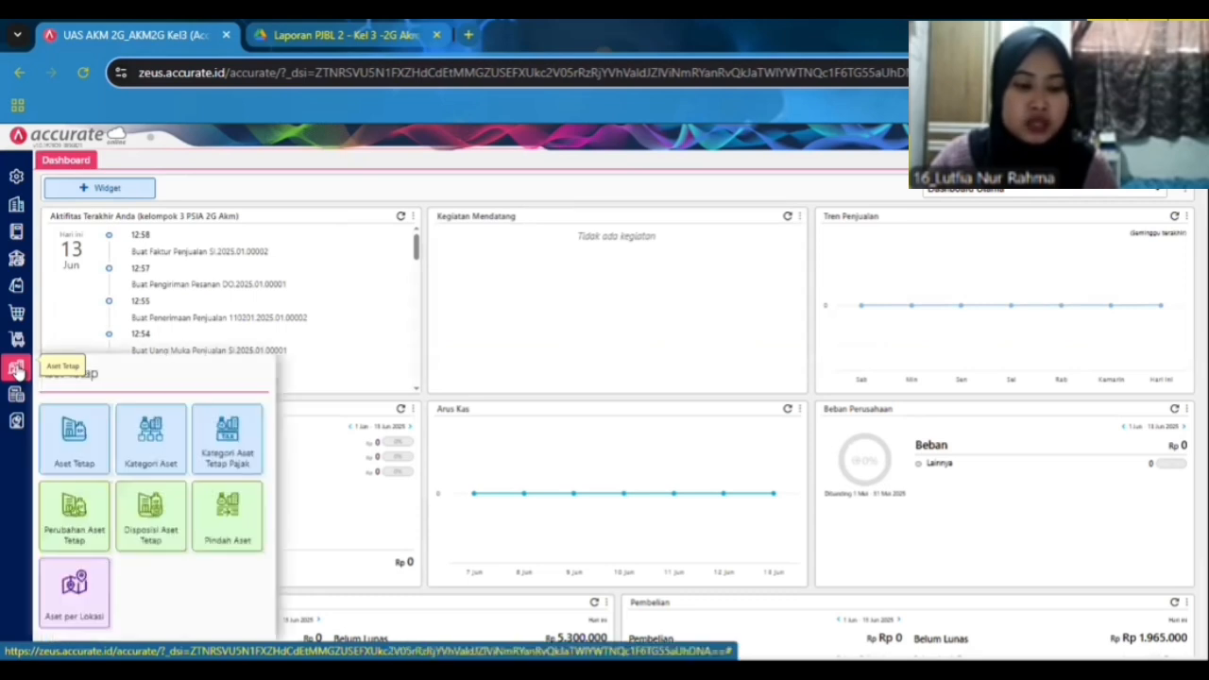
click(75, 435)
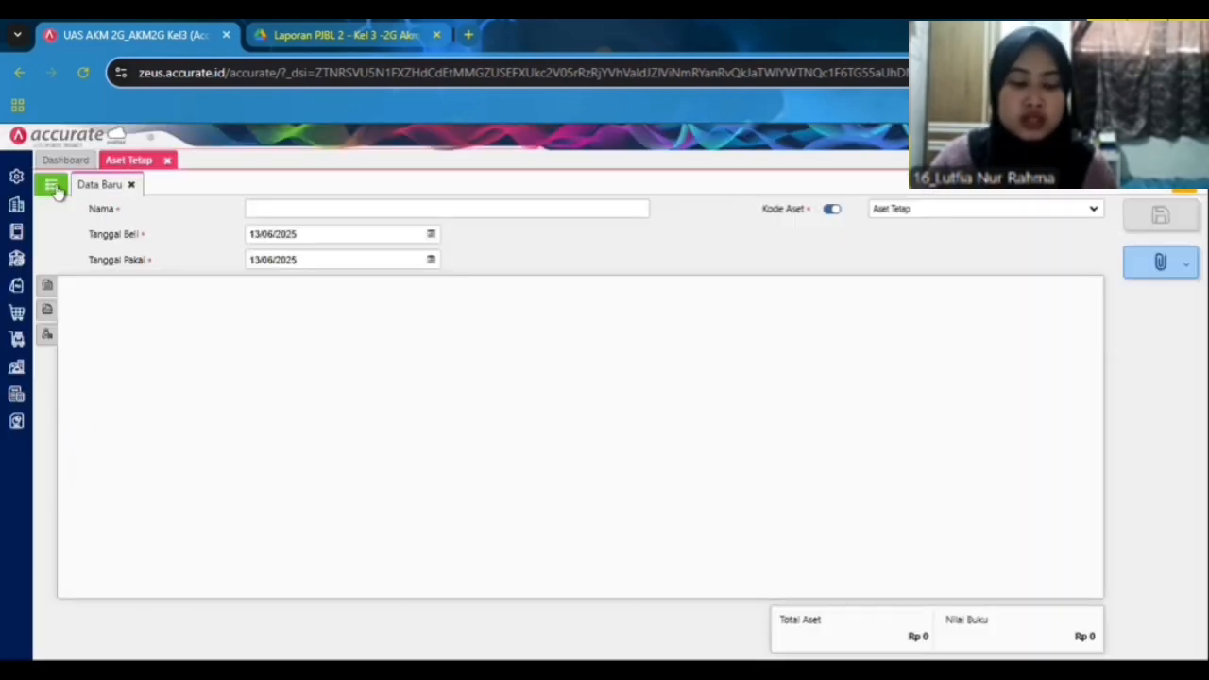
click(52, 186)
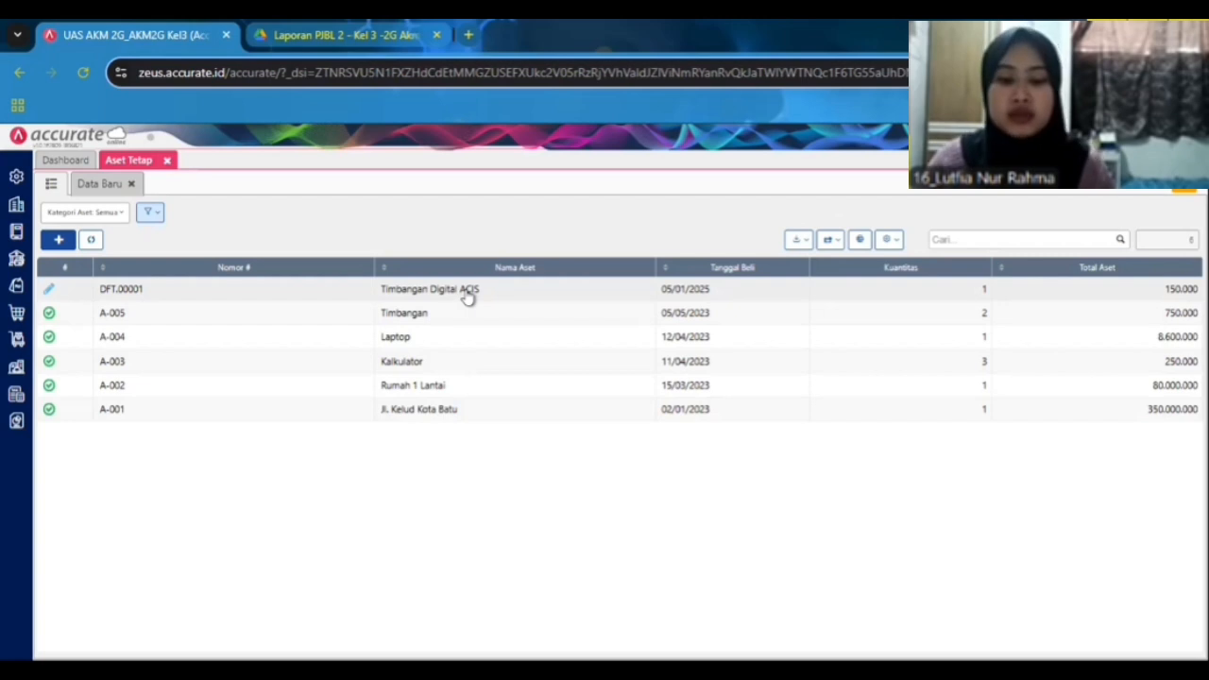
click(465, 295)
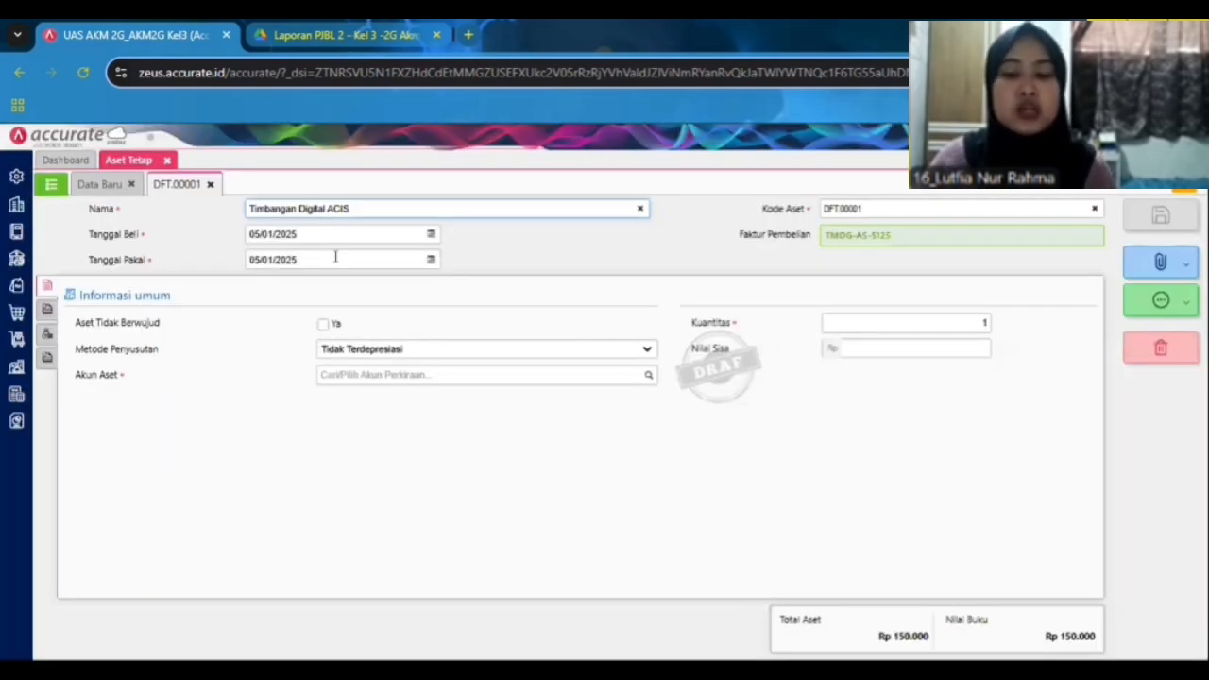
Step: Set the asset's depreciation method to Metode Garis Lurus and its asset account to Peralatan (120103)
click(419, 352)
click(489, 384)
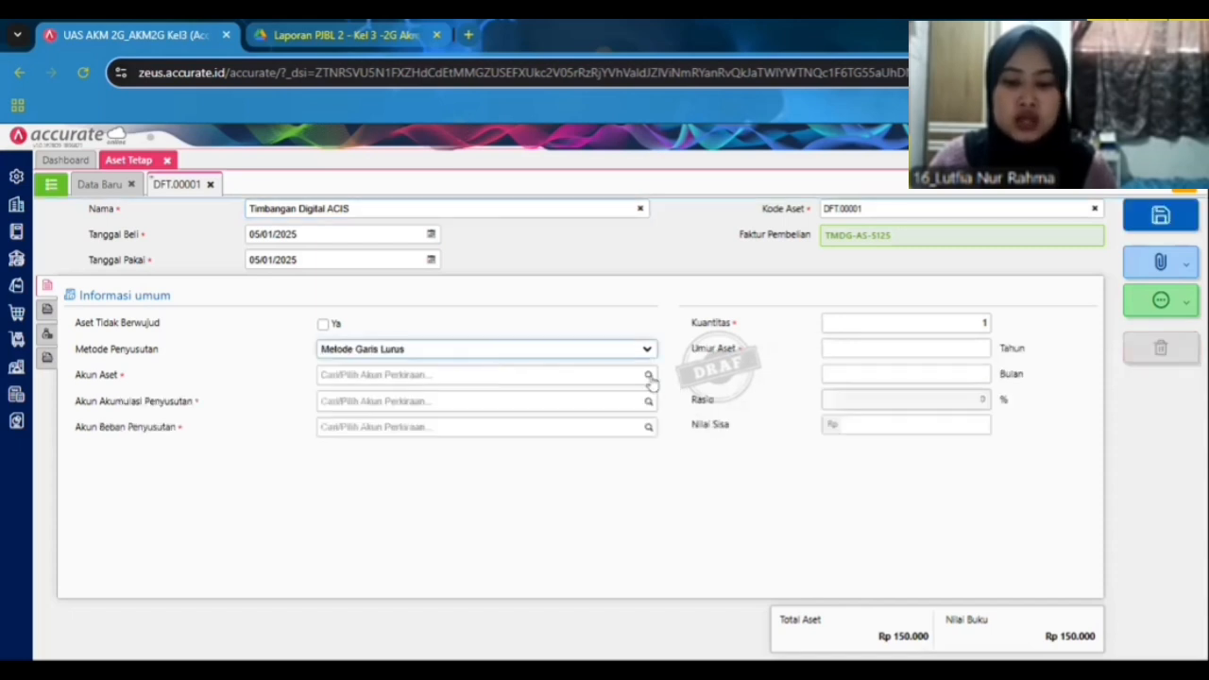
click(647, 376)
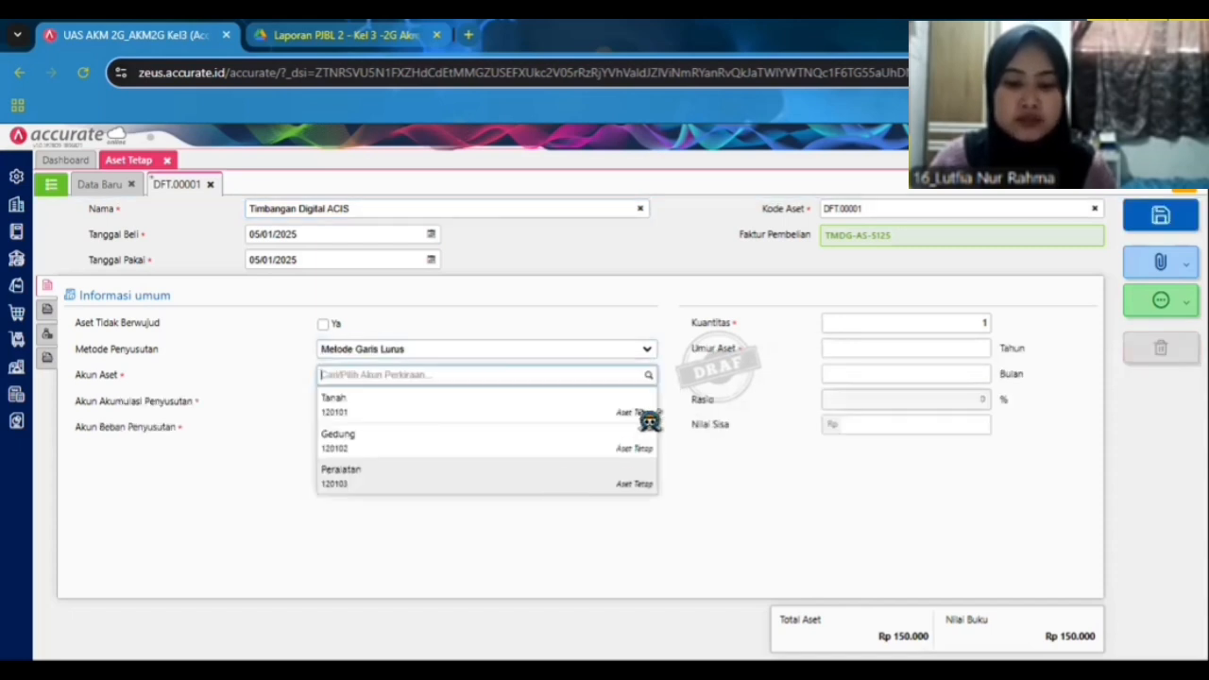
click(632, 476)
Step: Assign Akum Penyust Peralatan as the accumulated depreciation account and Beban Penyust Peralatan as the depreciation expense account
click(648, 403)
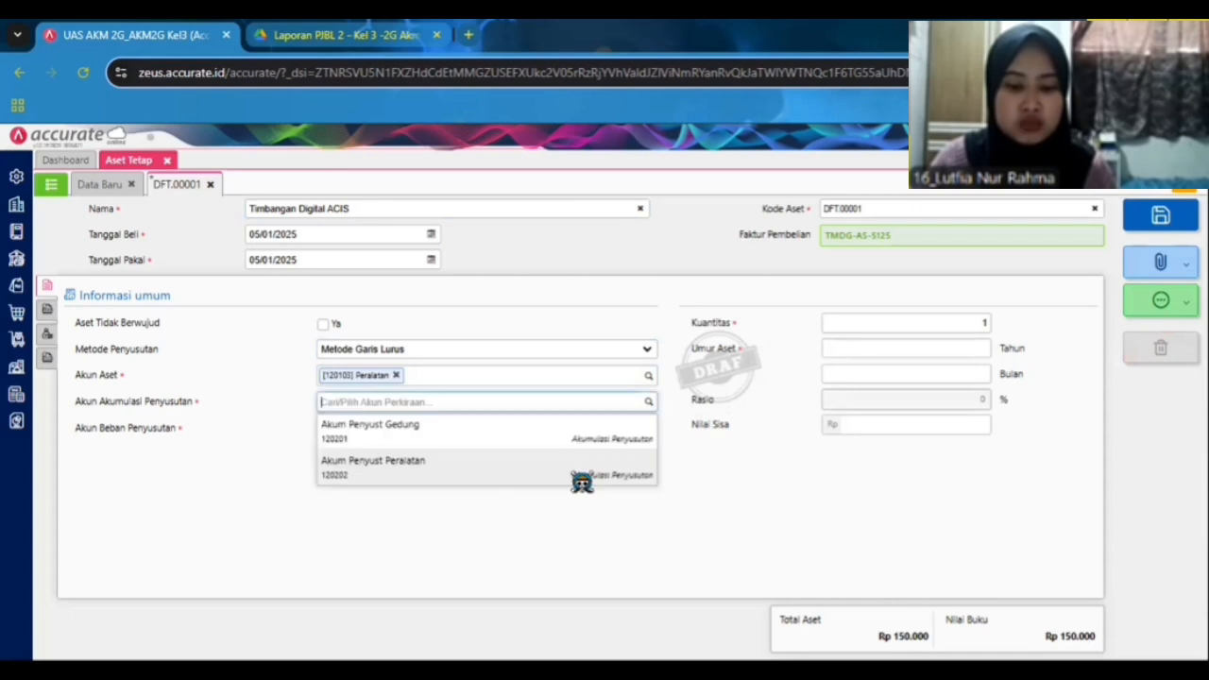
click(638, 469)
click(648, 430)
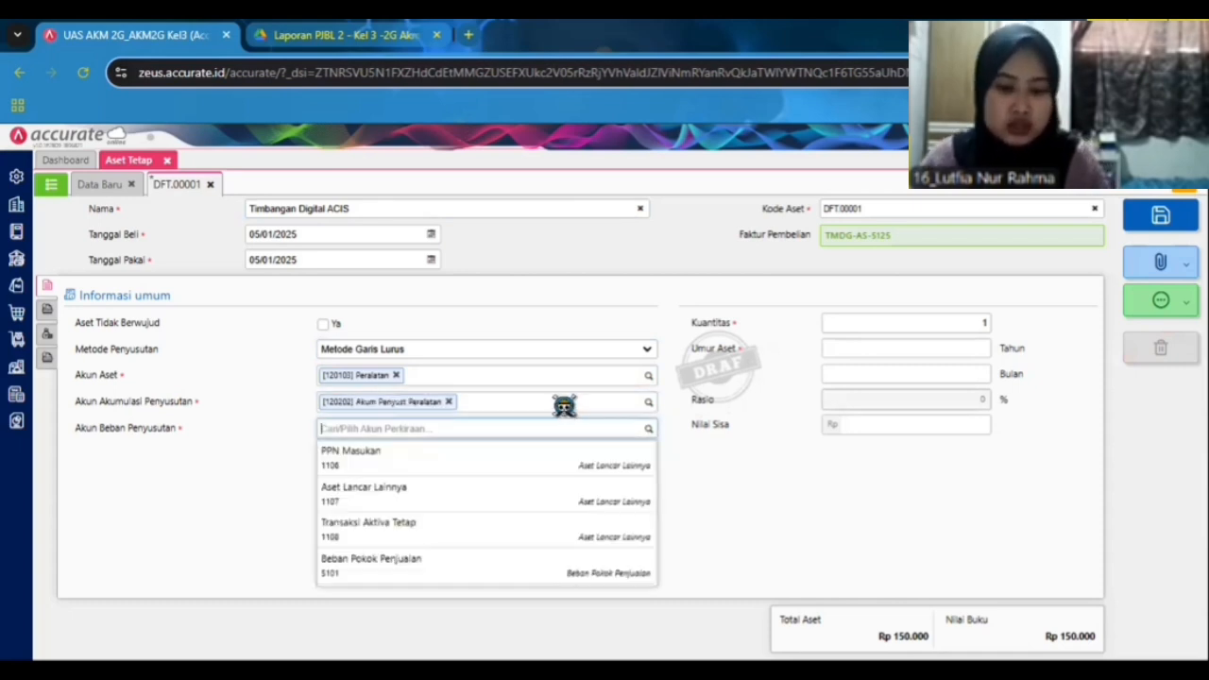
text(penyu)
click(580, 449)
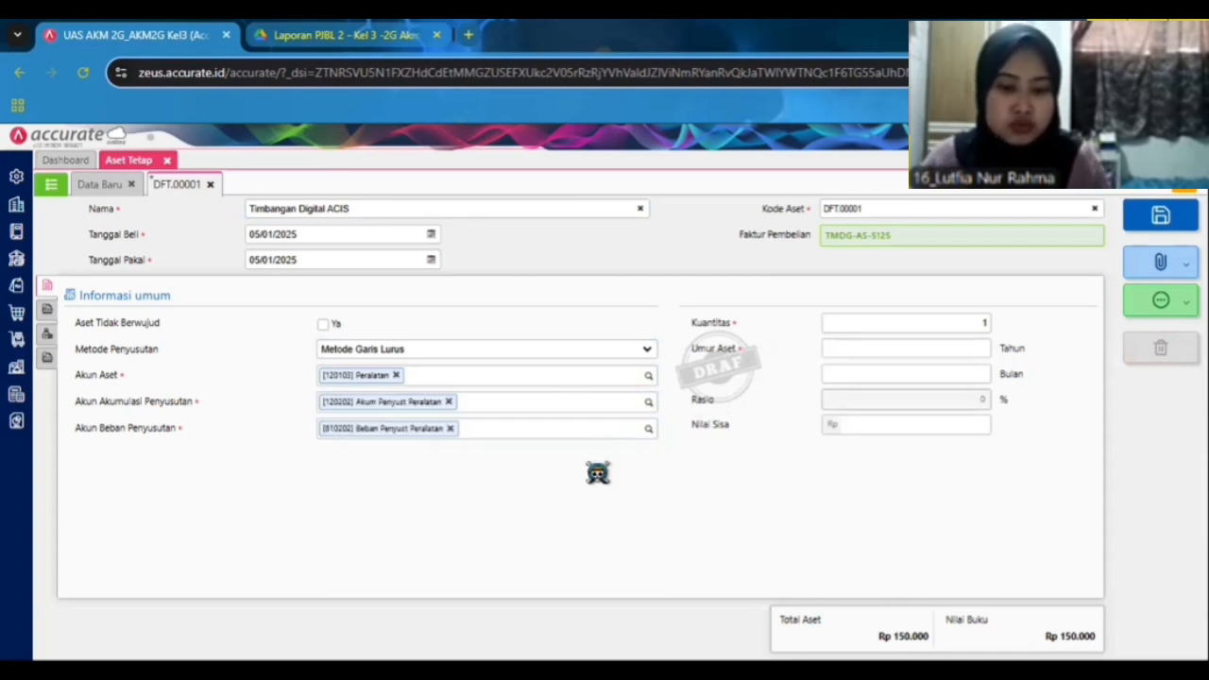
Step: Set the asset's useful life to 5 years and its asset category to Peralatan
click(956, 351)
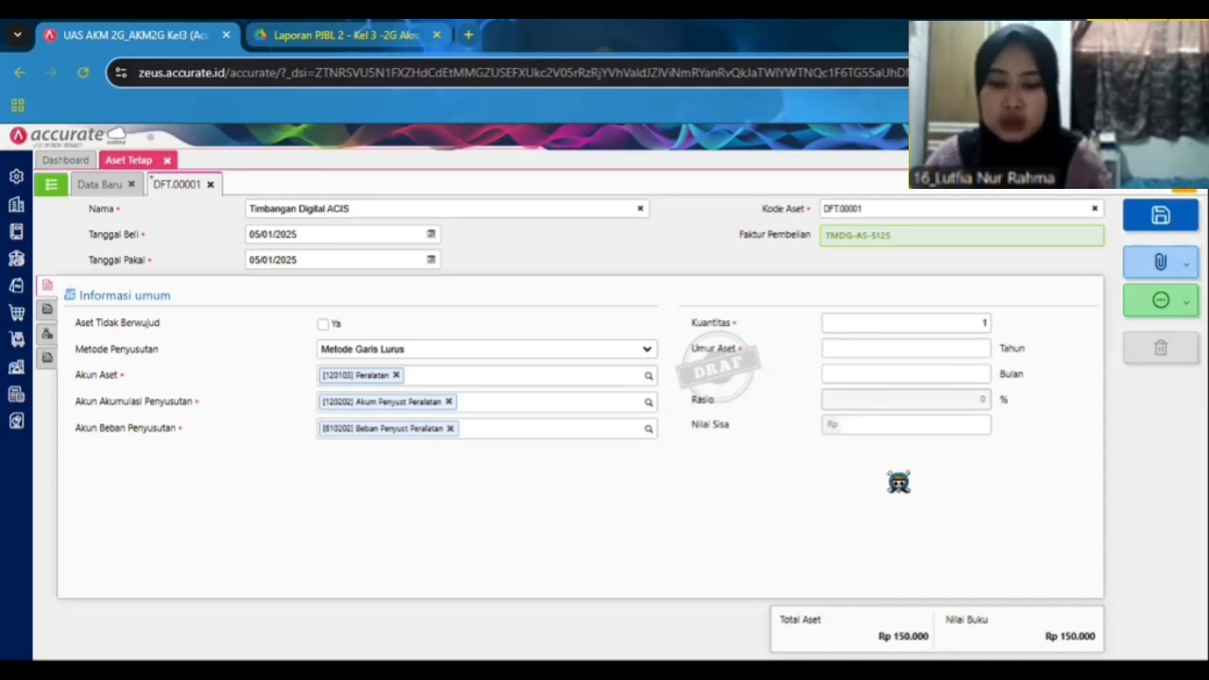
text(5)
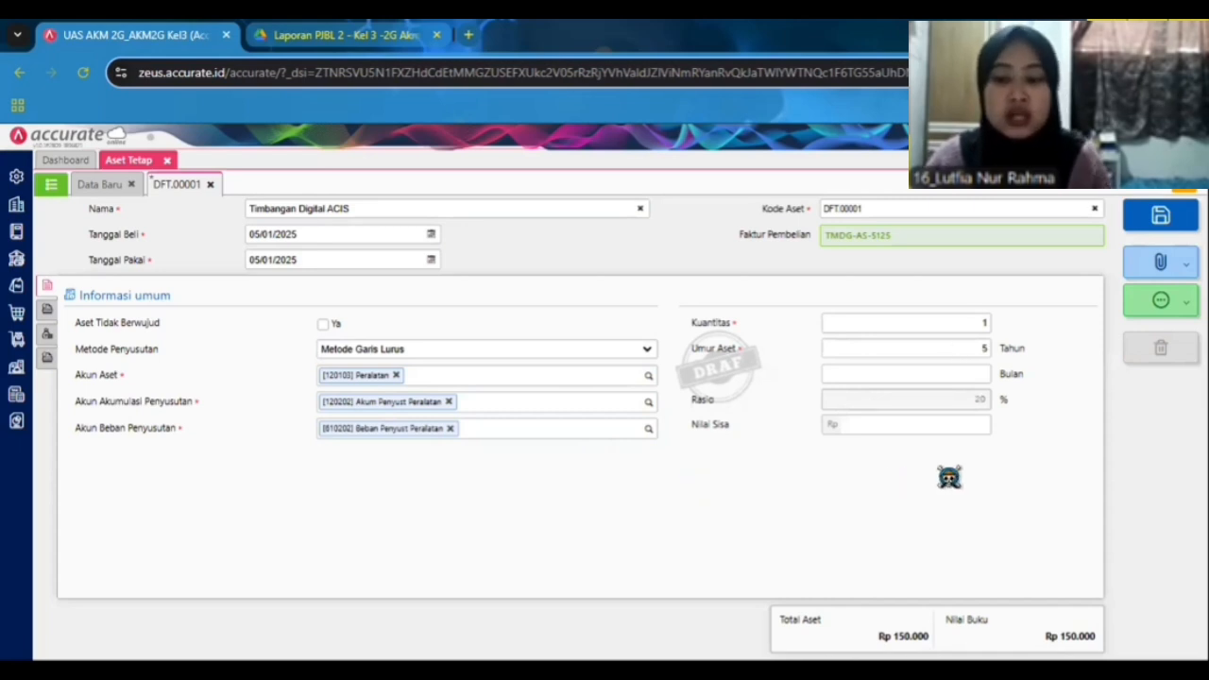
click(45, 312)
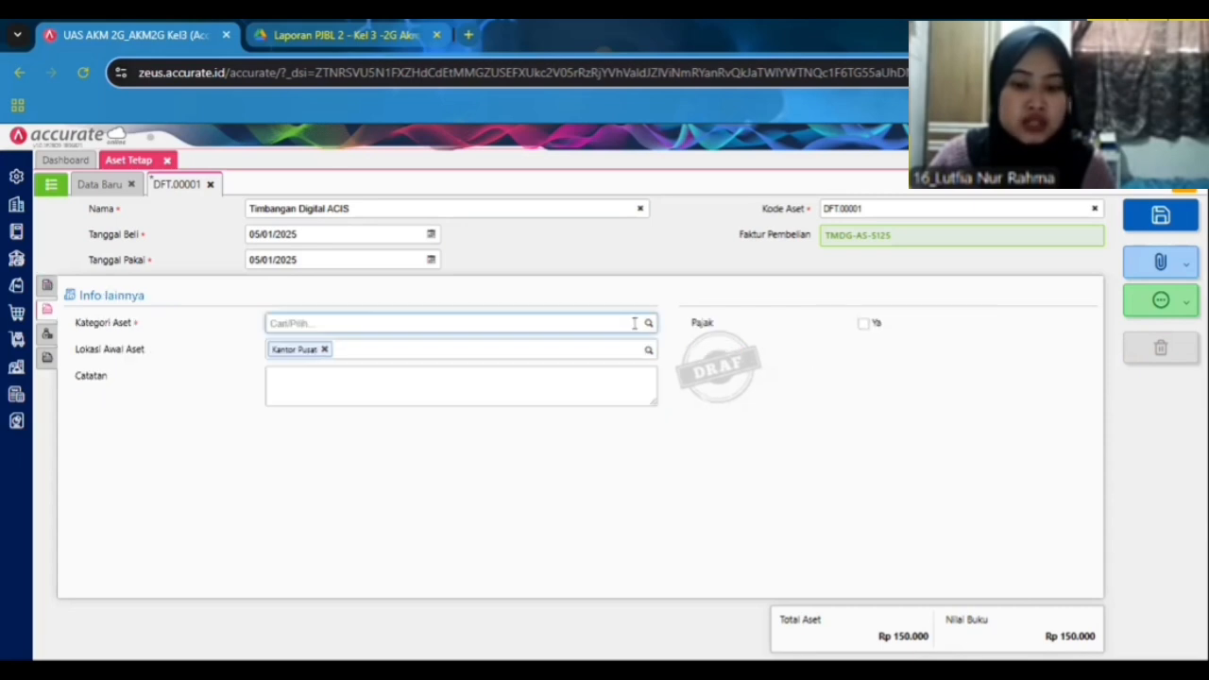
click(346, 322)
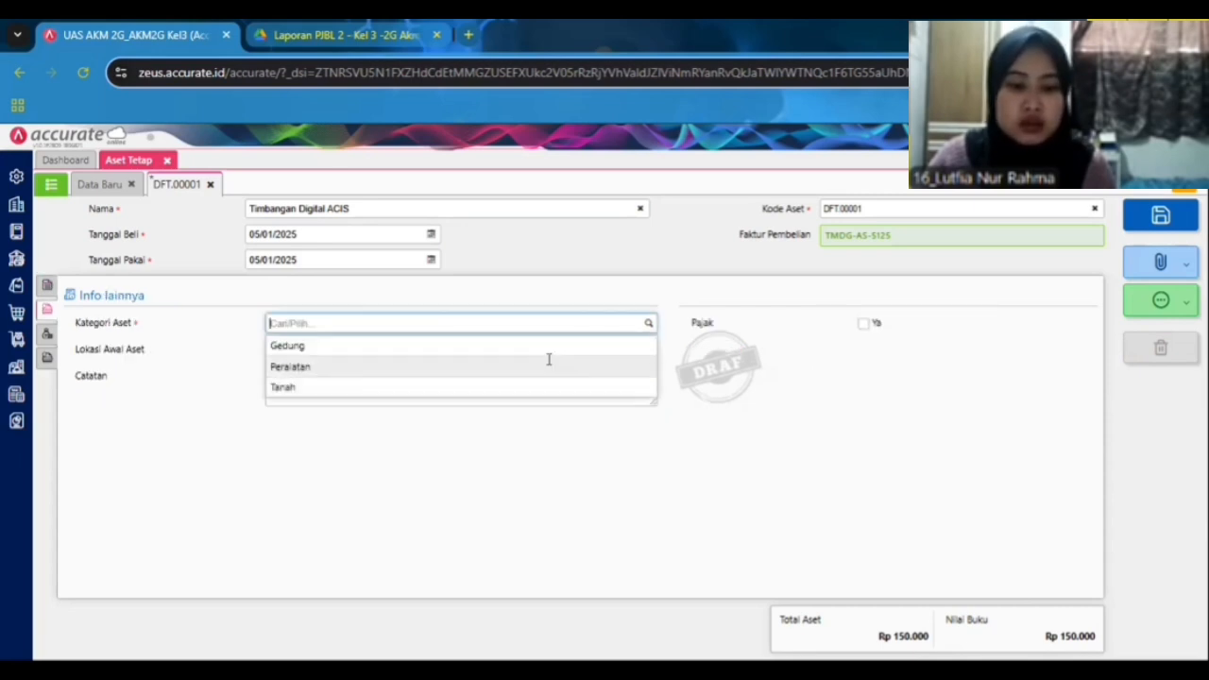
click(548, 359)
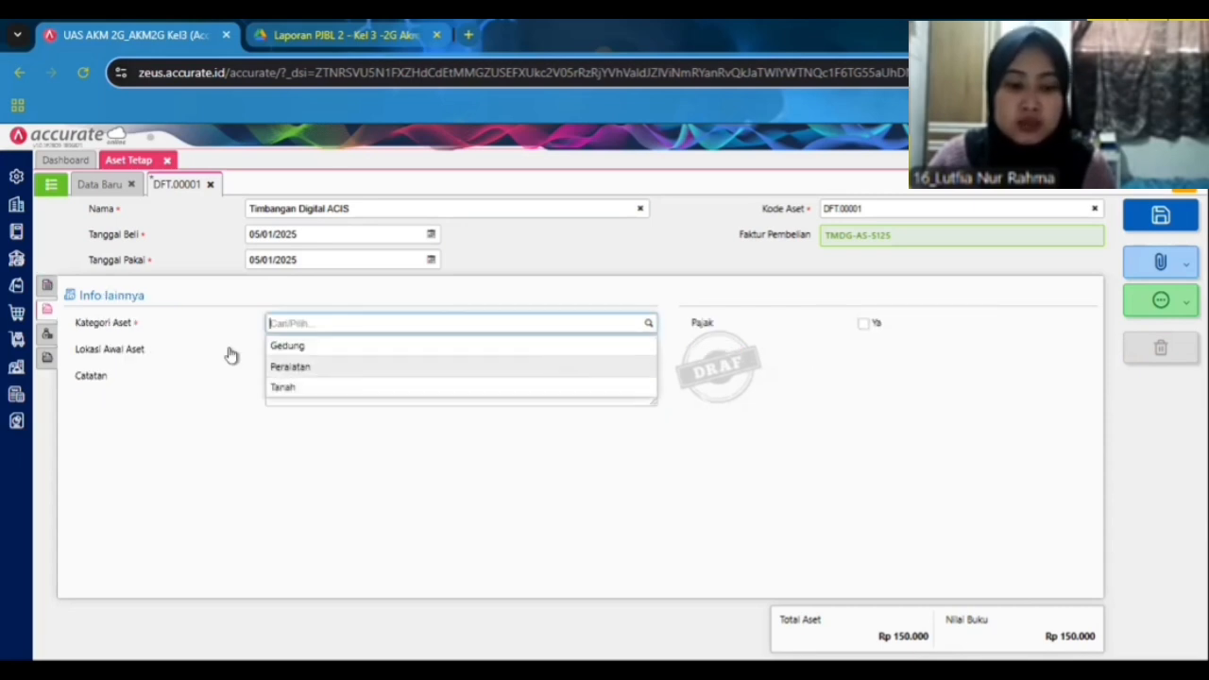
Step: Check the asset's expenditure account details, save the fixed asset, and return to the Aset Tetap list
click(47, 335)
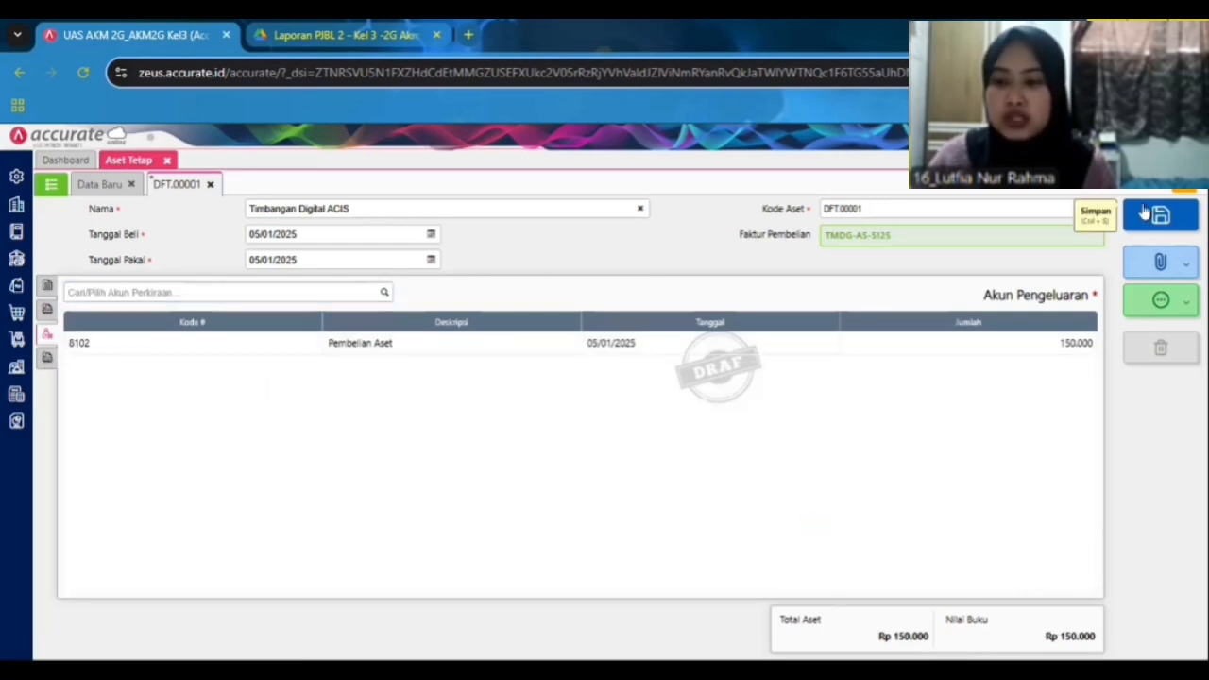
key(ctrl+s)
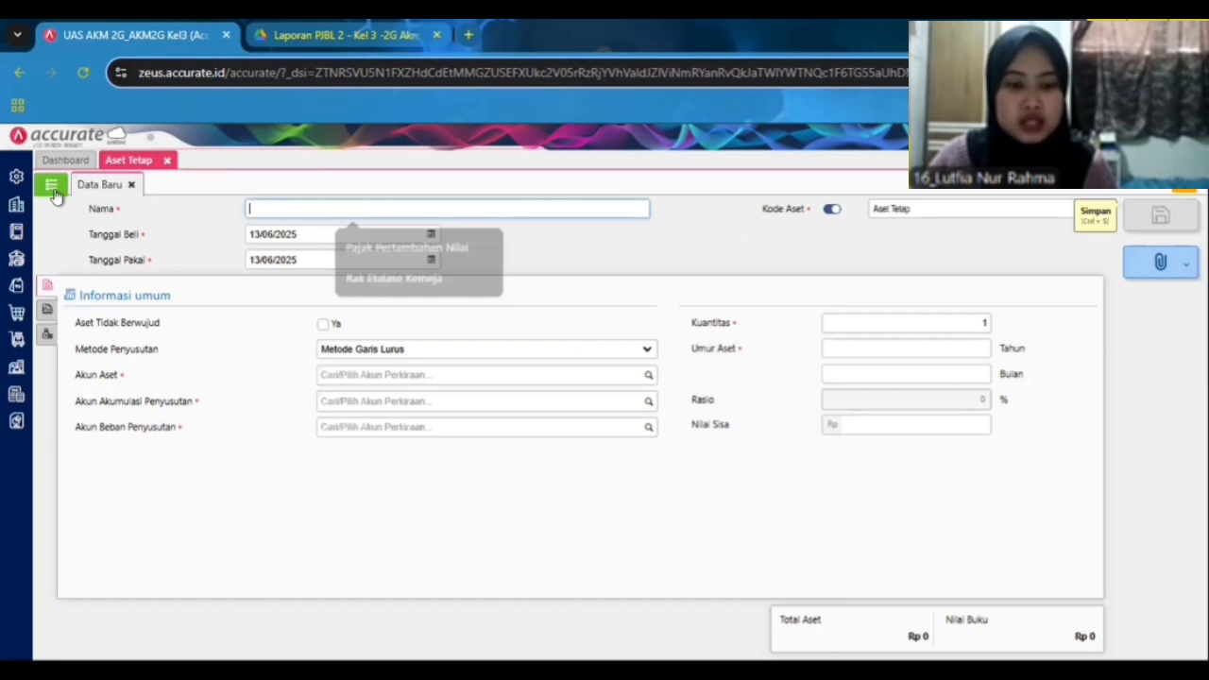
click(53, 189)
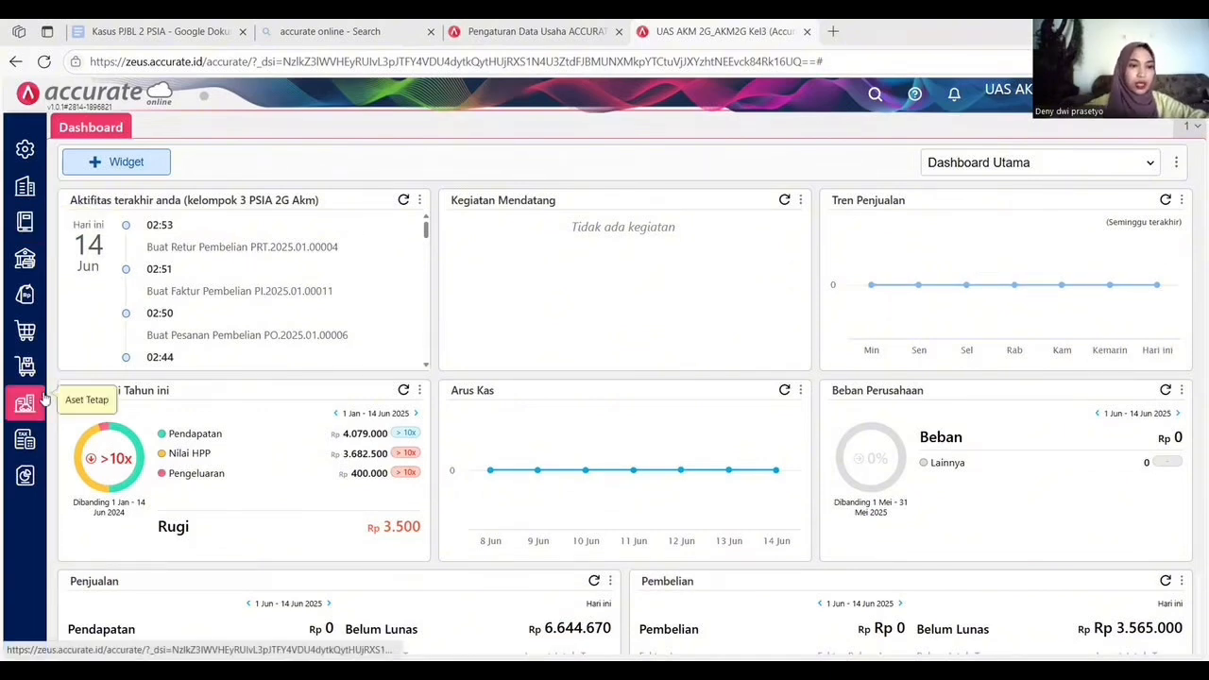
Step: Start a new purchase invoice (Faktur Pembelian) and save Jelita Elektronika as a new supplier on it
click(27, 331)
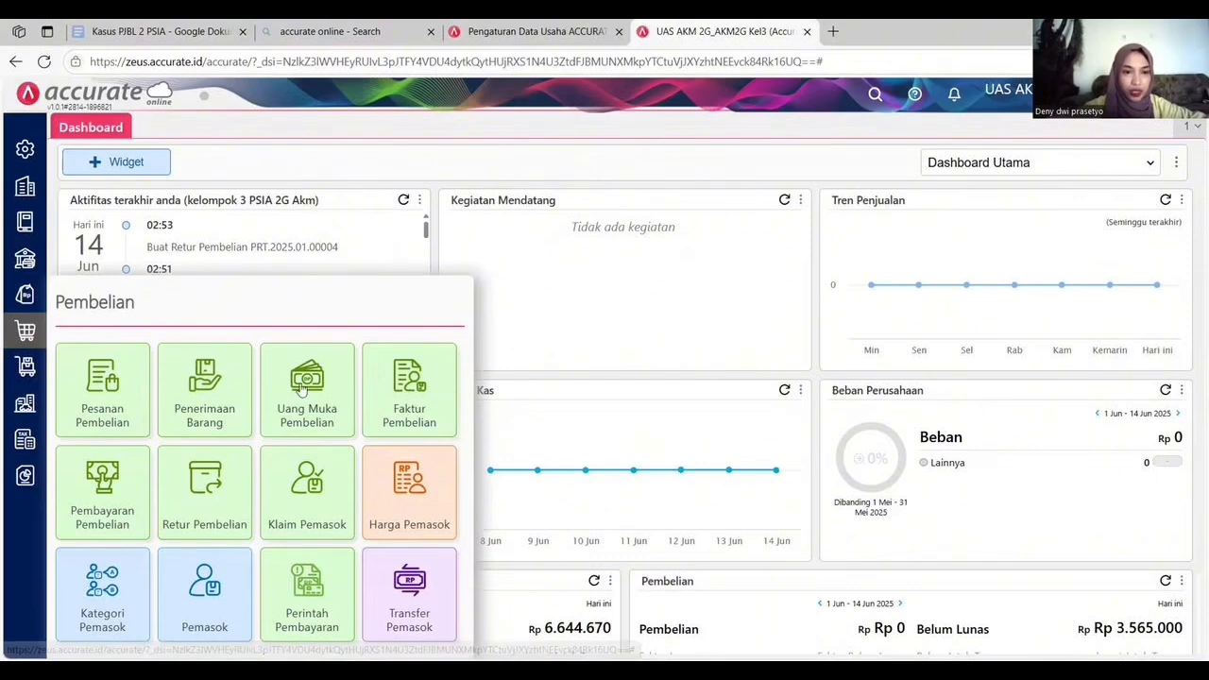
click(412, 389)
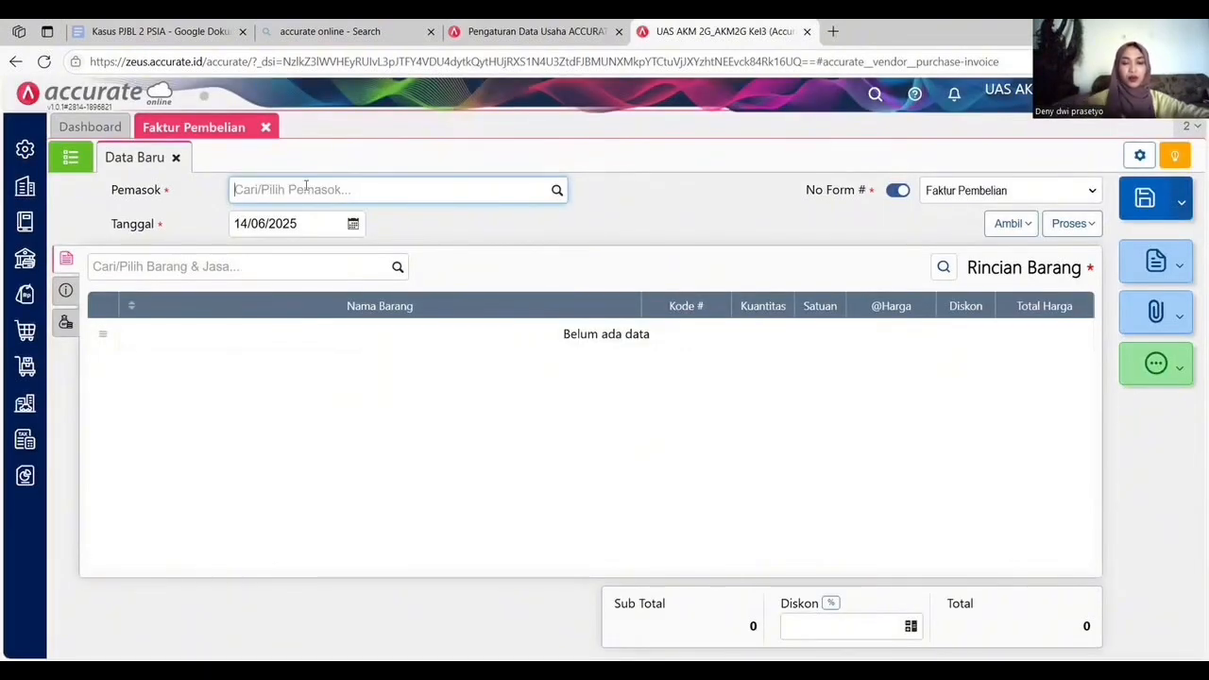
text(Jel)
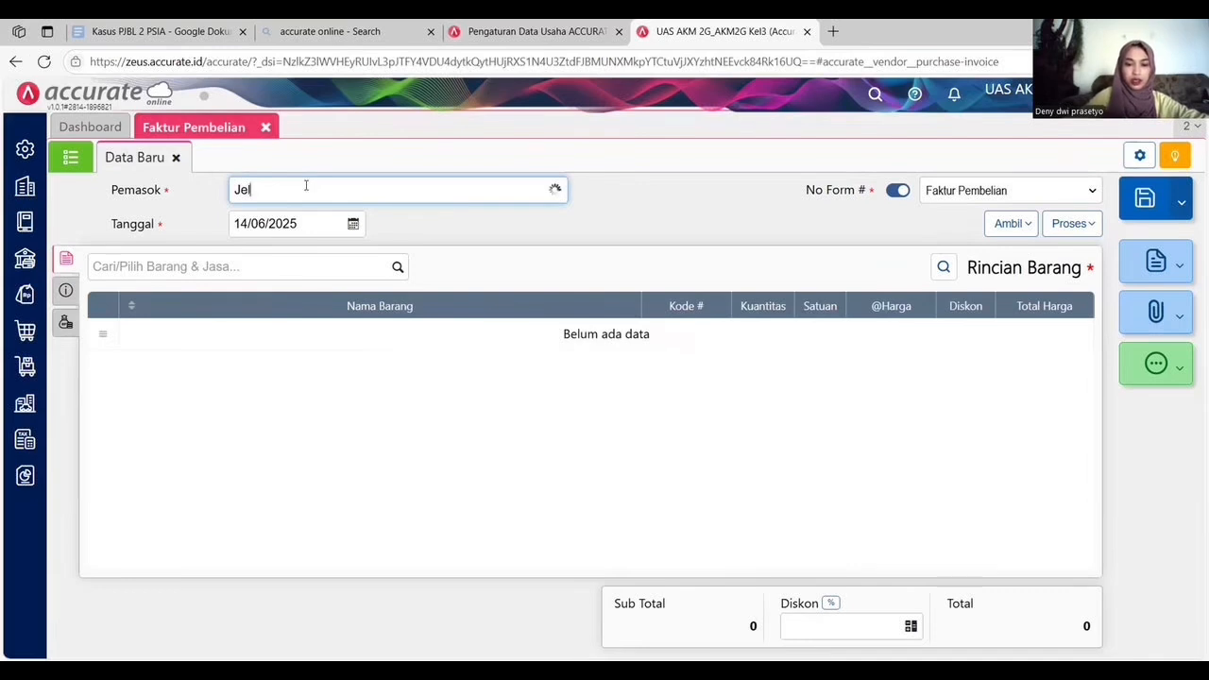
text(ita E)
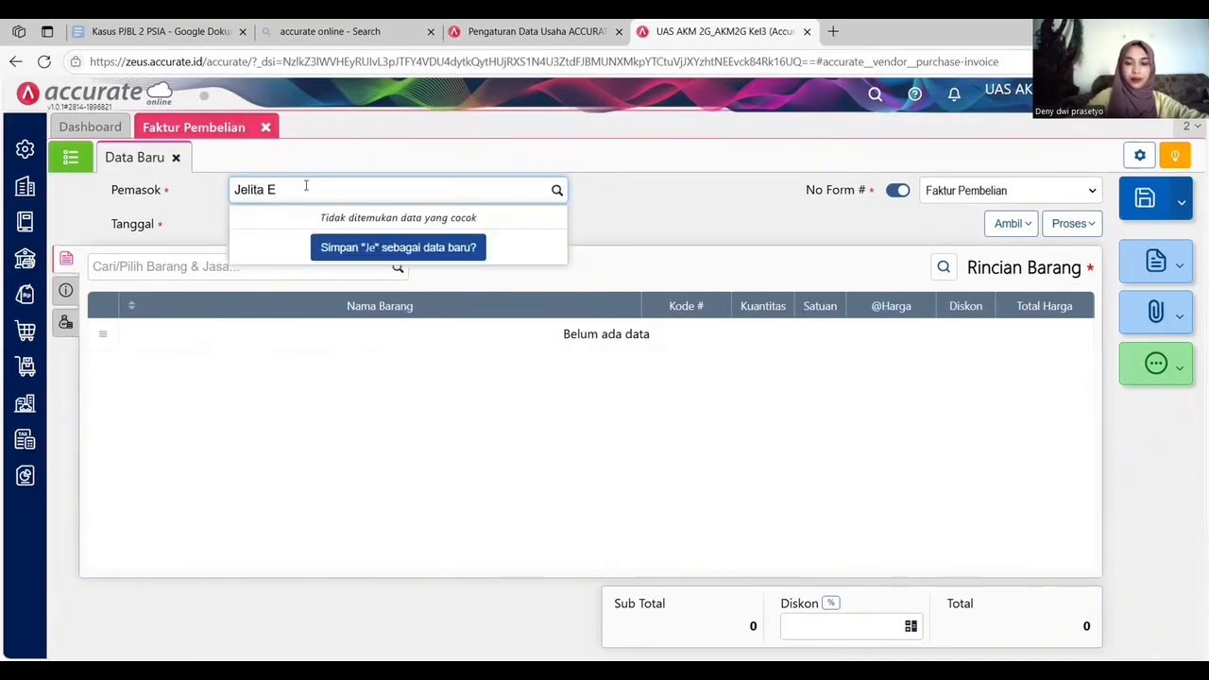
text(lektronika)
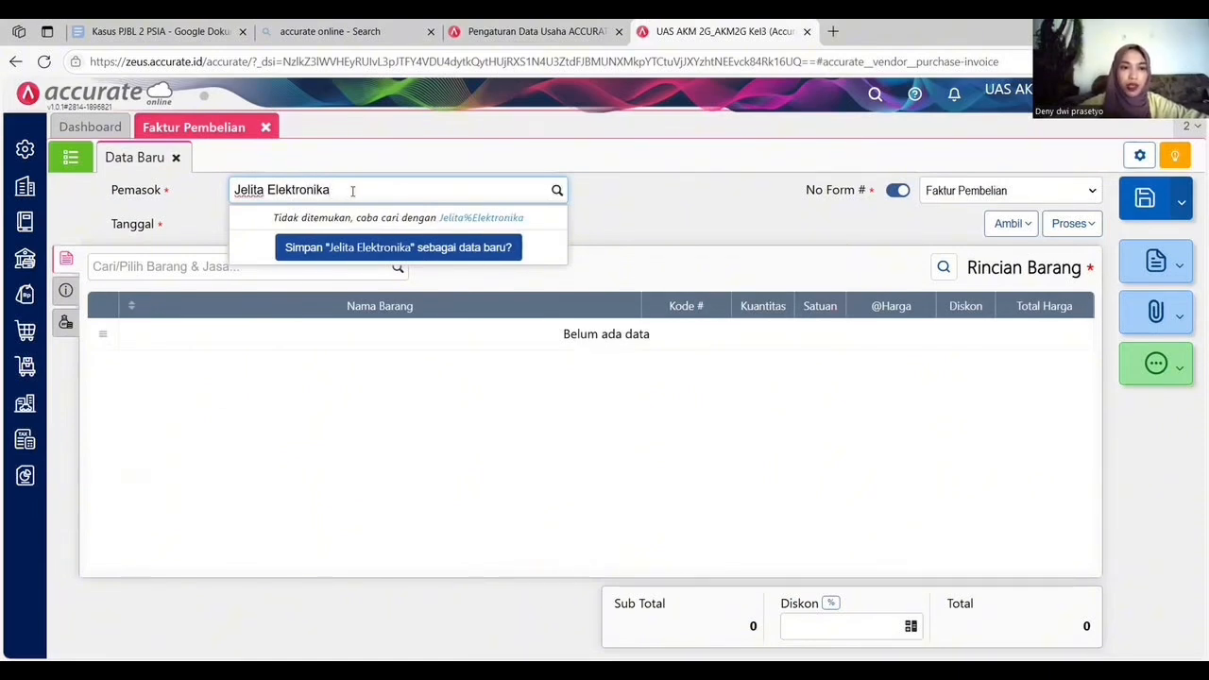
click(388, 247)
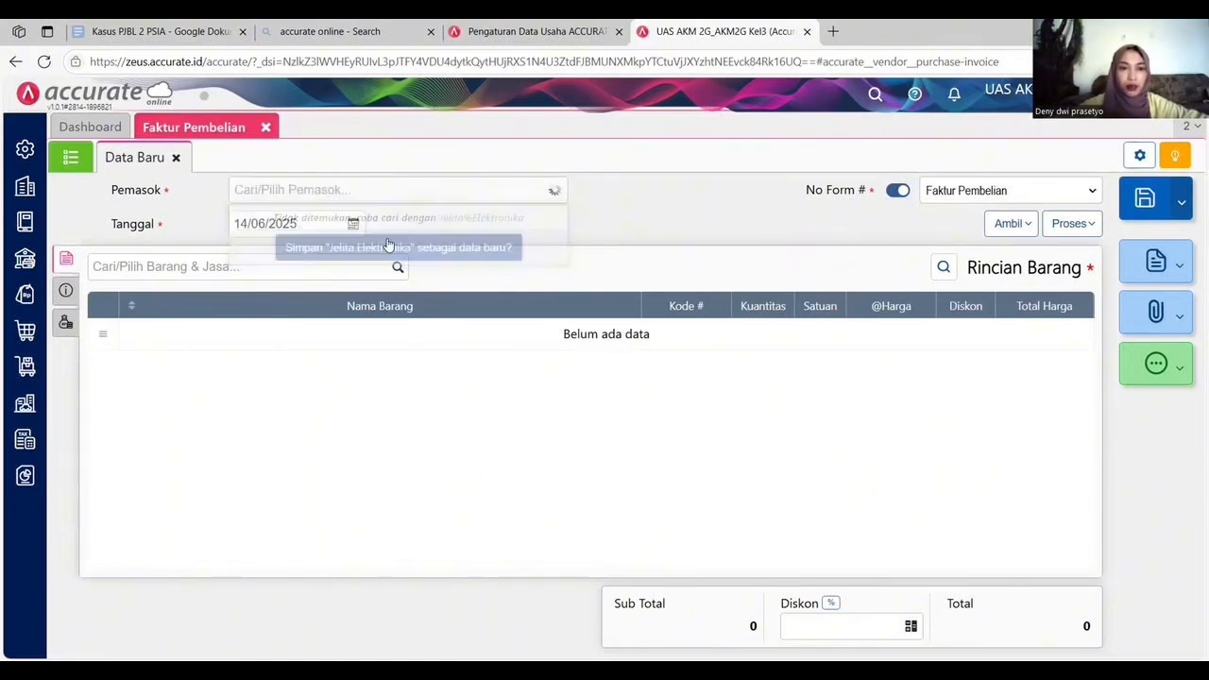
Step: Set the purchase invoice date to 08/01/2025
click(287, 221)
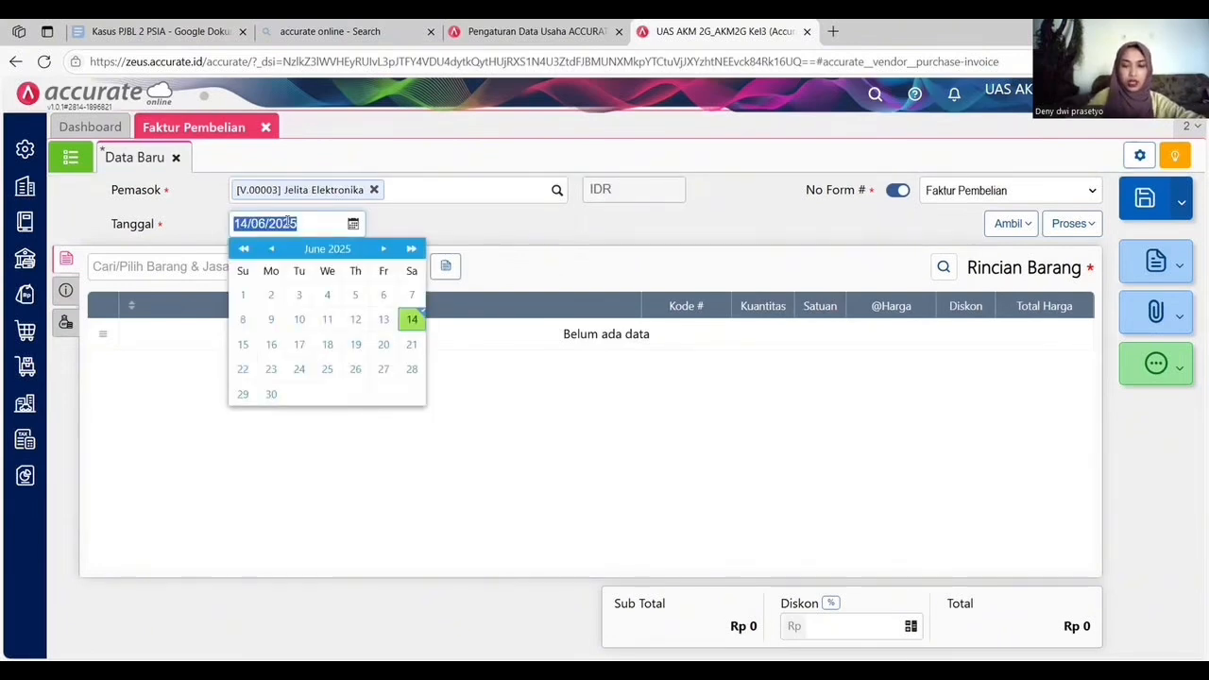
text(08/)
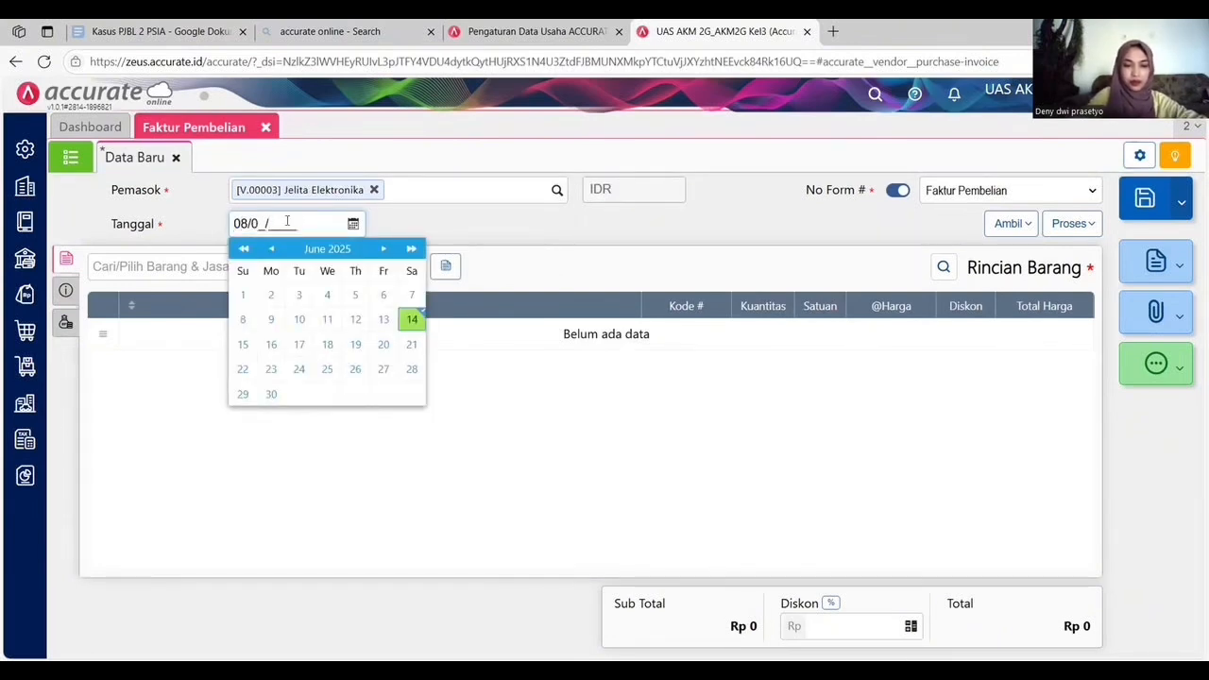
text(01/2025)
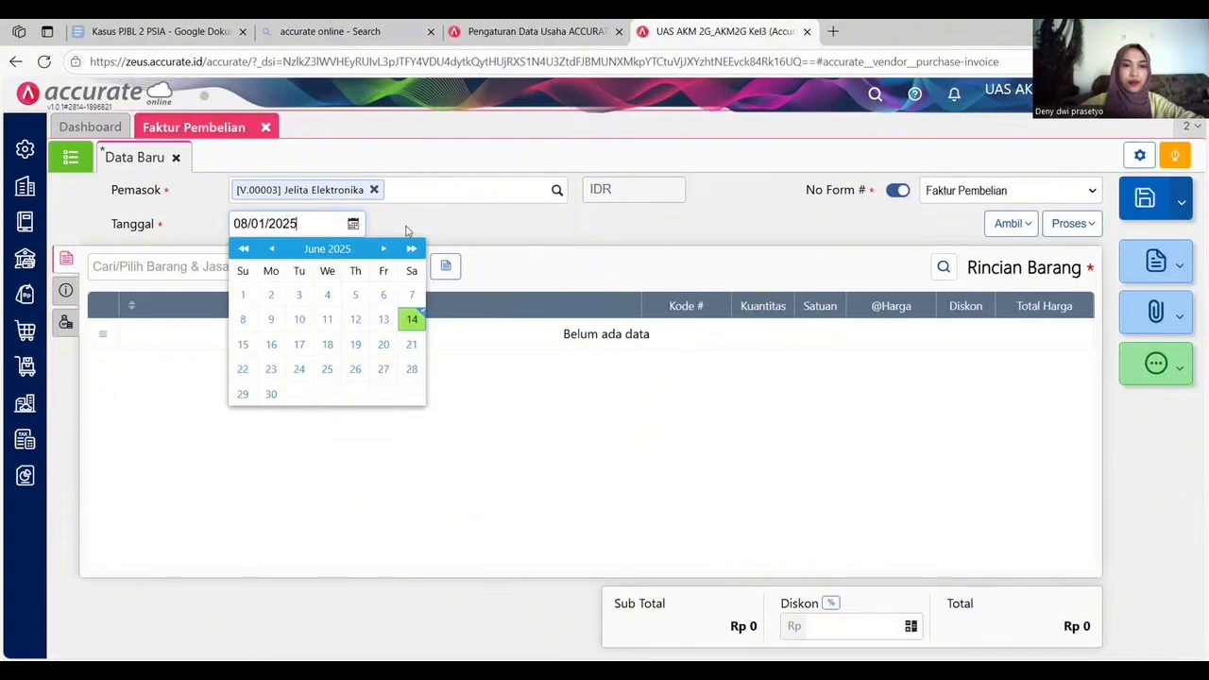
click(477, 225)
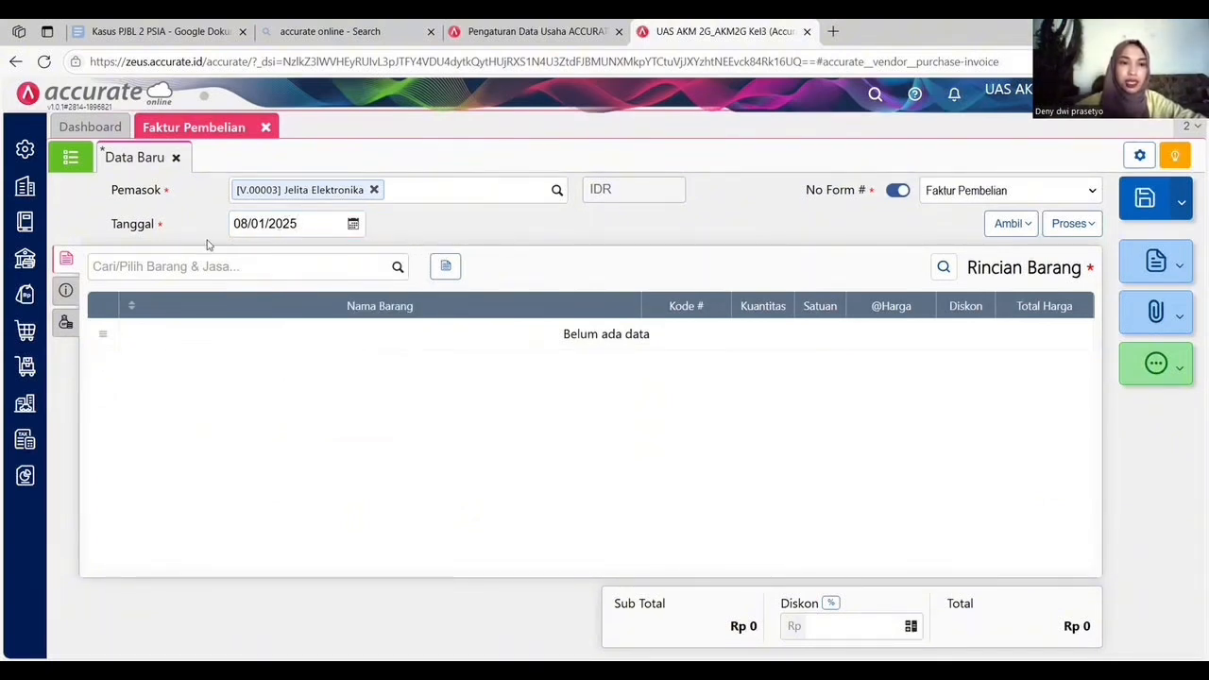
Step: Add an asset purchase line to the invoice and name the asset "GEA Display Cooler EXPO-30FC"
click(445, 268)
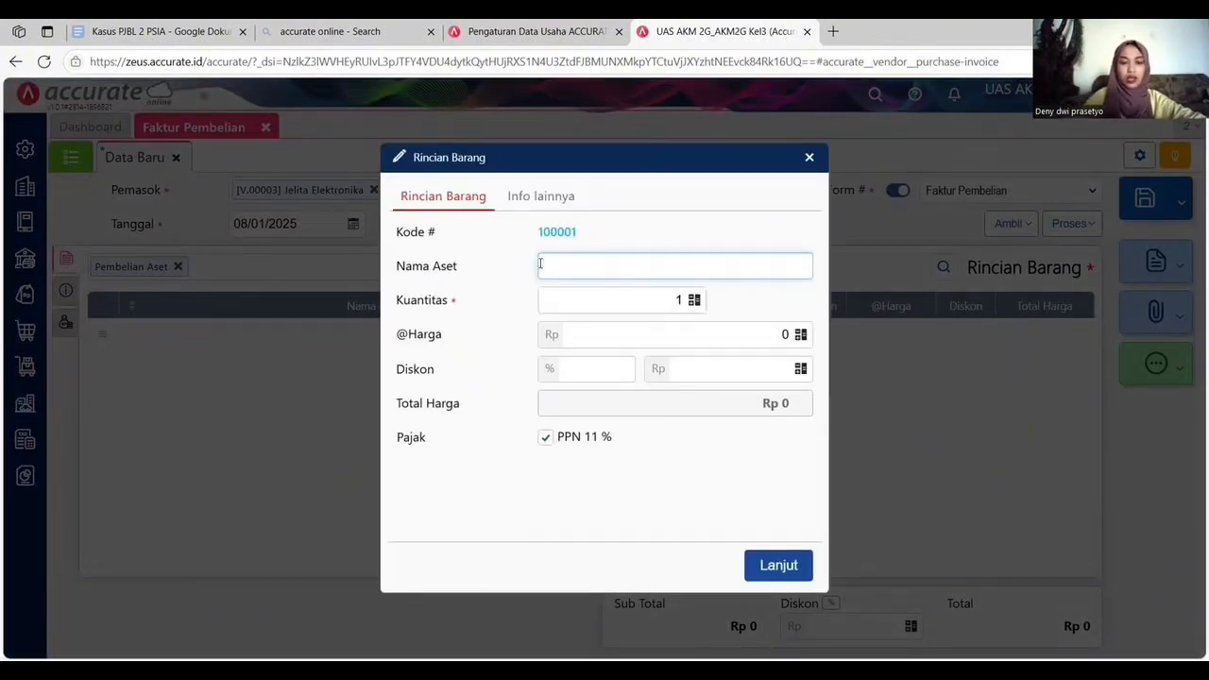
text(GES)
key(BackSpace)
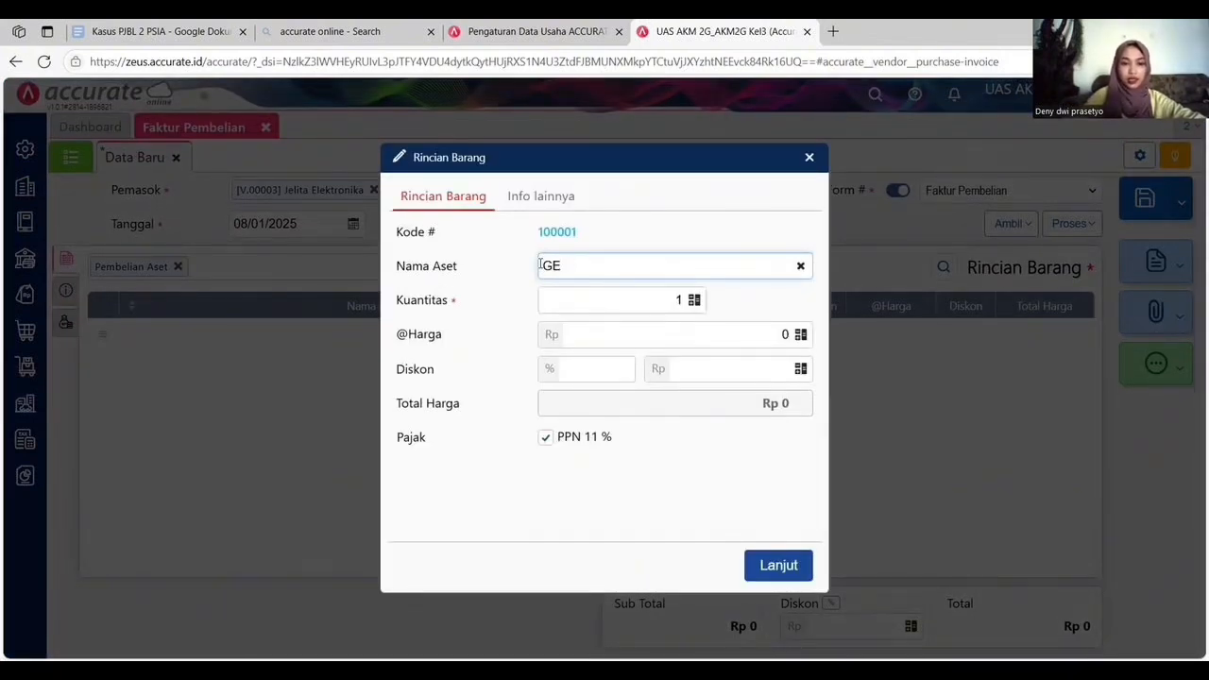
text(A Displa)
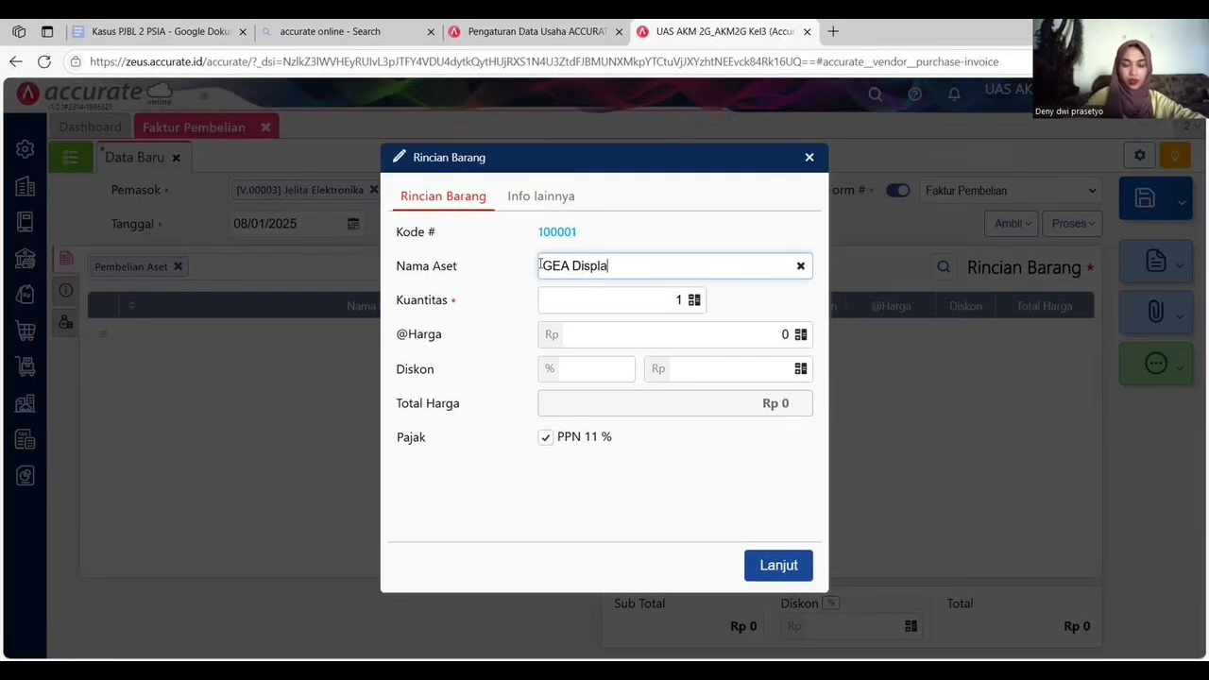
text(y C)
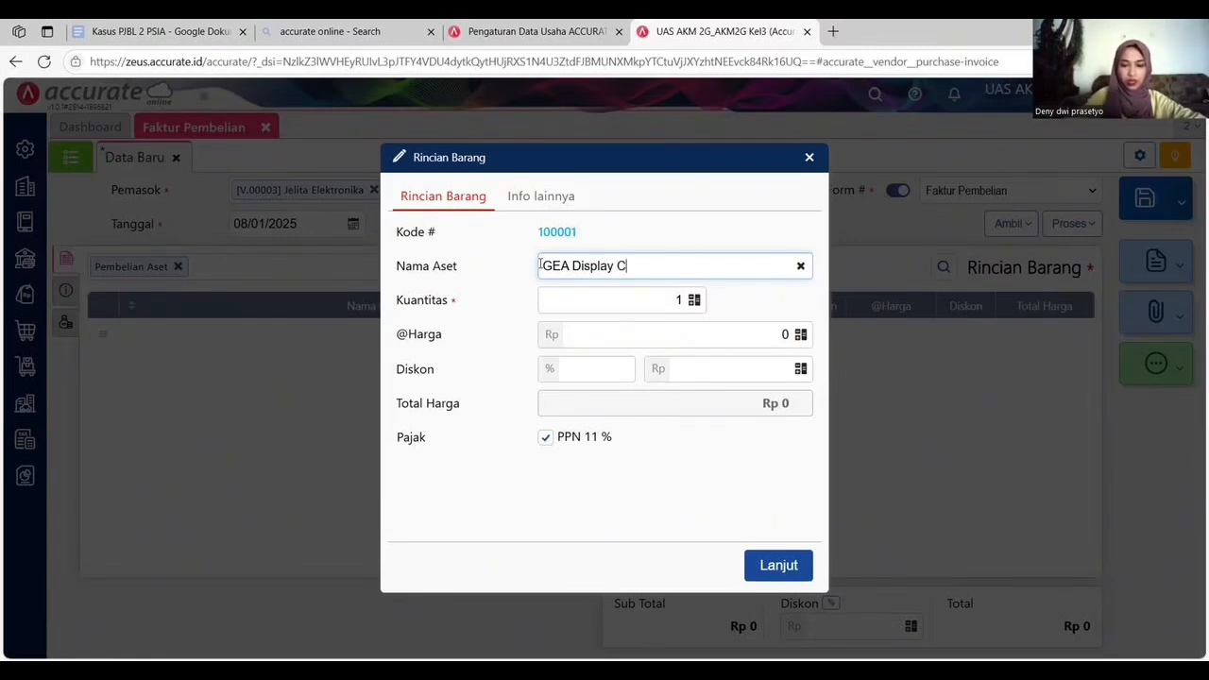
text(ooler)
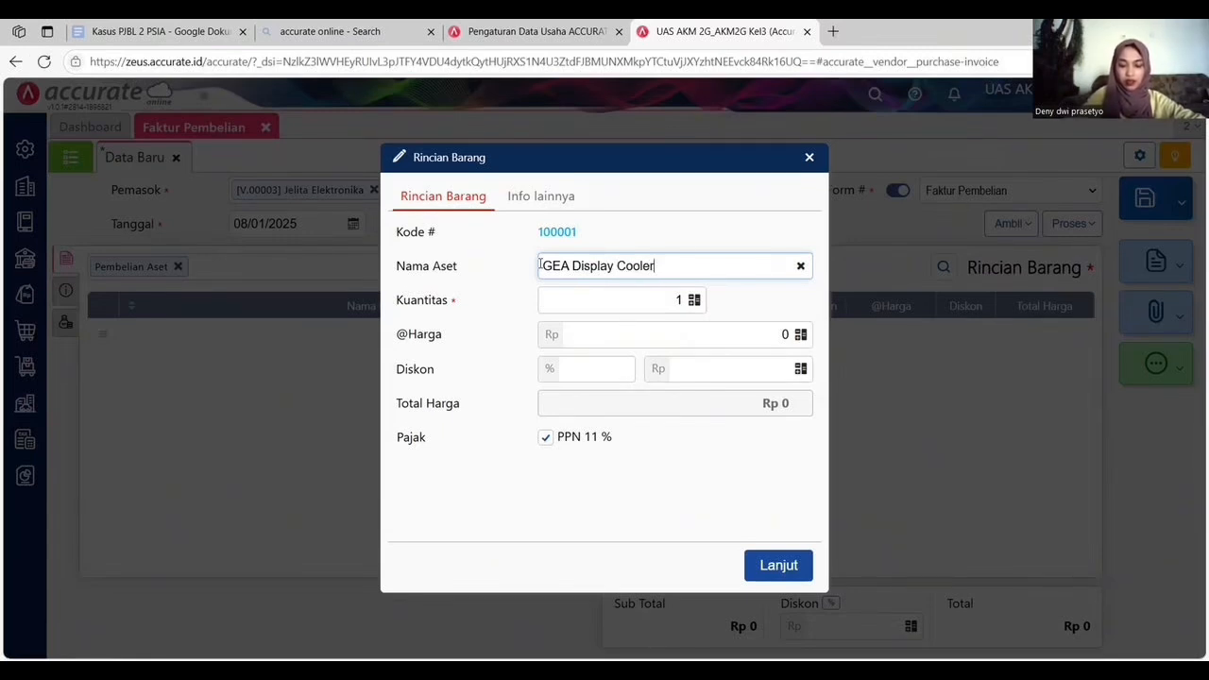
text( EX)
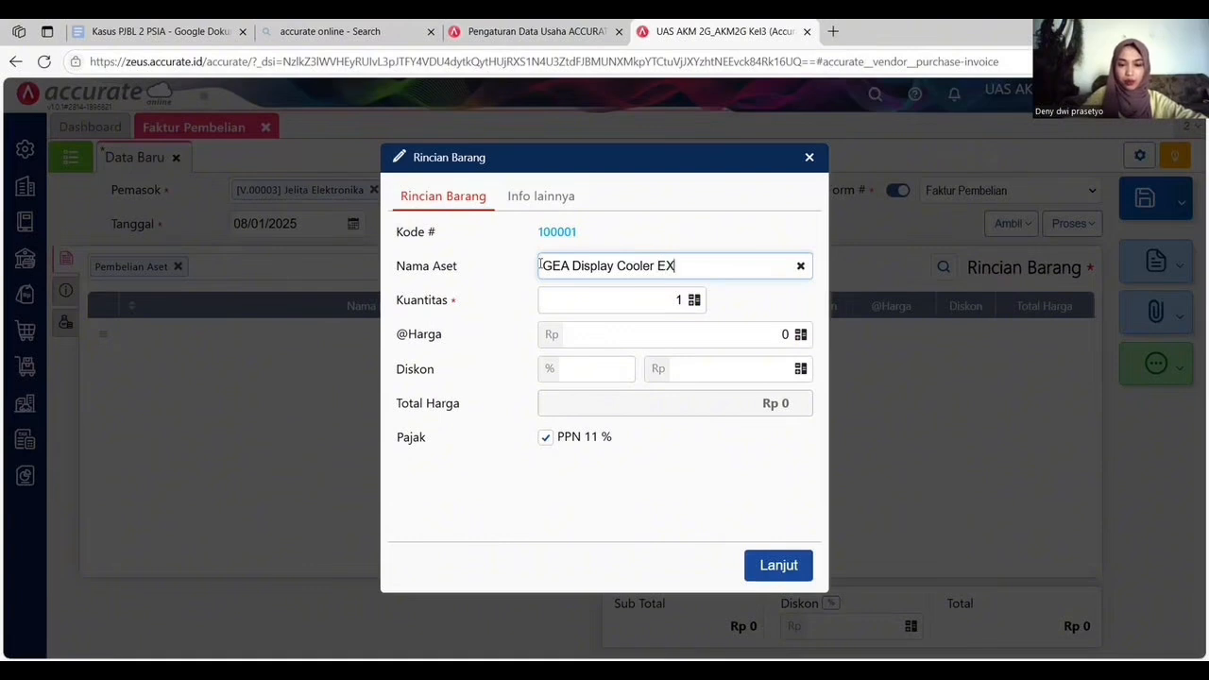
text(PO-30FC)
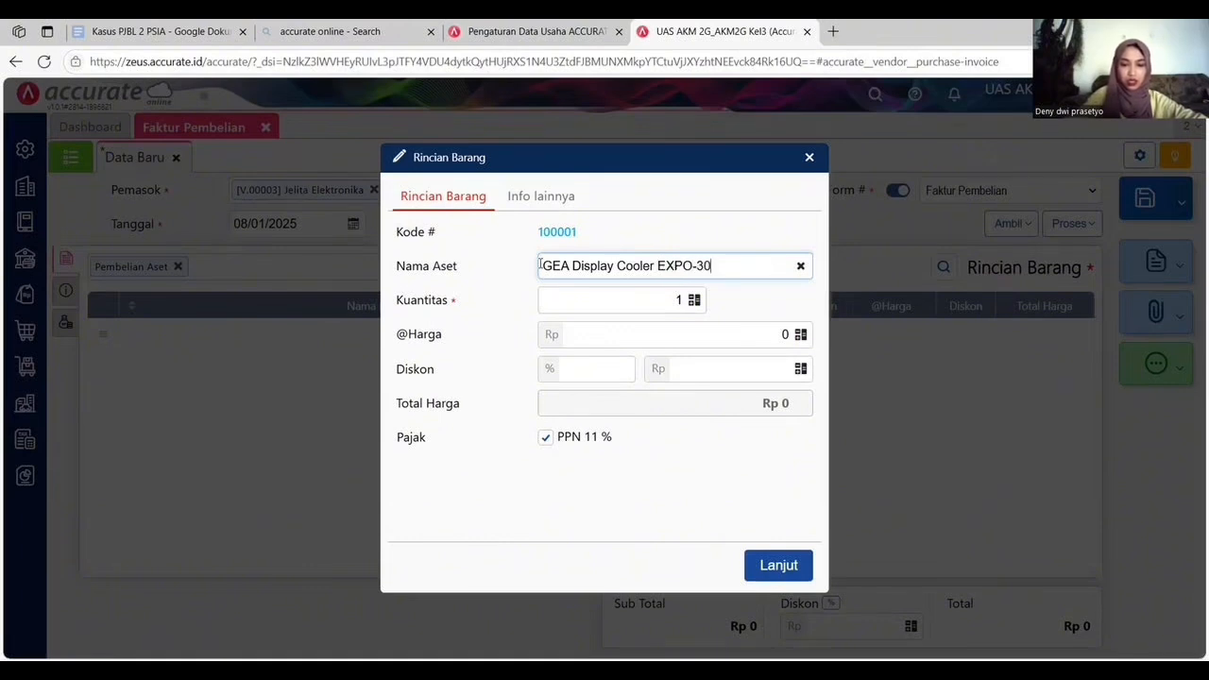
Step: Set the display cooler's unit price to Rp 2.600.000 and exclude PPN 11 % from the line
click(750, 344)
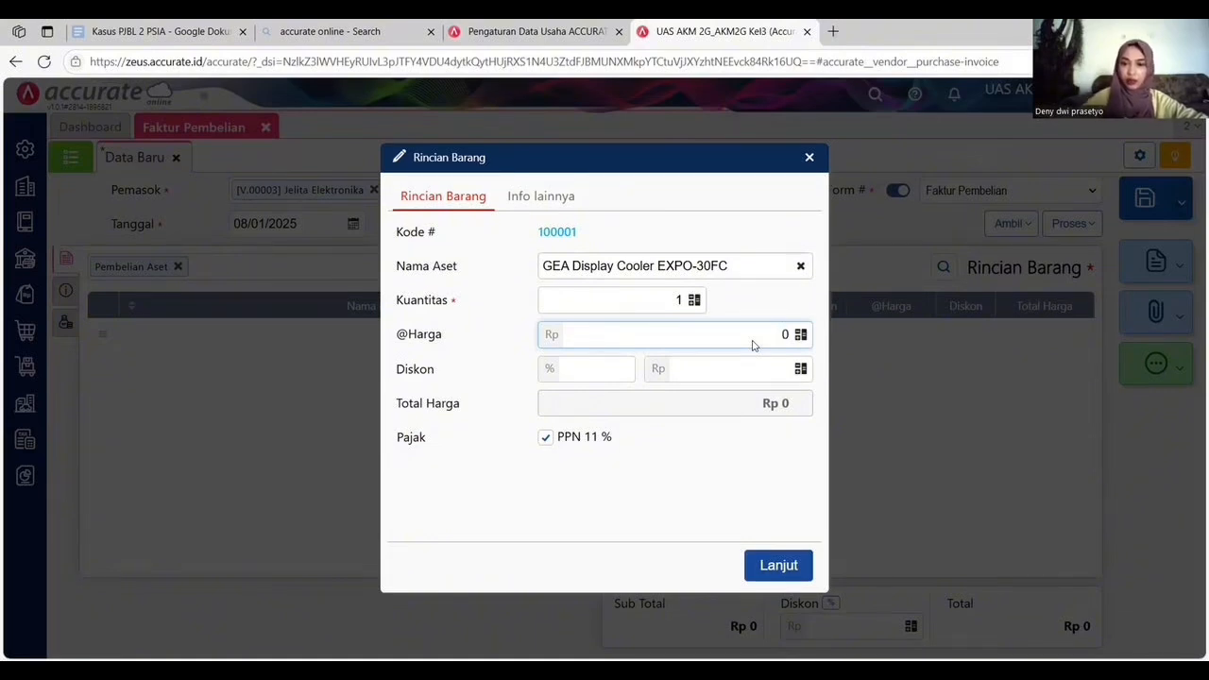
key(BackSpace)
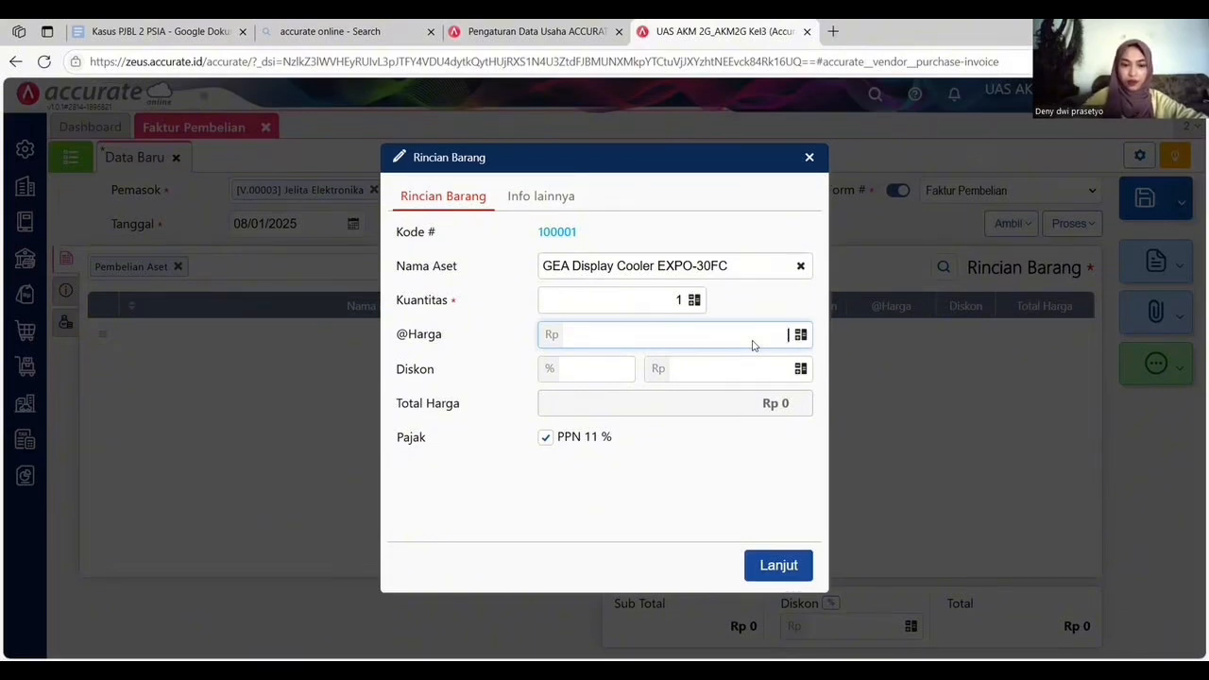
text(2.600.)
text(000)
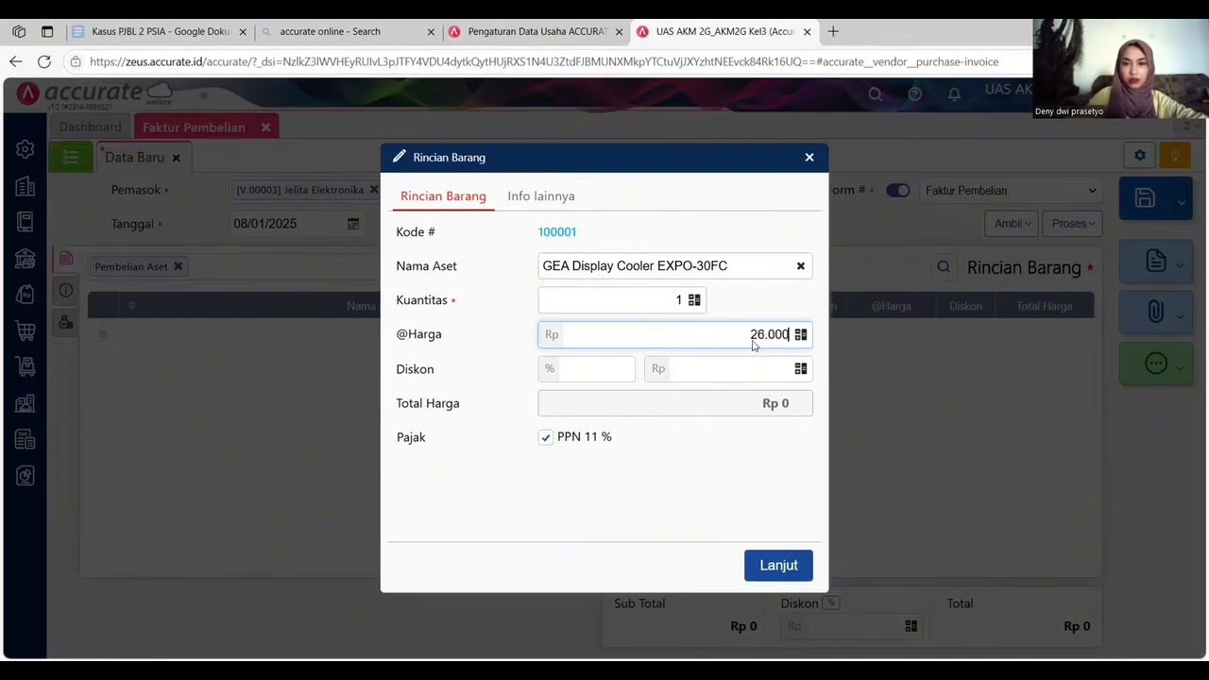
click(674, 451)
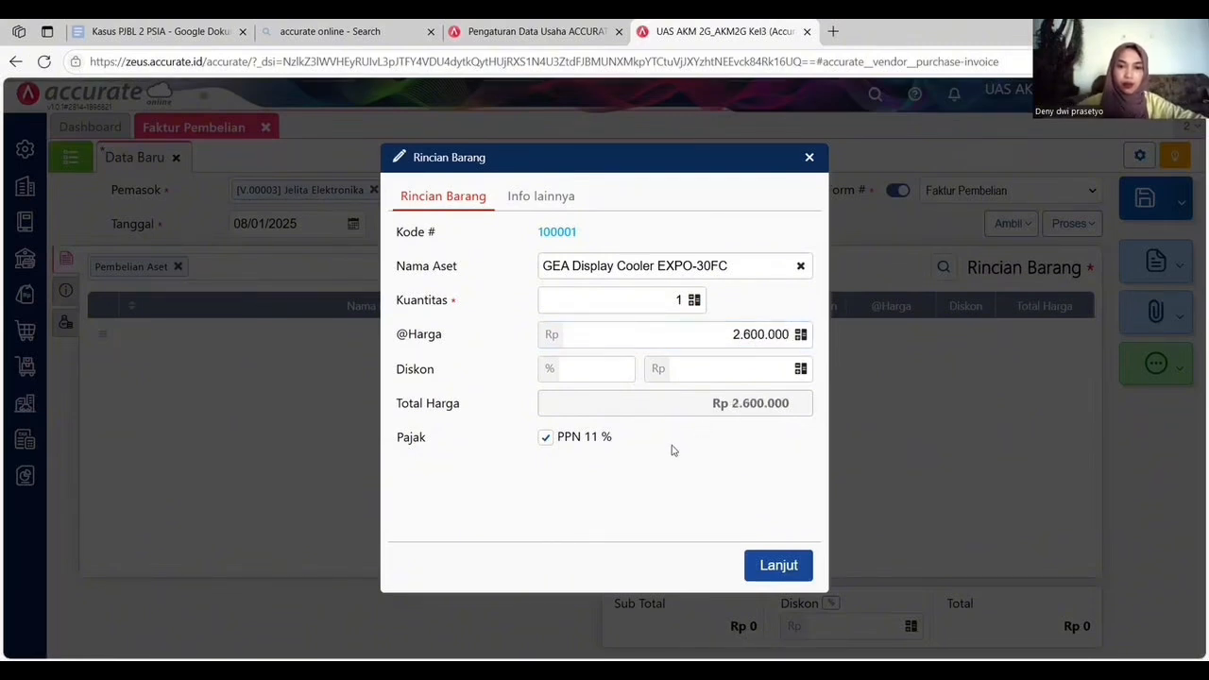
click(552, 441)
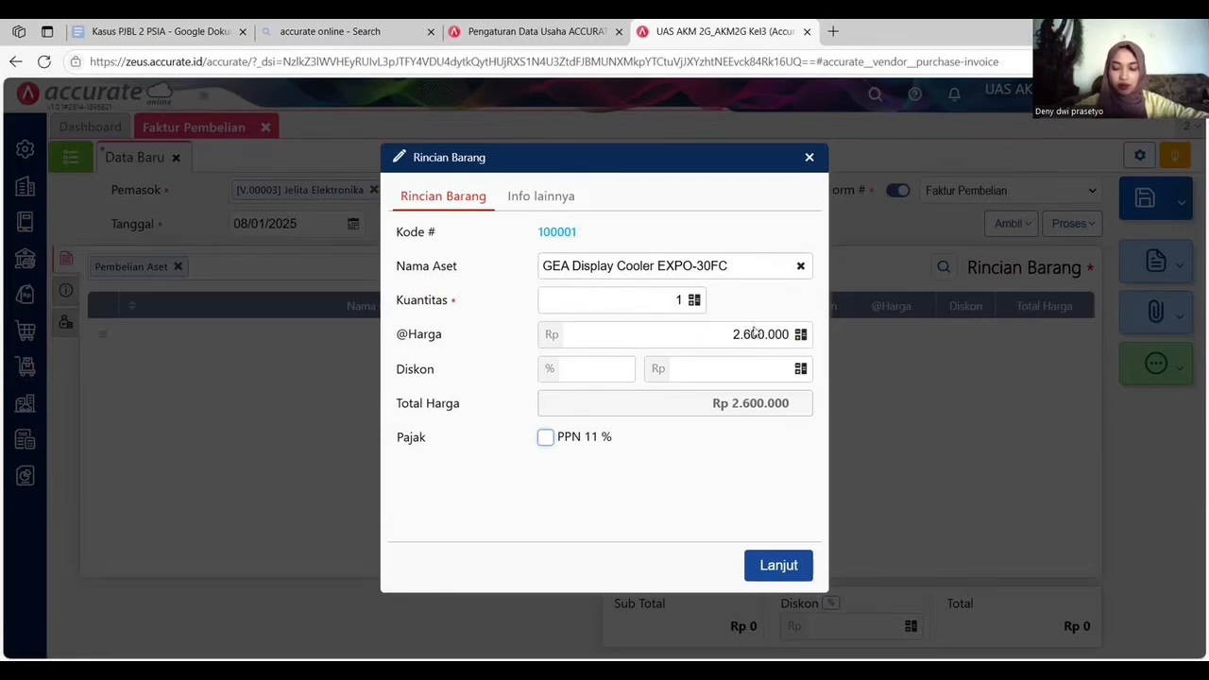
Step: Confirm the display cooler line and enter JE-097 as the purchase invoice number (No Faktur #)
click(792, 563)
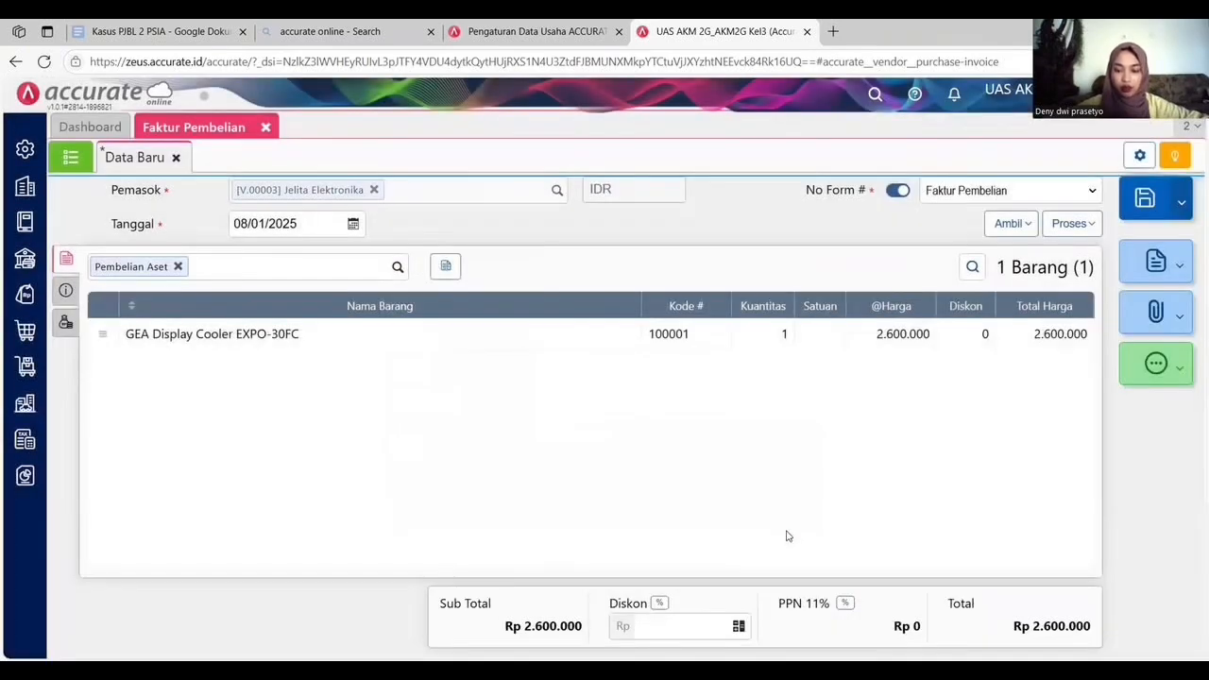
click(65, 290)
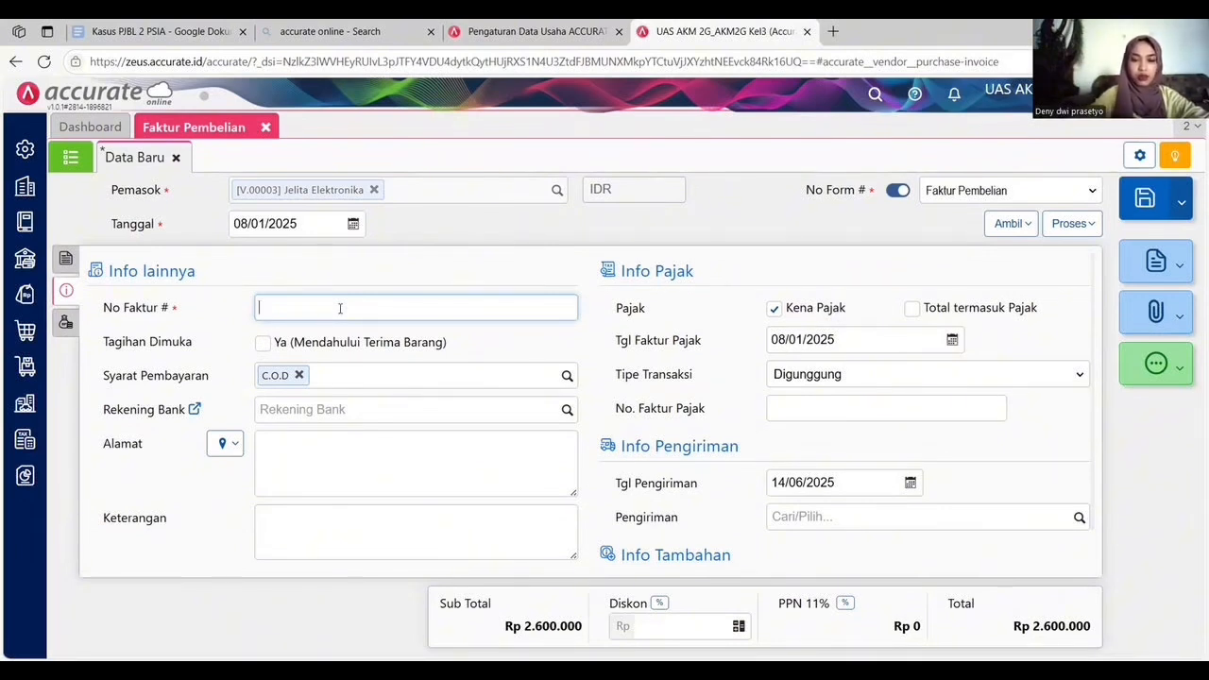
text(j)
key(BackSpace)
text(J)
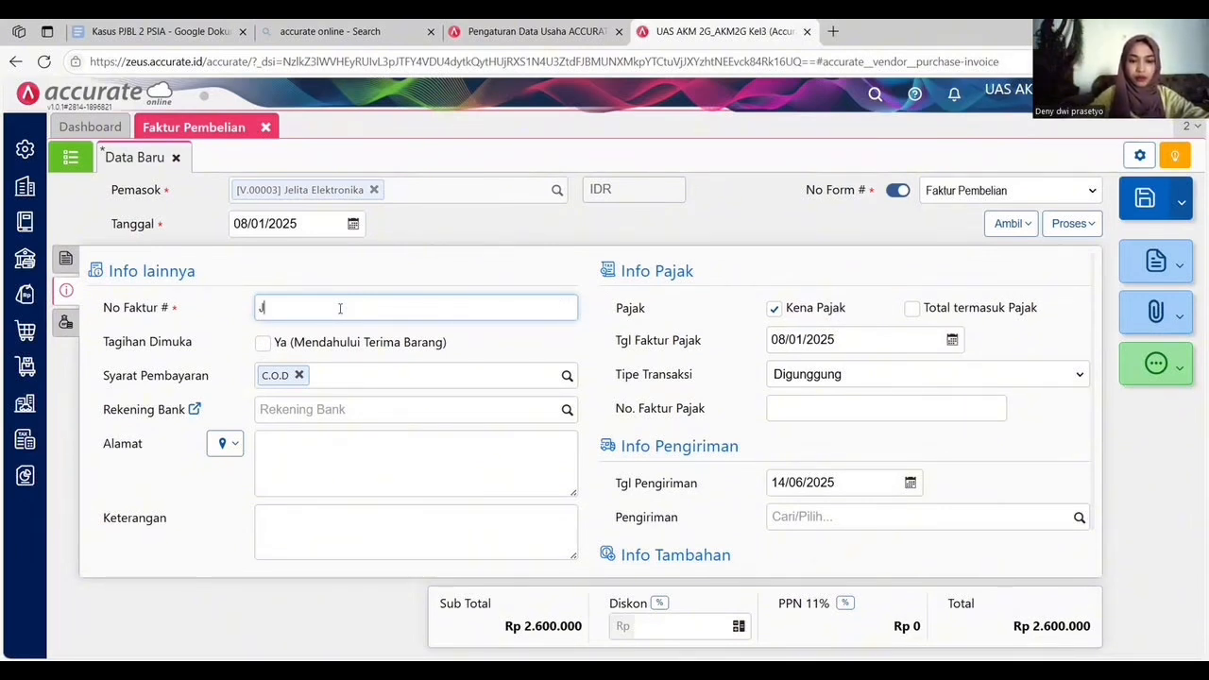
text(E-097)
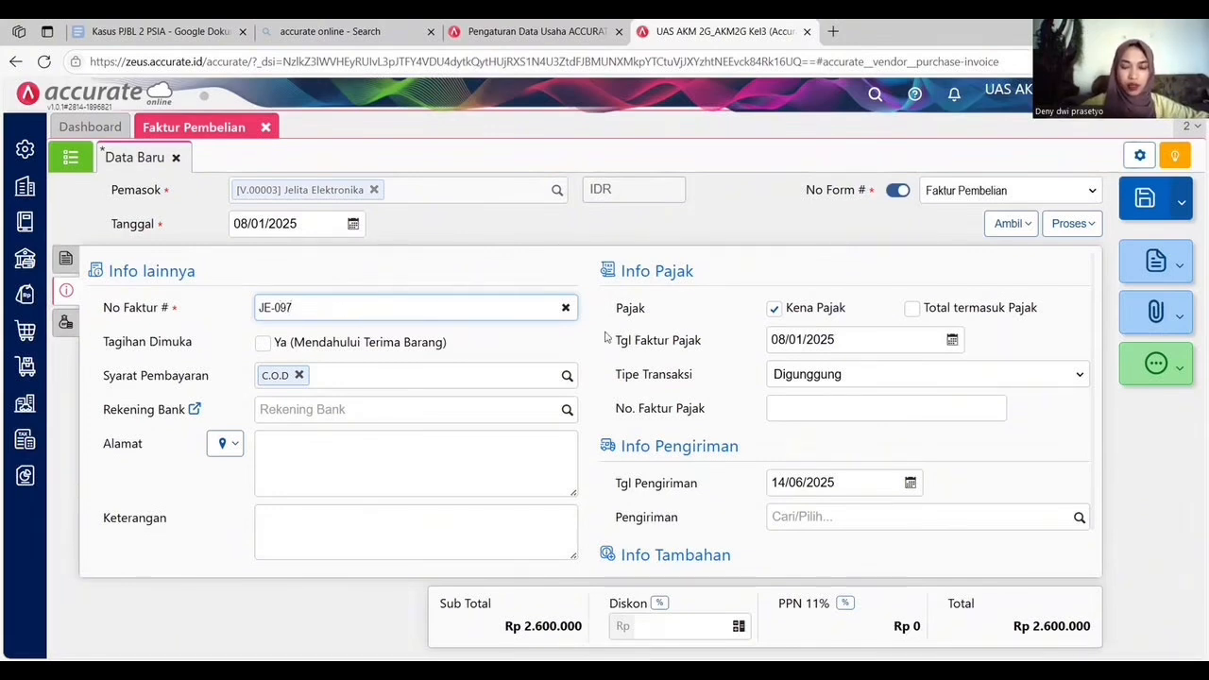
Step: Set the invoice's shipping date (Tgl Pengiriman) to 08/01/2025, save the purchase invoice and close it
click(824, 484)
text(0)
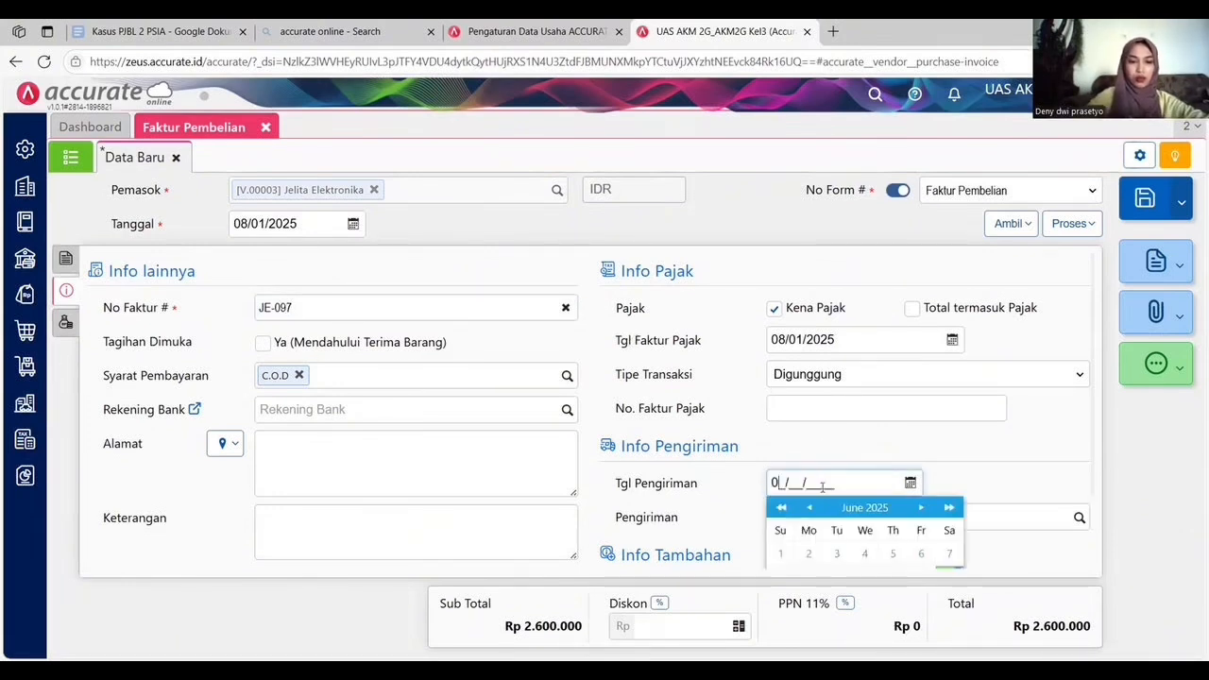
text(8/)
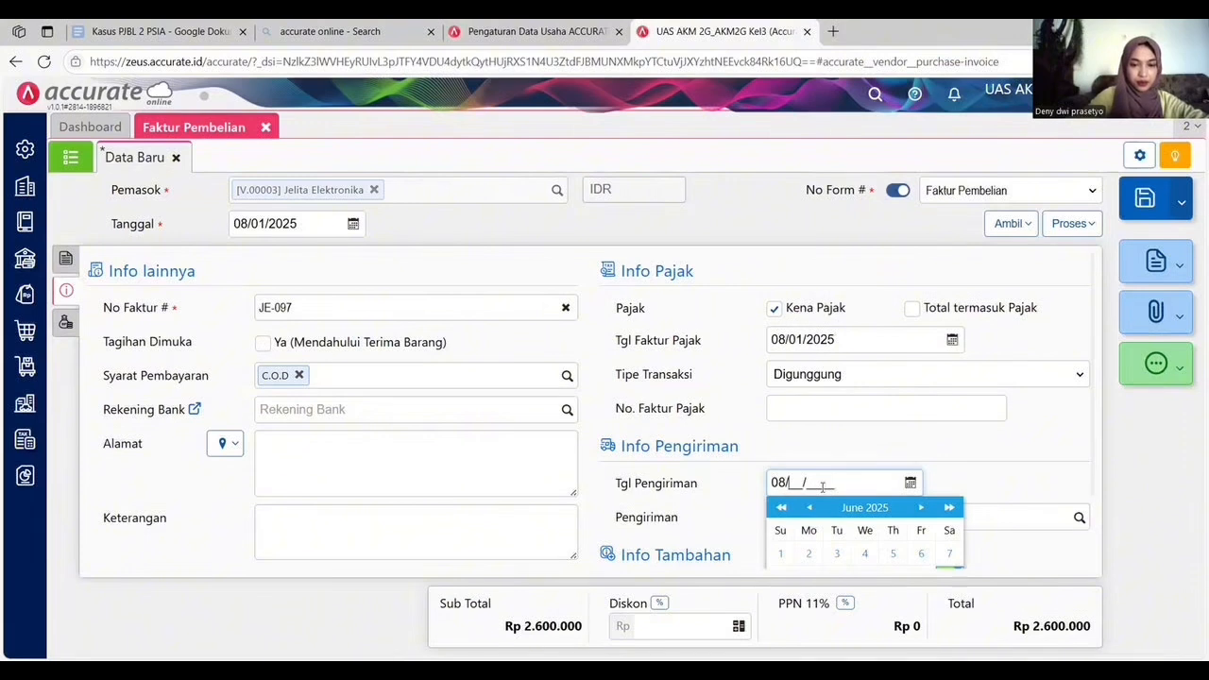
text(01/2025)
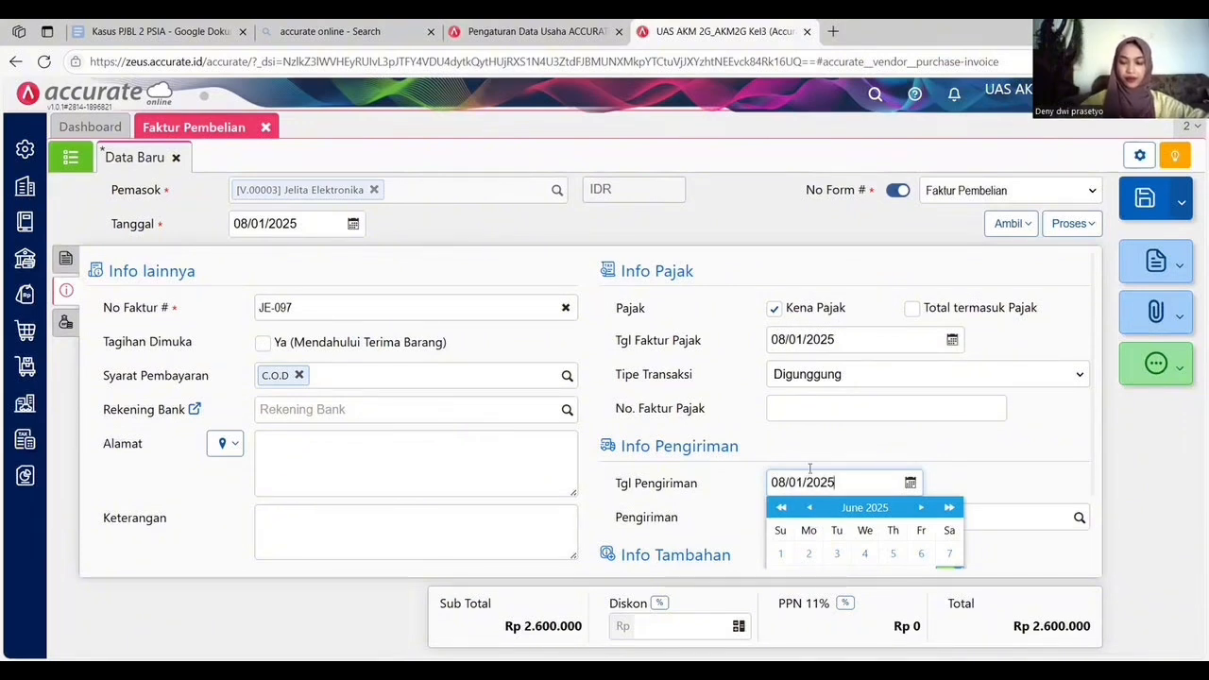
click(1018, 482)
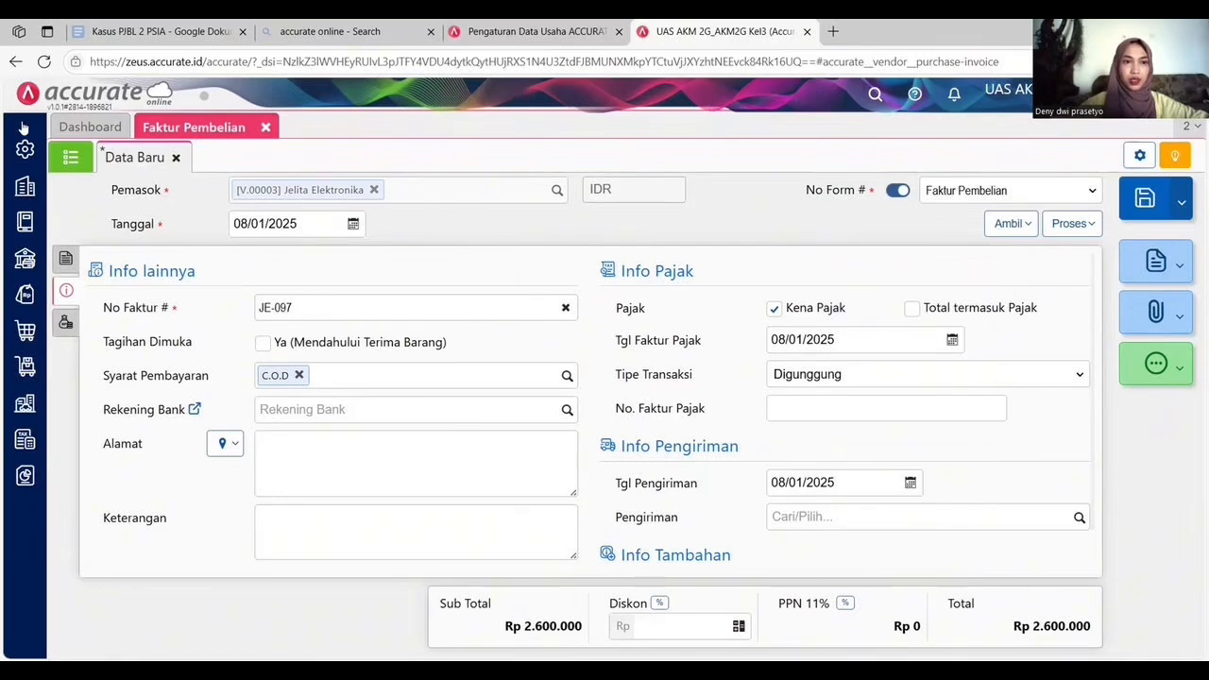
click(266, 129)
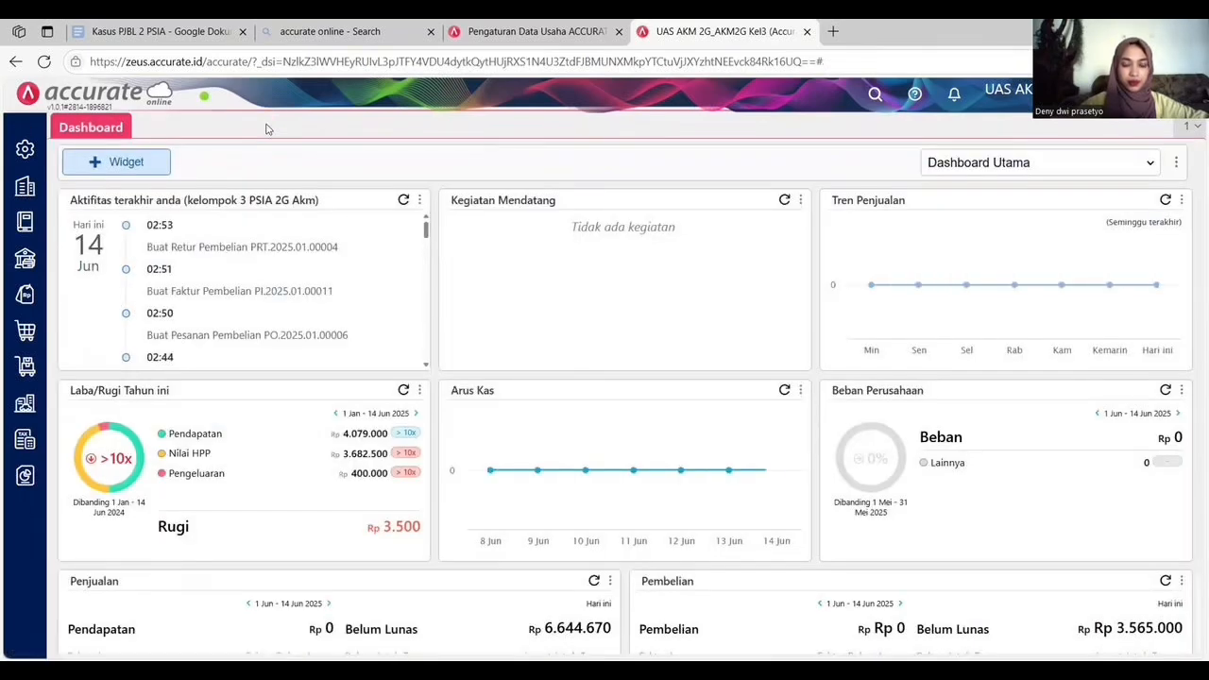
Step: Open the draft GEA Display Cooler EXPO-30FC record from the fixed asset (Aset Tetap) list
mouse_move(25, 406)
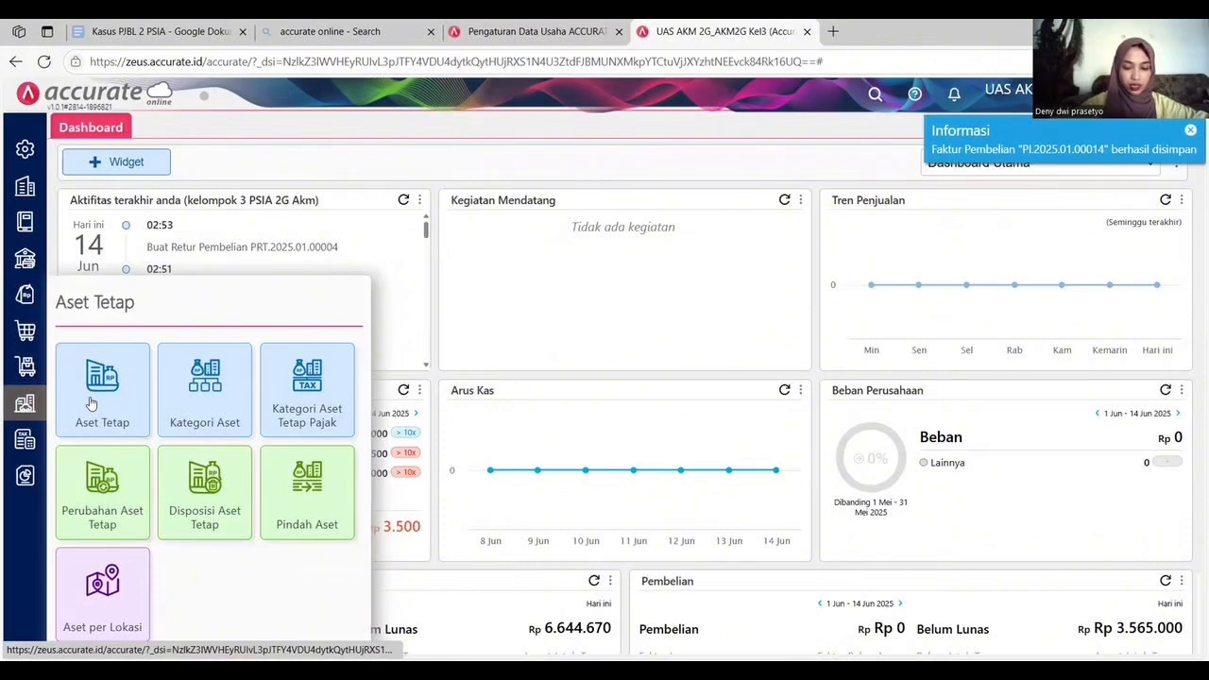
click(91, 403)
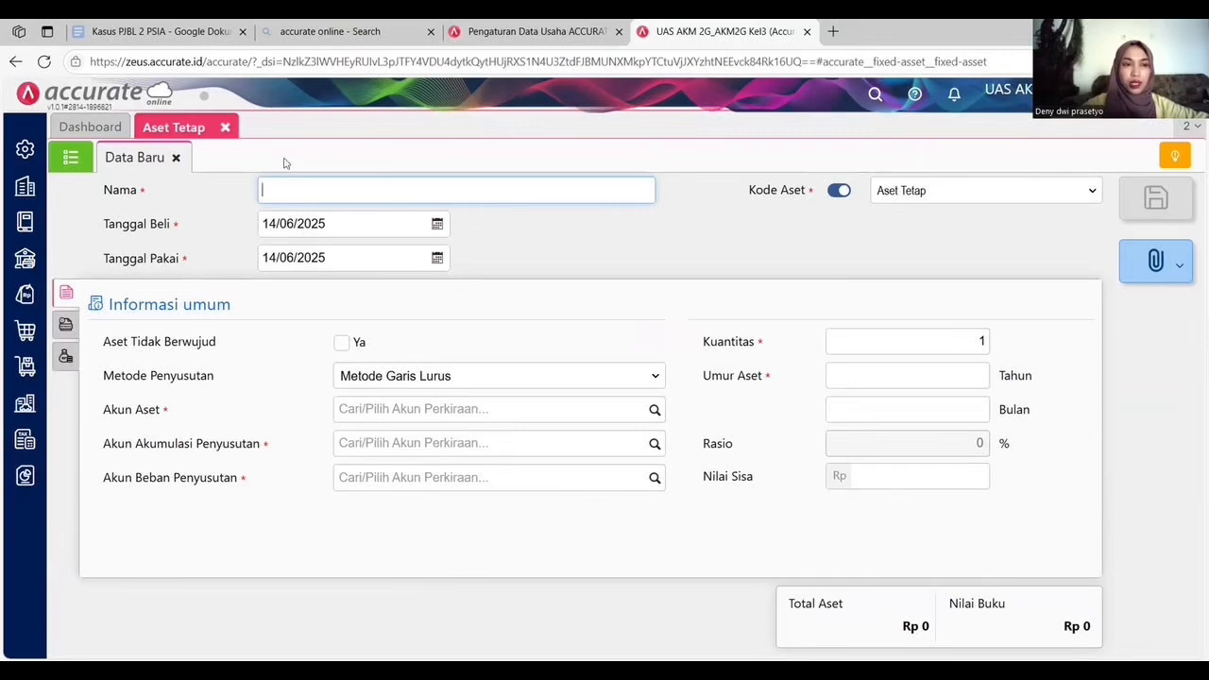
click(74, 159)
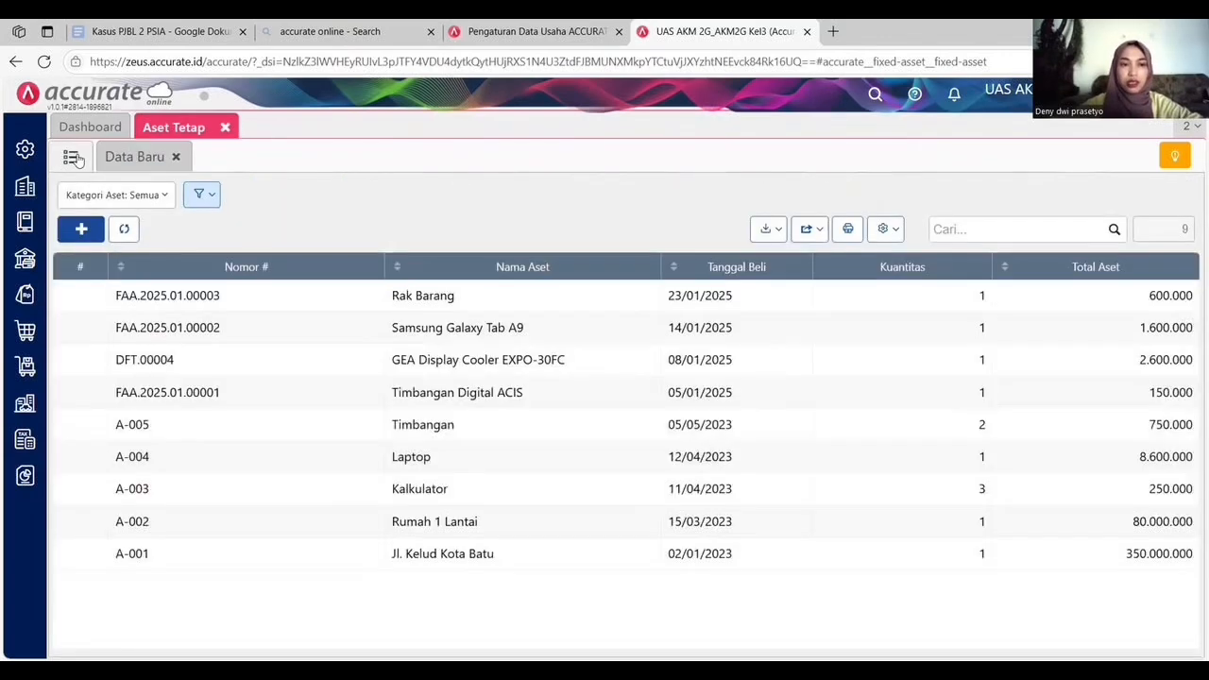
click(211, 359)
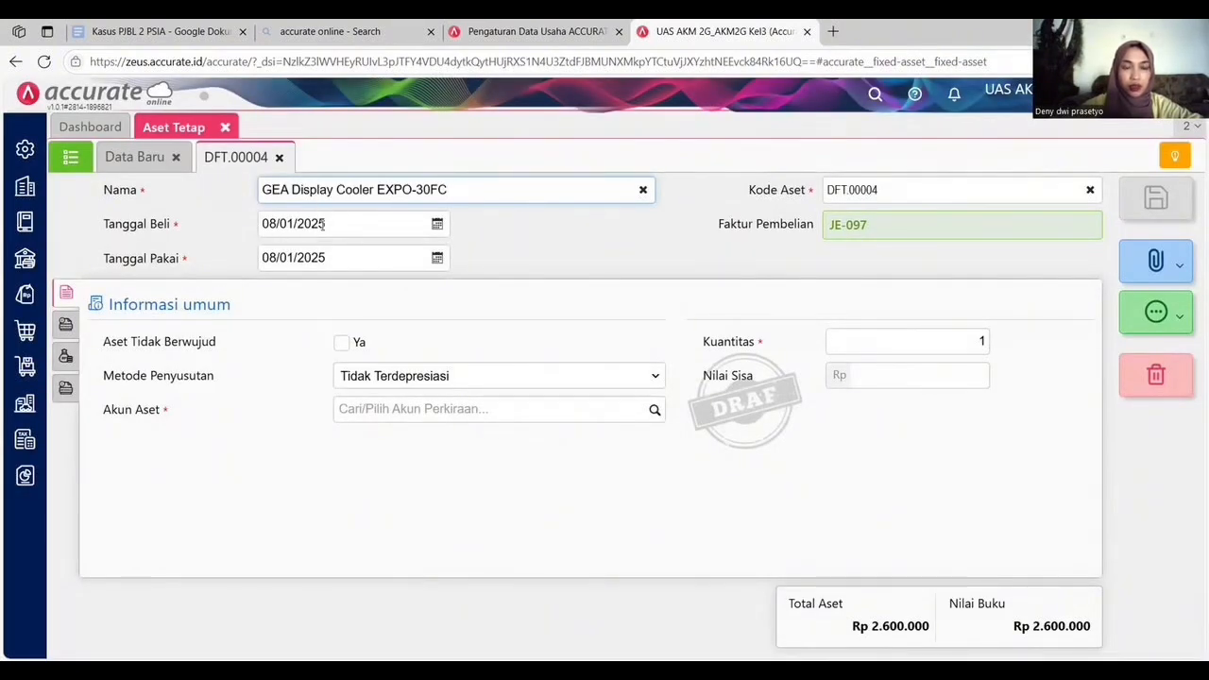
Step: Set the display cooler's date of use (Tanggal Pakai) to 09/01/2025
click(311, 258)
text(09/01/22)
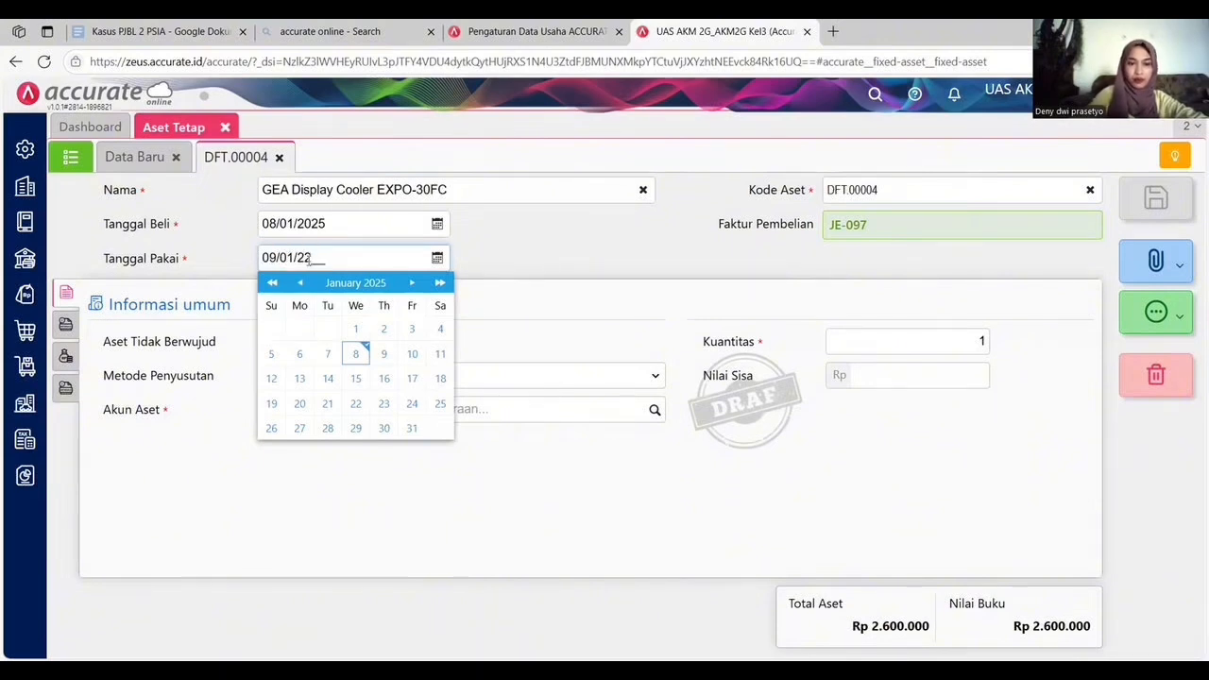
key(BackSpace)
text(025)
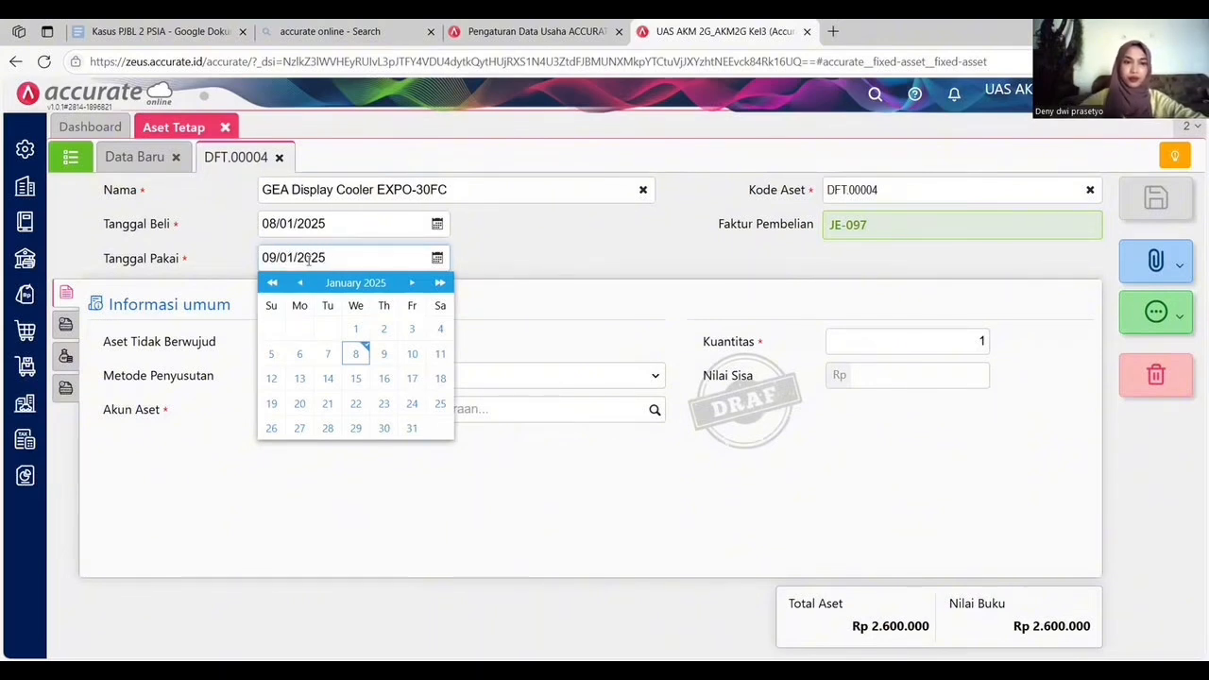
click(515, 250)
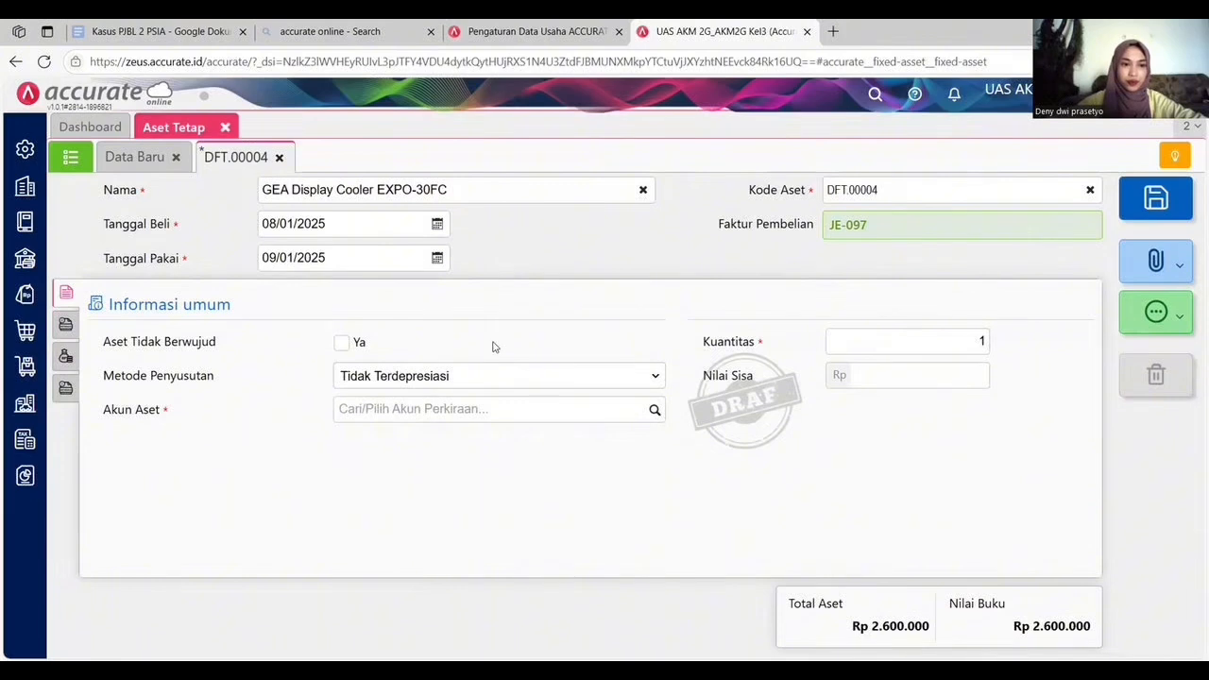
Step: Set the display cooler's depreciation method to Metode Garis Lurus and its asset account to 120103 Peralatan
click(465, 376)
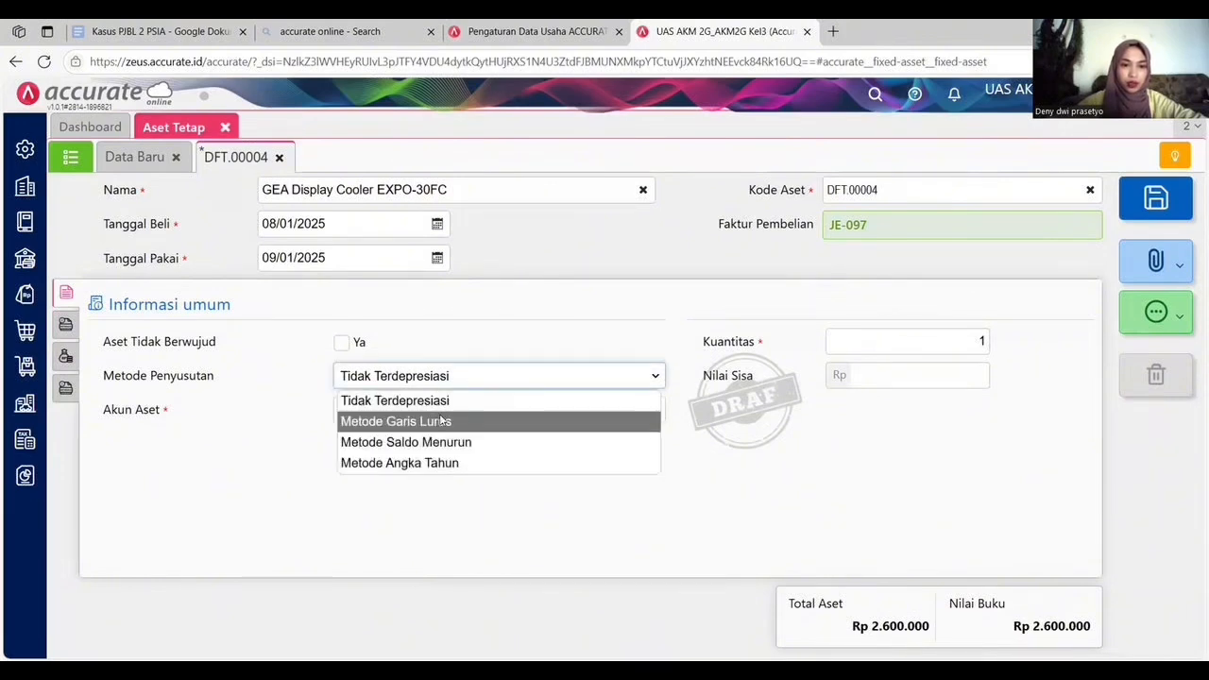
click(442, 421)
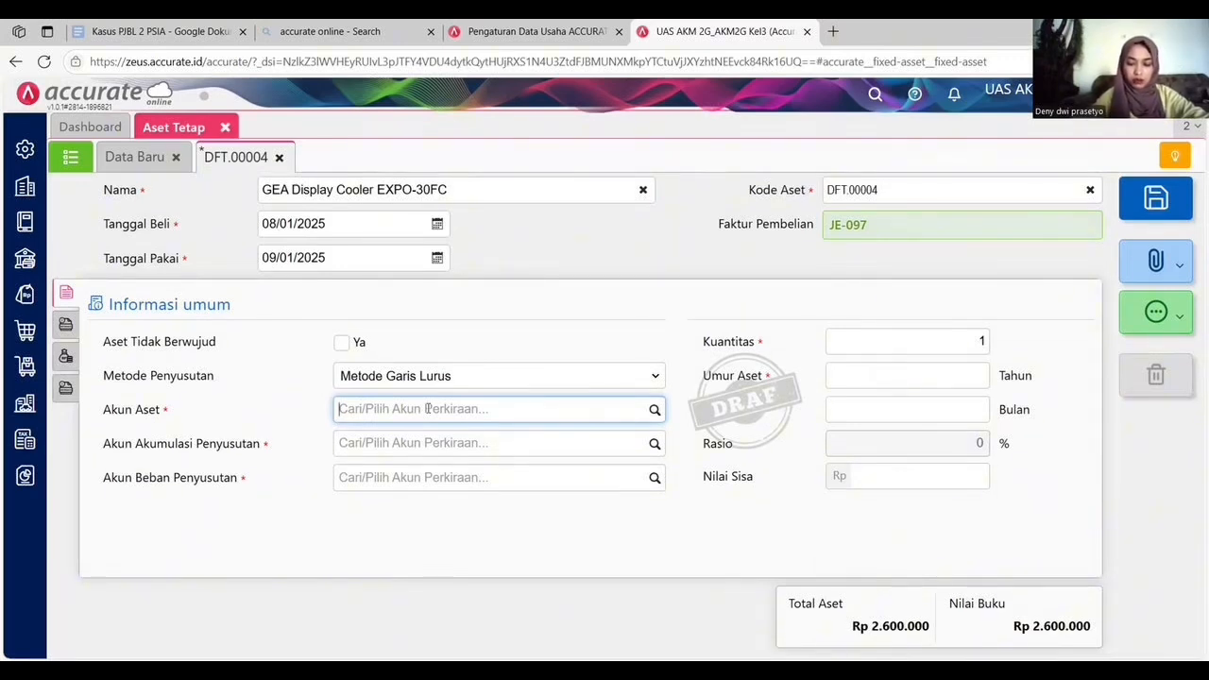
text(PERA)
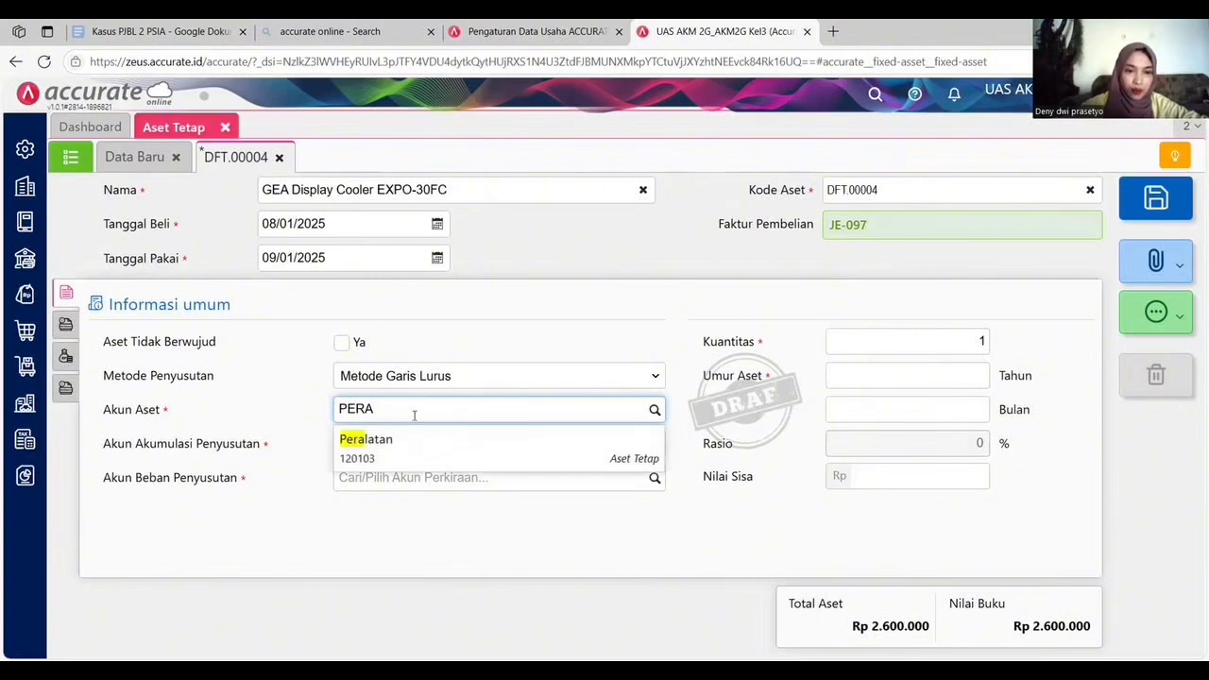
click(419, 443)
Step: Assign 120202 Akum Penyust Peralatan as the accumulated depreciation account and 610202 Beban Penyust Peralatan as the depreciation expense account
click(418, 449)
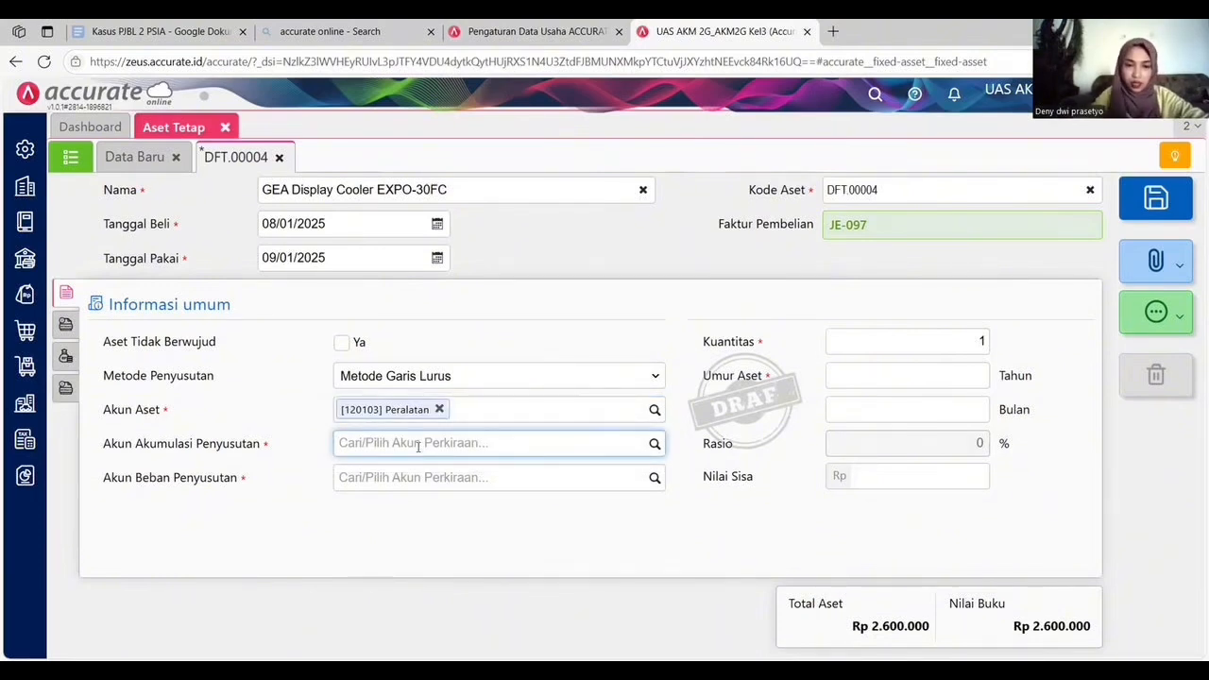
text(PERA)
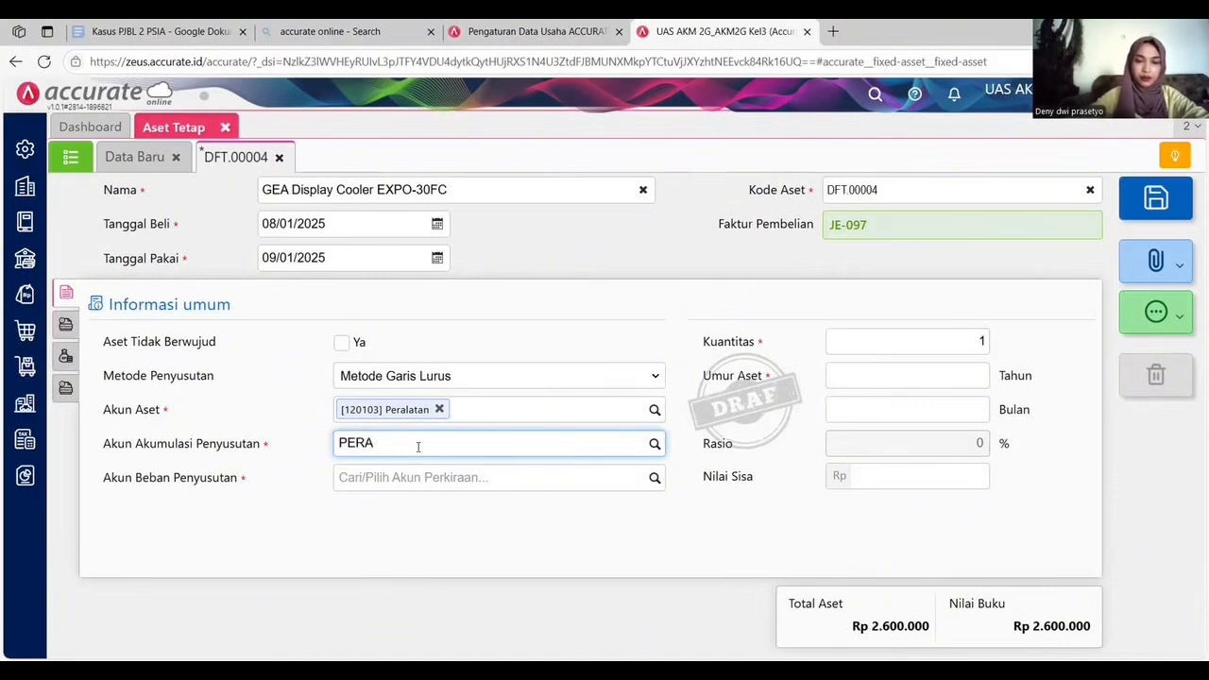
click(418, 475)
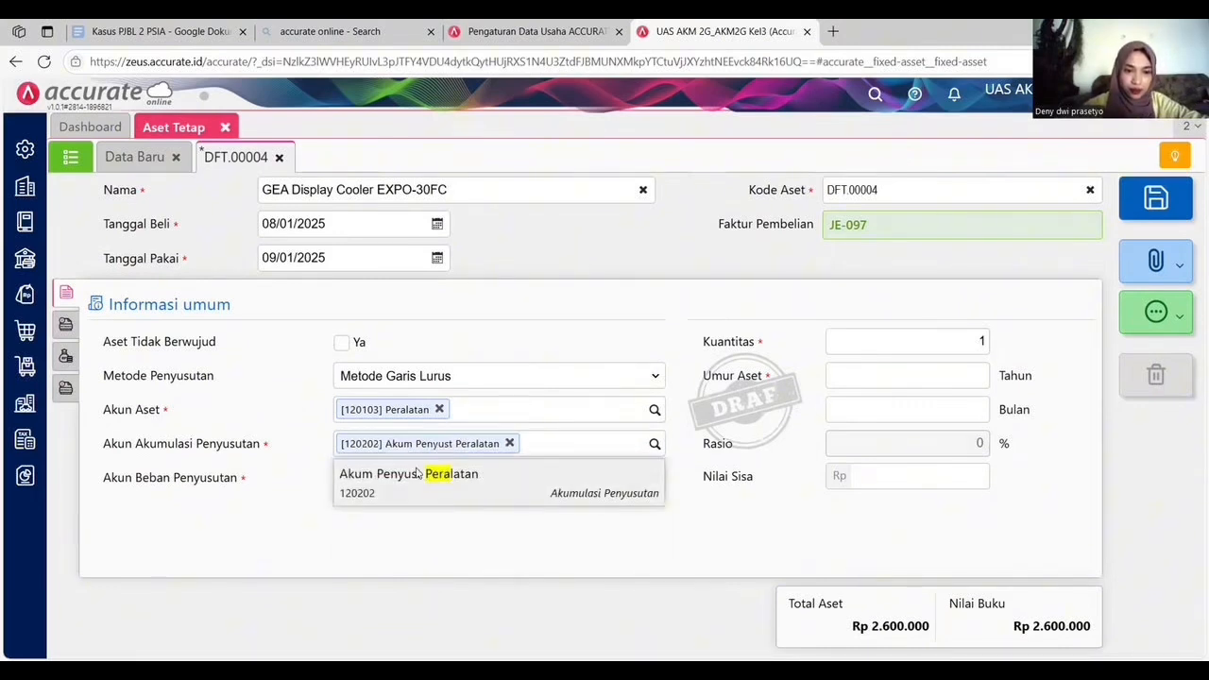
click(423, 480)
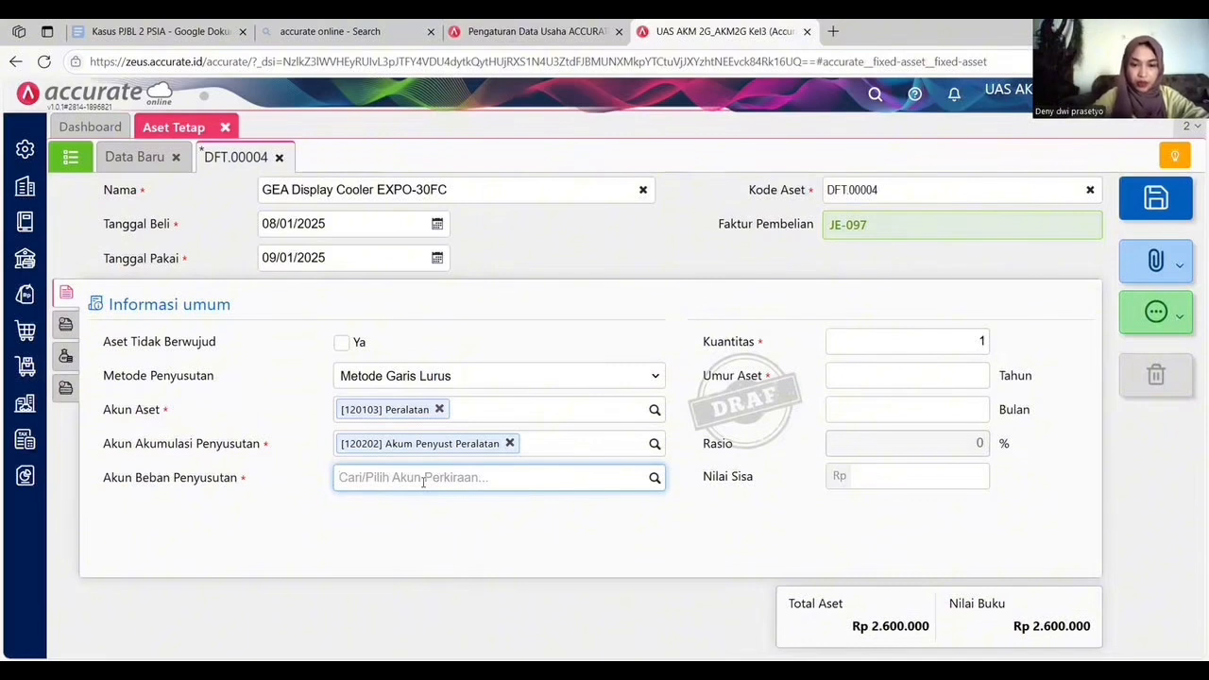
text(PERA)
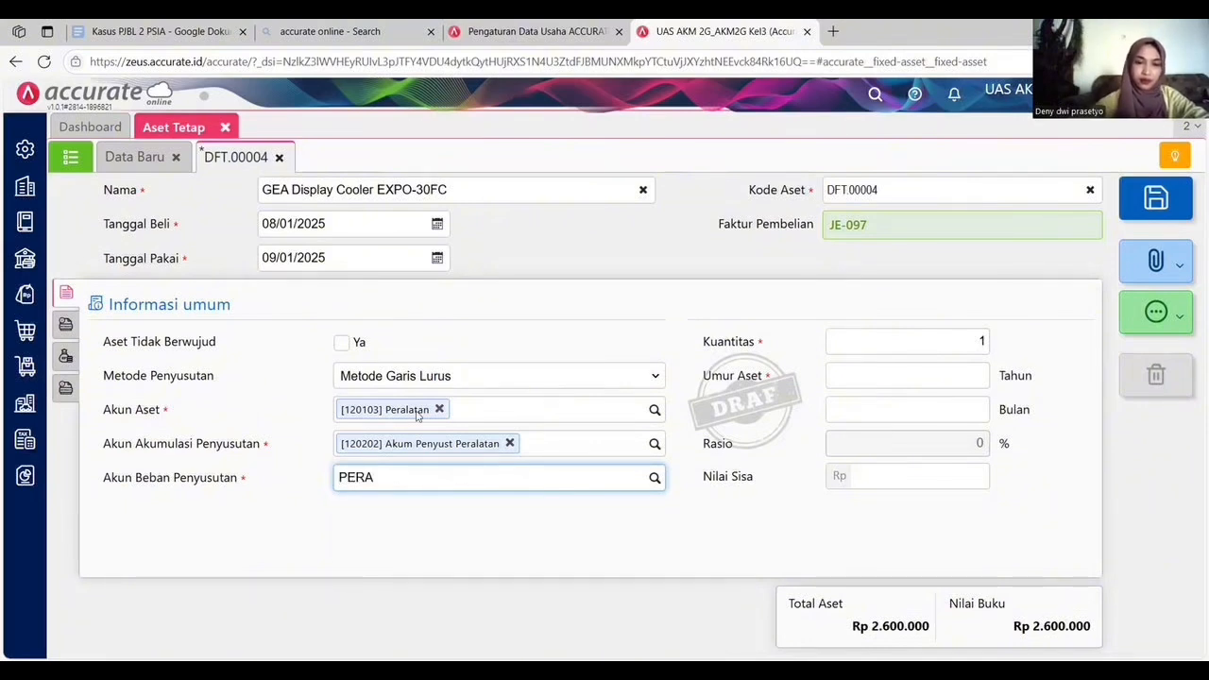
click(507, 518)
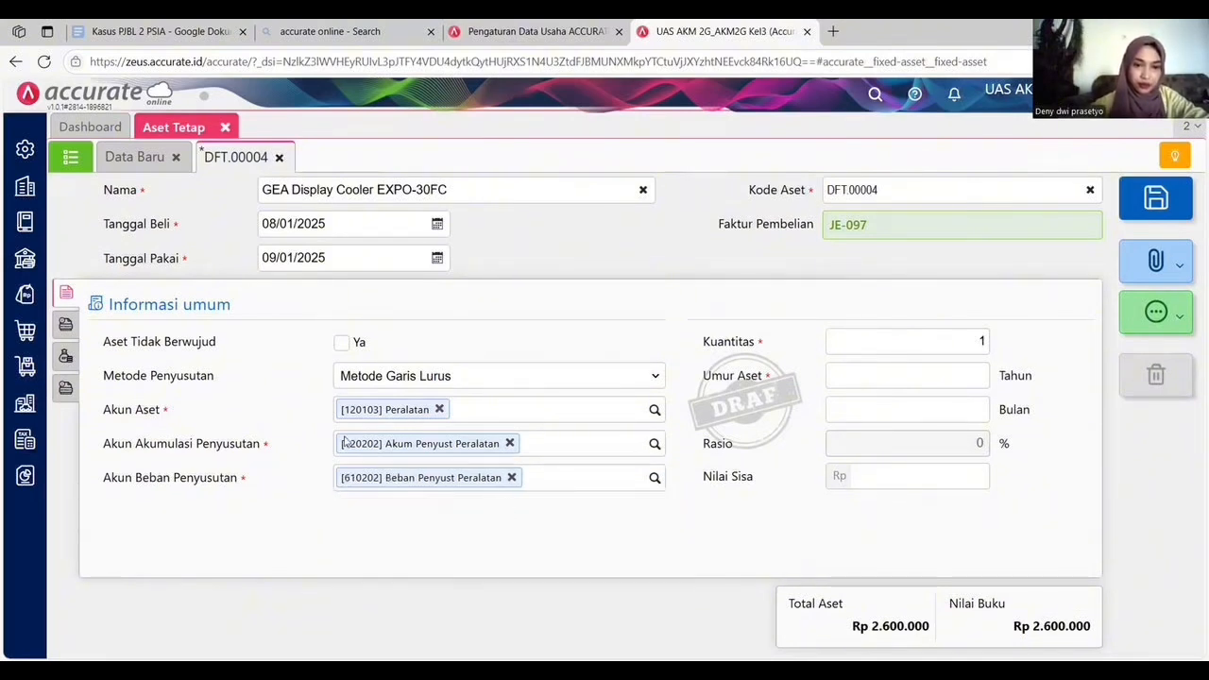
Step: Set the display cooler's asset life (Umur Aset) to 5 years
click(951, 373)
text(5)
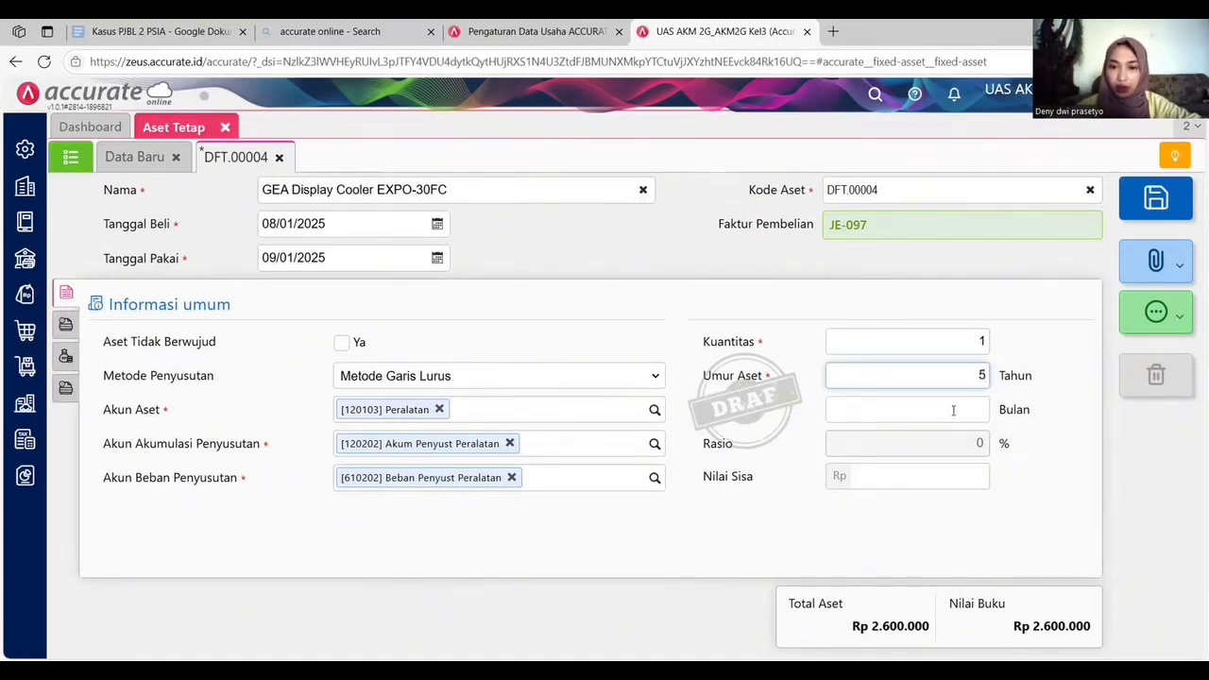
click(919, 545)
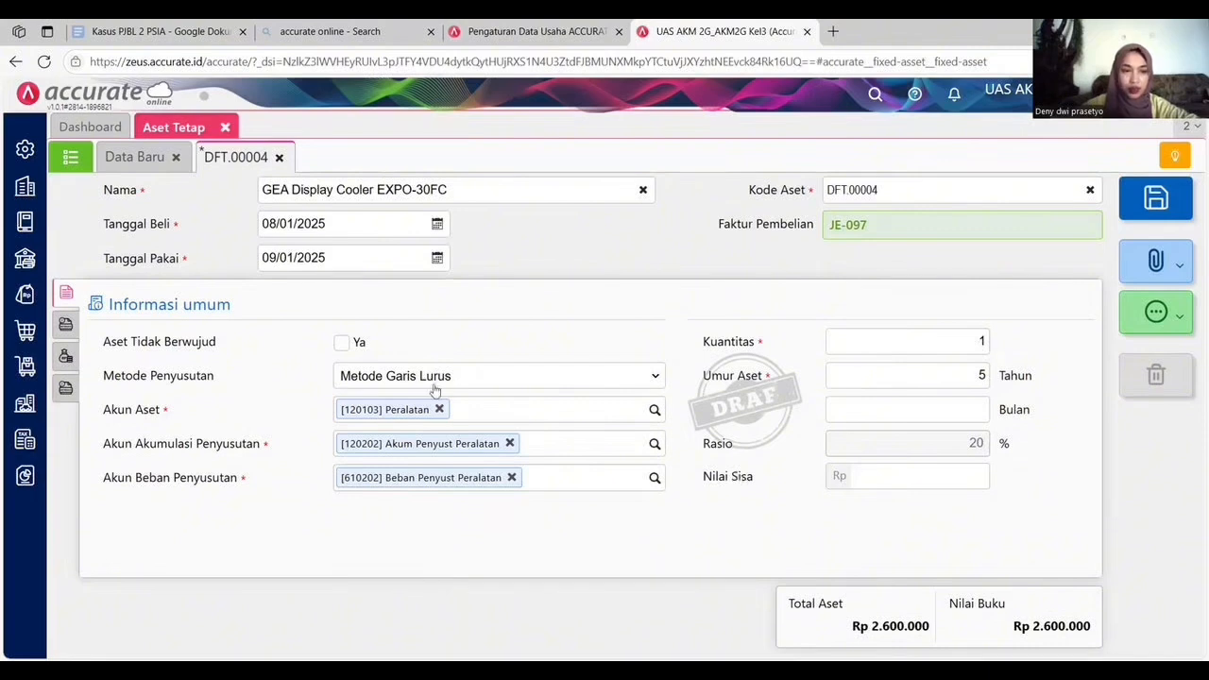
Step: Set the display cooler's asset category (Kategori Aset) to Peralatan under its additional information
click(65, 326)
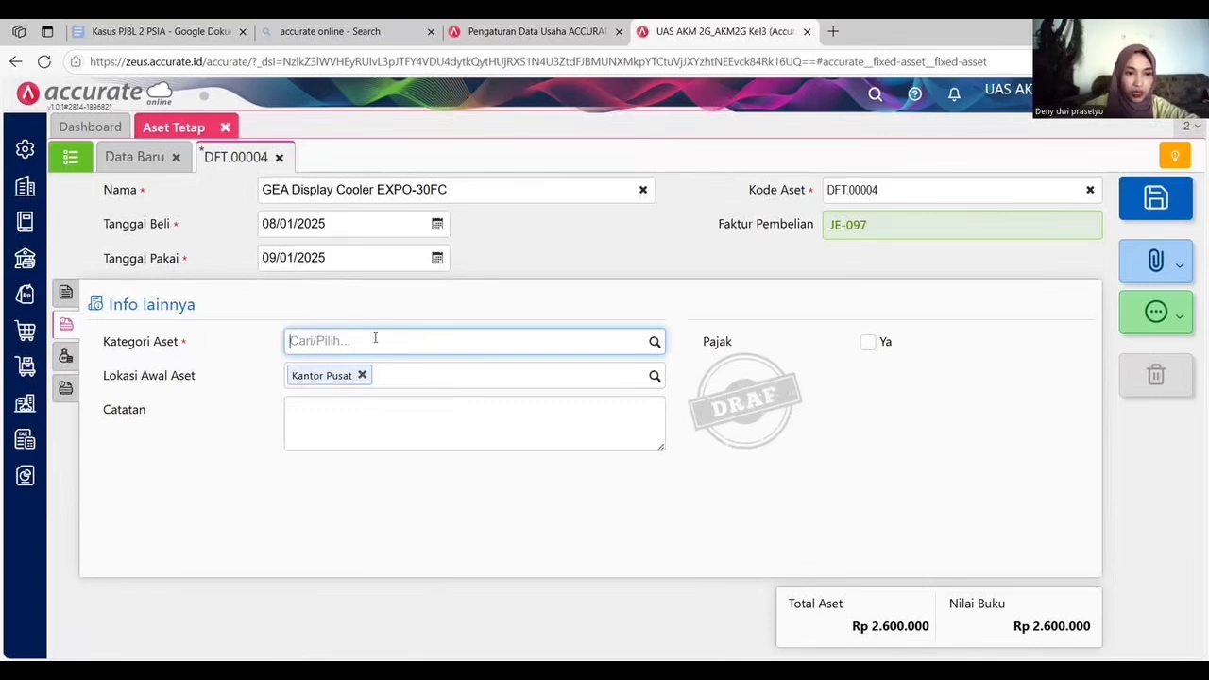
text(pera)
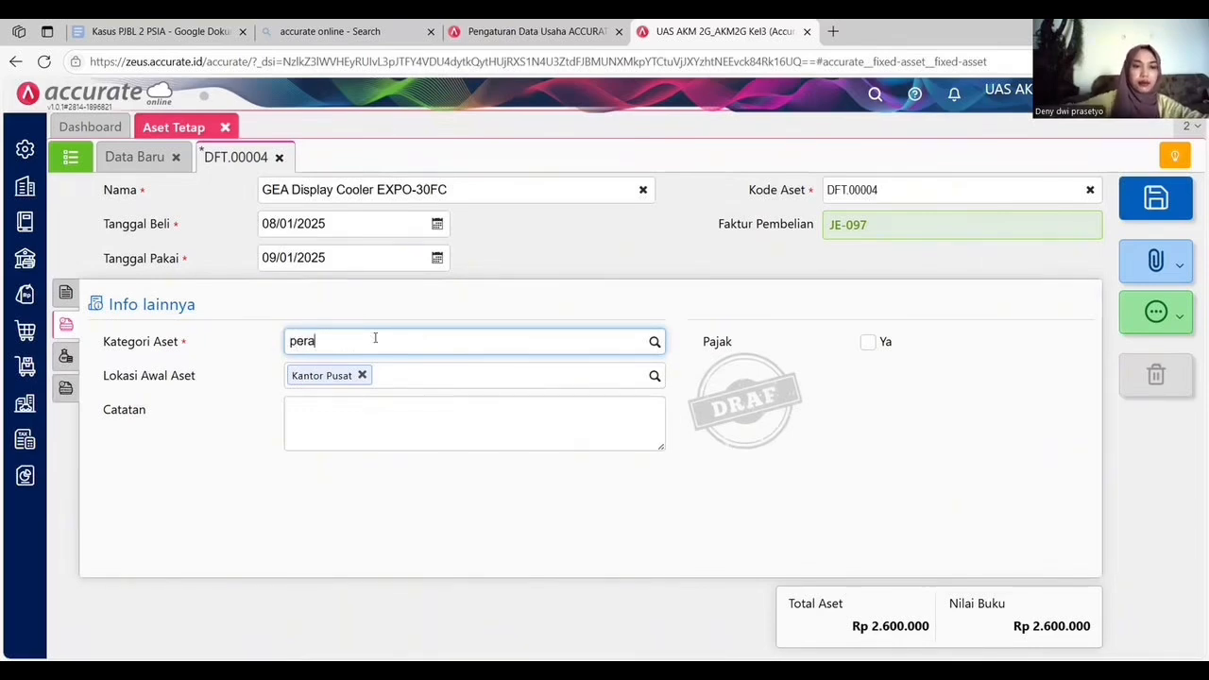
click(386, 368)
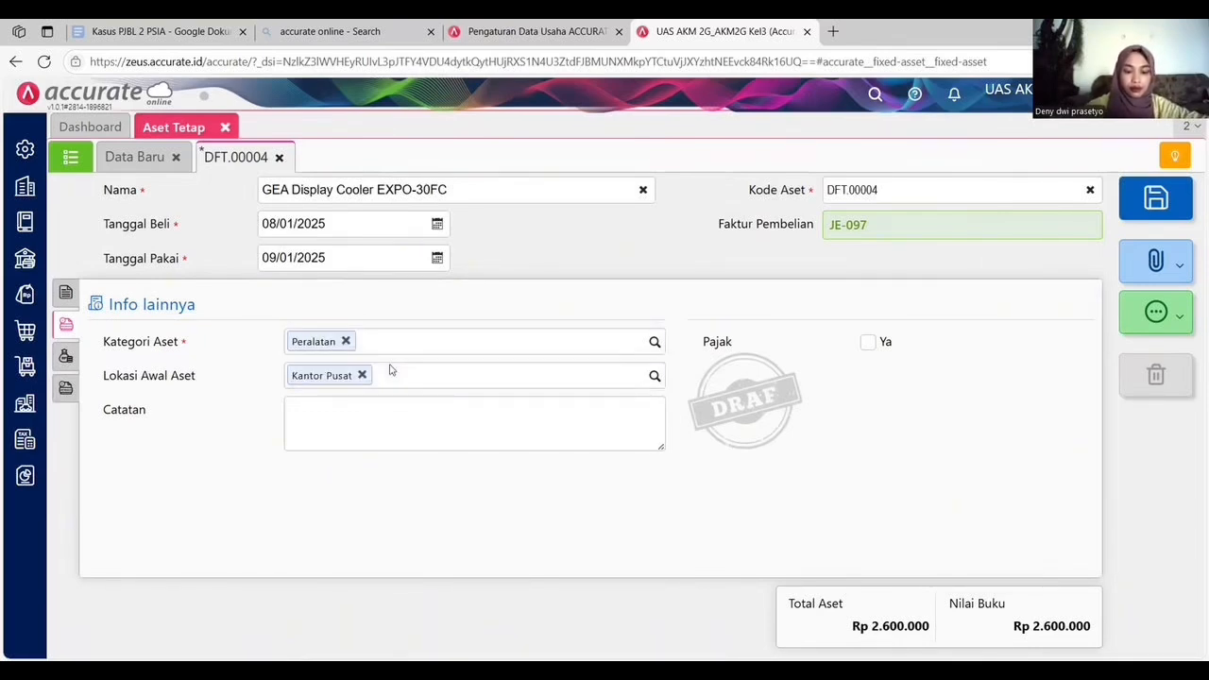
Step: Return to the display cooler's general information, save the asset record and close Aset Tetap
click(64, 293)
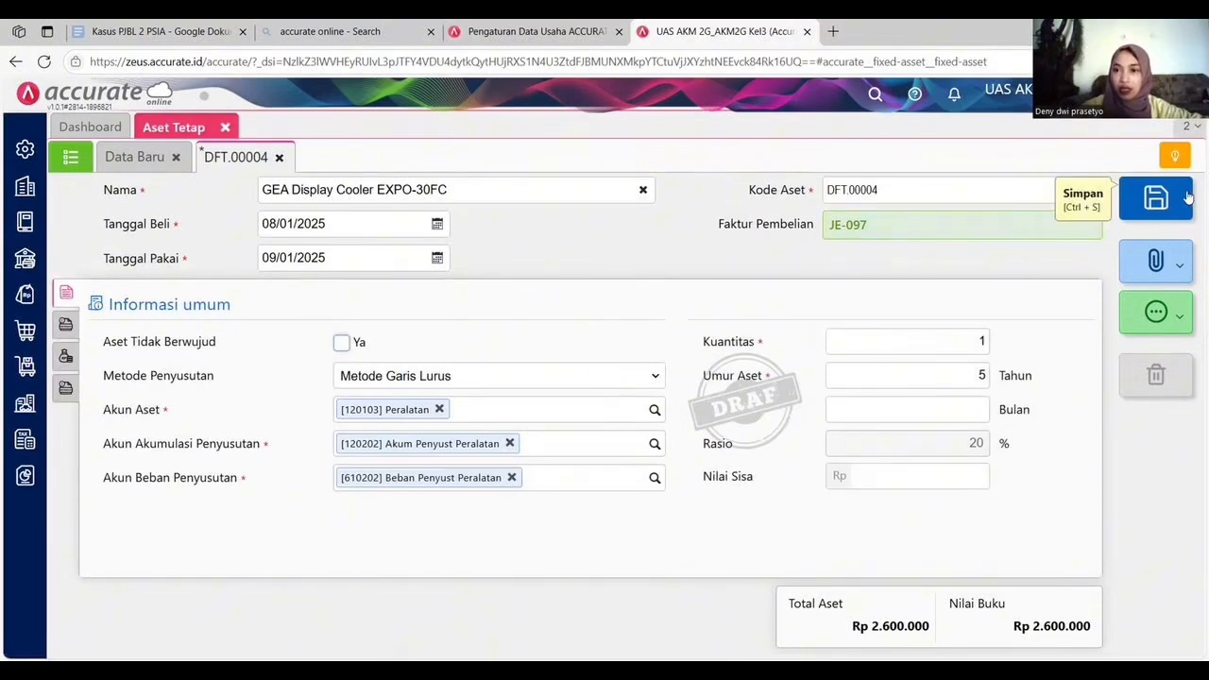
click(1156, 198)
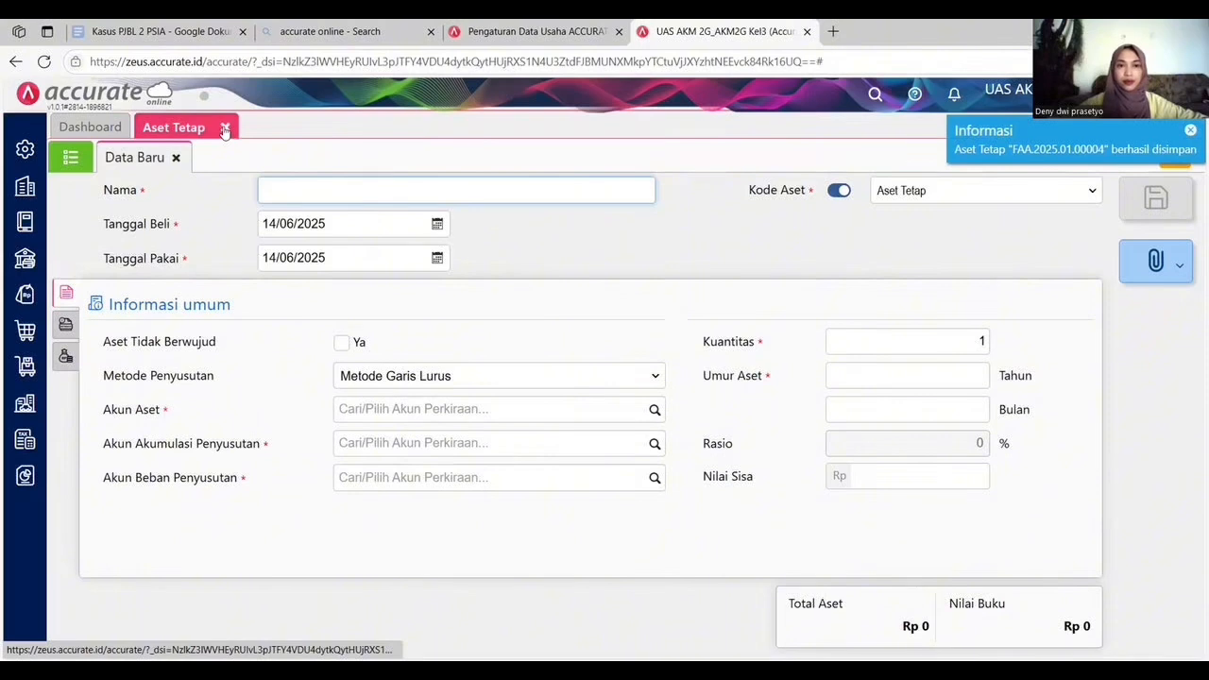
click(224, 127)
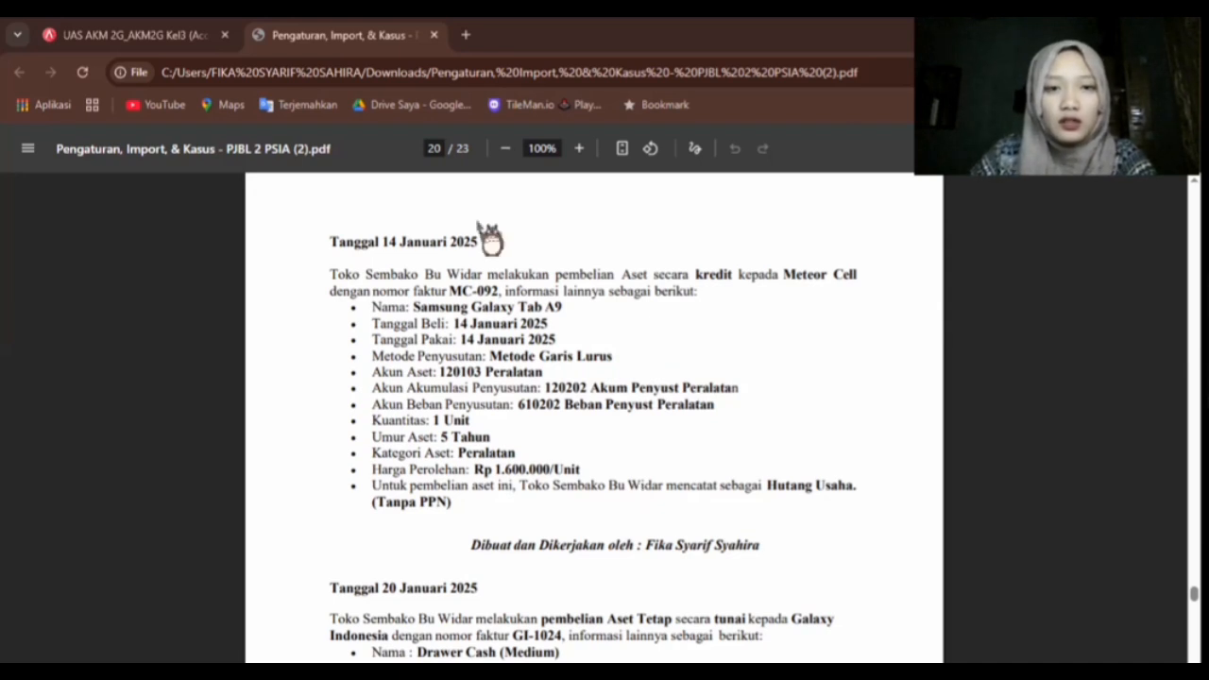
Step: Switch from the case PDF to Accurate and open a new purchase invoice (Faktur Pembelian)
click(195, 45)
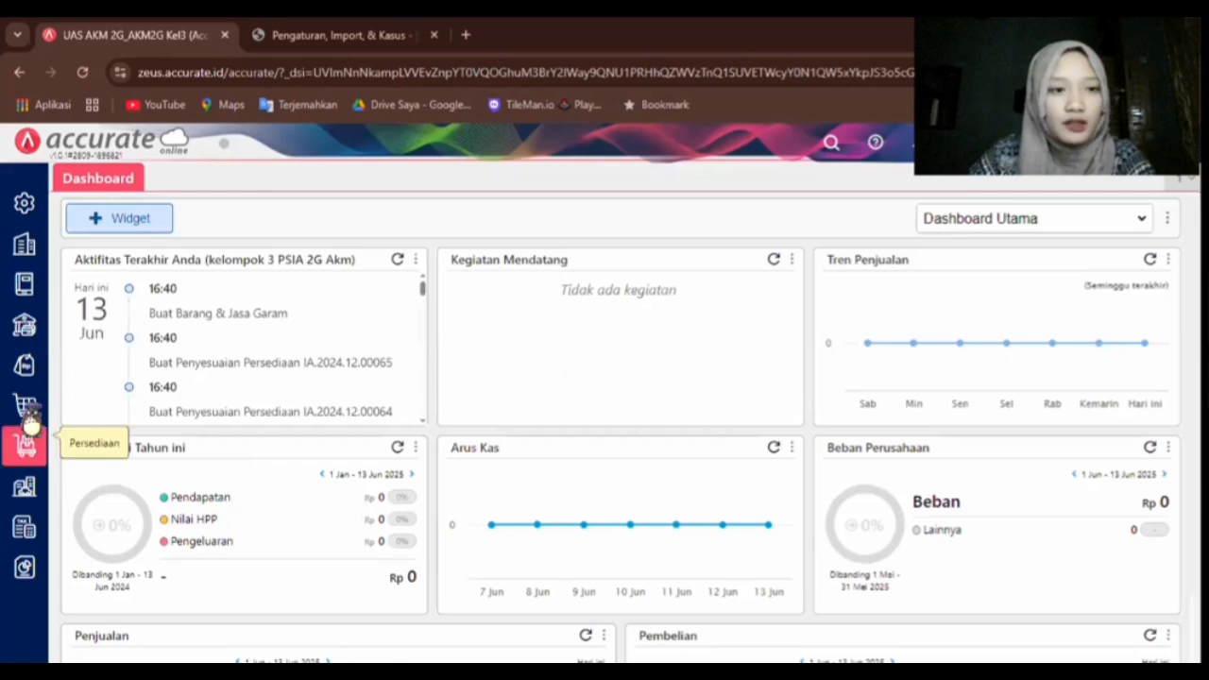
click(25, 404)
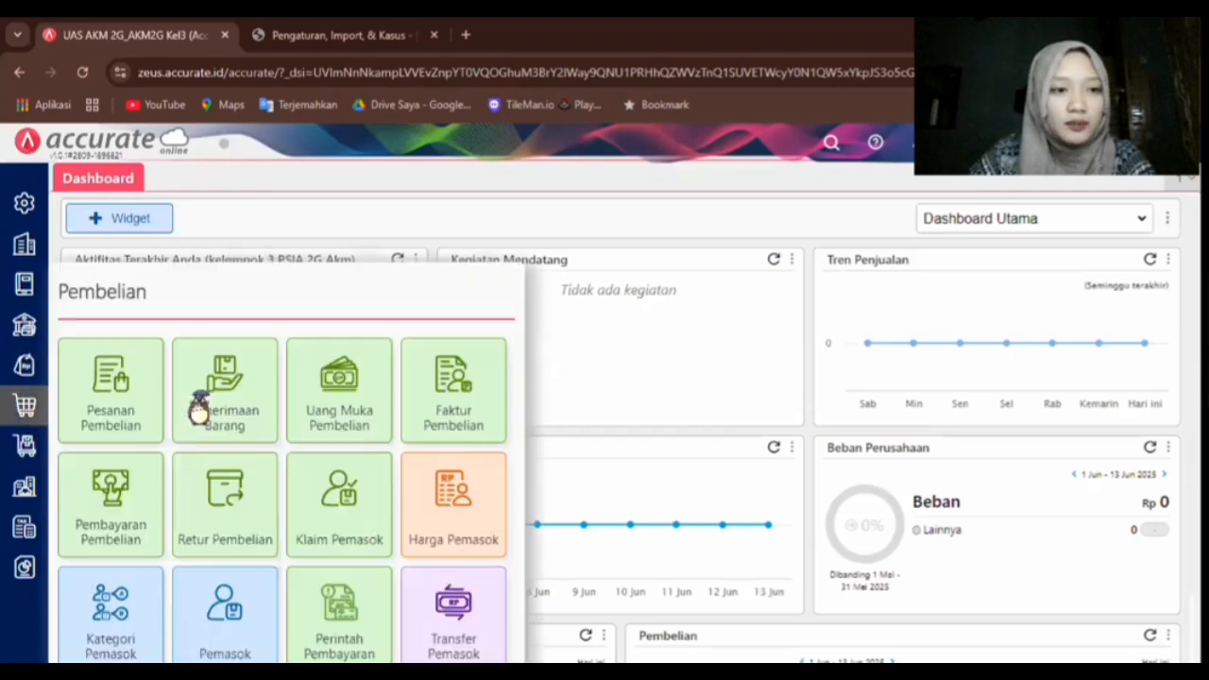
click(480, 411)
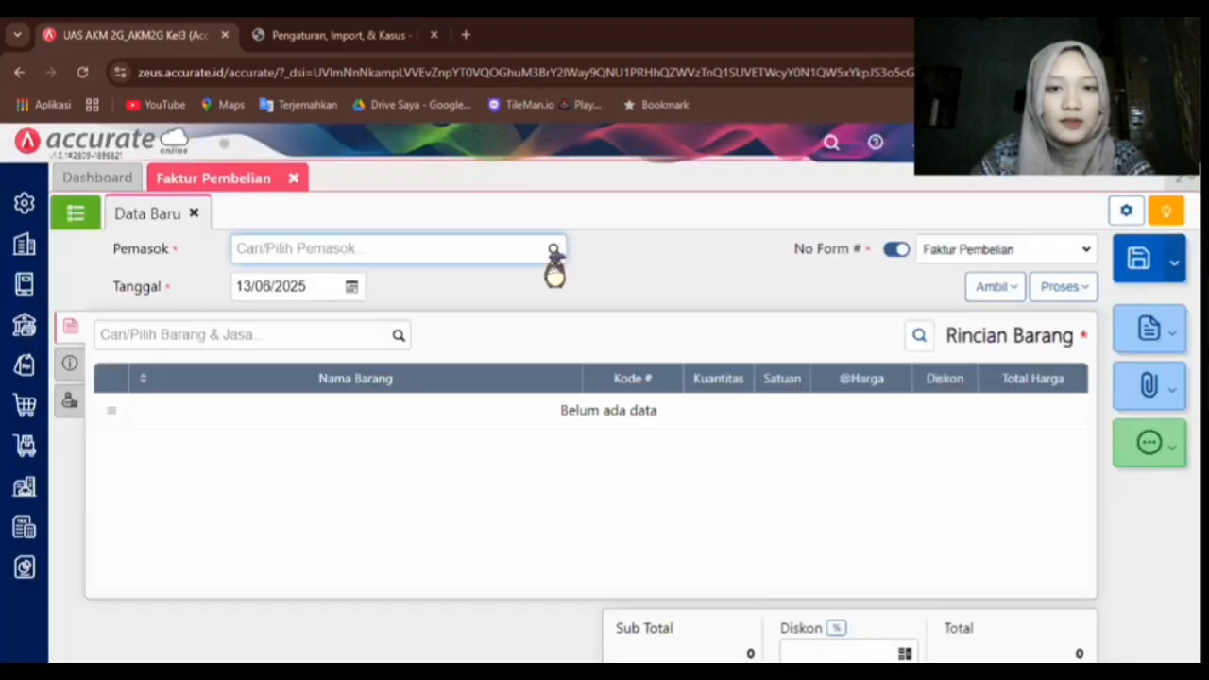
Step: Copy the supplier name Meteor Cell from the case PDF and try to paste it as the invoice's Pemasok
click(553, 249)
click(377, 34)
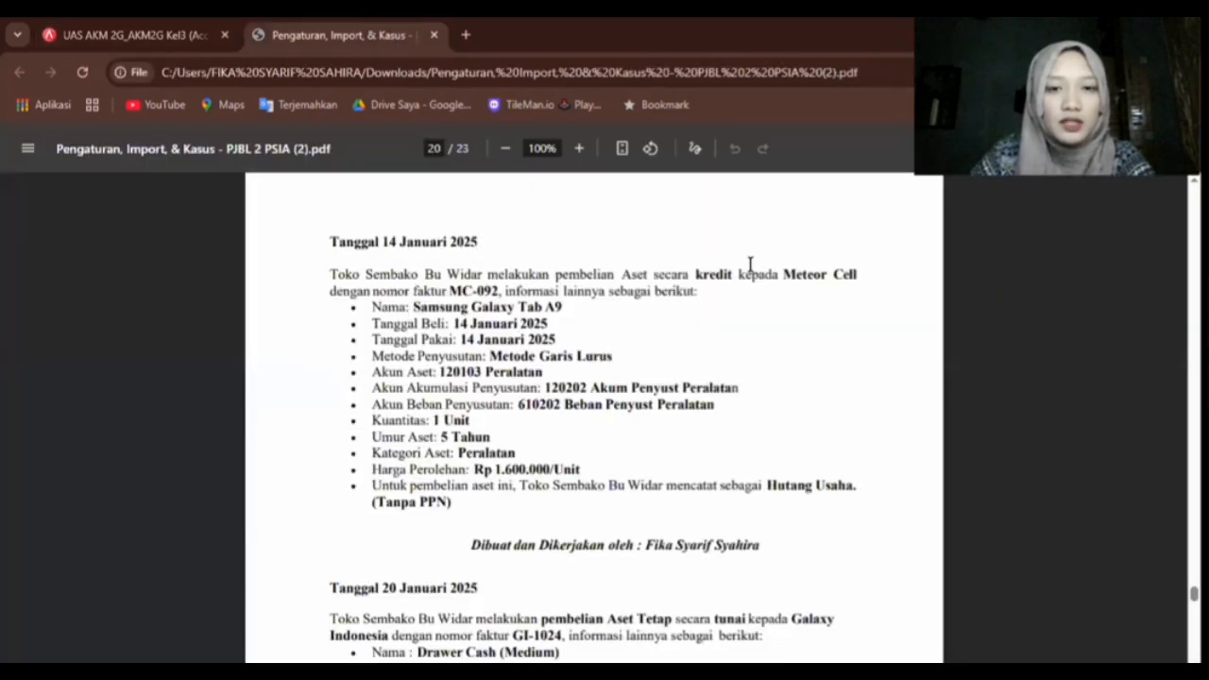
drag(880, 275, 783, 275)
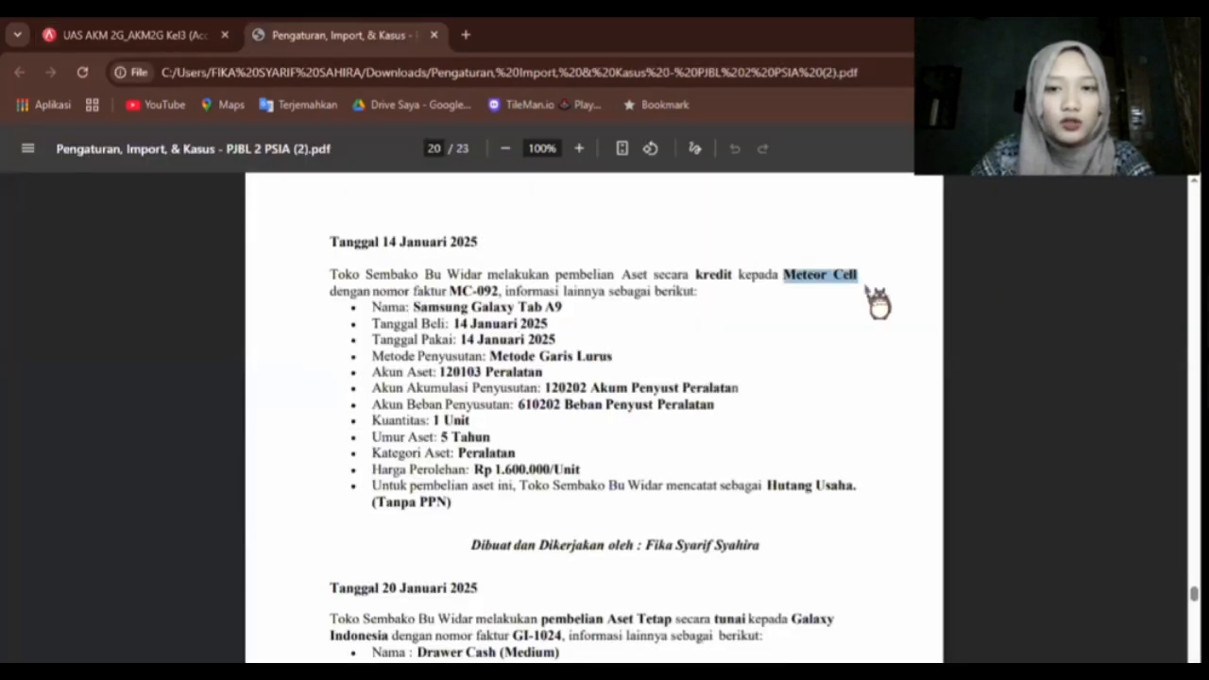
right_click(872, 299)
click(874, 301)
click(207, 35)
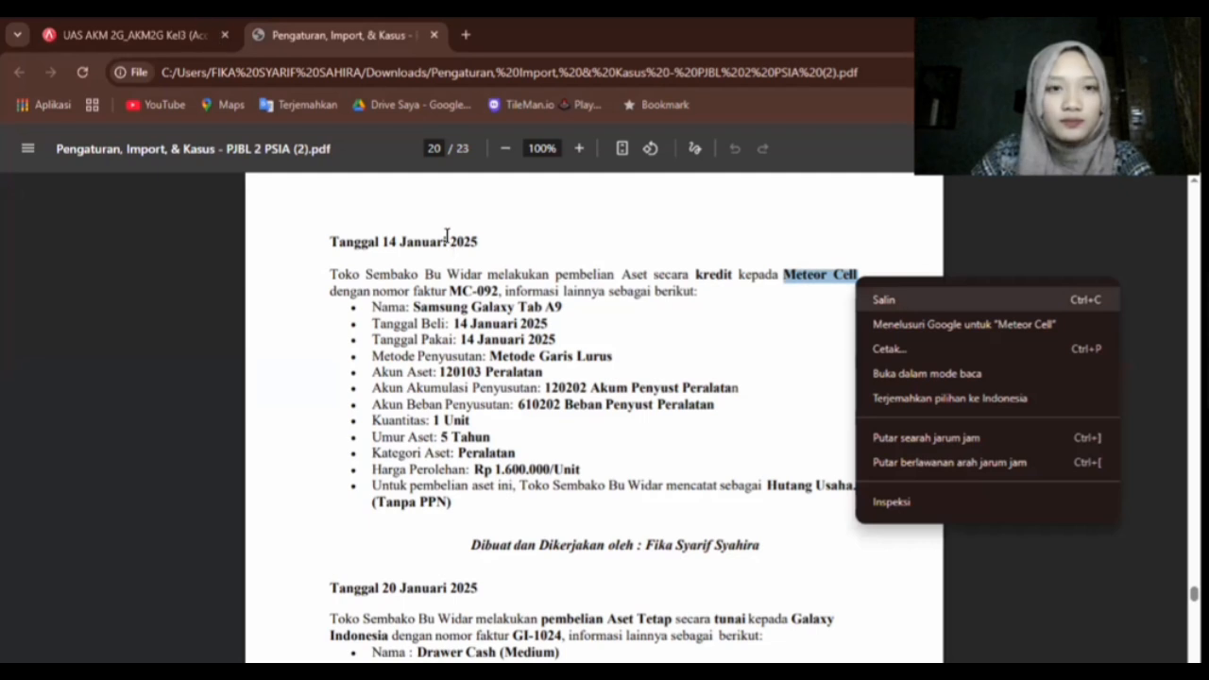
right_click(455, 249)
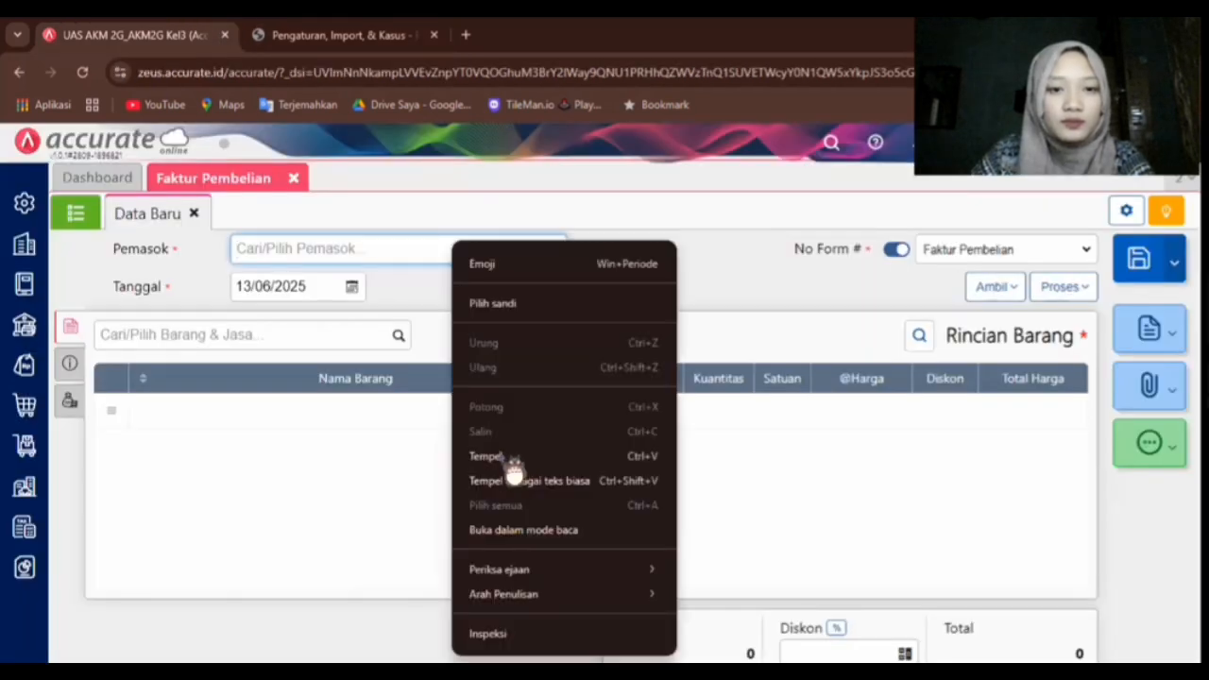
click(508, 458)
Step: Set the invoice date (Tanggal) to 14/01/2025, checking the purchase details in the case PDF
click(325, 288)
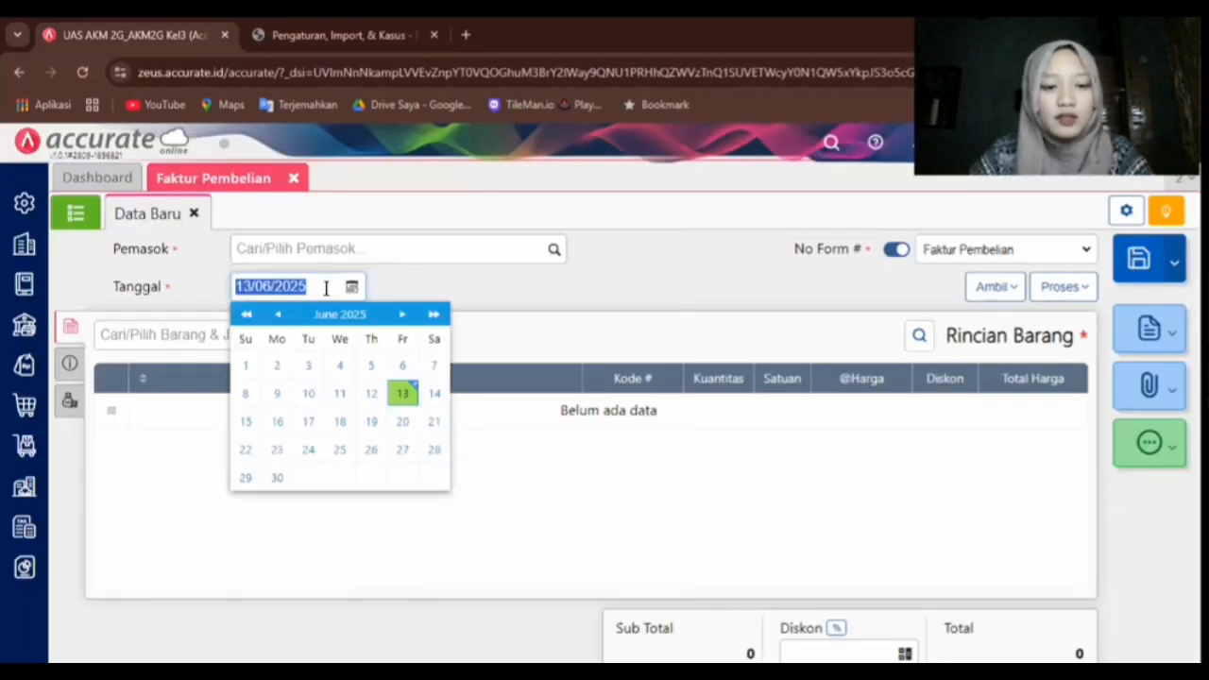
text(14012)
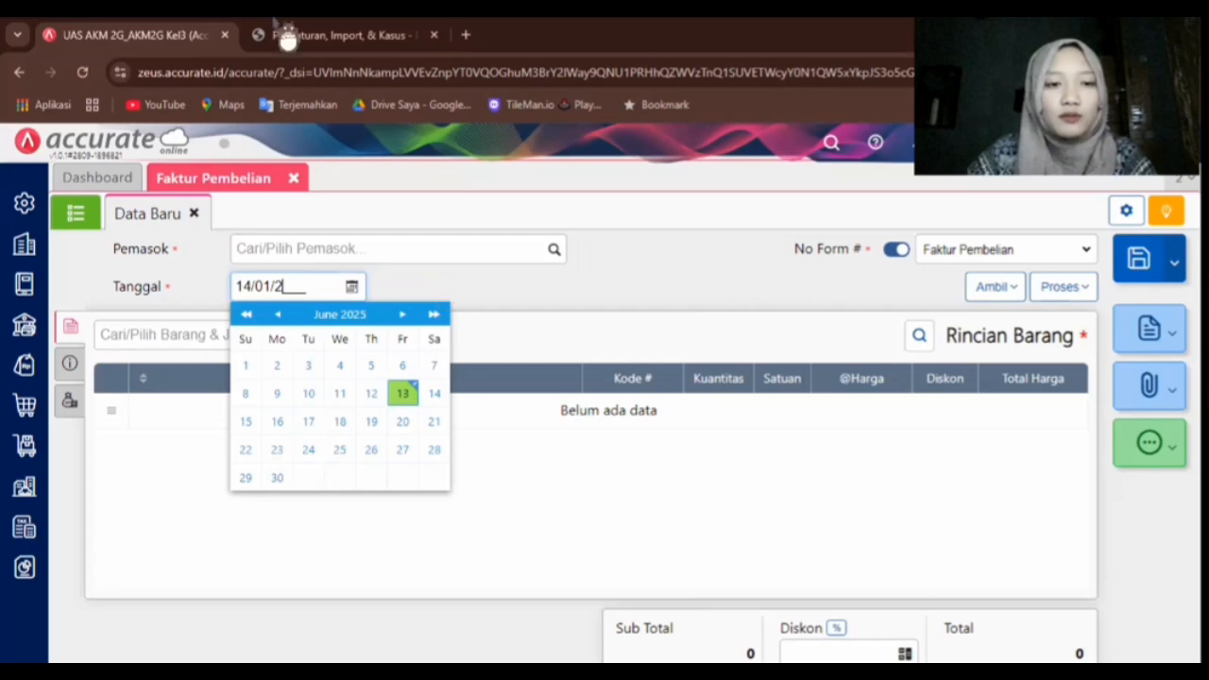
click(286, 38)
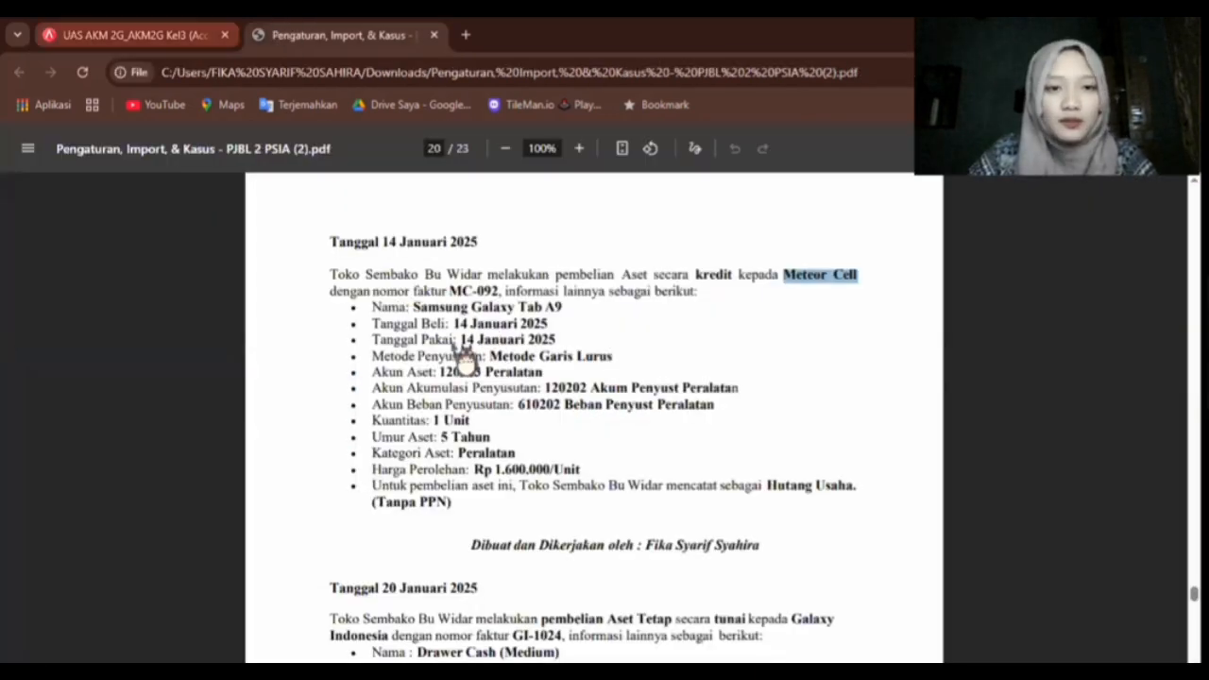
key(ctrl+shift+Tab)
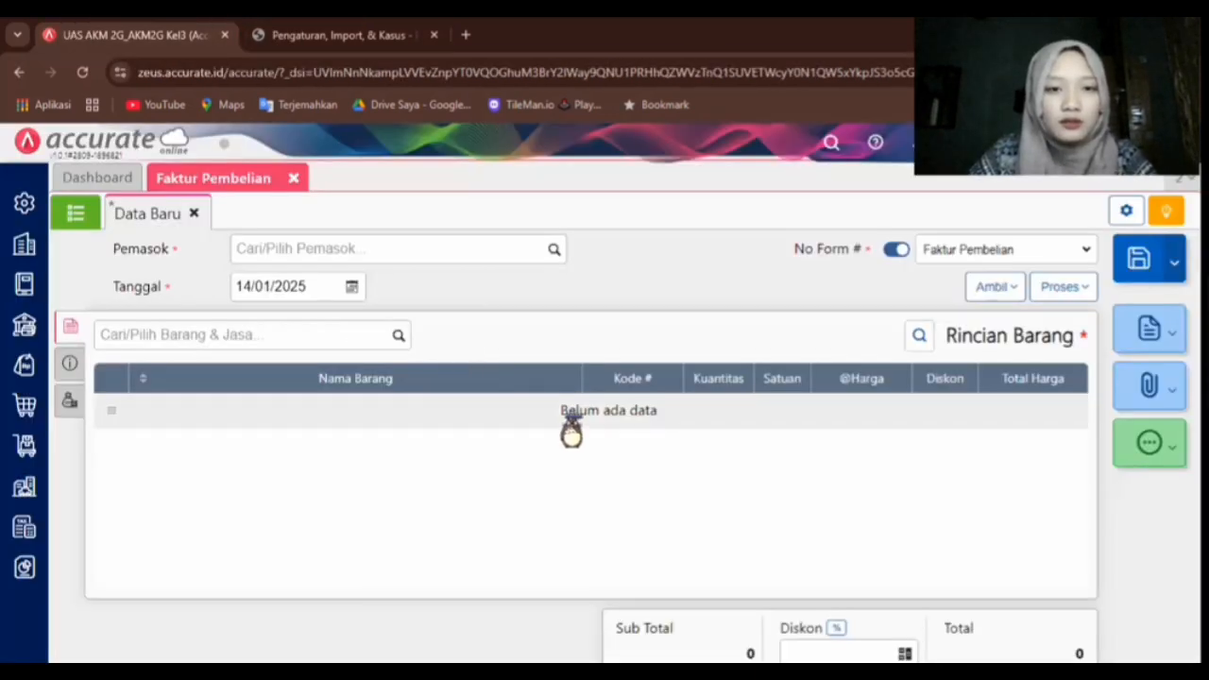
Step: Look up the copied supplier name and assign Meteor Cell as the invoice's Pemasok
right_click(472, 249)
click(508, 462)
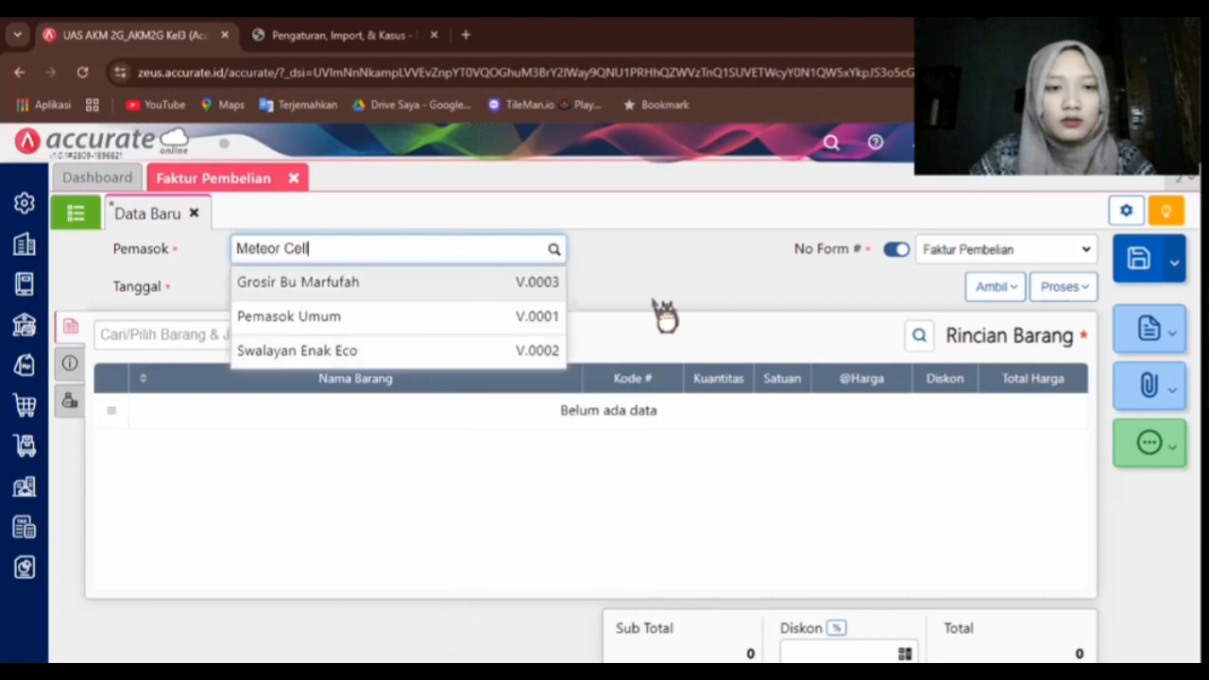
click(515, 313)
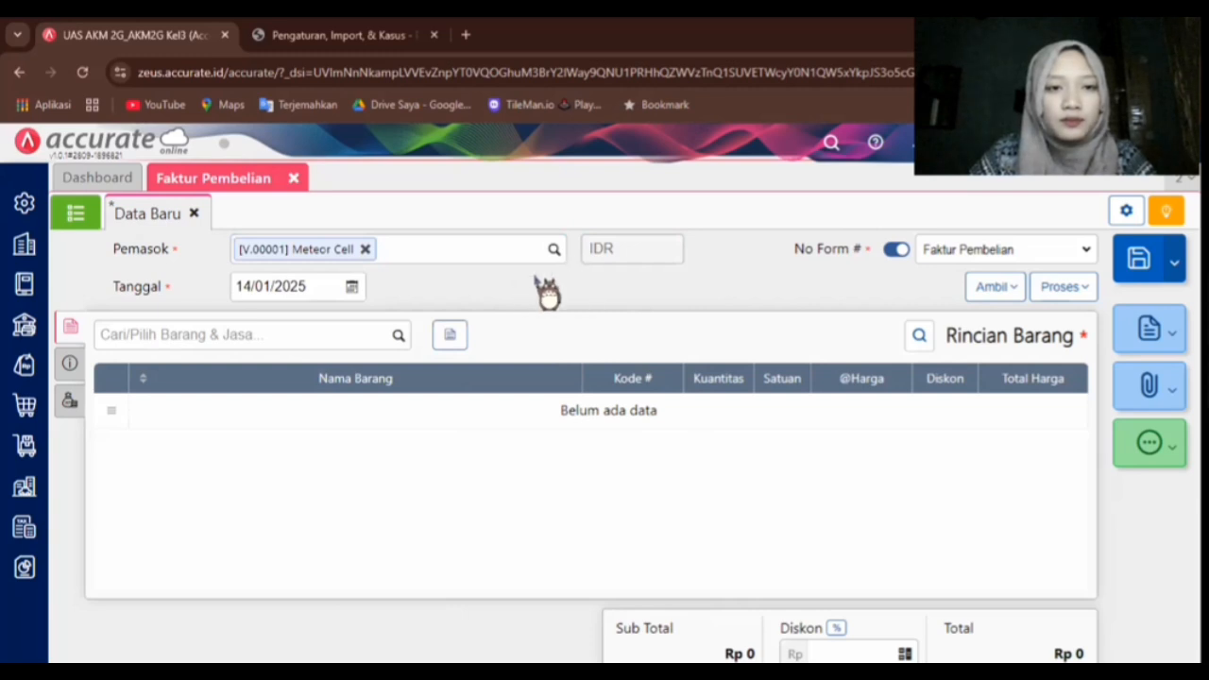
Step: Start a Pembelian Aset item on the invoice and name it Samsung Galaxy Tab A9, copied from the case PDF
click(449, 342)
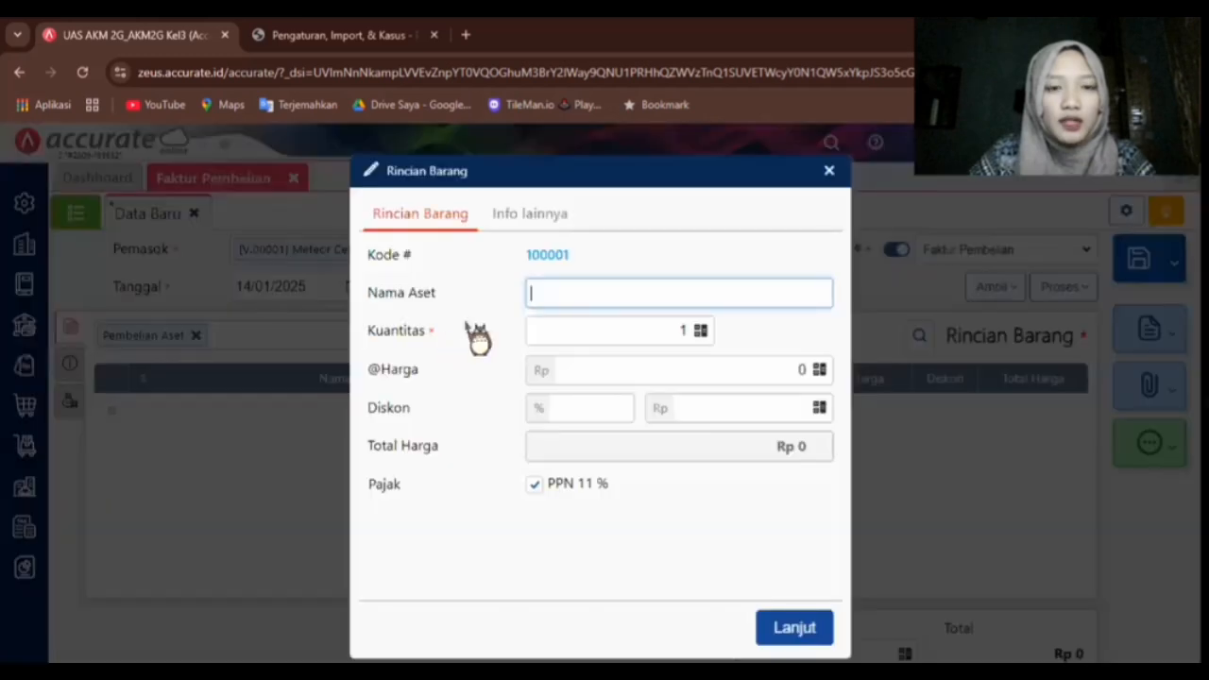
key(ctrl+Tab)
click(561, 318)
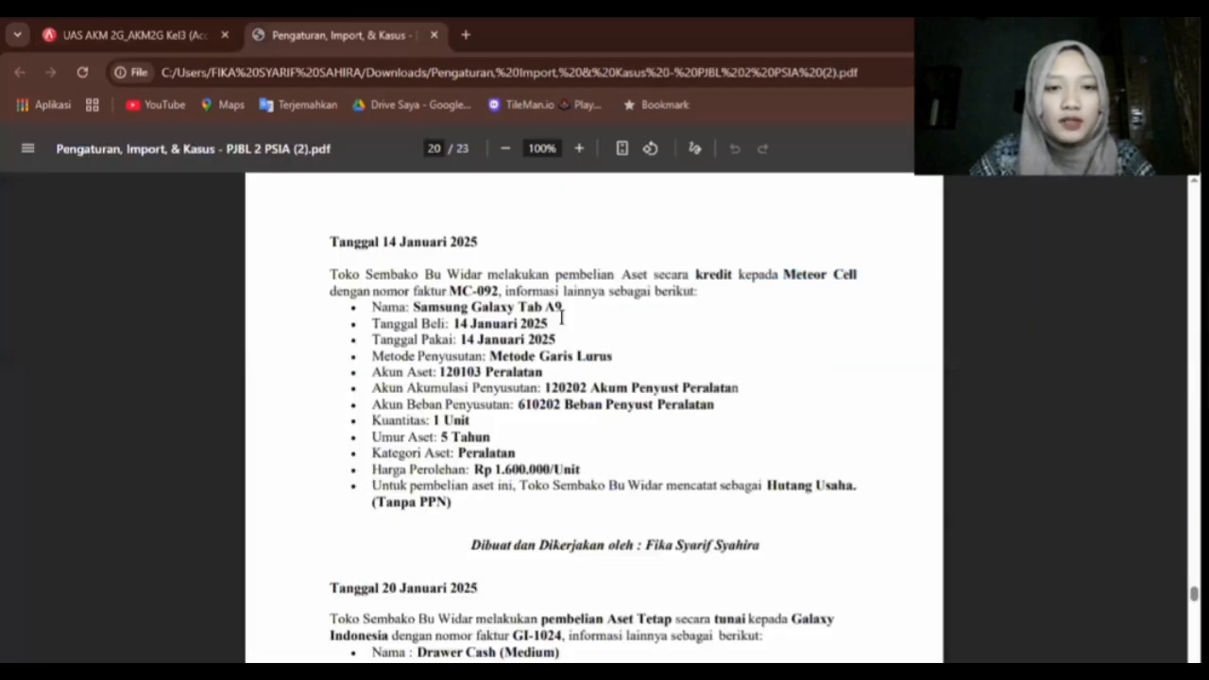
drag(561, 307, 413, 307)
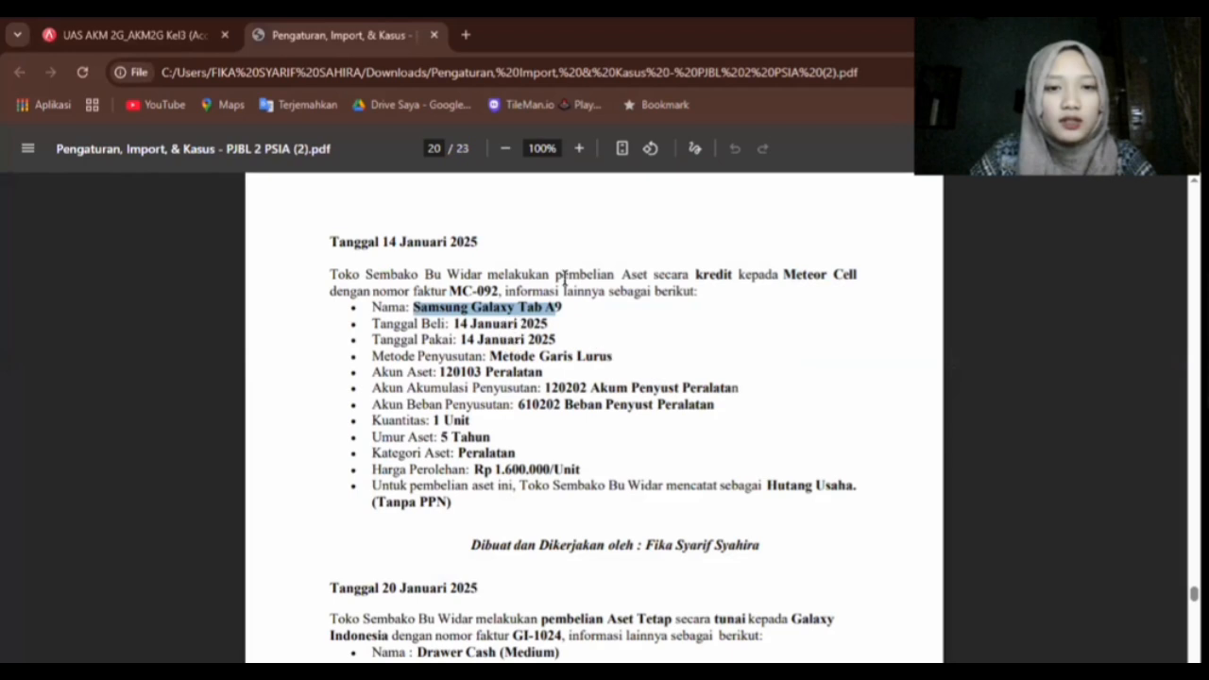
key(ctrl+Tab)
right_click(567, 285)
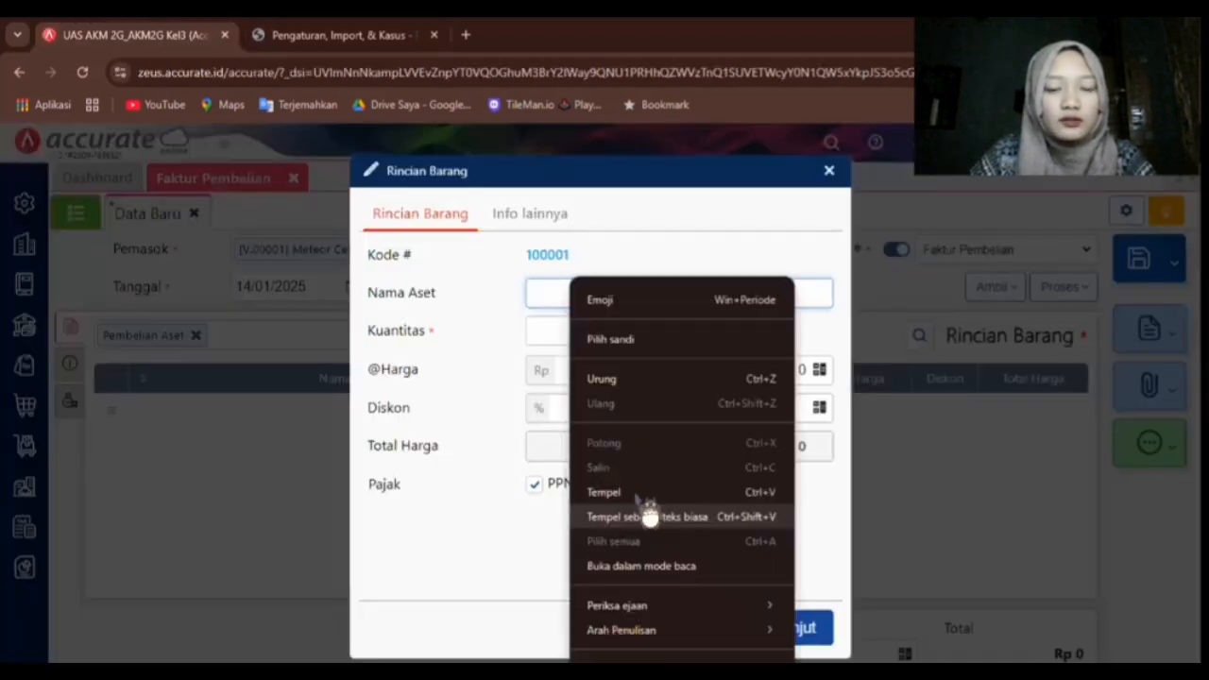
click(648, 489)
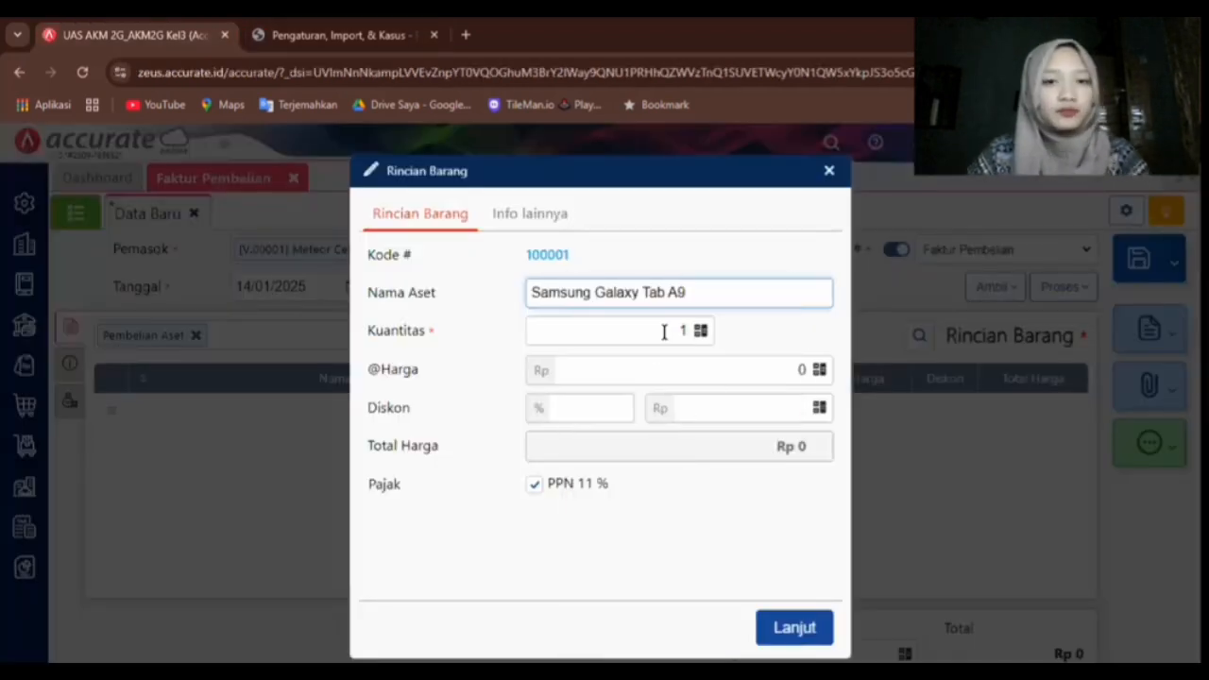
Step: Price the Samsung Galaxy Tab A9 at Rp 1.600.000 without PPN 11 % and add it to the invoice
click(358, 43)
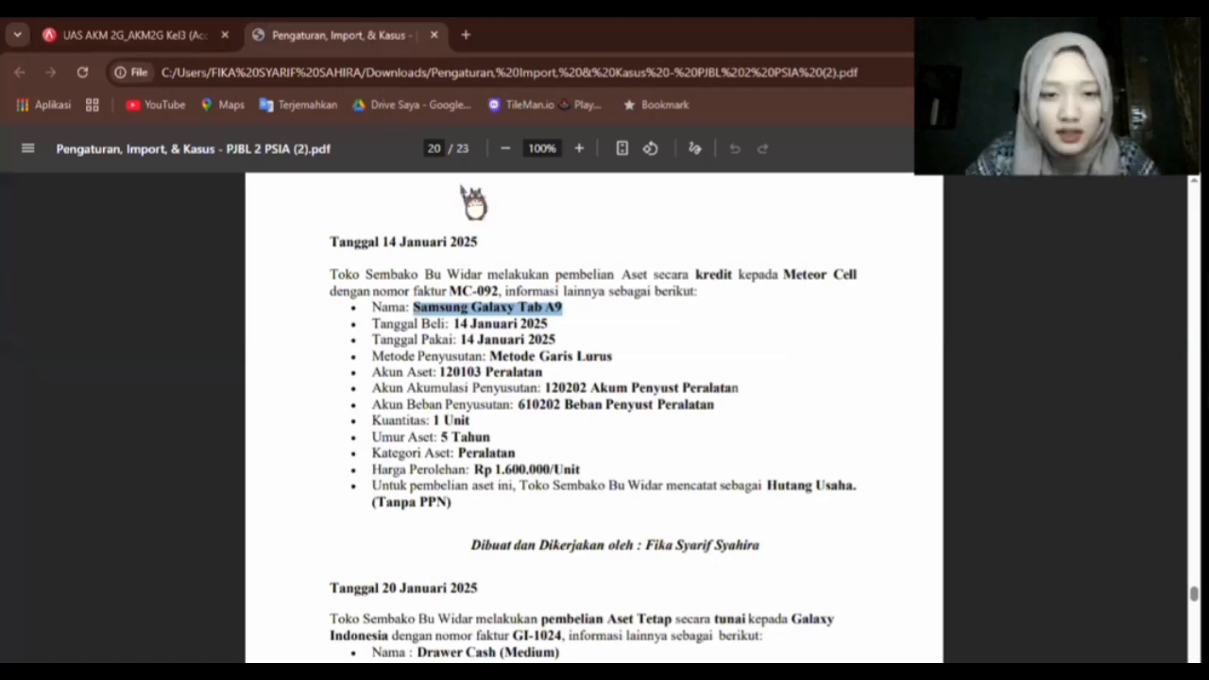
click(198, 36)
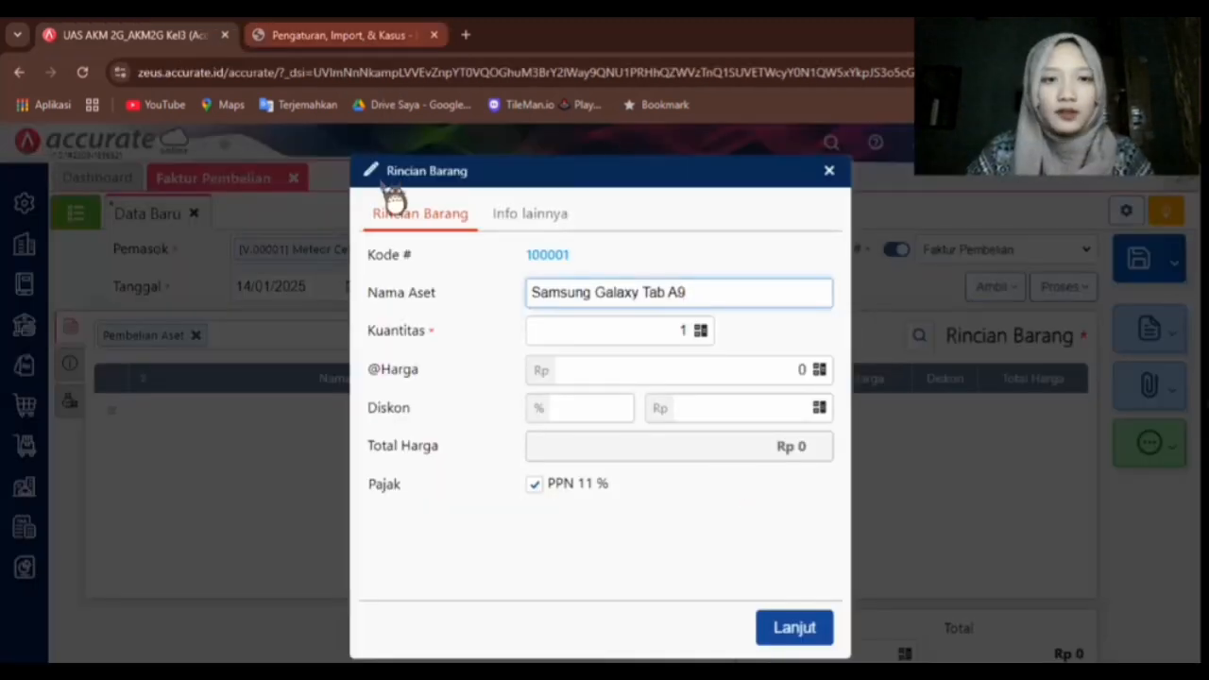
click(340, 35)
key(ctrl+shift+Tab)
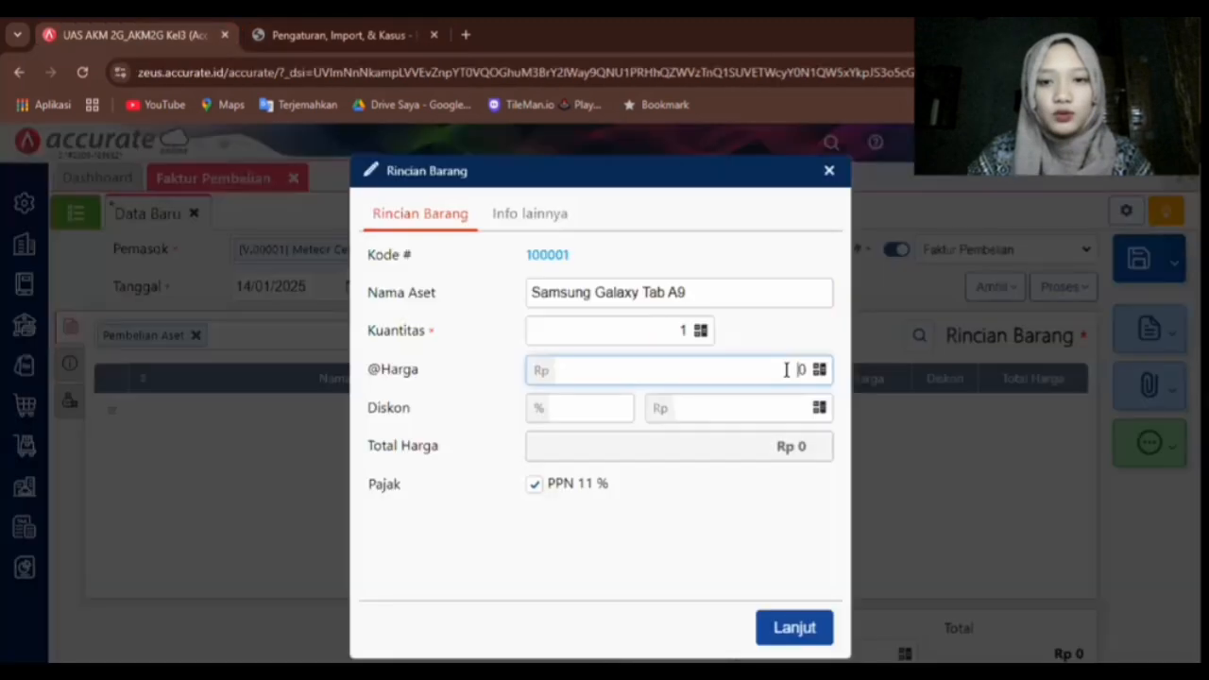
text(1.600.0)
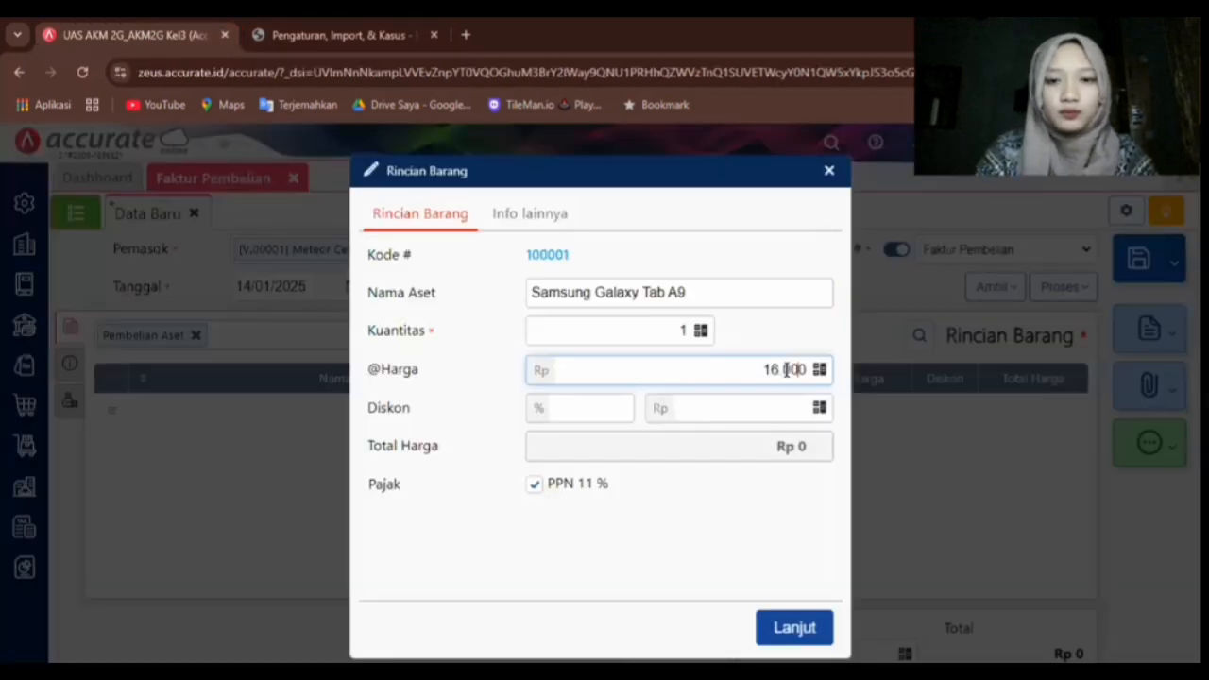
text(00)
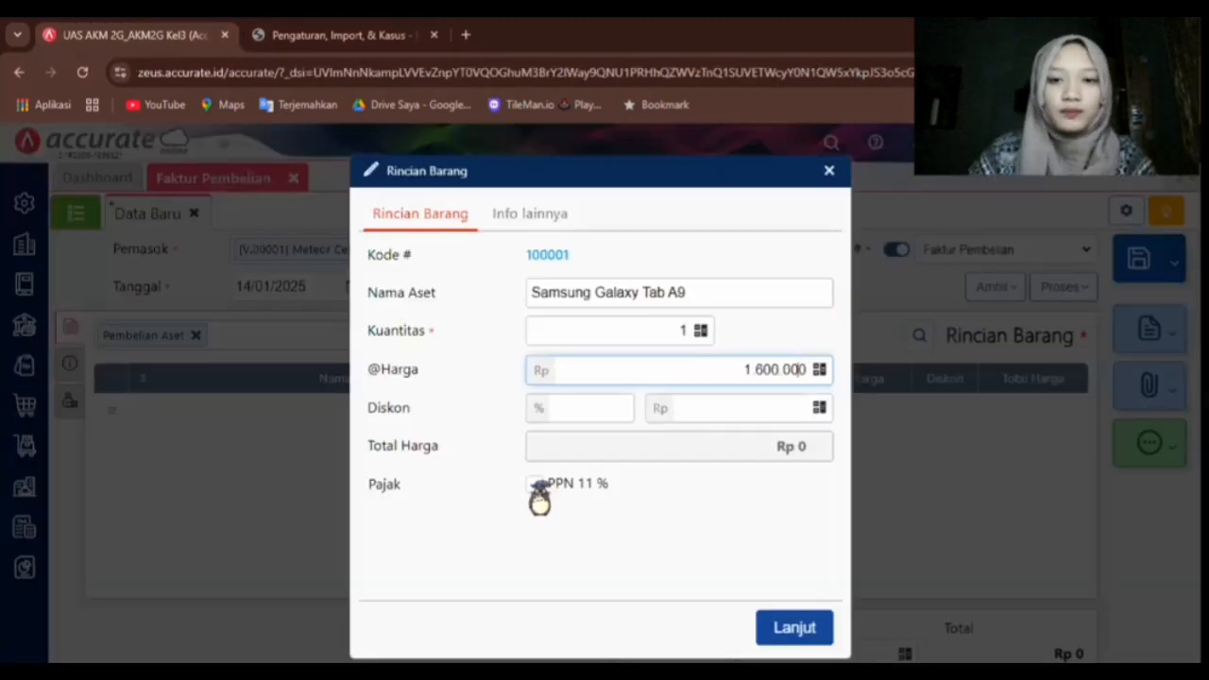
click(535, 485)
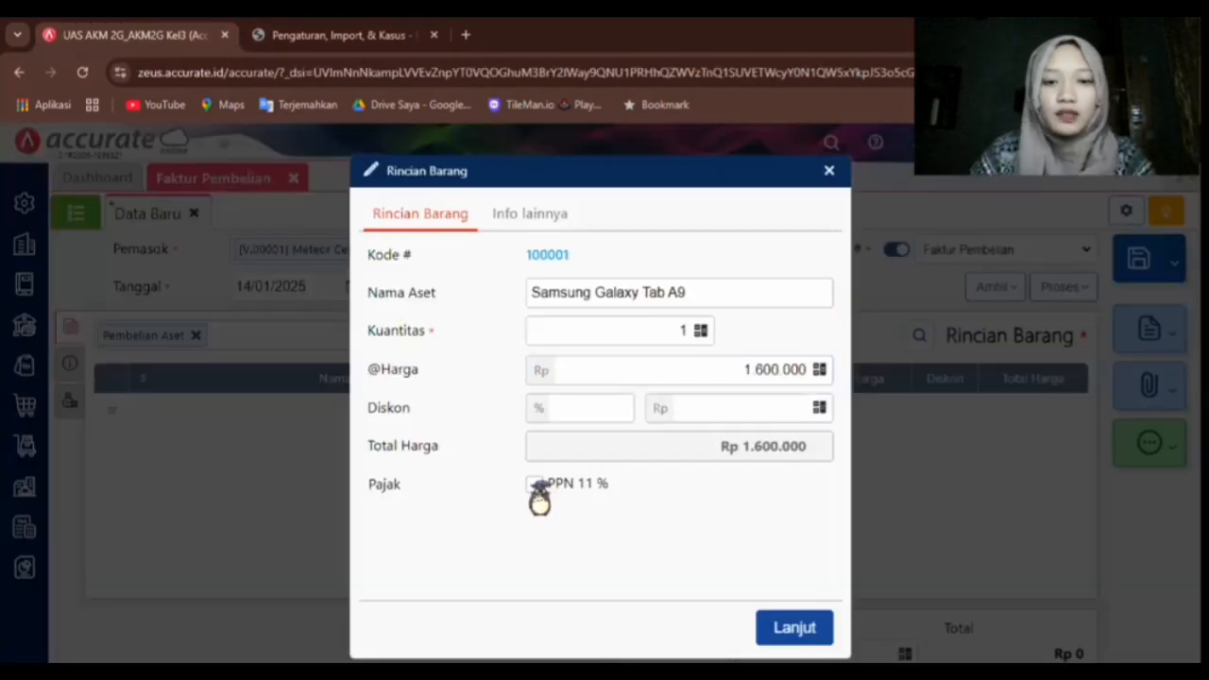
click(793, 628)
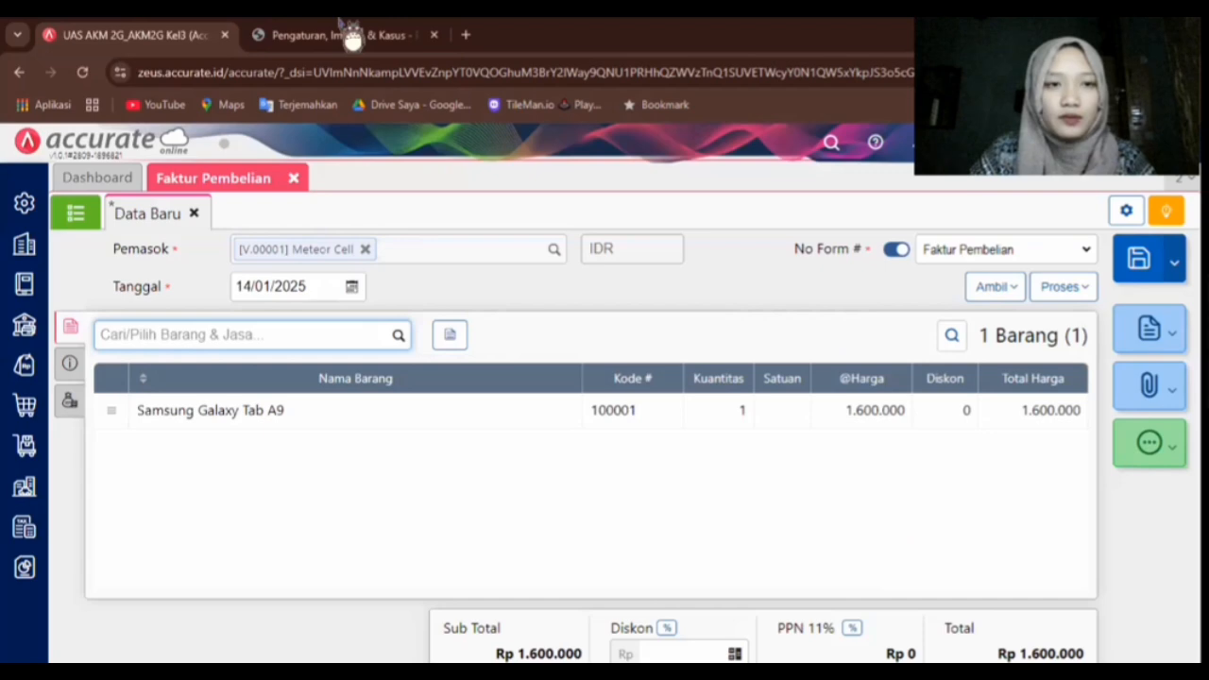
Step: Enter MC-092 from the case PDF as the No Faktur in the invoice's additional information
key(ctrl+Tab)
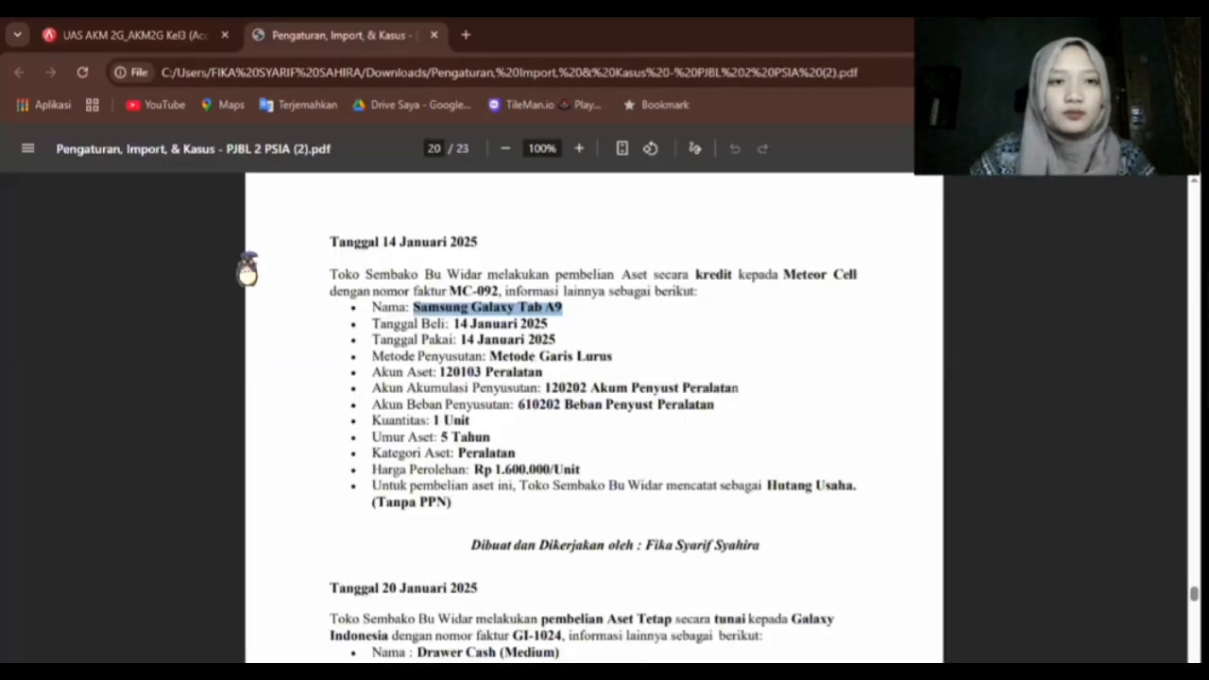
key(ctrl+Tab)
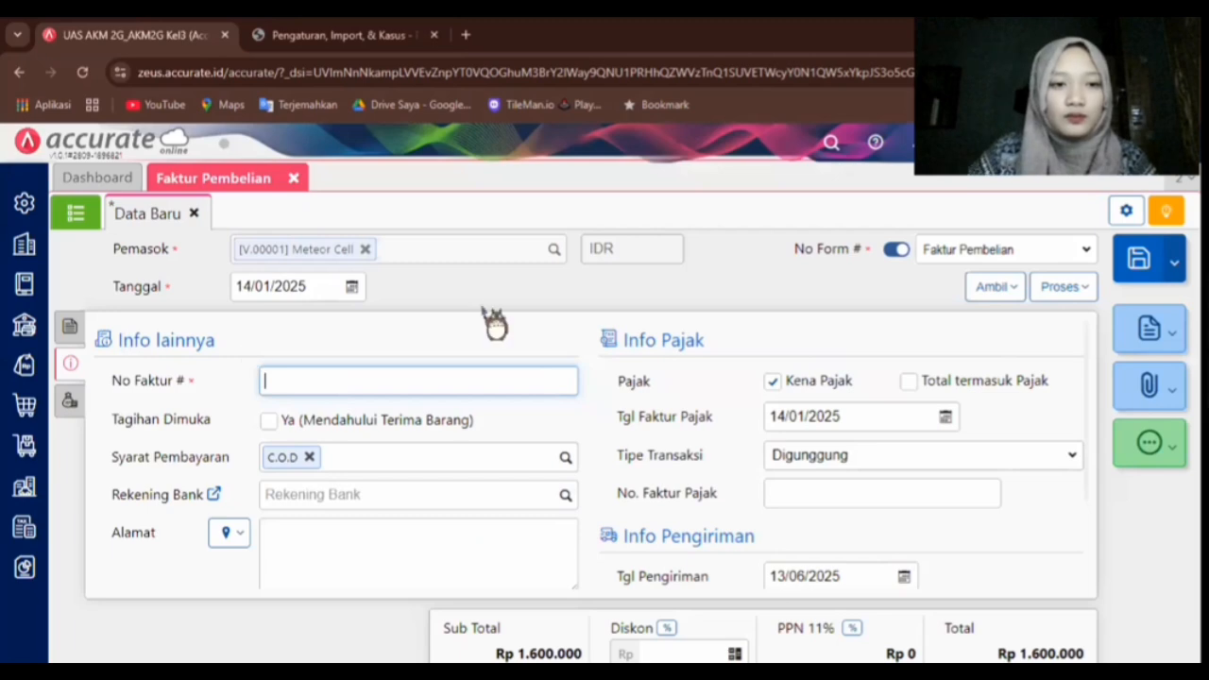
text(MC-092)
click(393, 36)
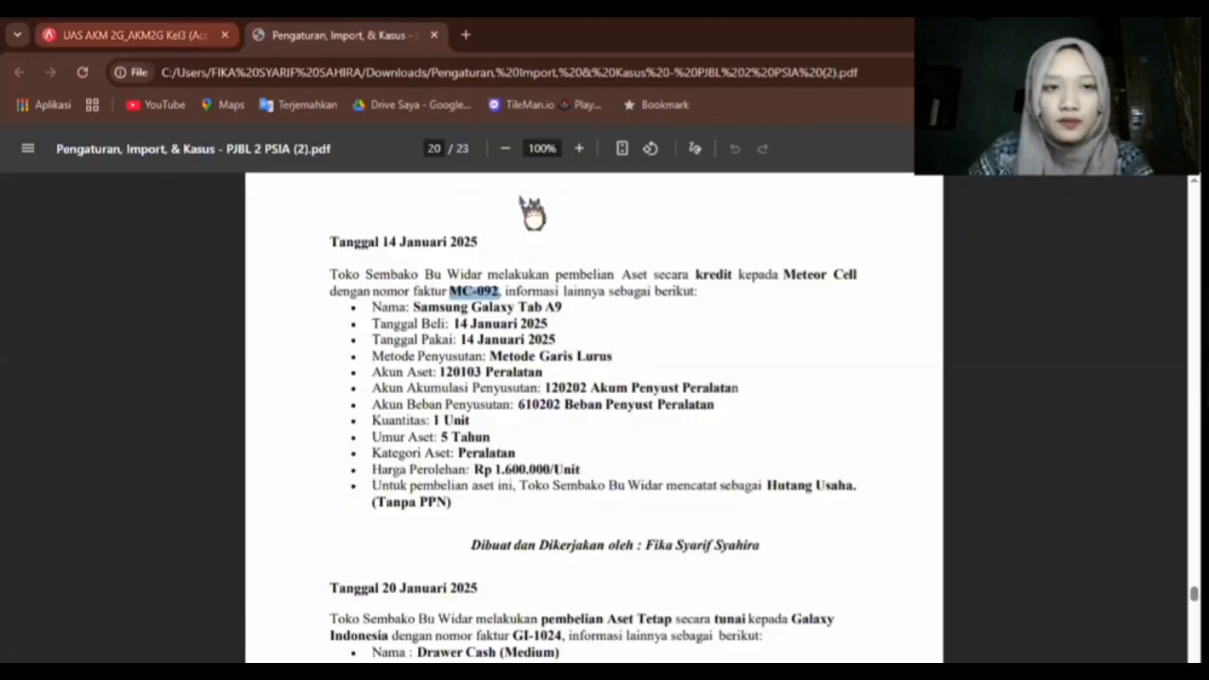
key(ctrl+Tab)
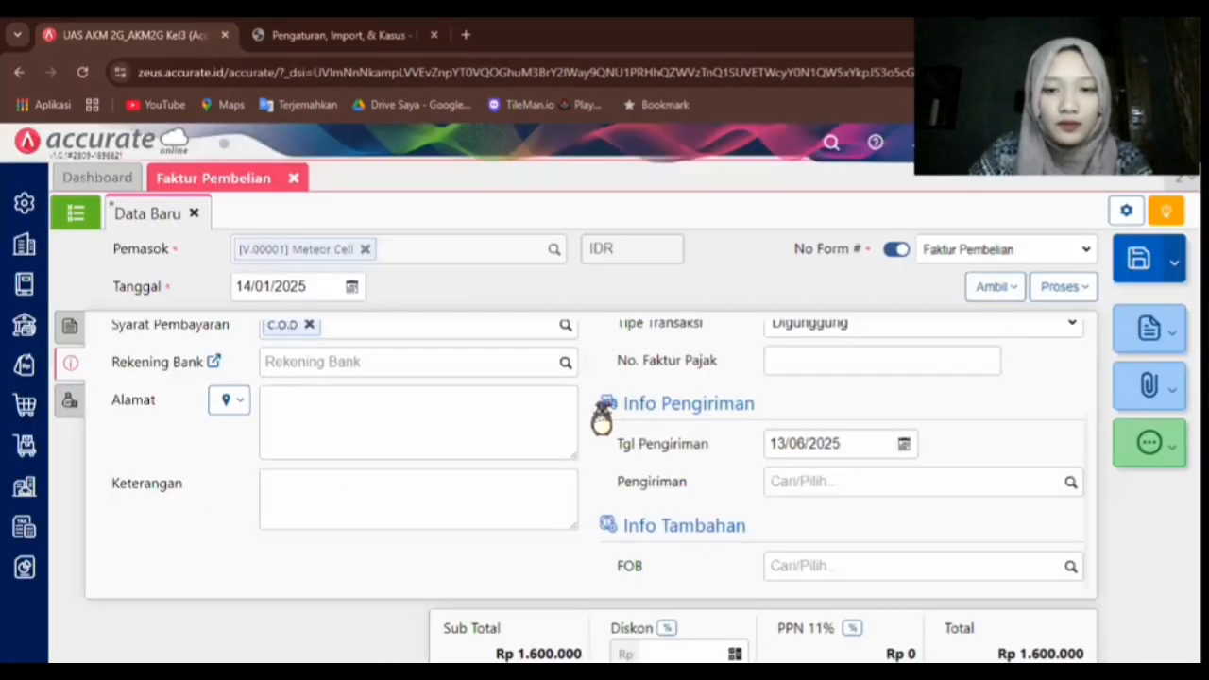
Step: Set the invoice's shipping date (Tgl Pengiriman) to 14/01/2025
click(846, 441)
text(14/01/)
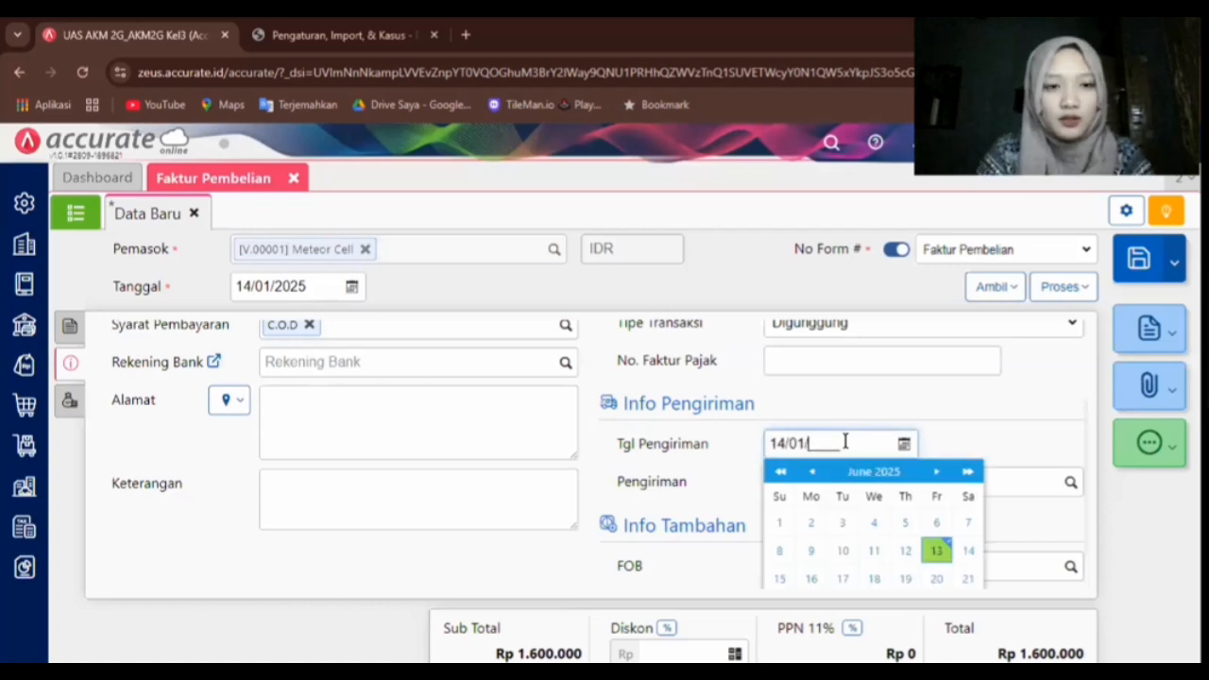
text(2025)
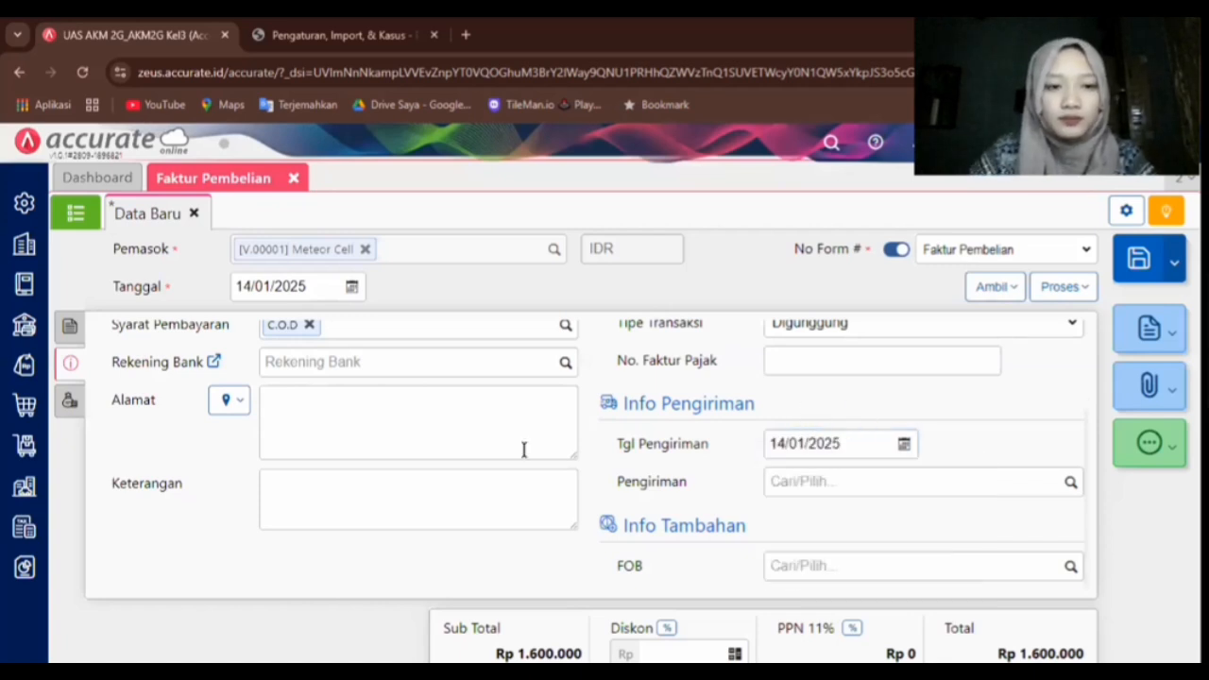
Step: Fill the invoice's Alamat with the supplier's stored address and return to the item details
scroll(433, 557, up, 2)
click(227, 490)
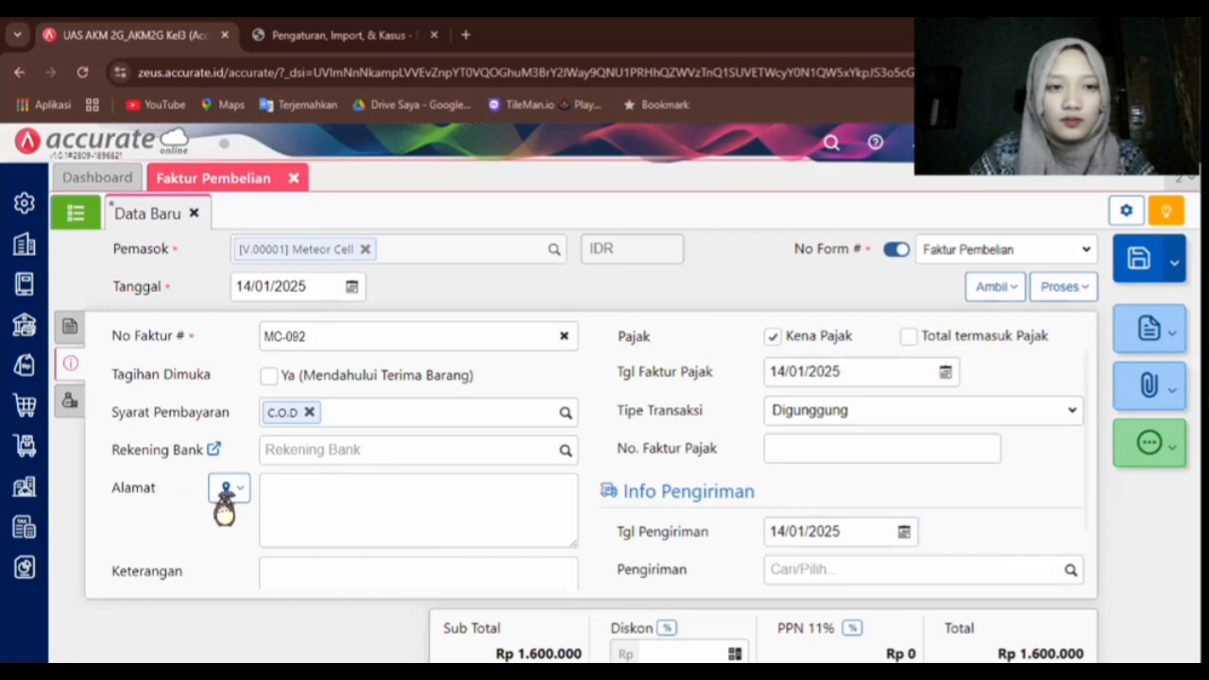
click(287, 527)
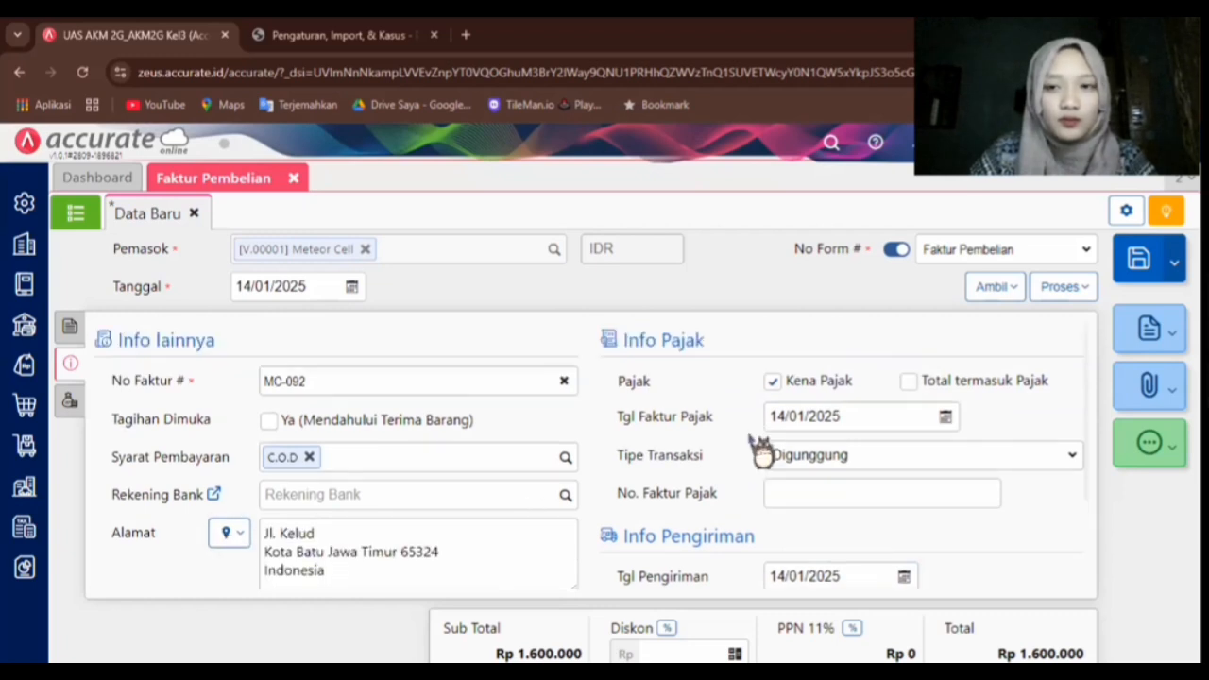
scroll(550, 378, up, 1)
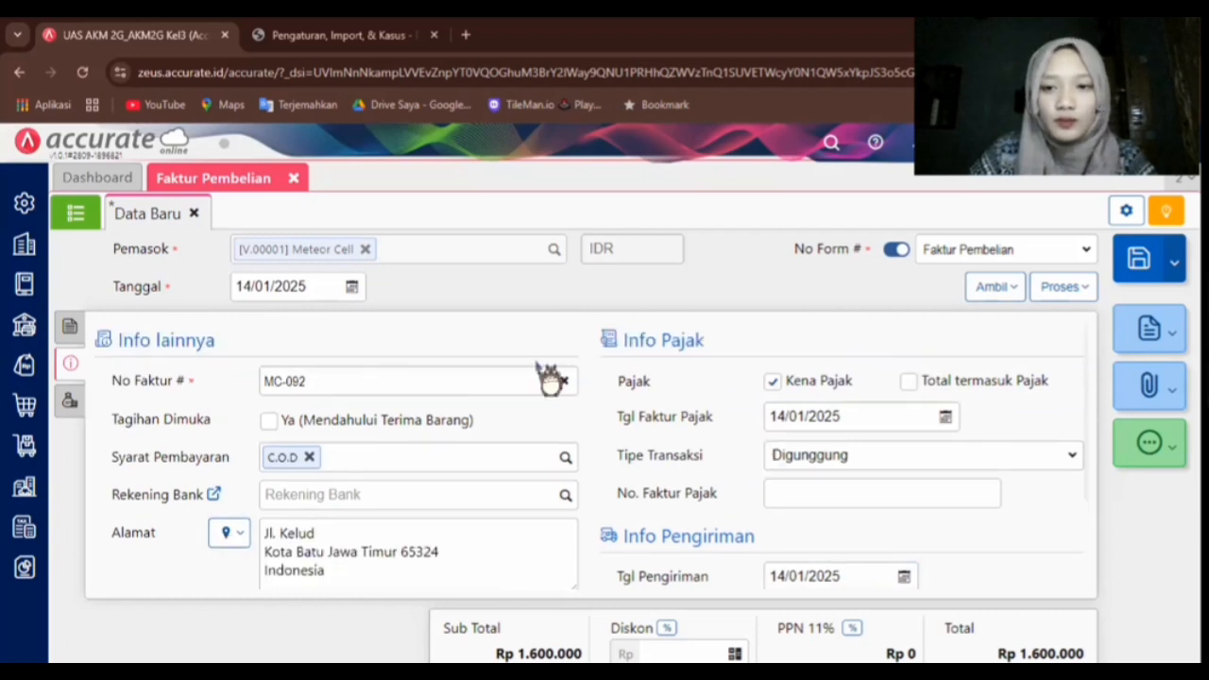
click(66, 399)
click(67, 330)
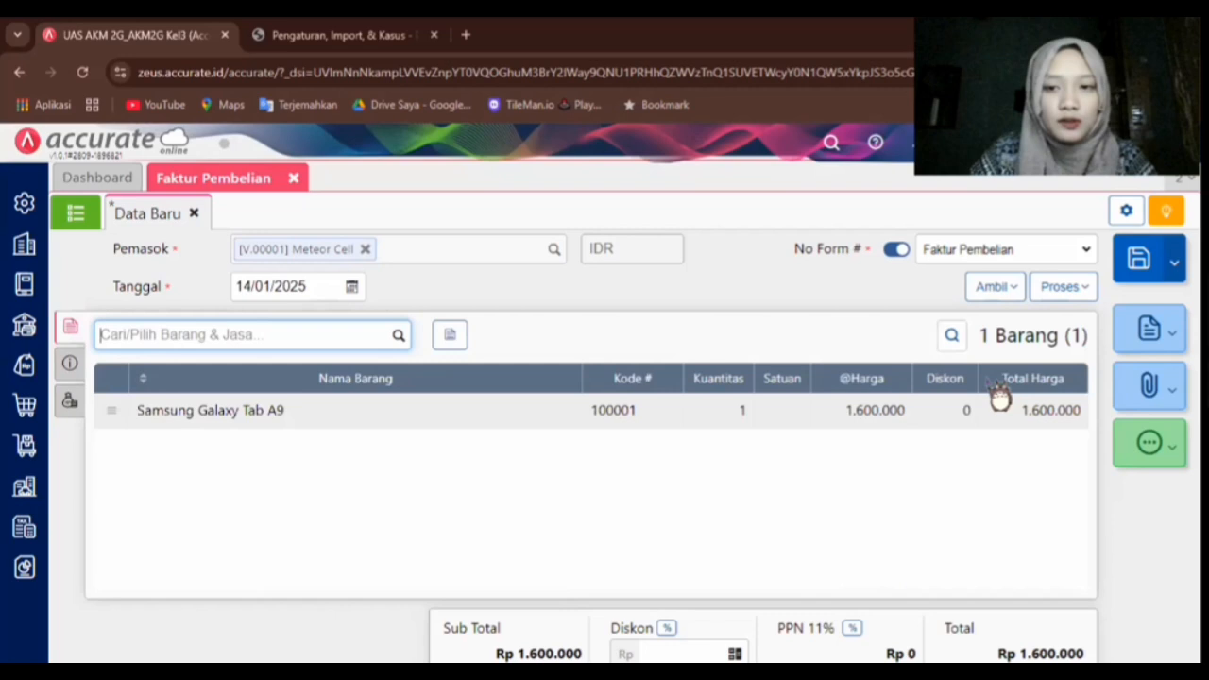
Step: Save the Meteor Cell purchase invoice and close the Faktur Pembelian form
click(1154, 274)
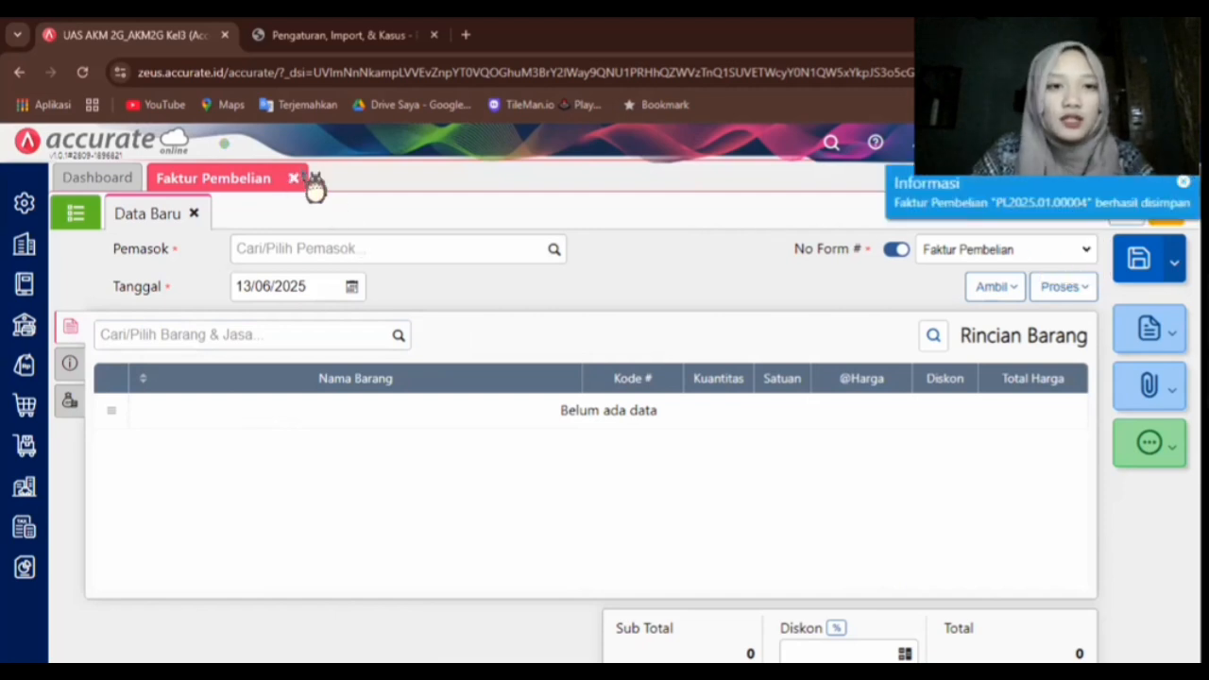
click(193, 213)
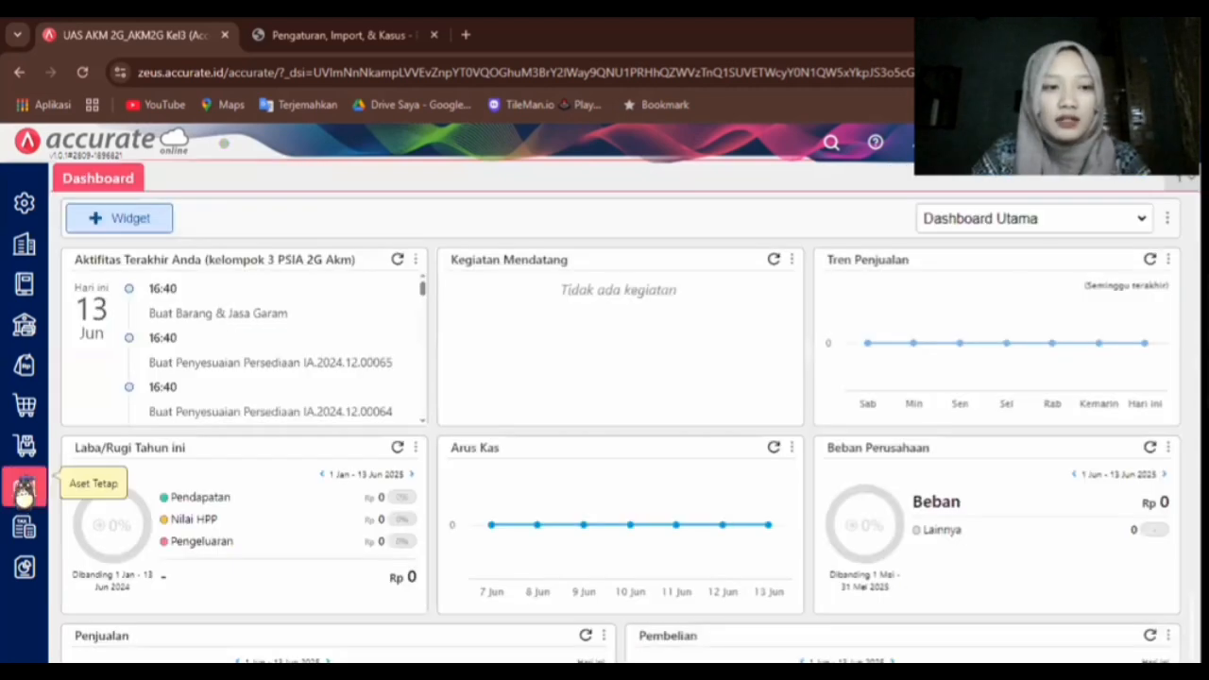
Step: Open the Samsung Galaxy Tab A9 draft from the Aset Tetap list
click(25, 488)
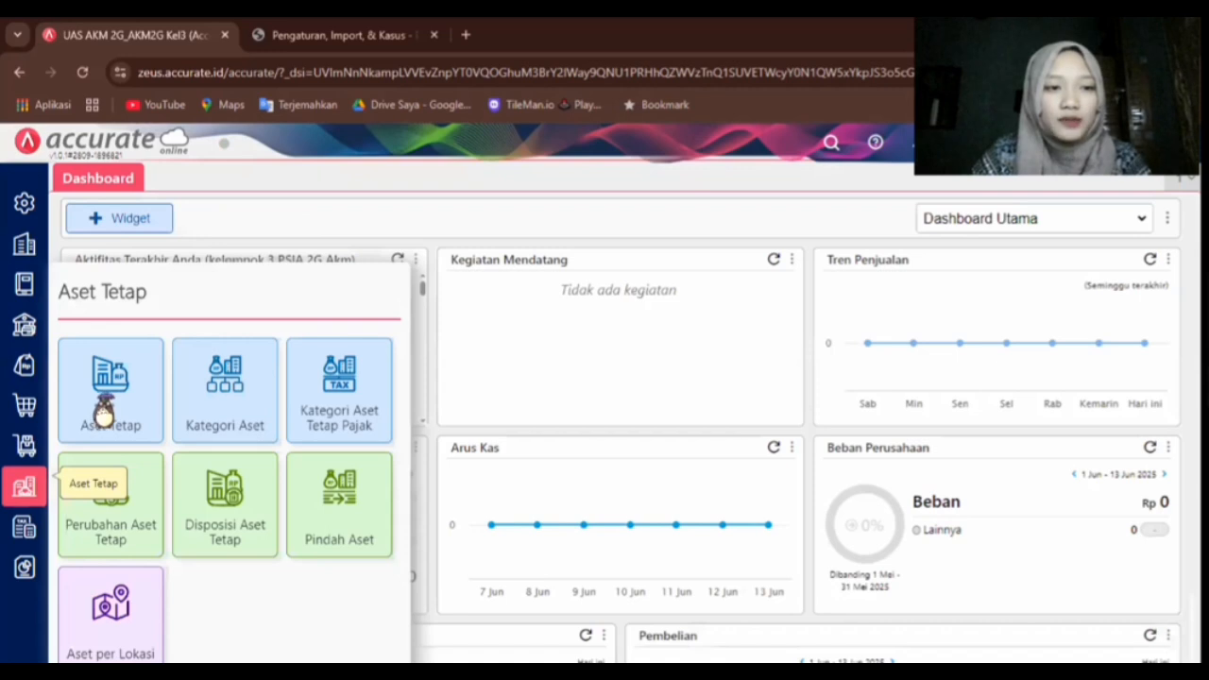
click(247, 477)
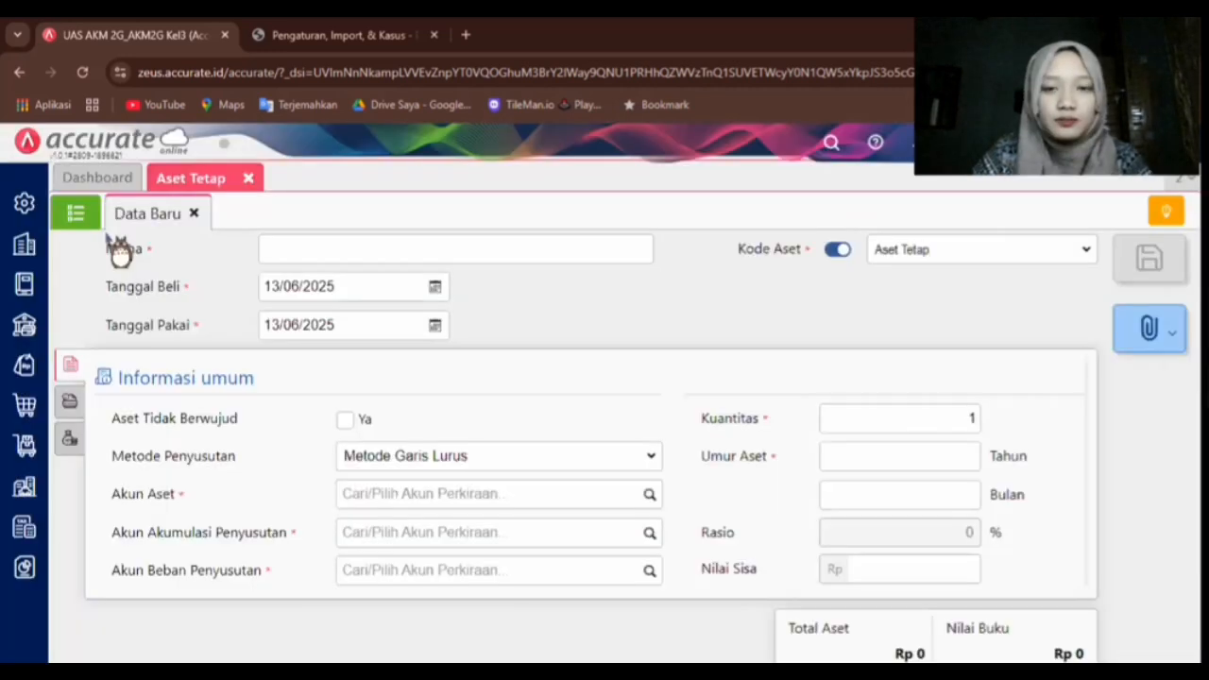
click(72, 218)
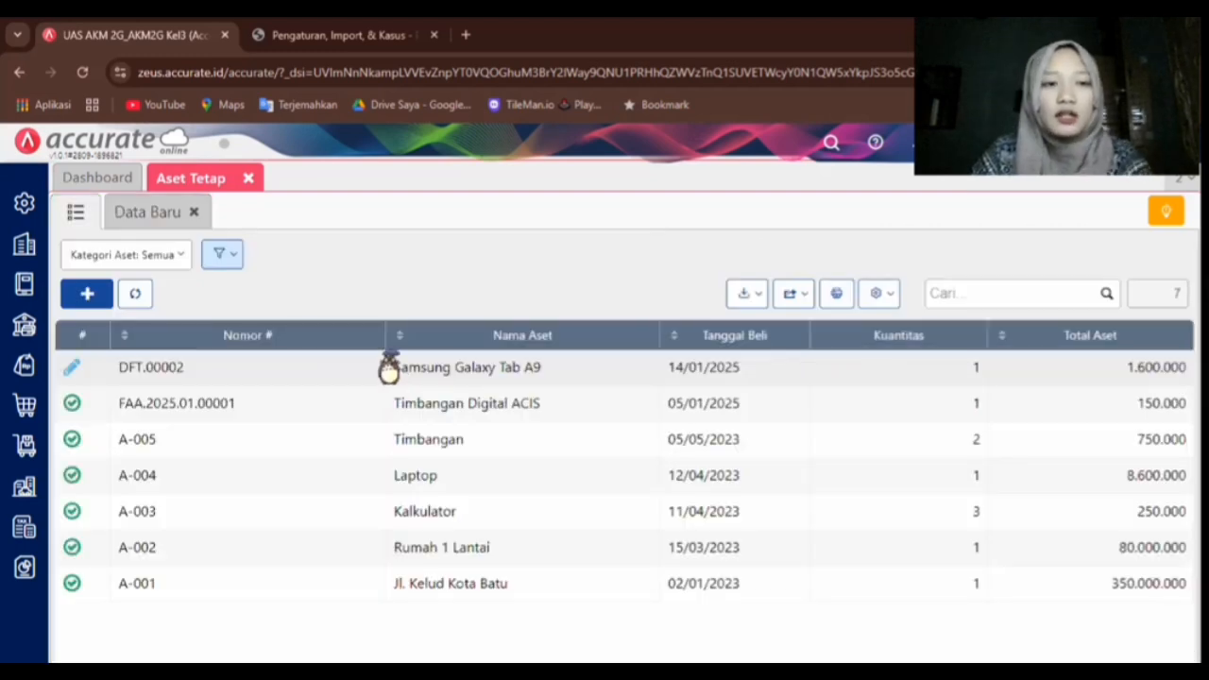
click(518, 366)
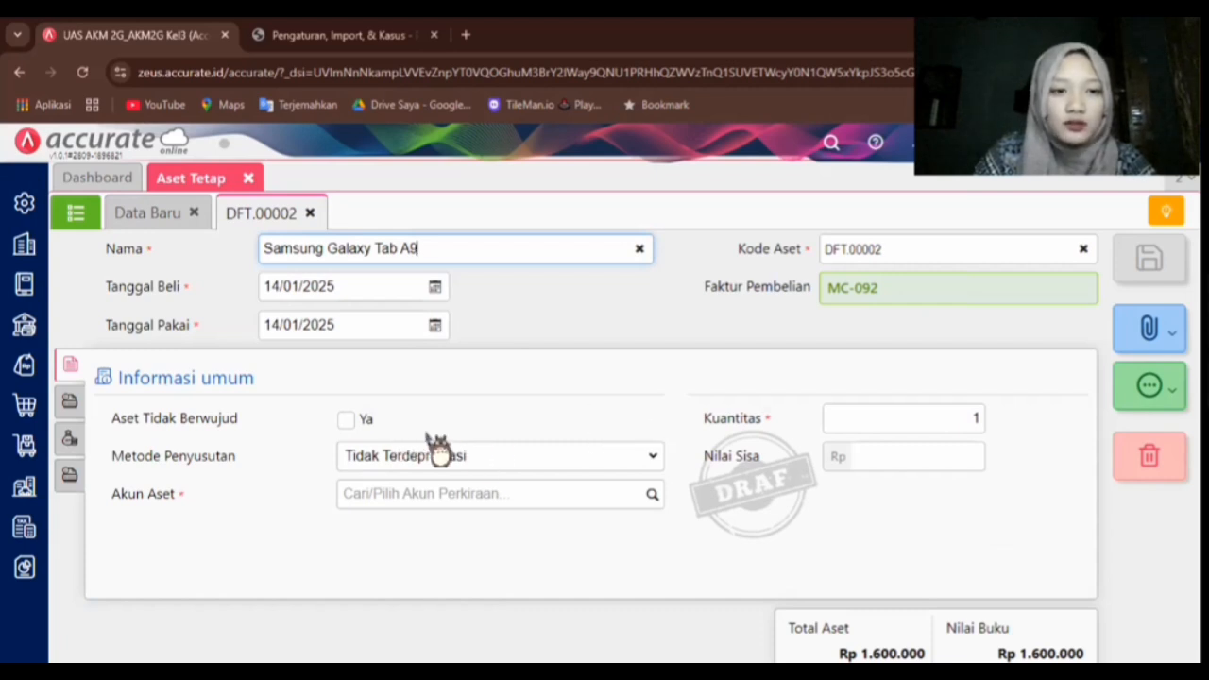
Step: Set the asset's Metode Penyusutan to Metode Garis Lurus and its Akun Aset to 120103 Peralatan, following the case PDF
click(648, 459)
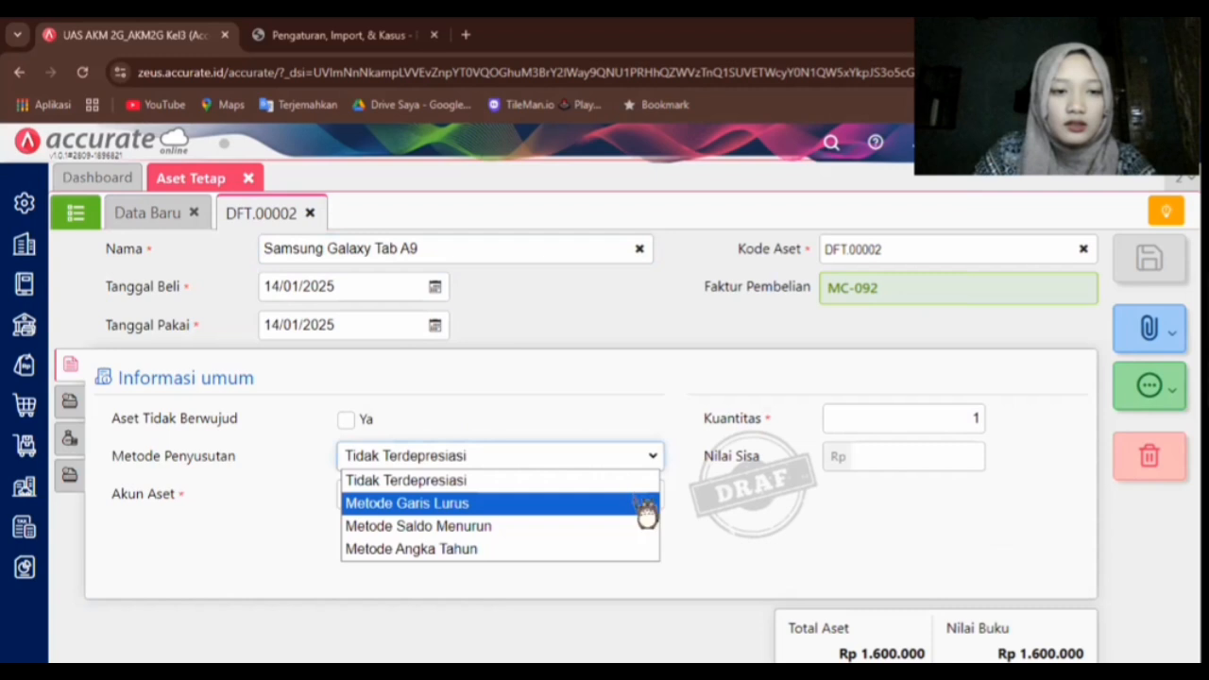
click(642, 503)
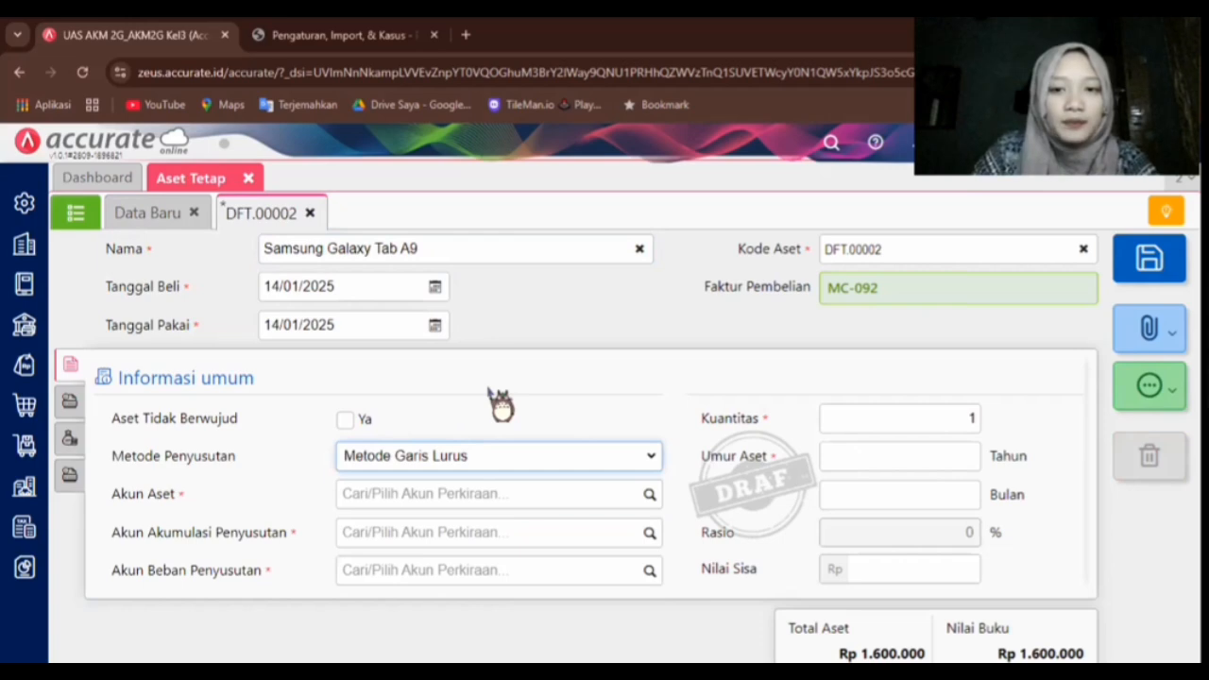
scroll(311, 460, down, 1)
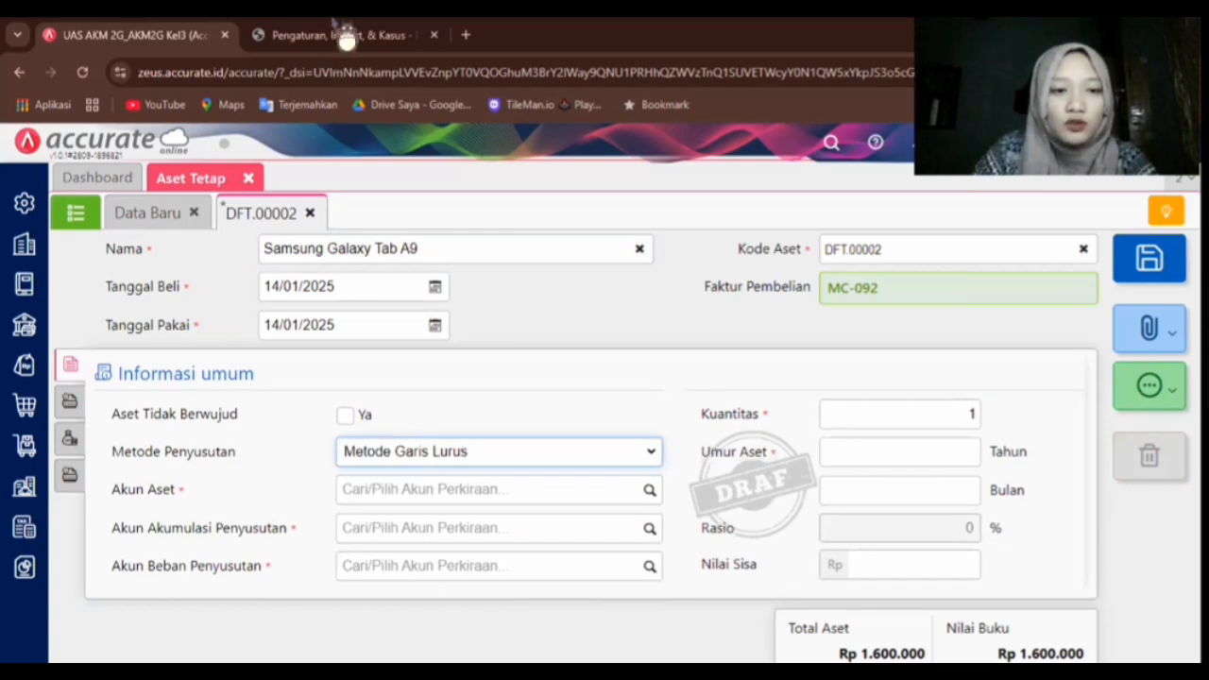
key(ctrl+Tab)
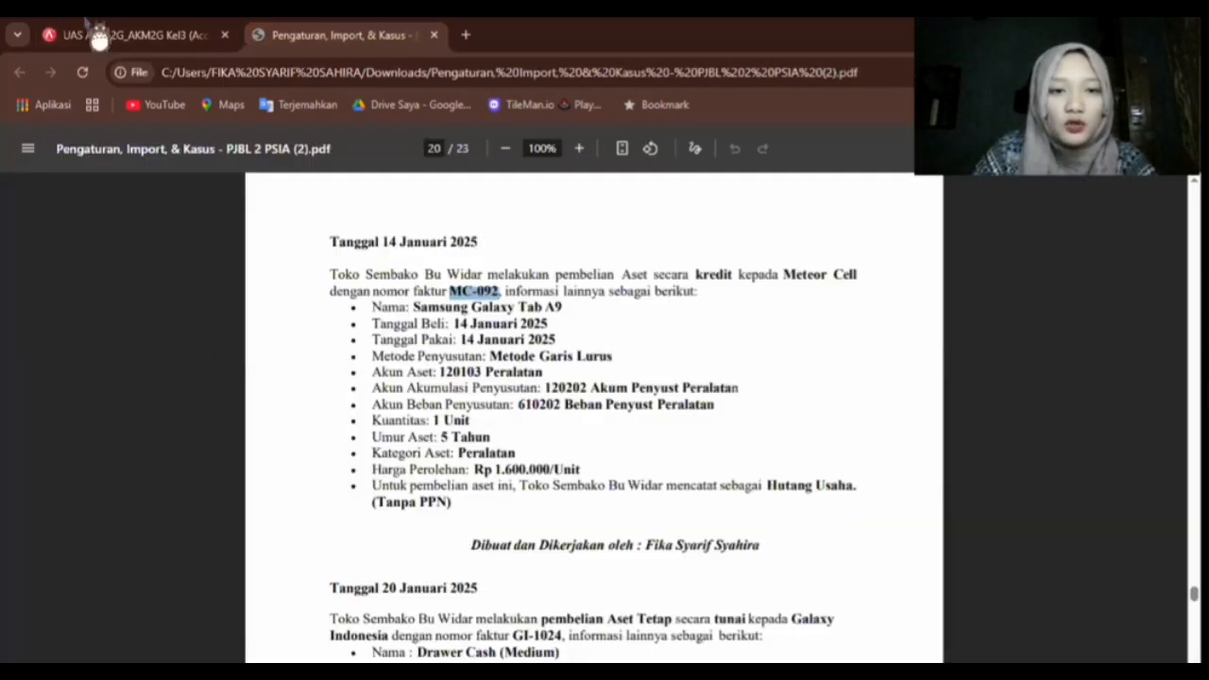
key(ctrl+Tab)
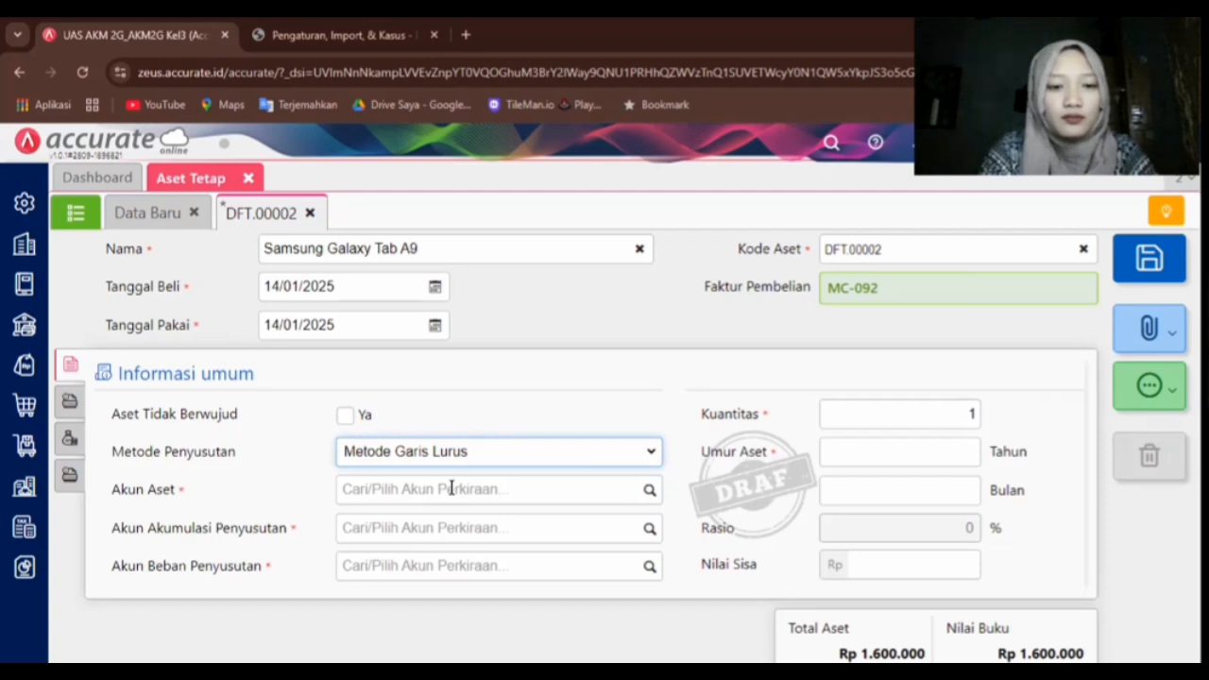
click(451, 487)
text(per)
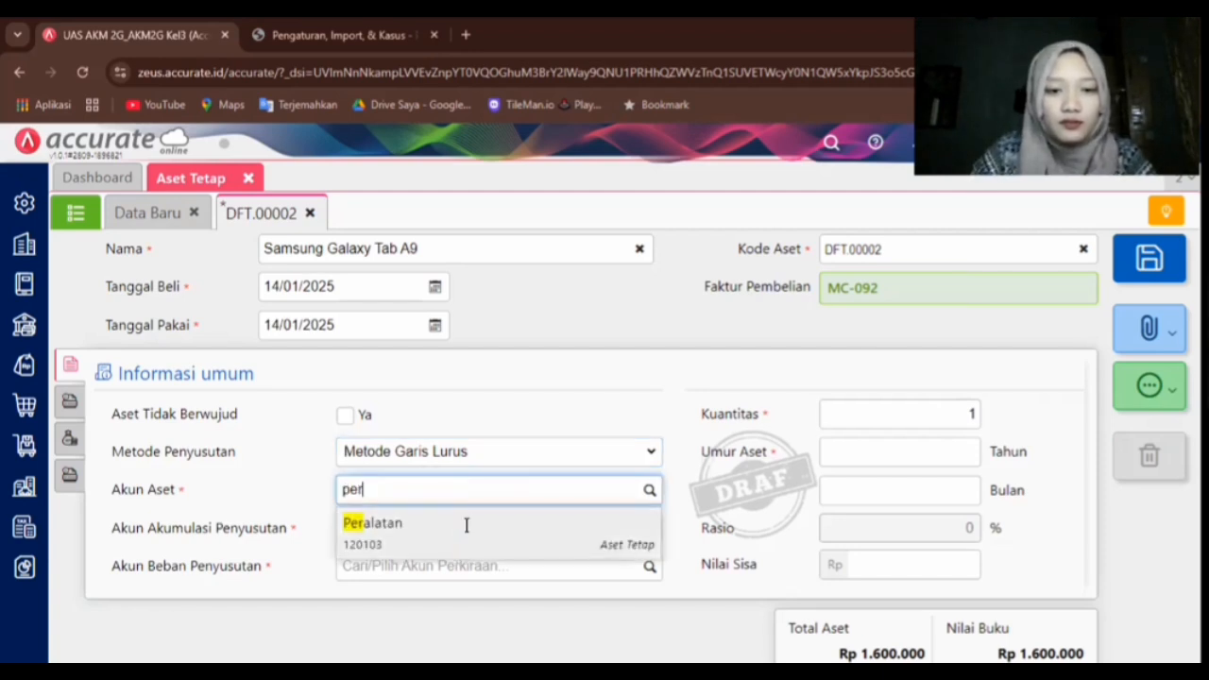
click(465, 525)
Step: Look up the accumulated depreciation account in the case PDF and set Akun Akumulasi Penyusutan to 120202 Akum Penyust Peralatan
click(346, 36)
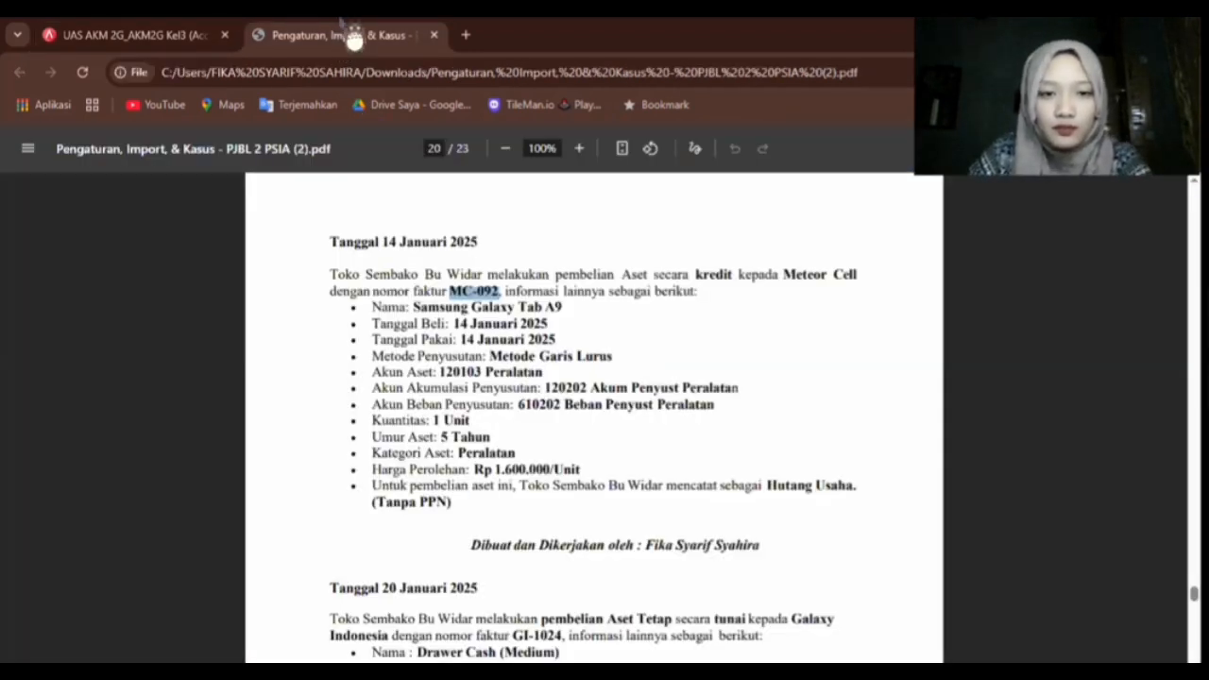
key(ctrl+Tab)
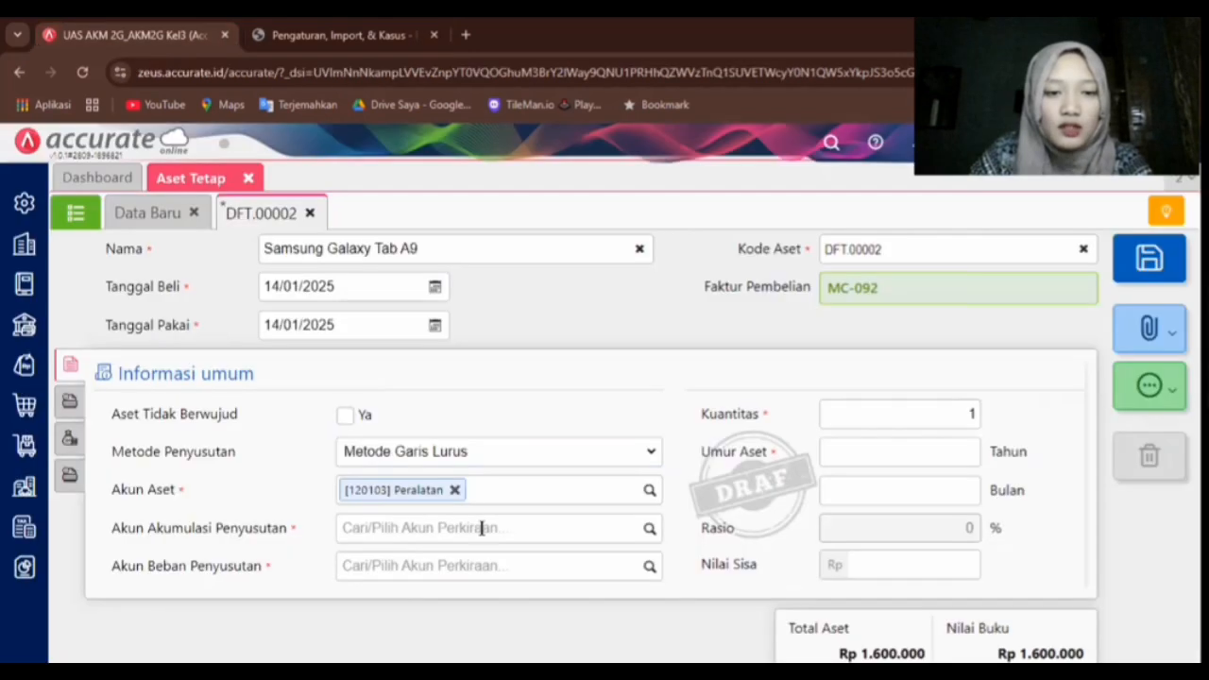
click(467, 515)
text(ak)
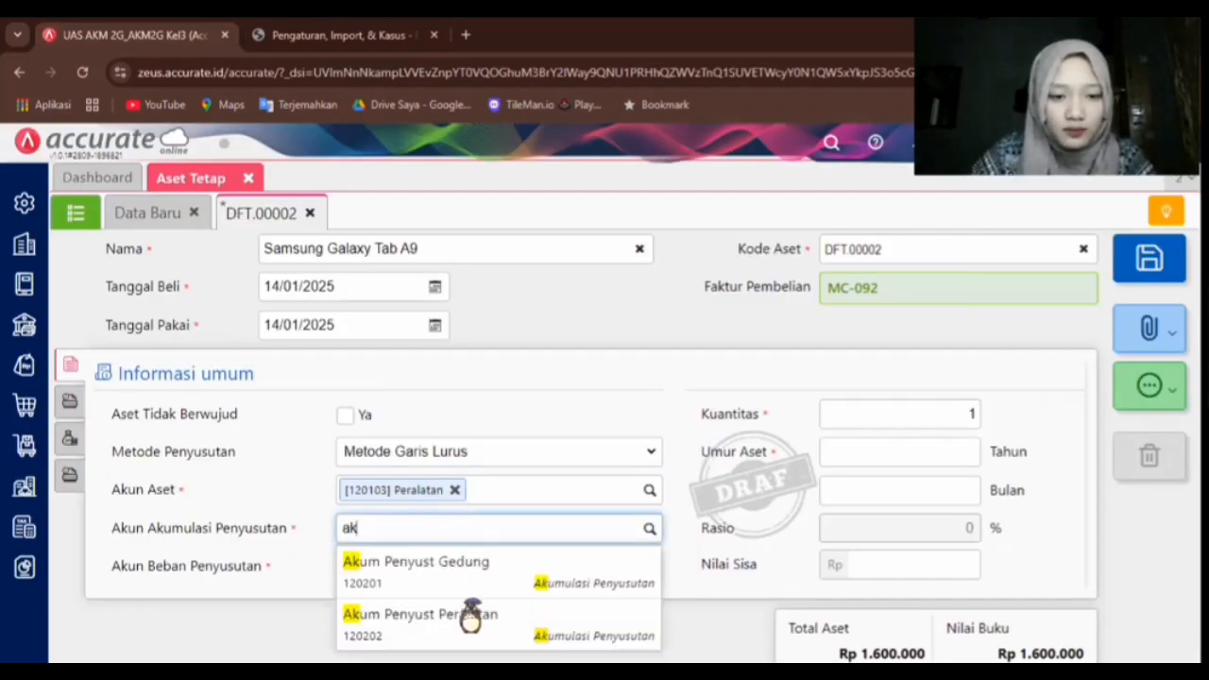
key(Return)
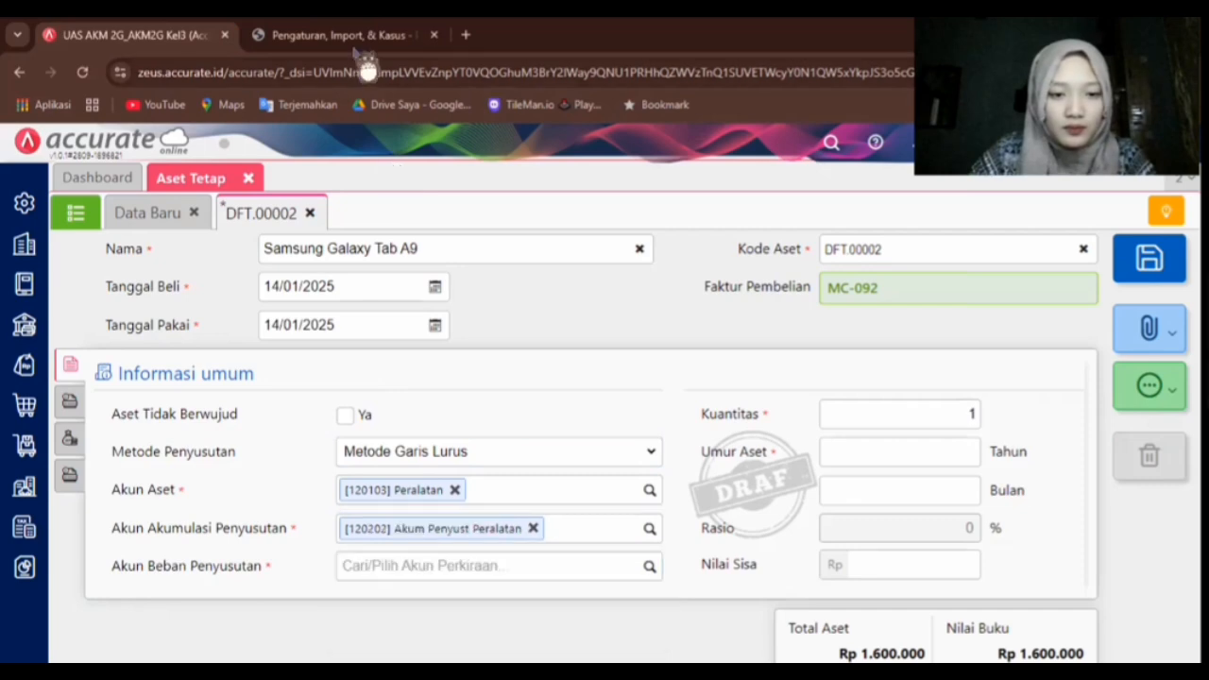
Step: Look up the depreciation expense account in the case PDF and set Akun Beban Penyusutan to 610202 Beban Penyust Peralatan
click(357, 35)
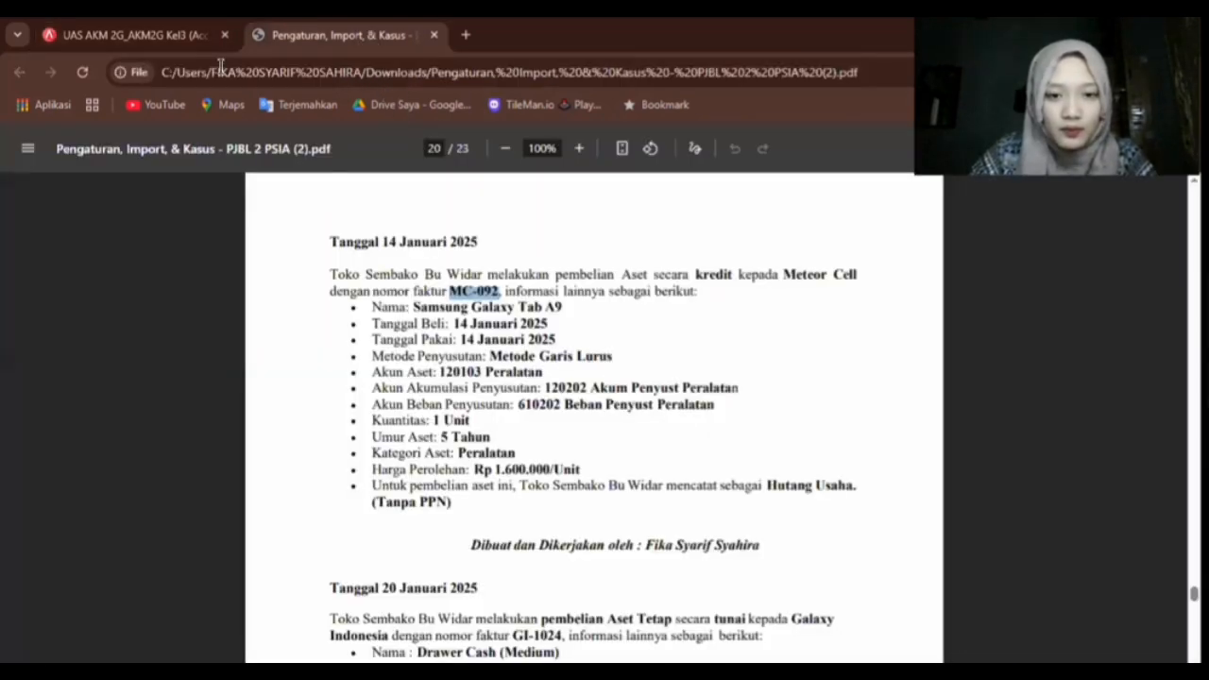
click(165, 42)
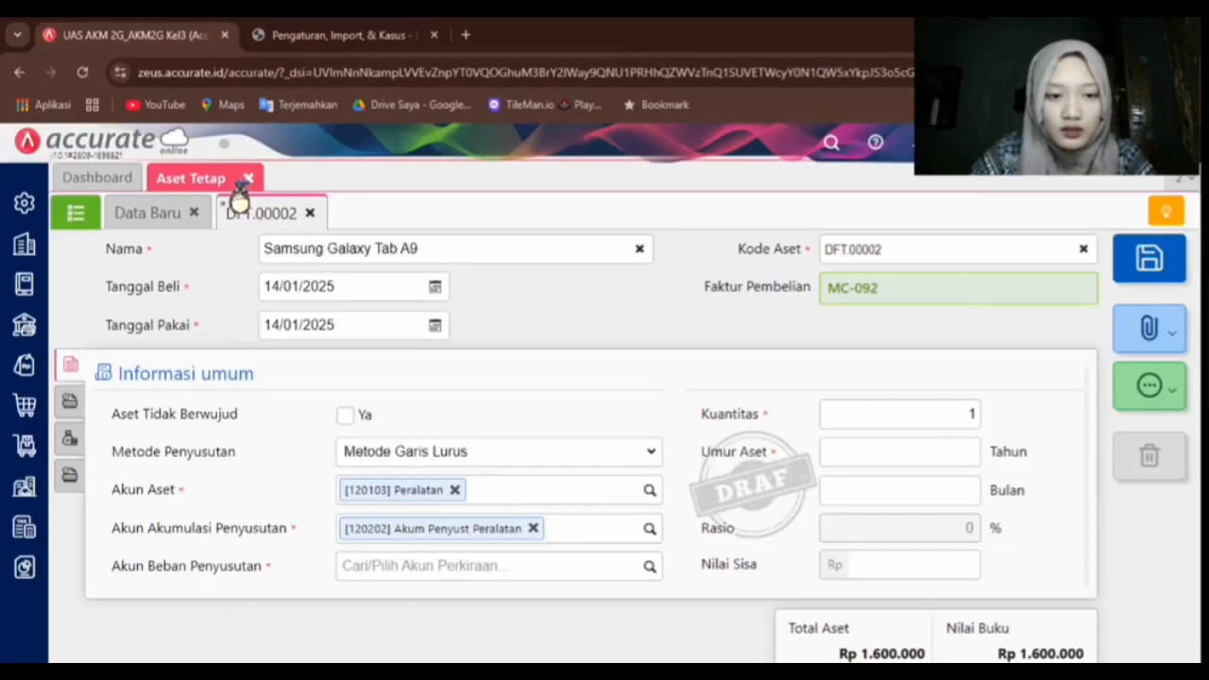
click(401, 562)
text(beb)
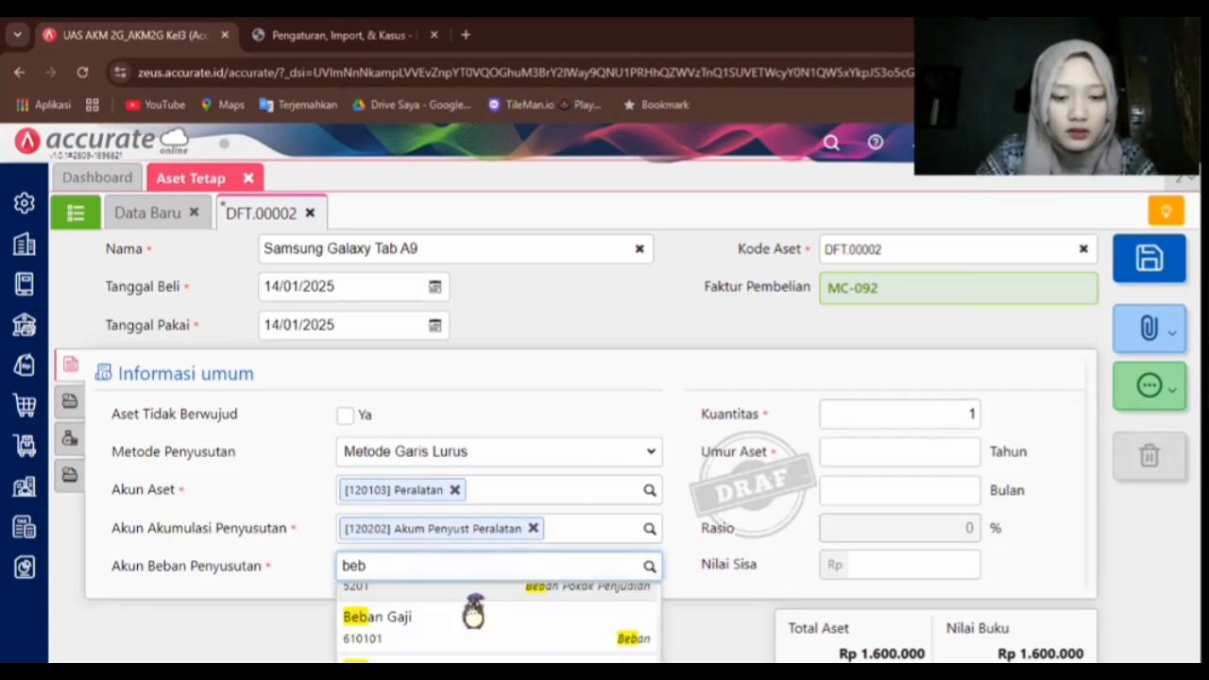
text(an pen)
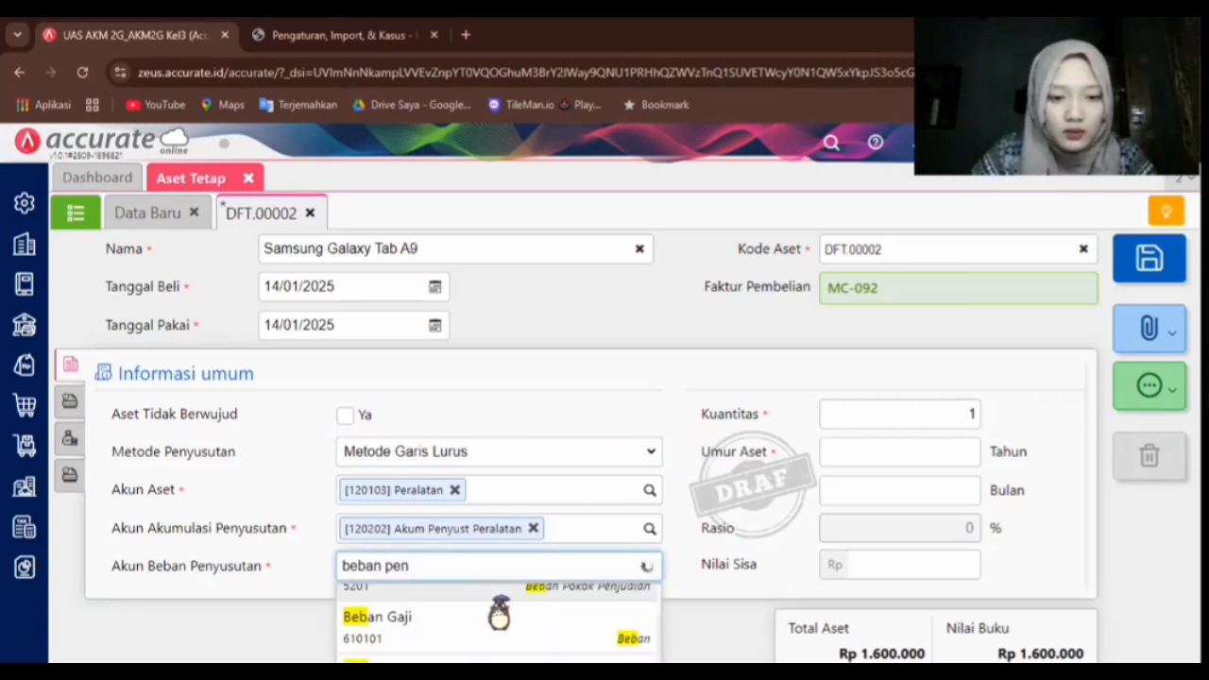
click(623, 650)
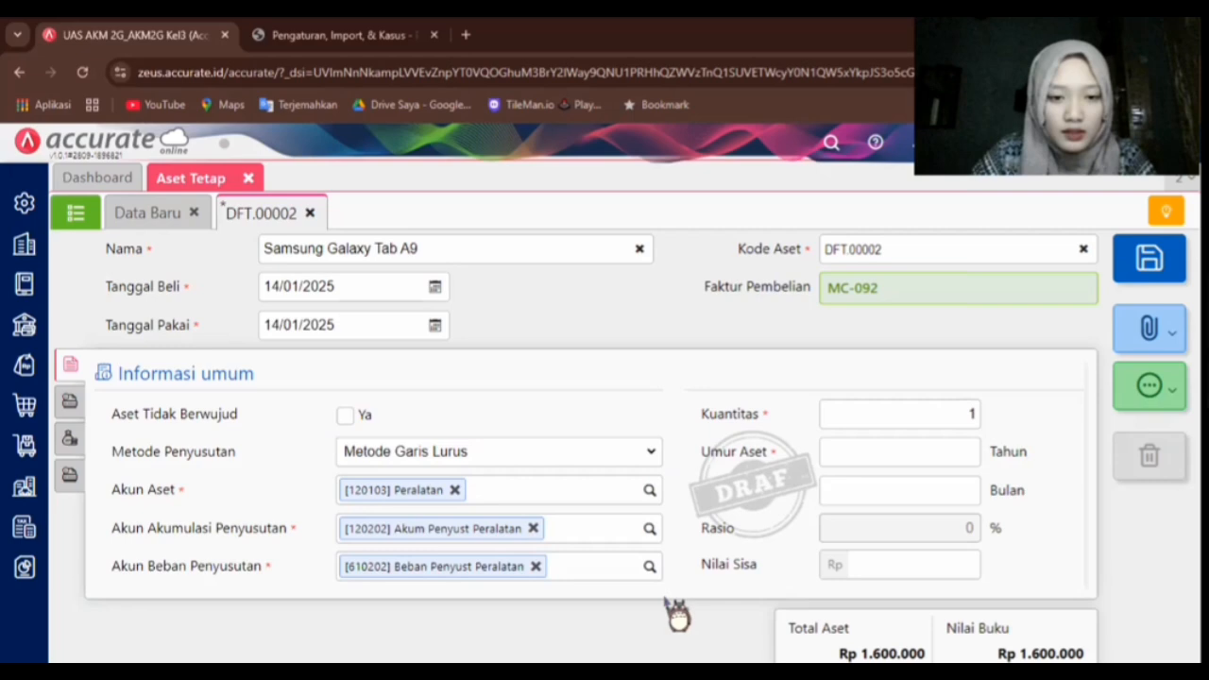
Step: Look up the useful life in the case PDF and set the asset's Umur Aset to 5 Tahun
click(316, 35)
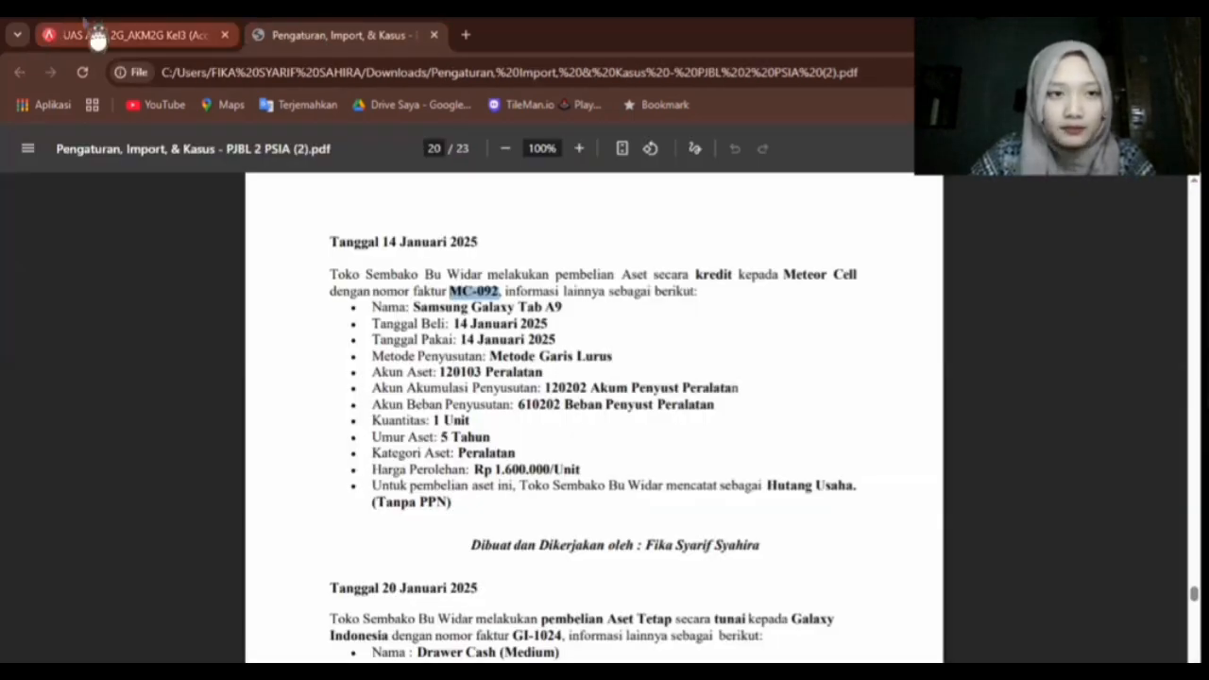
key(ctrl+Tab)
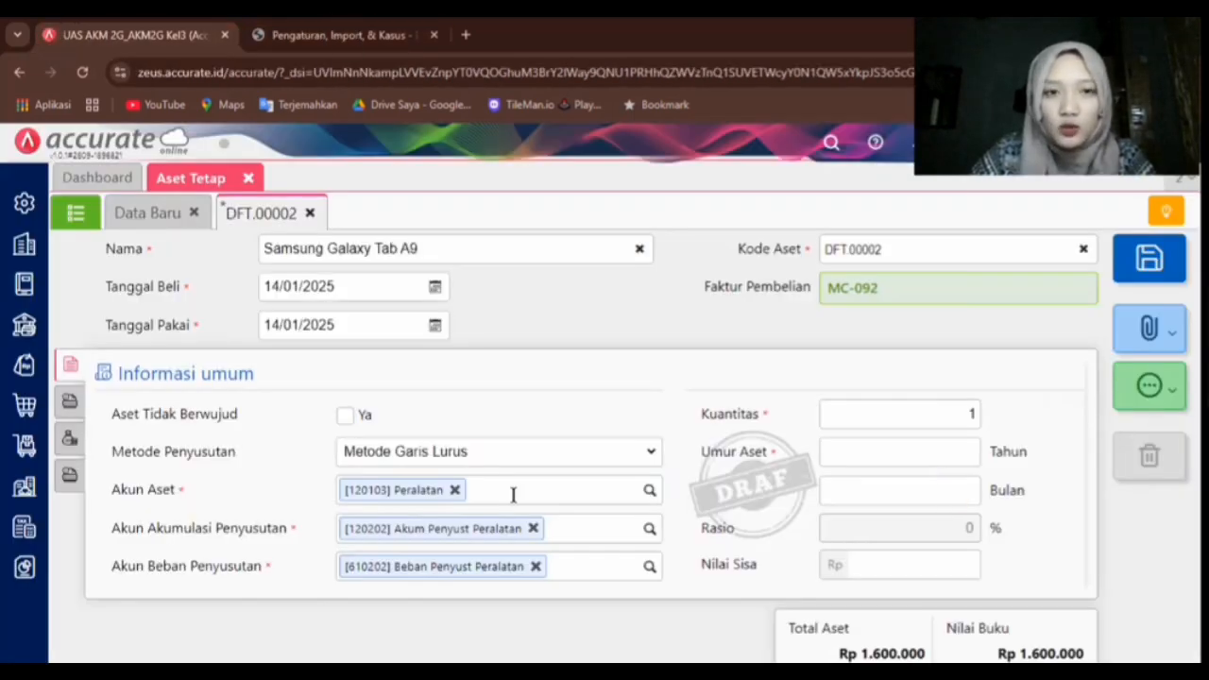
key(ctrl+Tab)
key(ctrl+Tab)
click(939, 444)
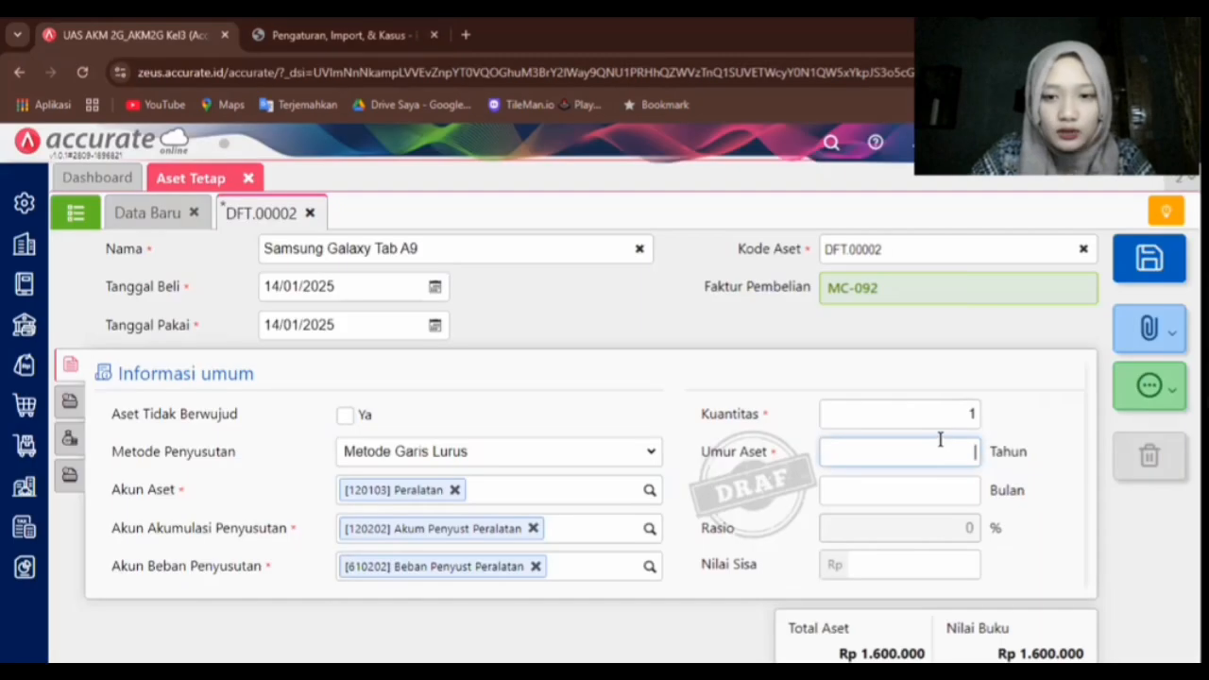
text(5)
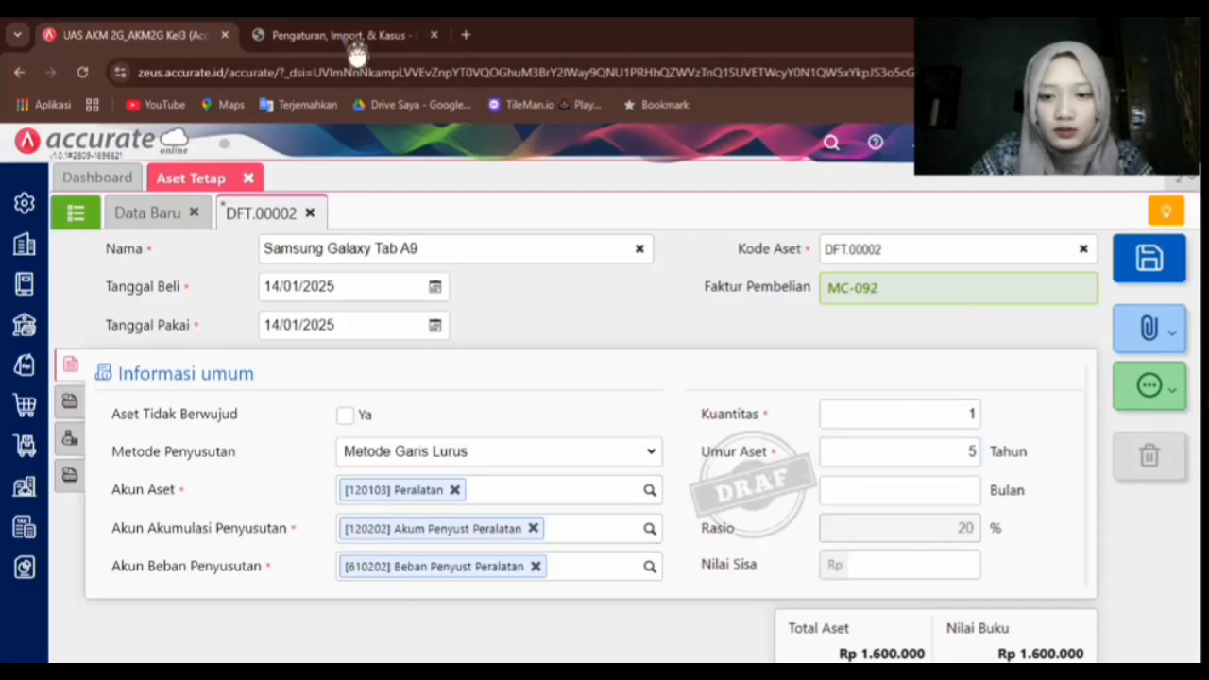
Step: Look up the asset category in the case PDF and set Kategori Aset to Peralatan in the asset's other information
click(351, 38)
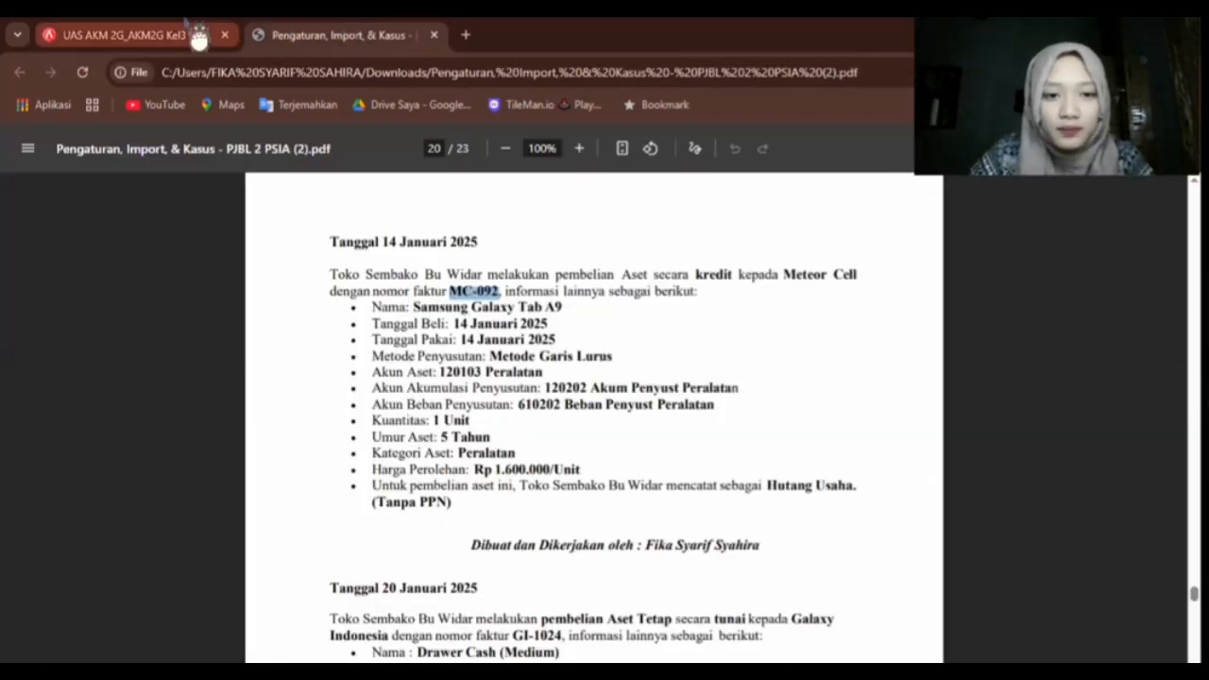
key(ctrl+Tab)
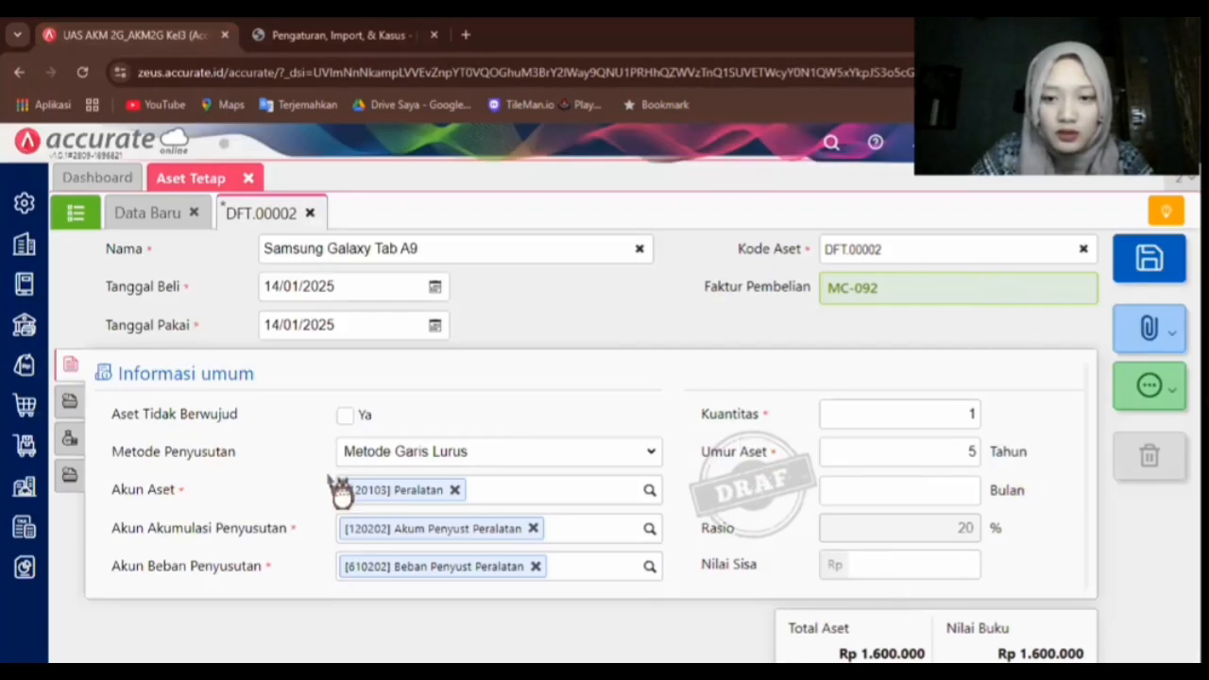
click(69, 404)
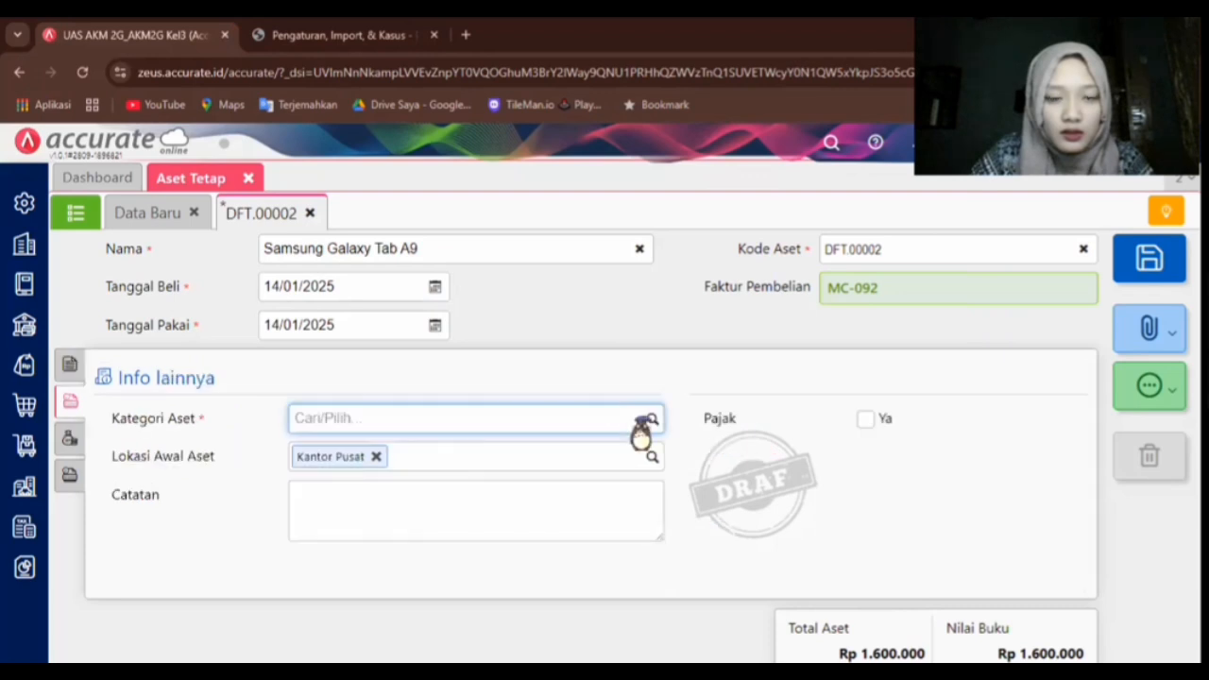
click(648, 422)
click(476, 483)
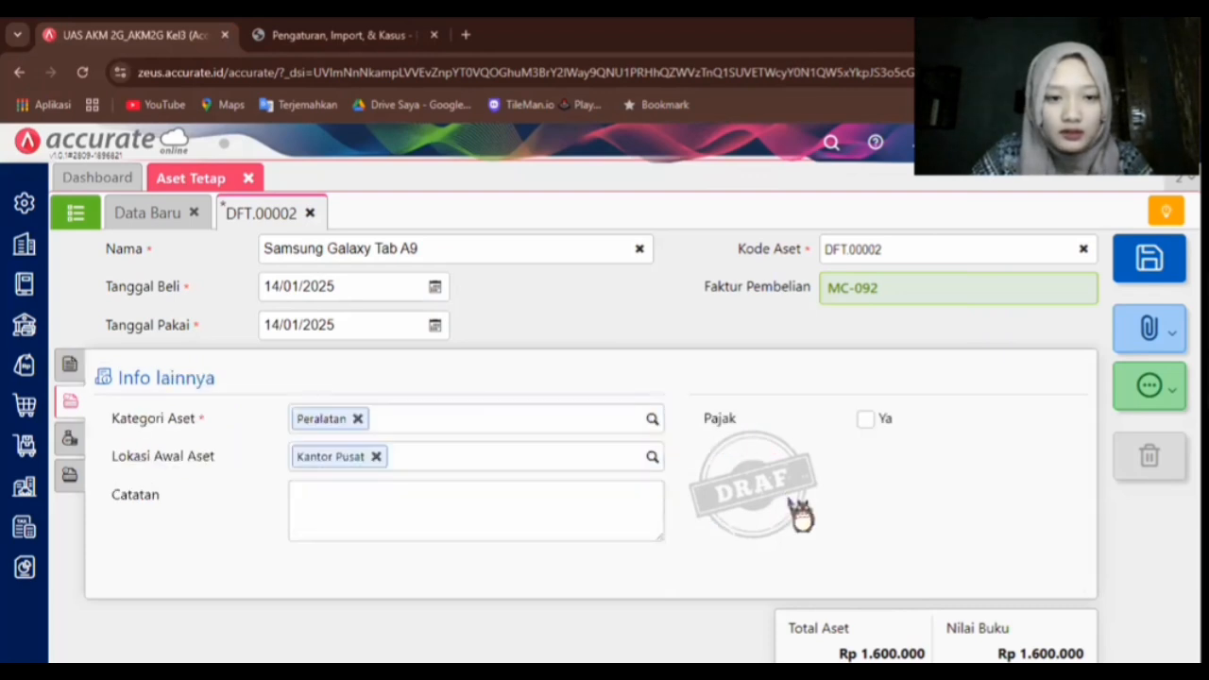
Step: Check the asset's Akun Pengeluaran and general information, and save the Samsung Galaxy Tab A9 record
click(66, 472)
click(73, 406)
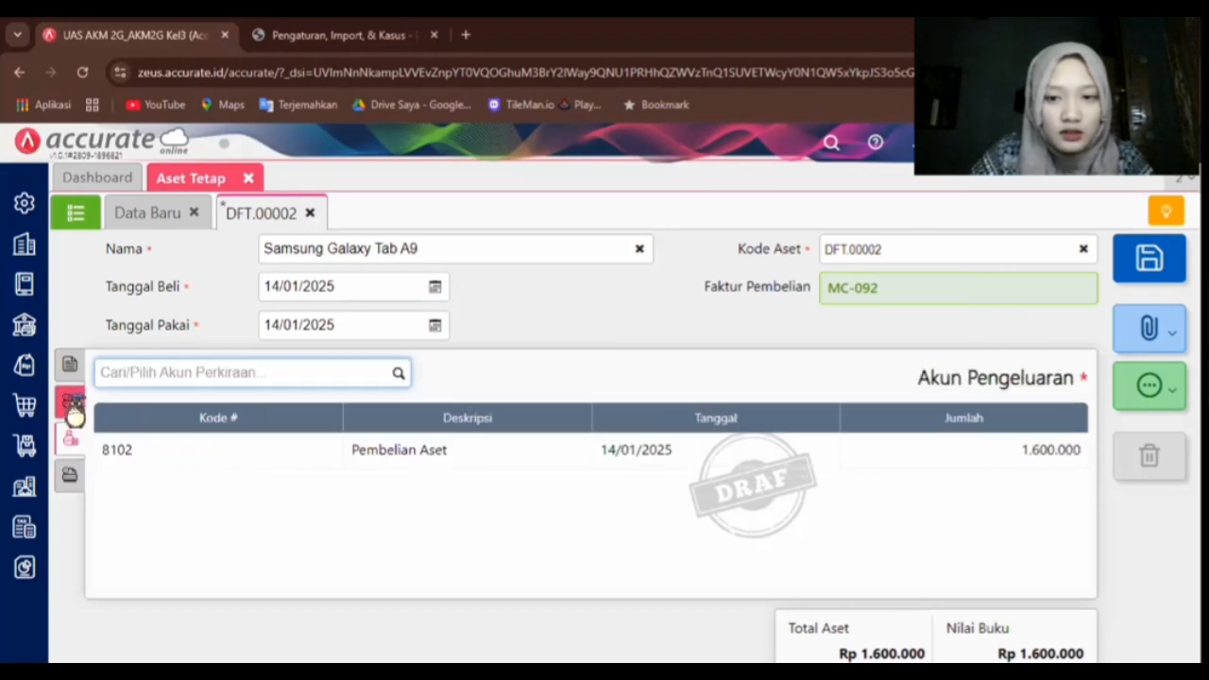
click(72, 367)
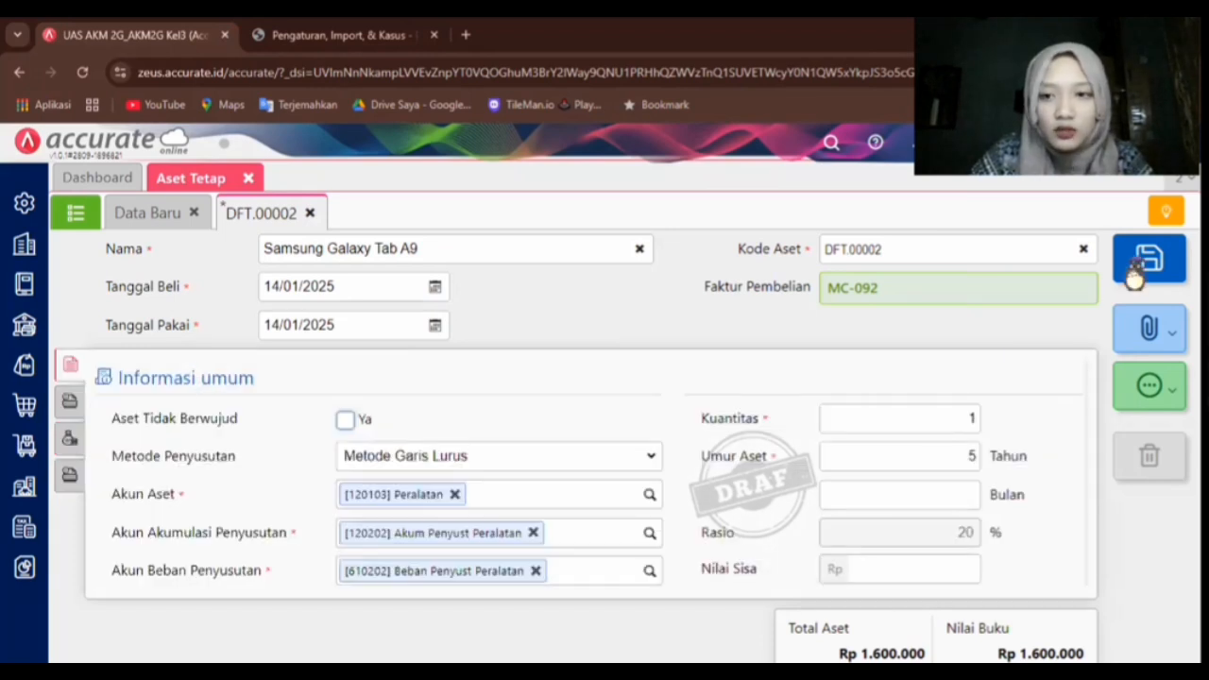
click(1134, 274)
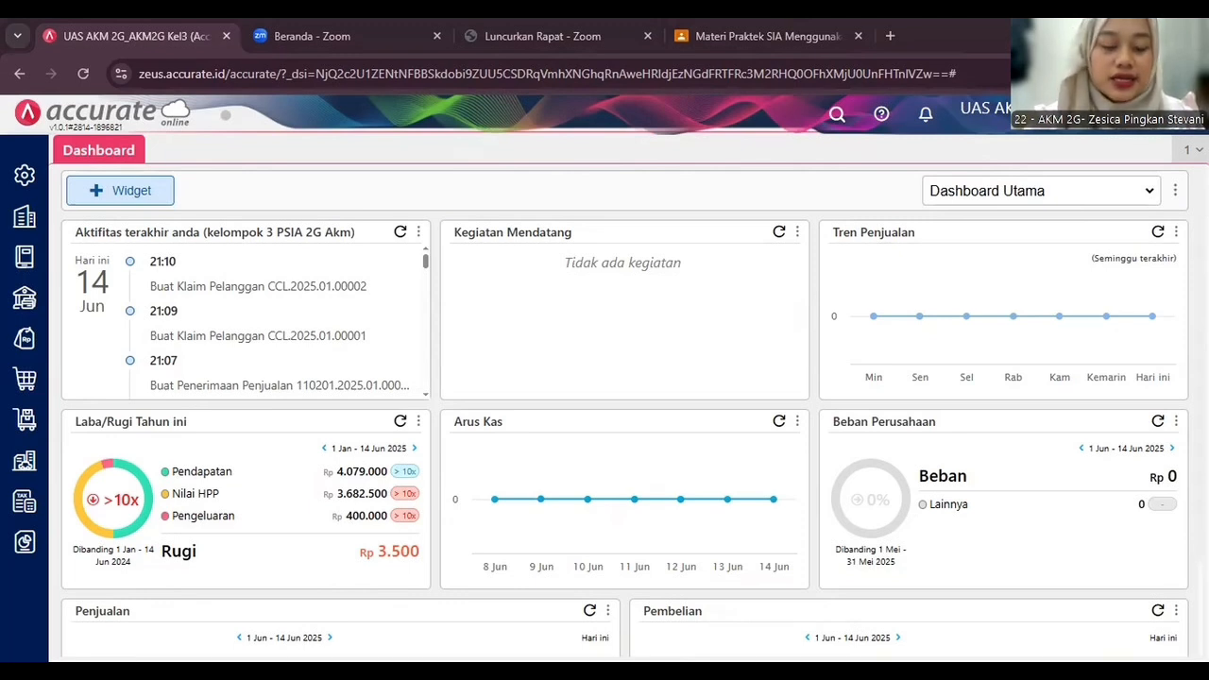
Step: Start a new Faktur Pembelian with Galaxy Indonesia as the Pemasok
click(27, 387)
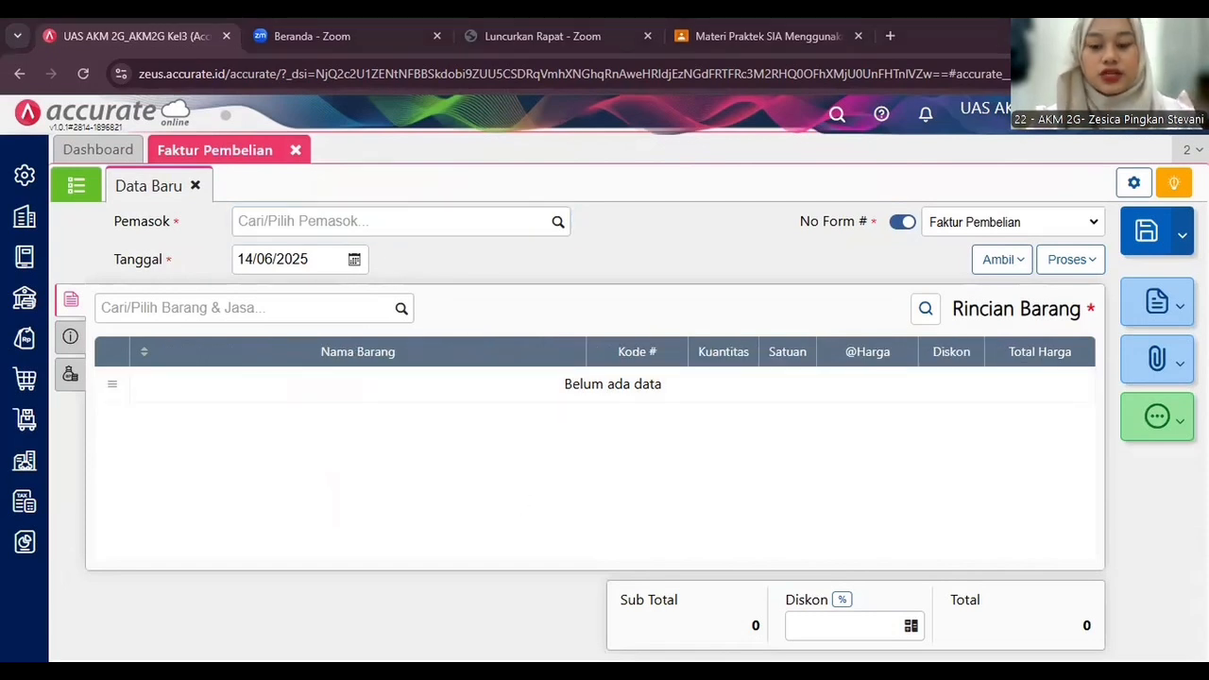
text(Galaxy  Indonesia)
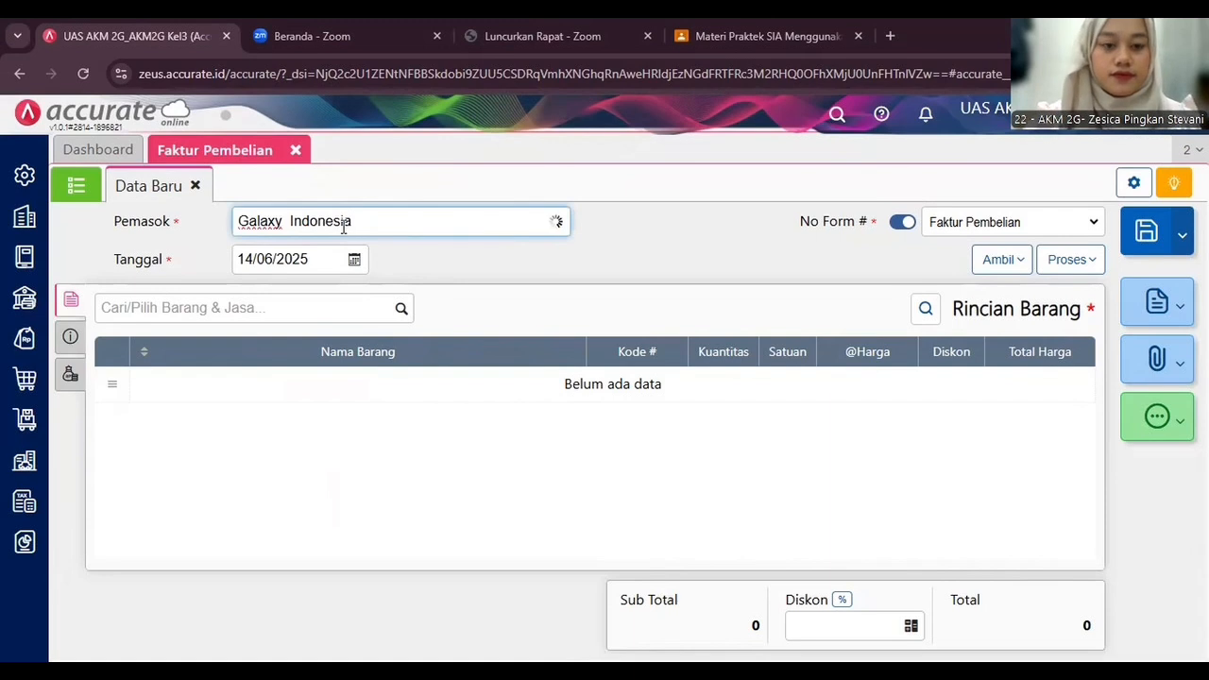
click(354, 287)
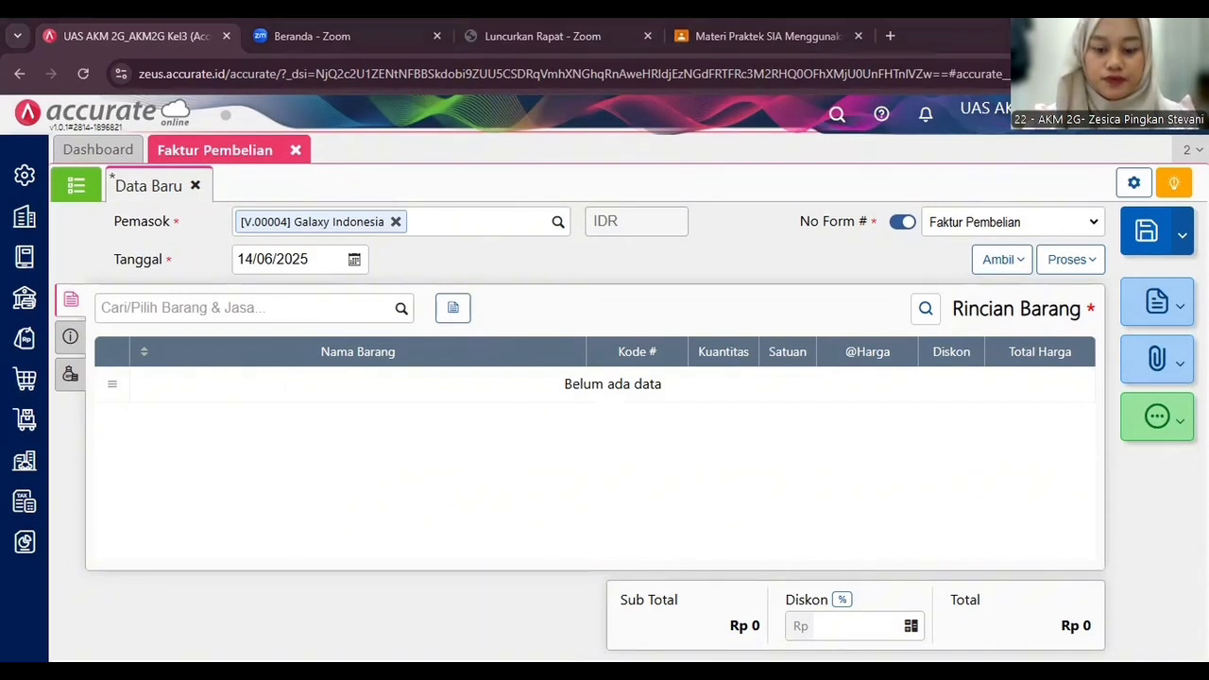
Step: Set the purchase invoice's Tanggal to 20/01/2025
click(310, 266)
text(20012025)
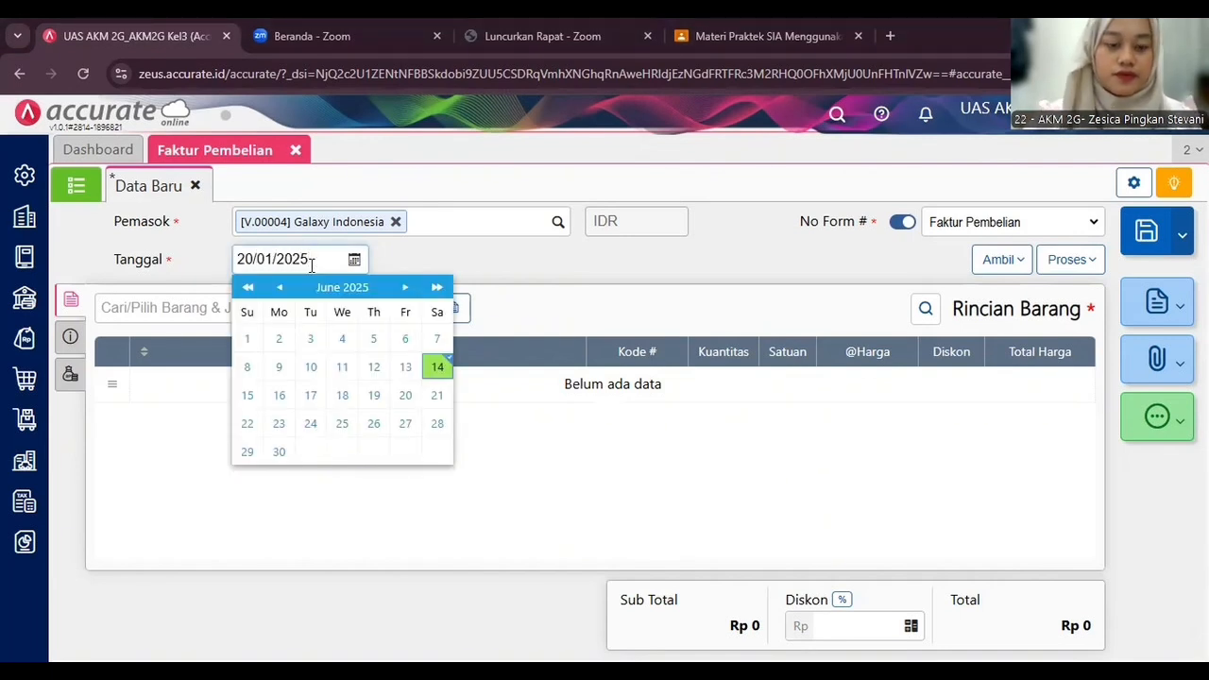
click(391, 268)
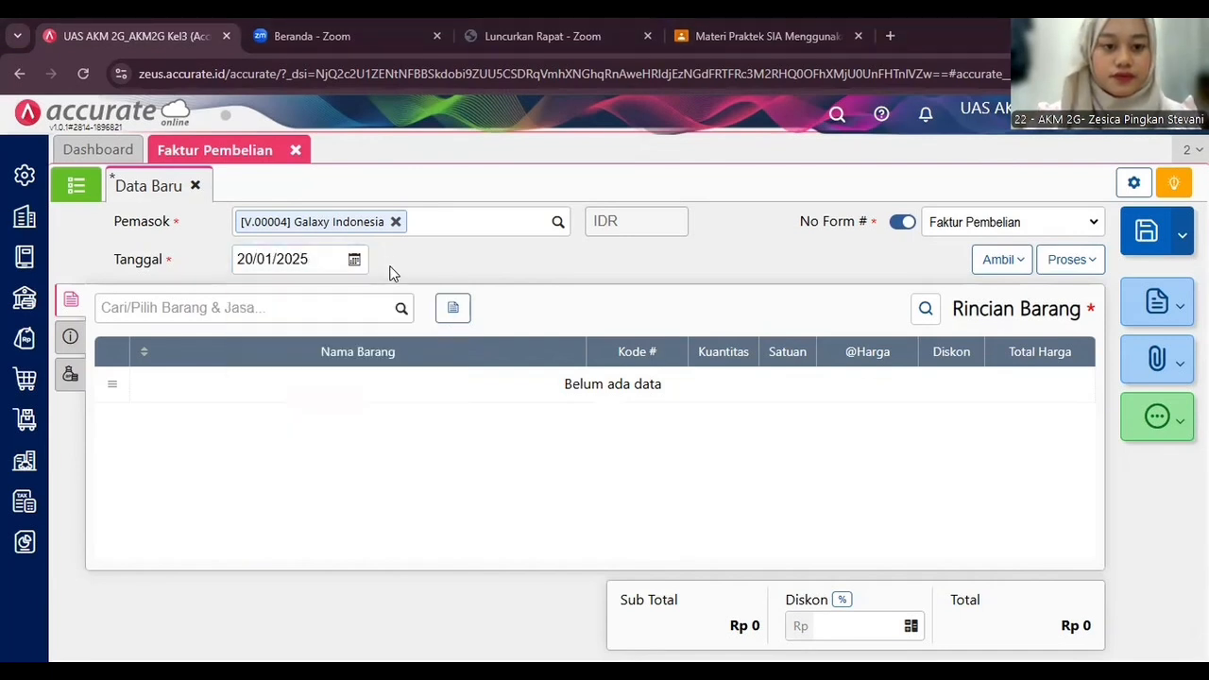
click(455, 319)
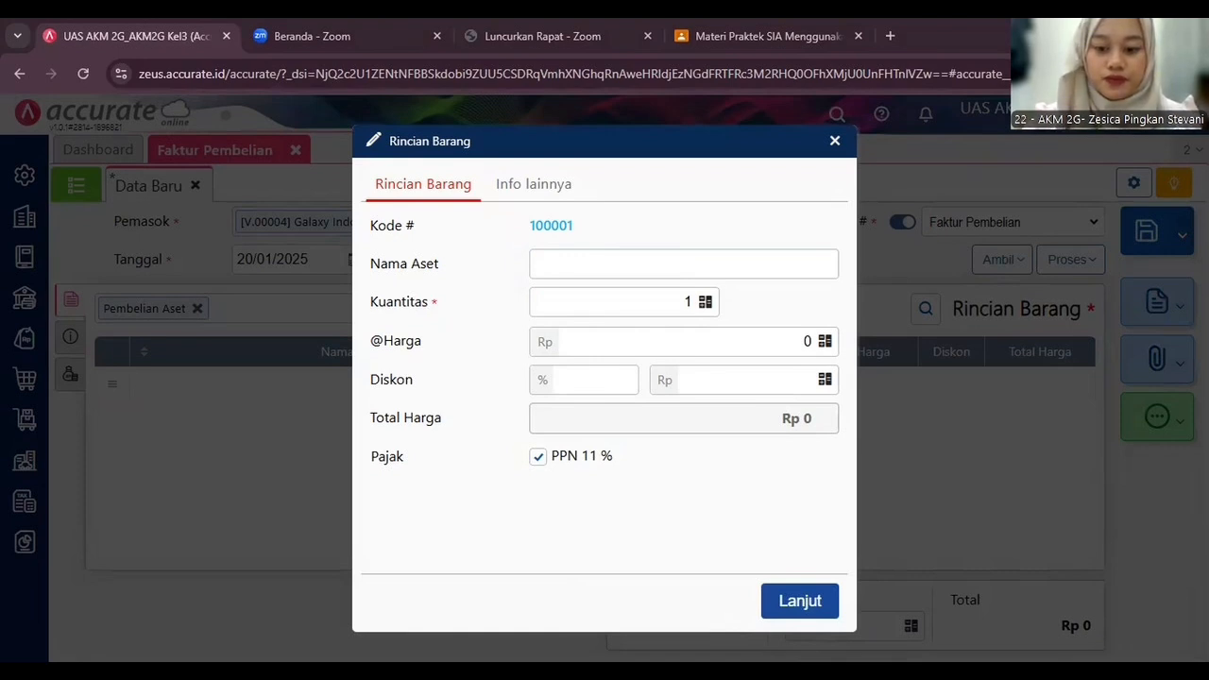
click(686, 268)
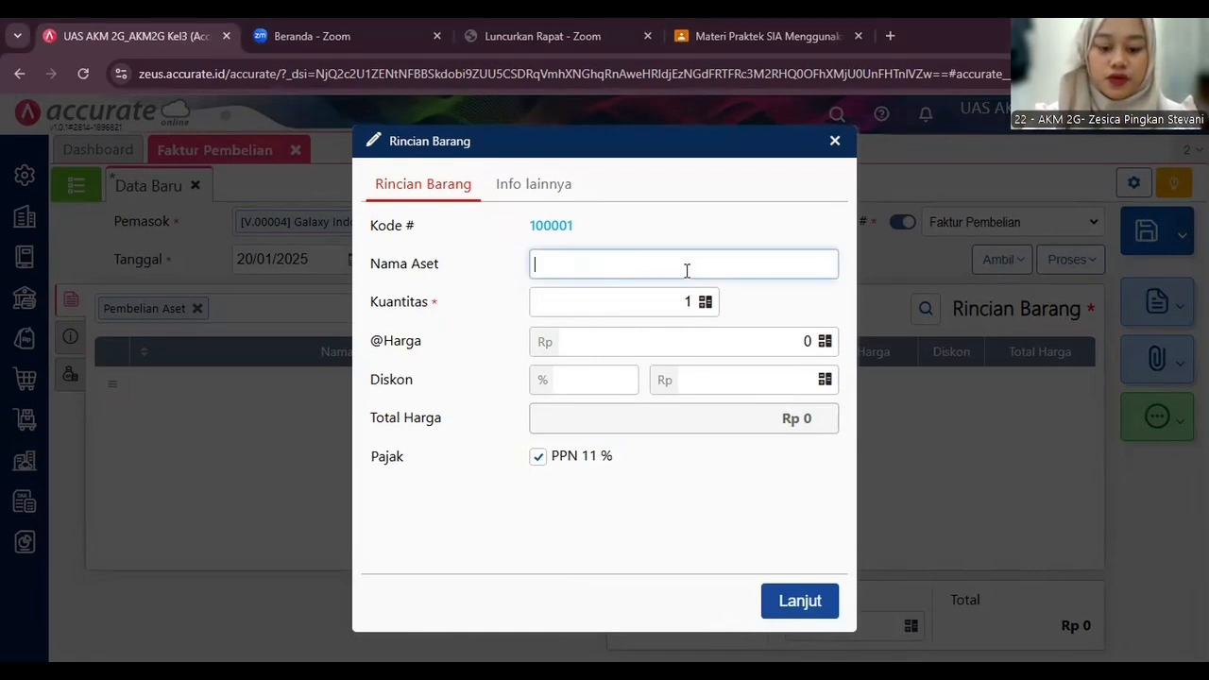
text(Drawer Cash (Medium))
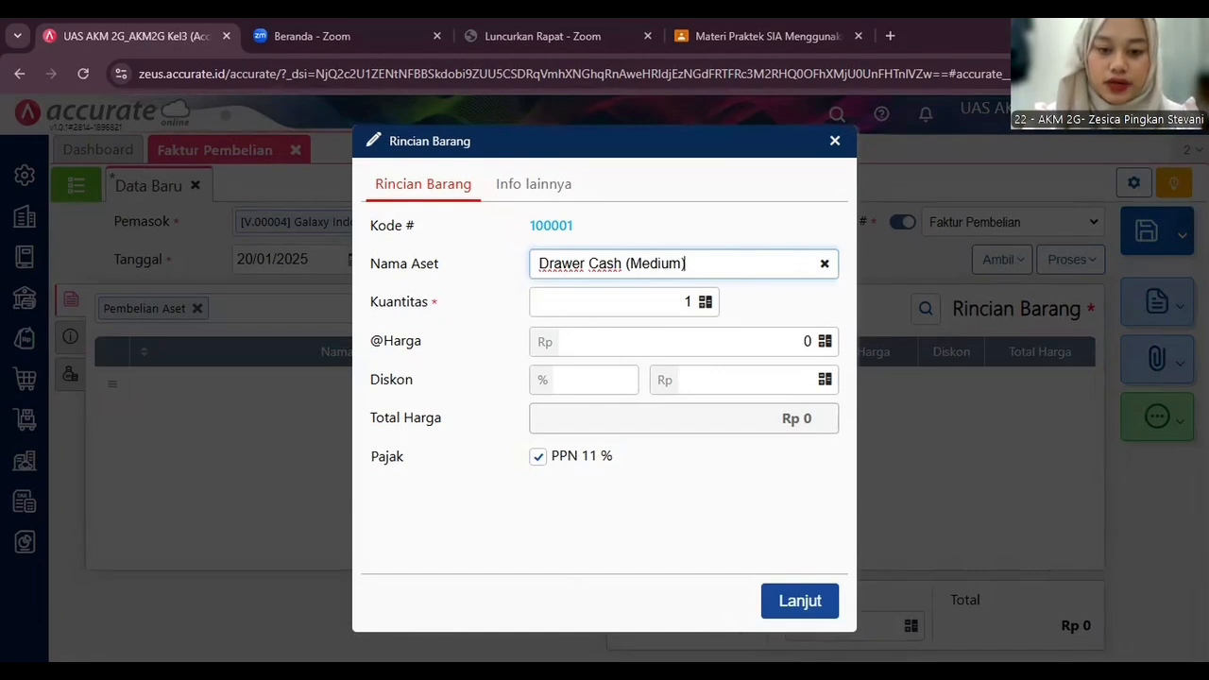
key(alt+Tab)
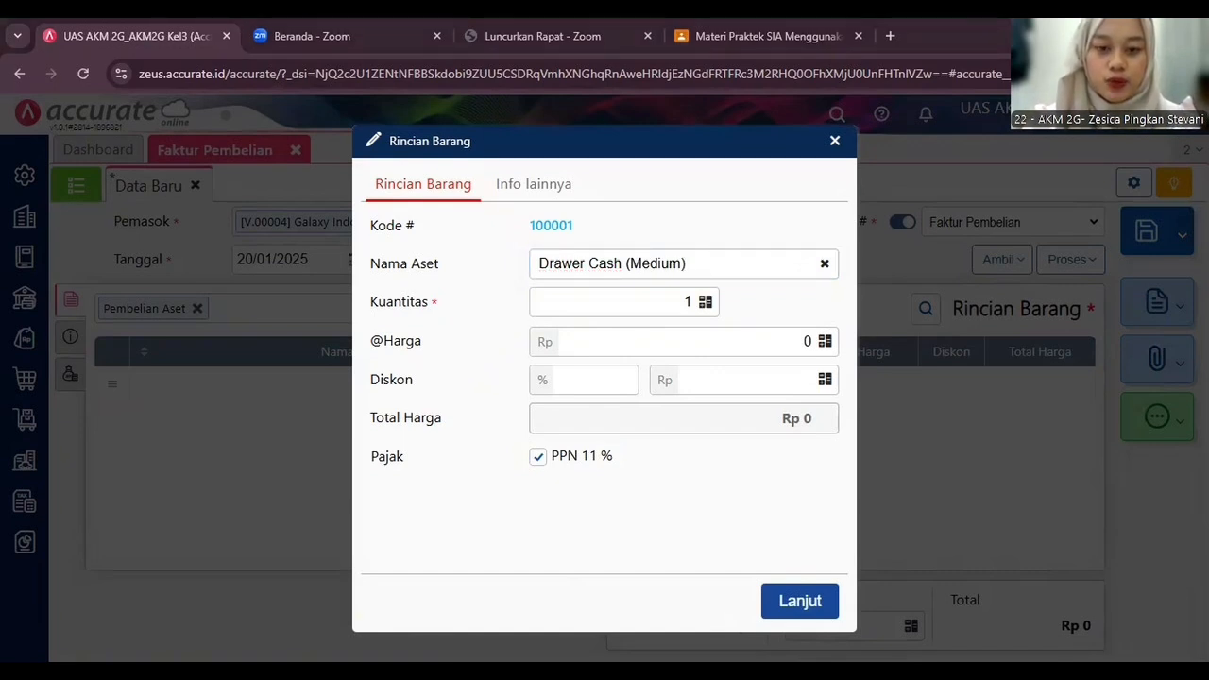
click(808, 341)
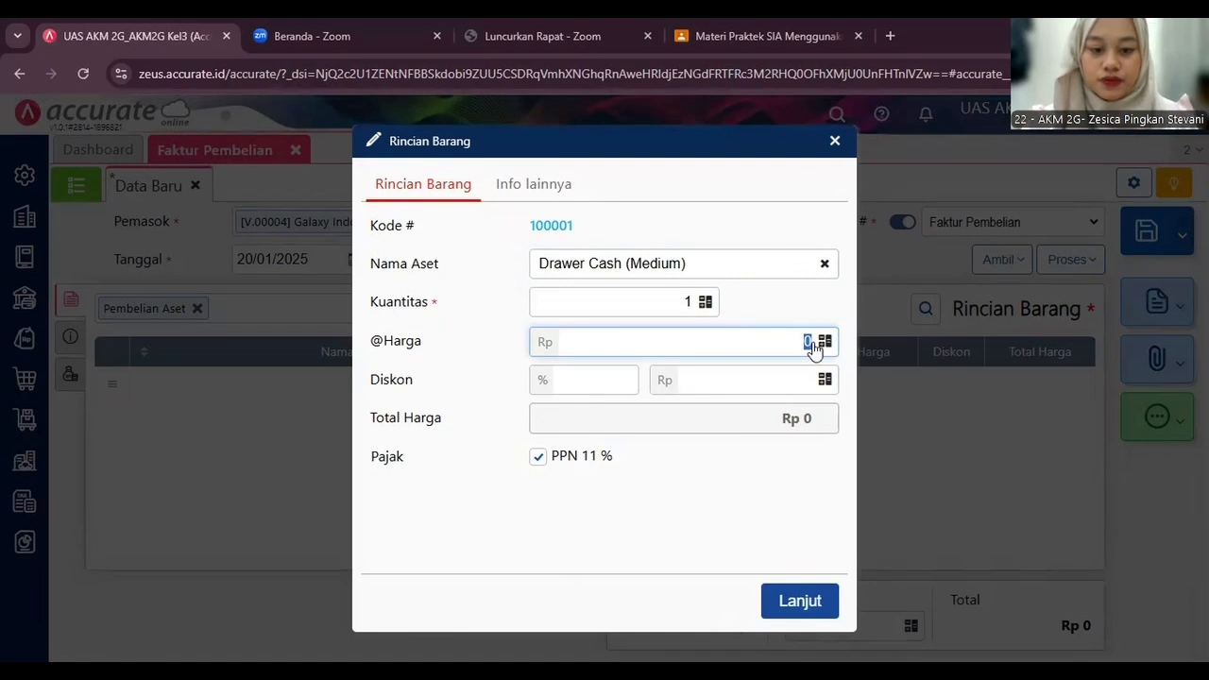
text(250.000)
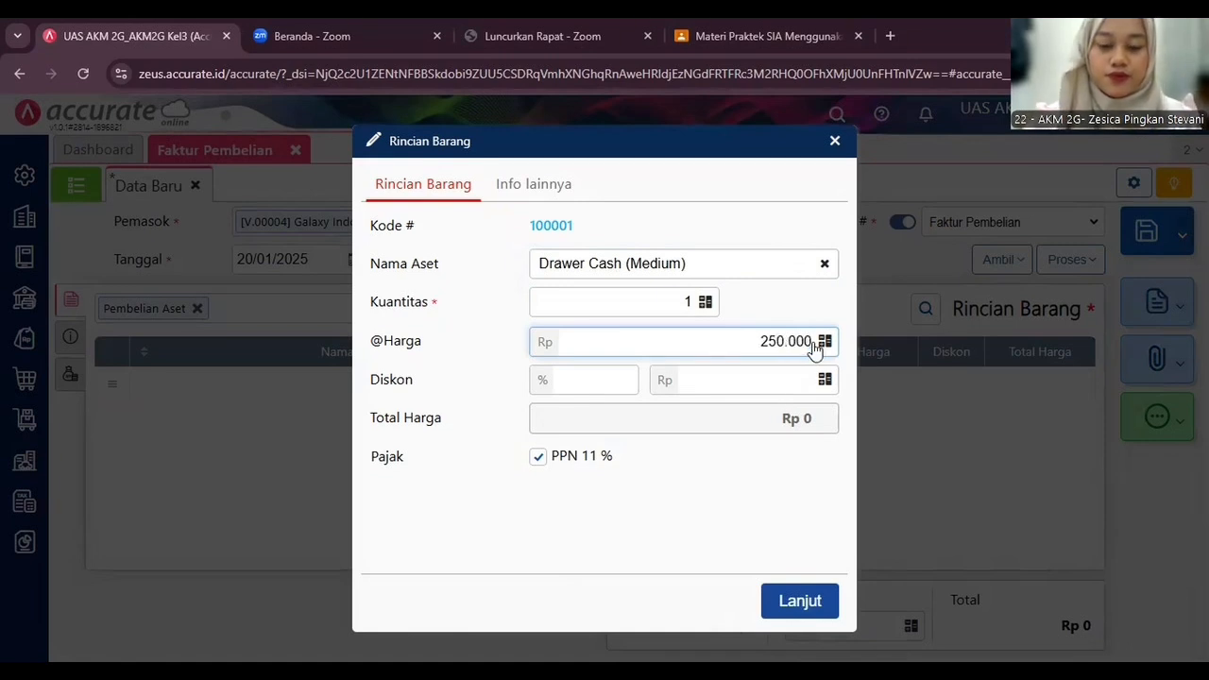
click(743, 461)
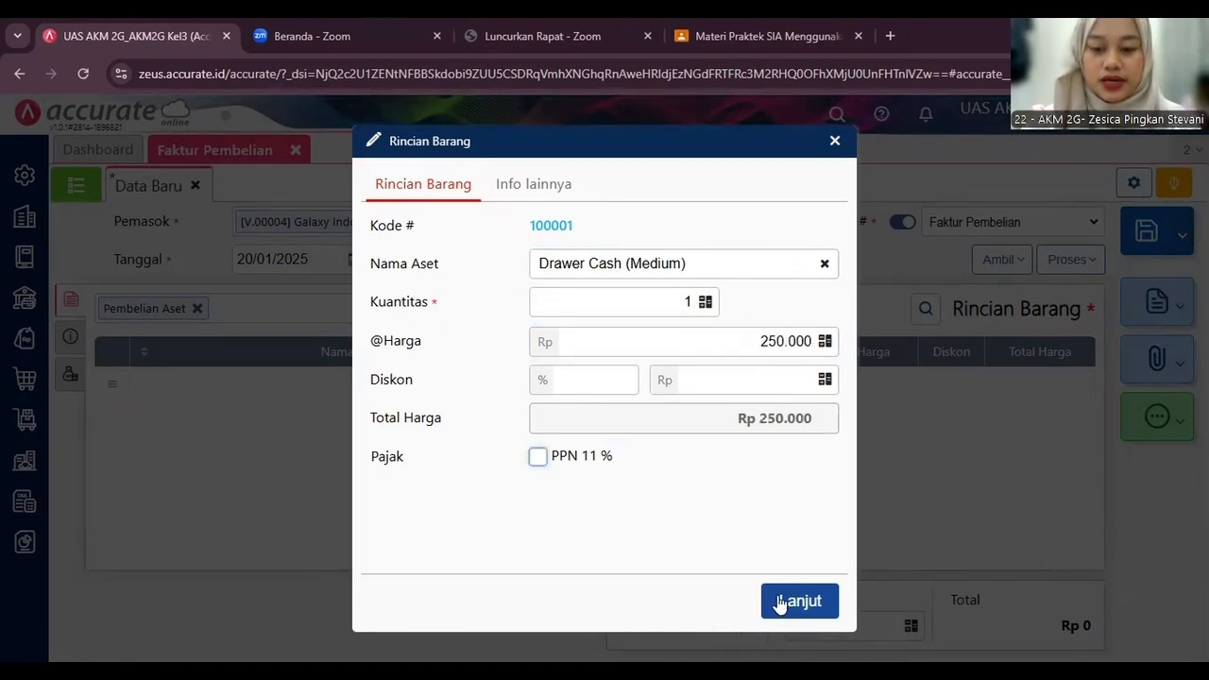
click(798, 602)
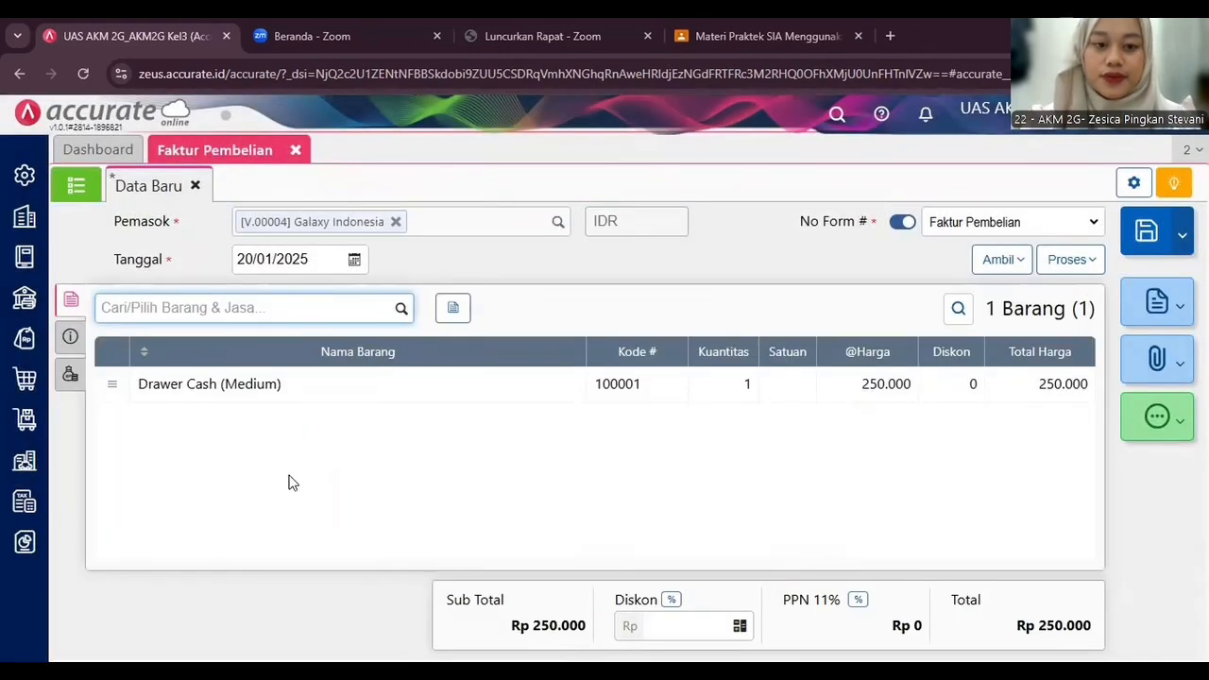
Step: In the invoice's other information, set No Faktur to GI-1024 and Tgl Pengiriman to 20/01/2025
click(71, 340)
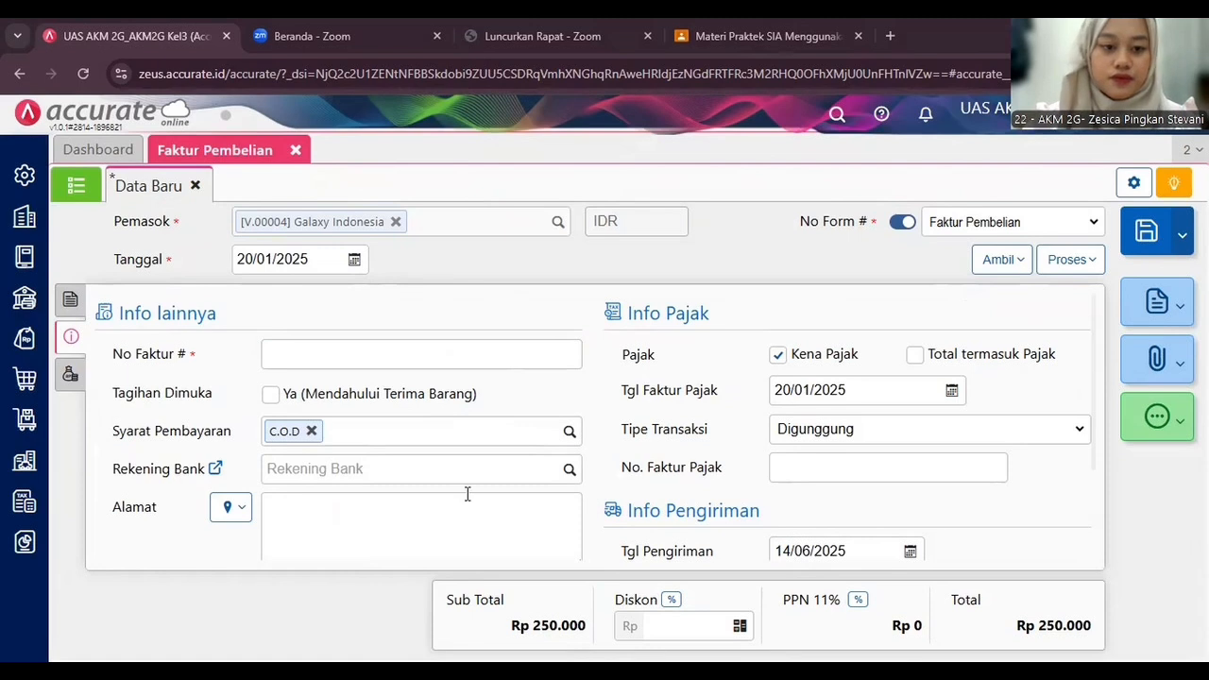
click(429, 357)
text(GI-1024)
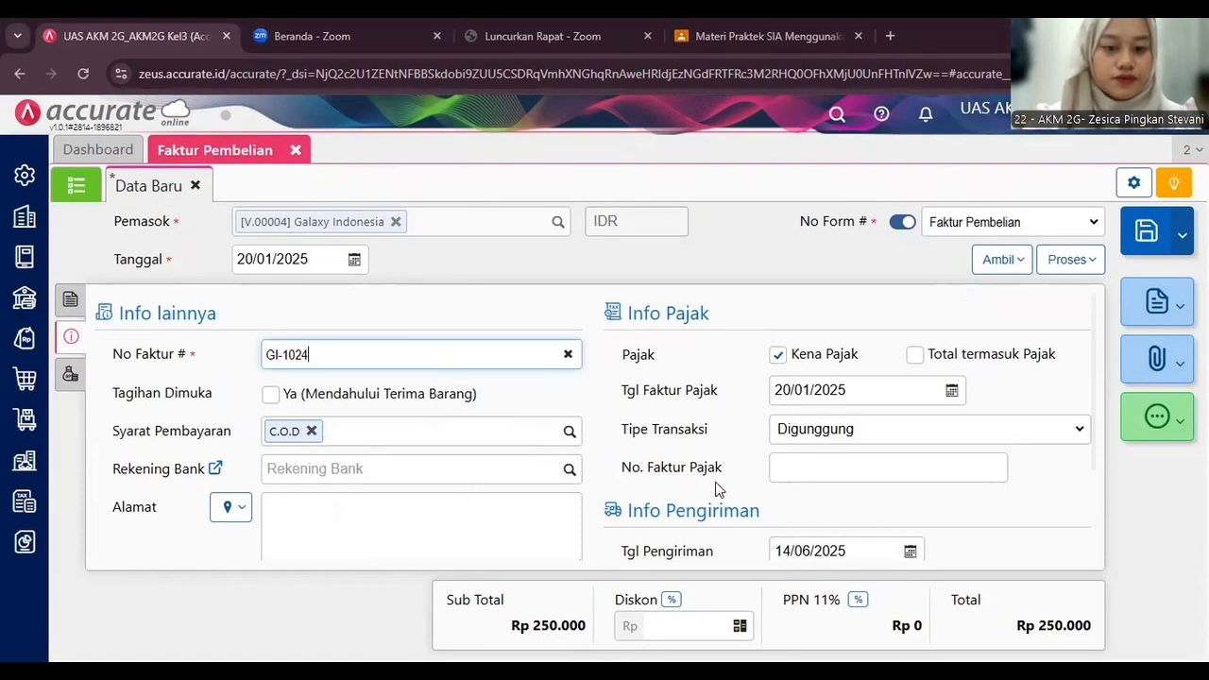
scroll(764, 488, down, 1)
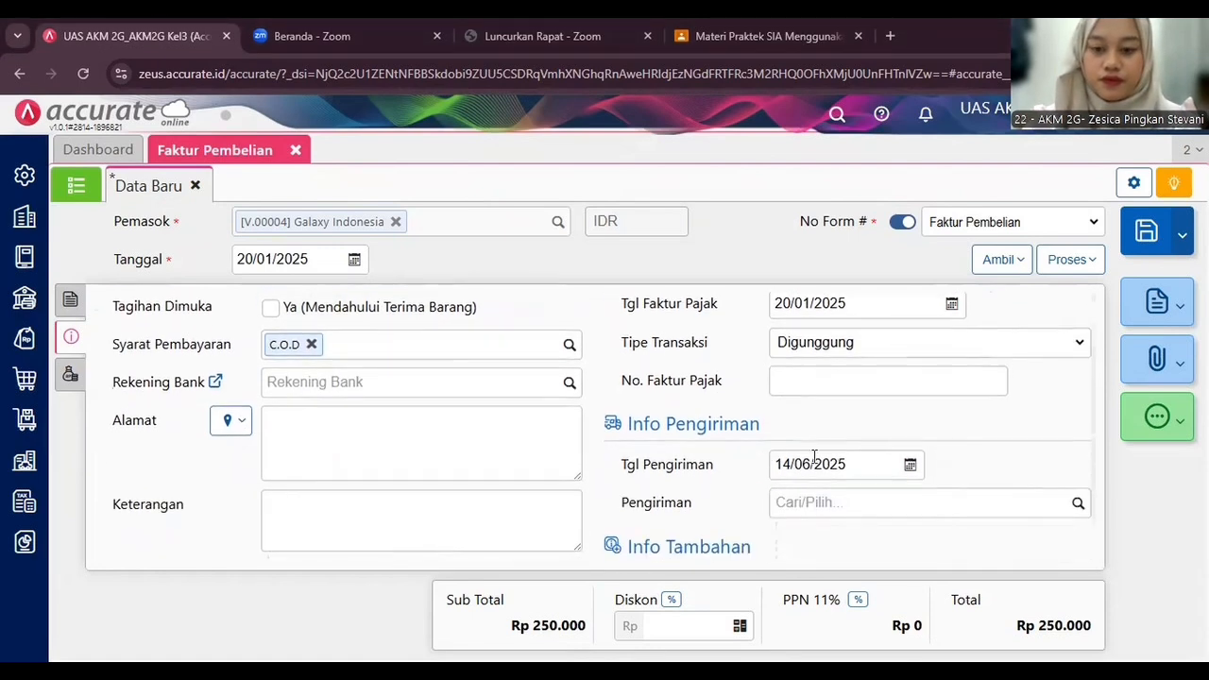
click(863, 465)
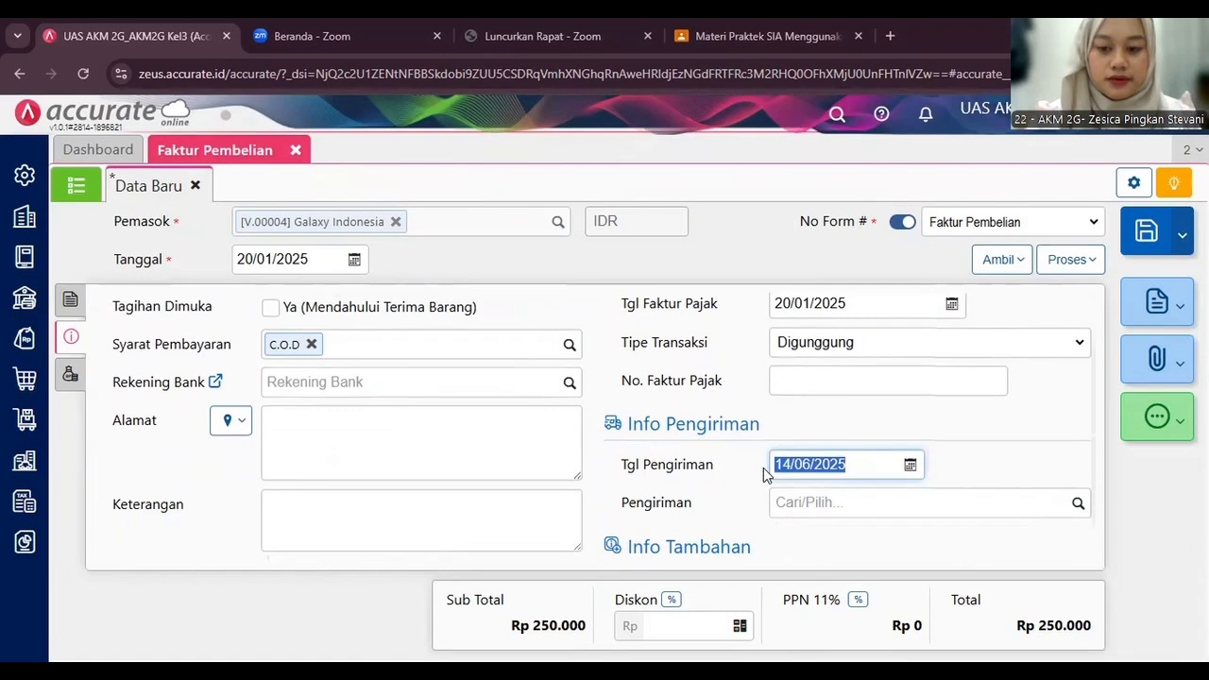
text(20/01/202)
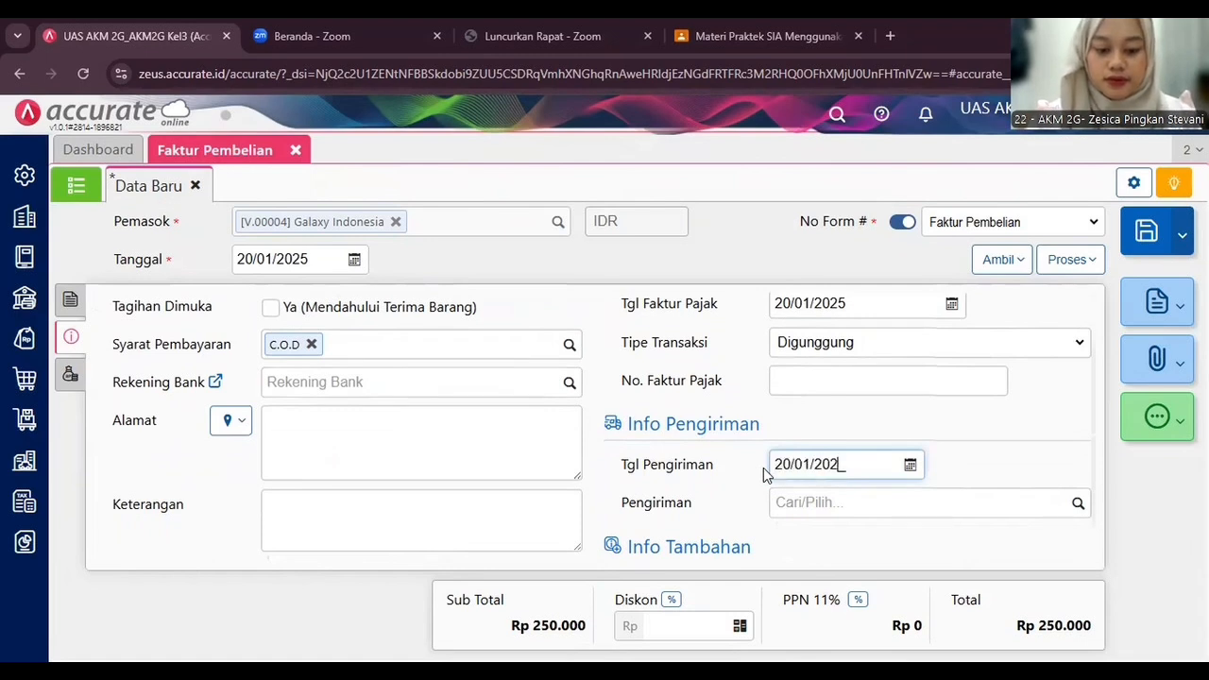
text(5)
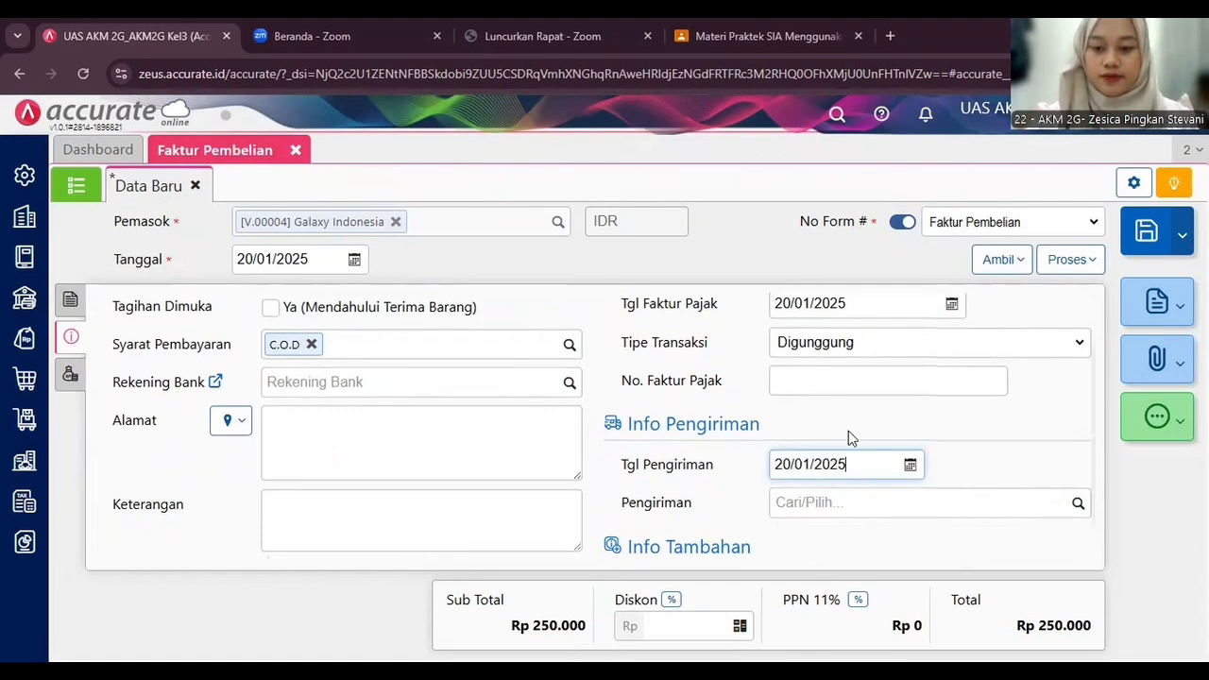
scroll(848, 431, down, 1)
click(964, 434)
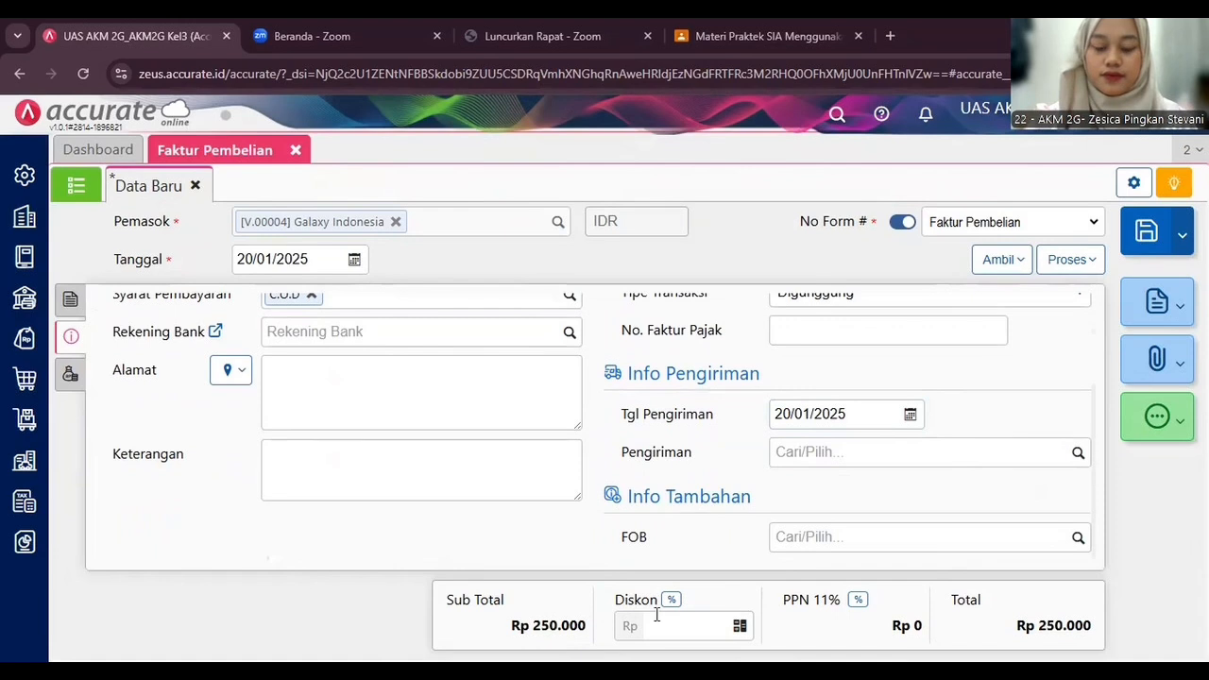
Step: Apply PPN 11% to the Drawer Cash (Medium) line and process the invoice to Pembayaran
scroll(569, 491, up, 3)
click(83, 300)
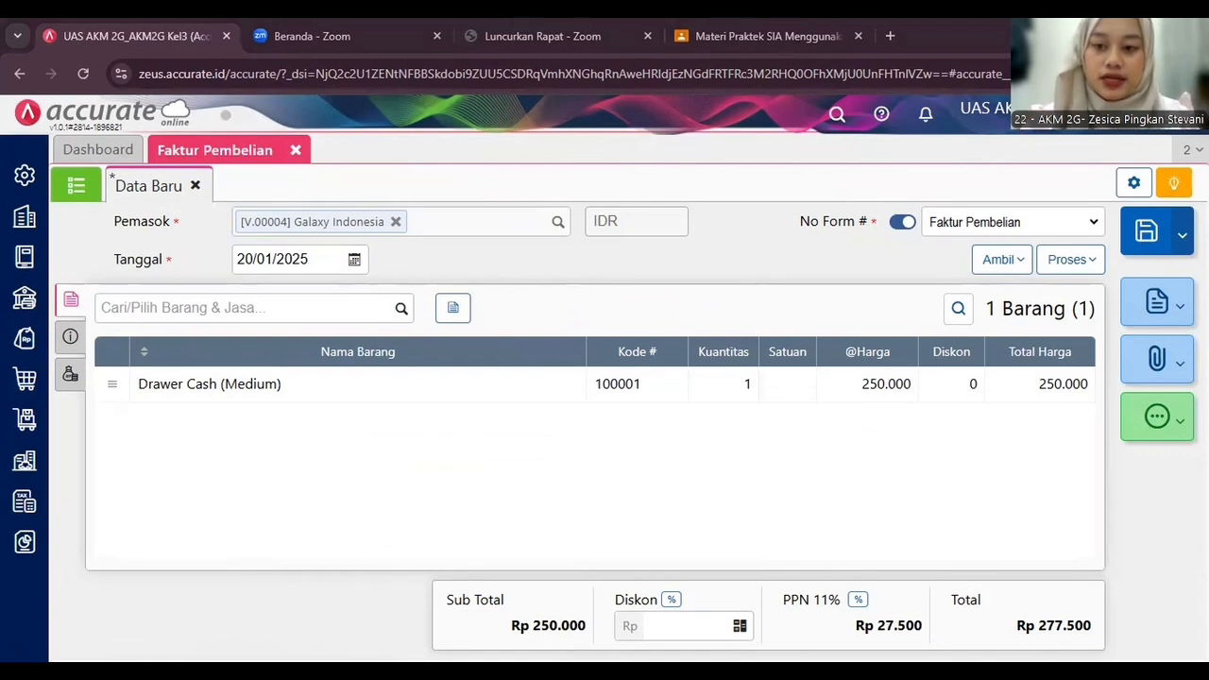
click(1071, 261)
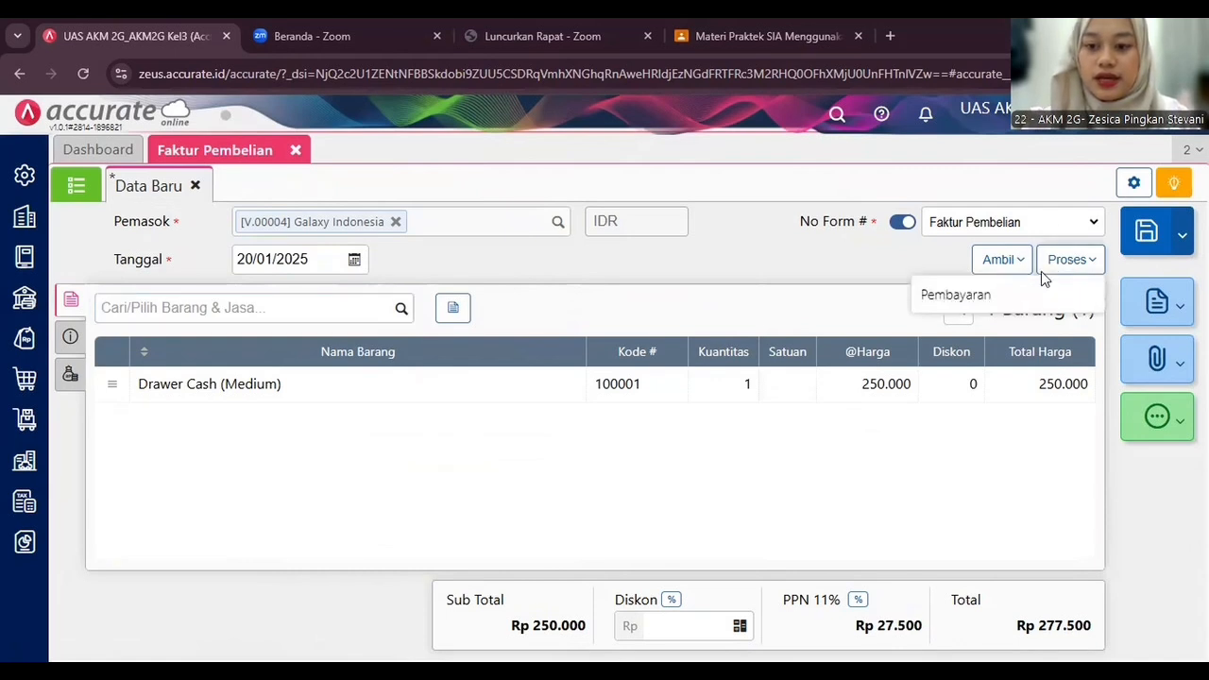
click(995, 304)
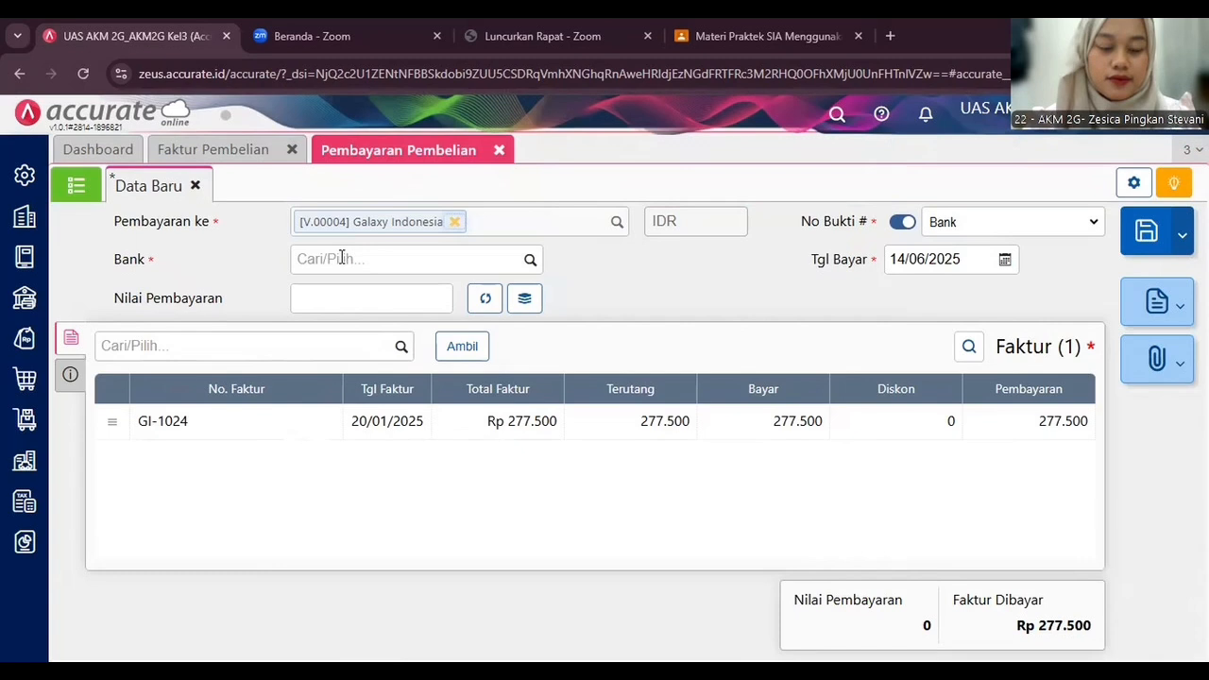
Step: Set the payment's Bank to Bank BCA IDR
click(342, 258)
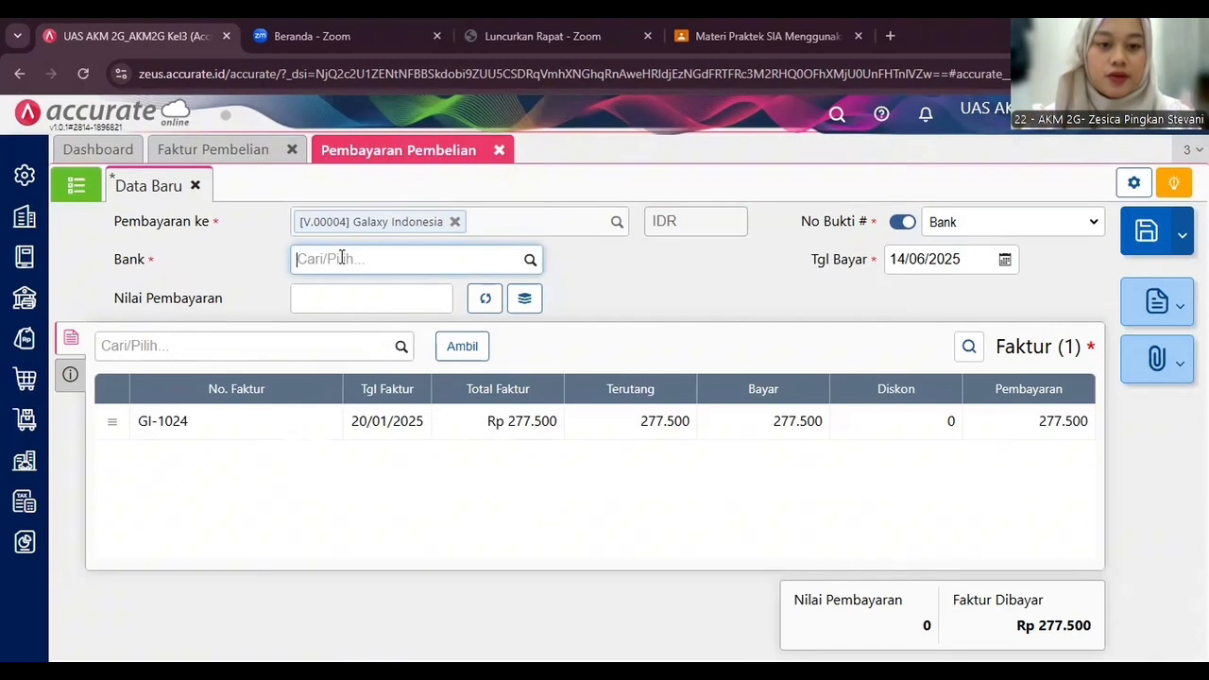
text(bank bca)
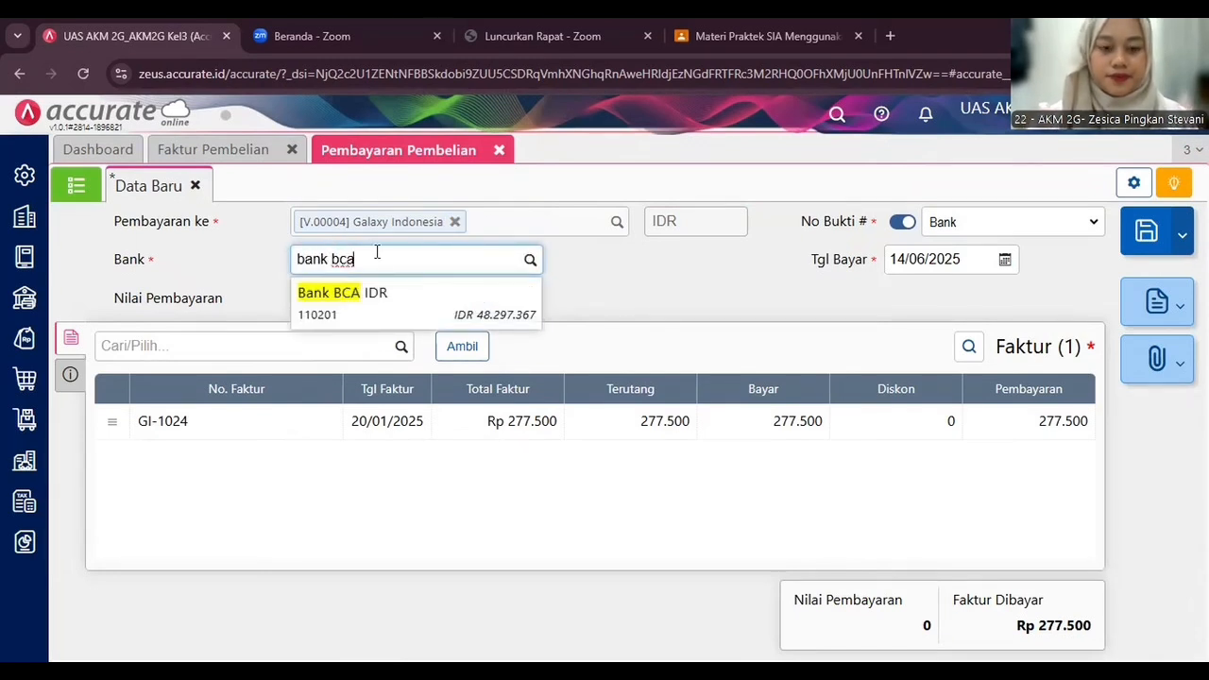
click(412, 298)
click(412, 296)
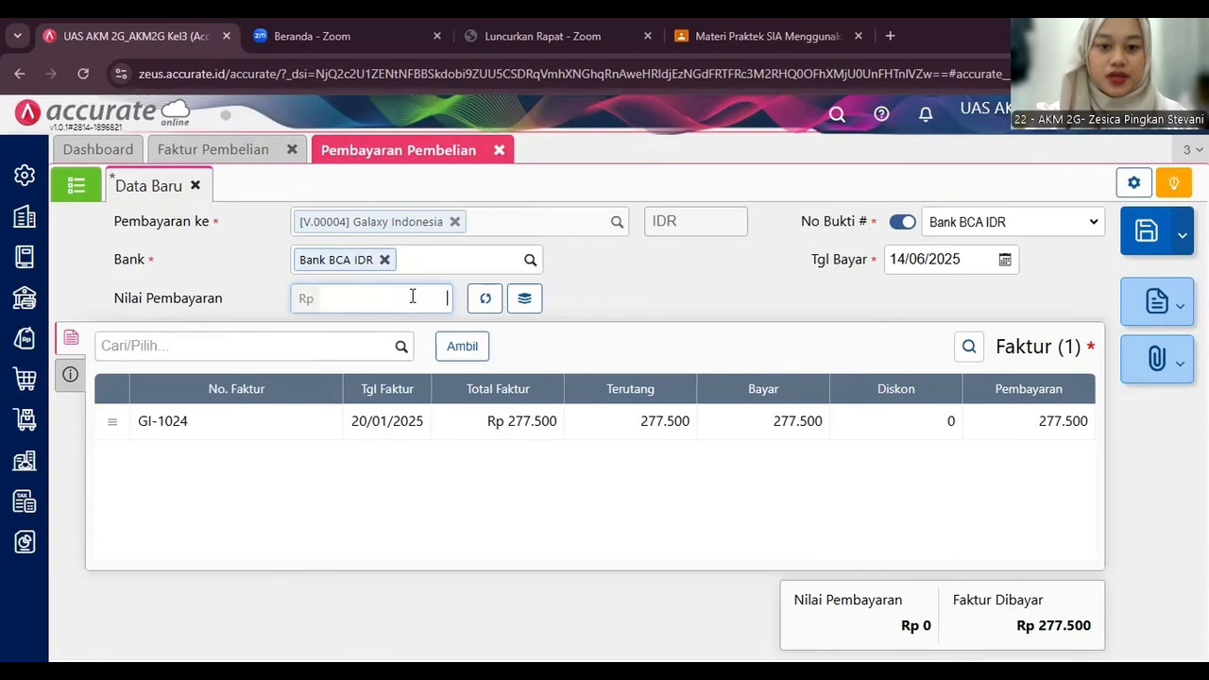
Step: Set Tgl Bayar to 20/01/2025 and fill Nilai Pembayaran with the invoice amount of 277.500
click(902, 266)
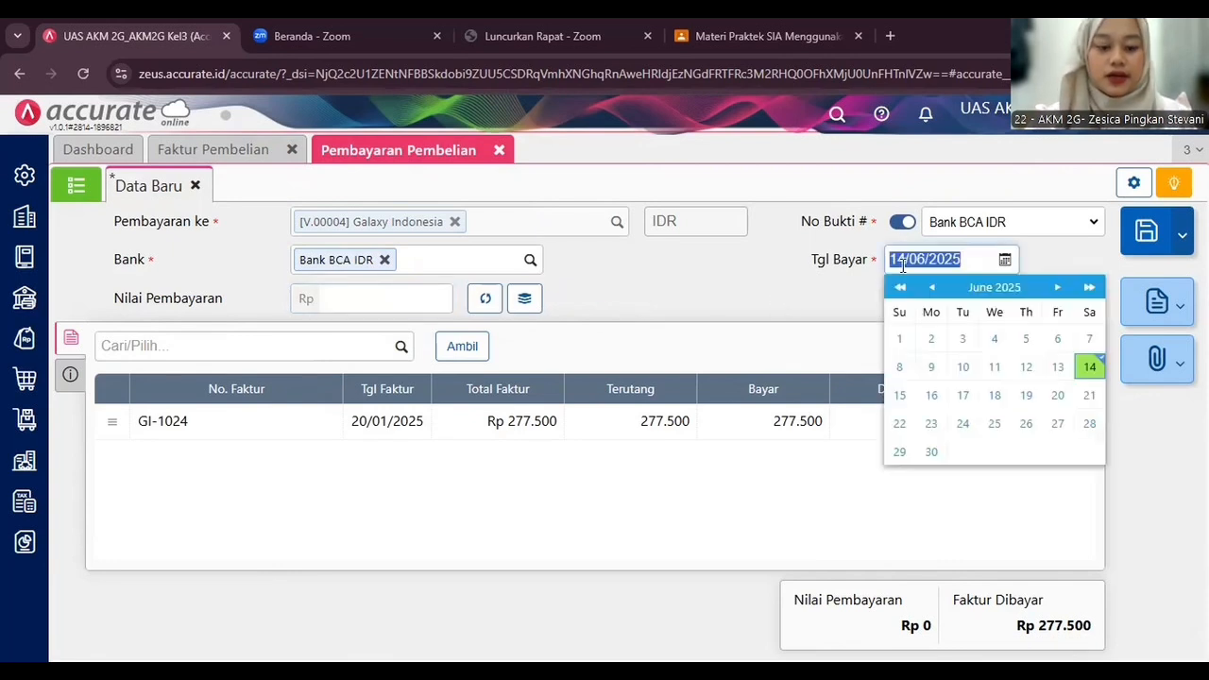
text(20/01/2025)
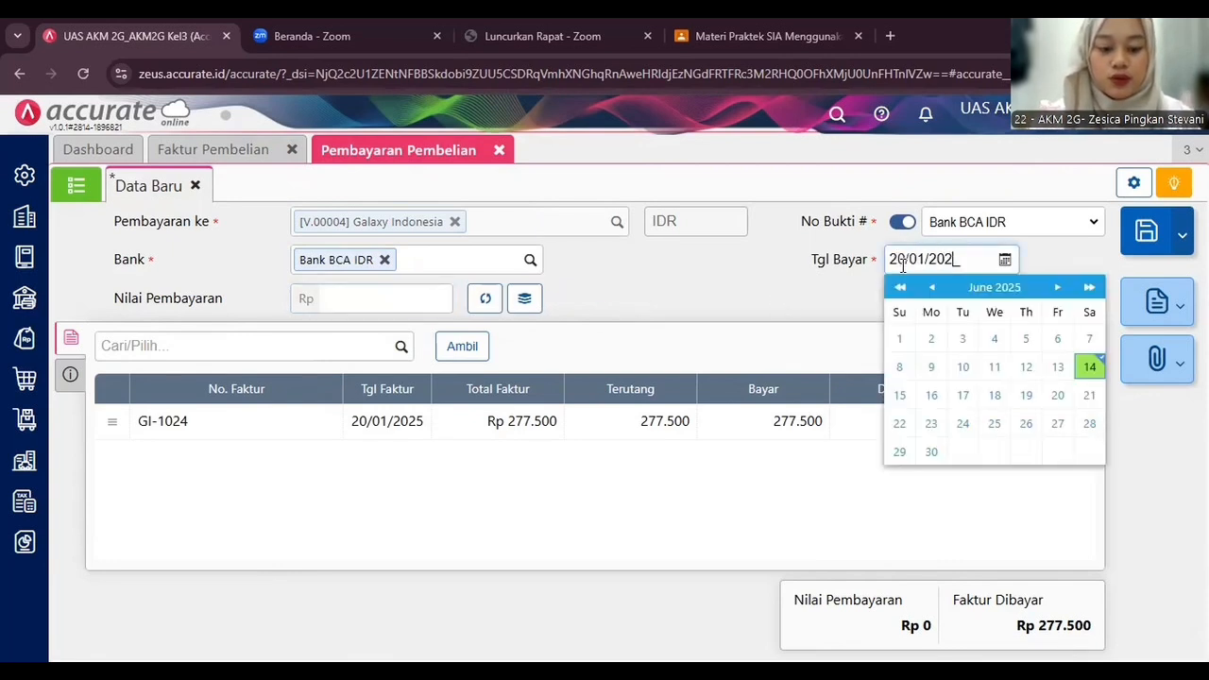
click(798, 334)
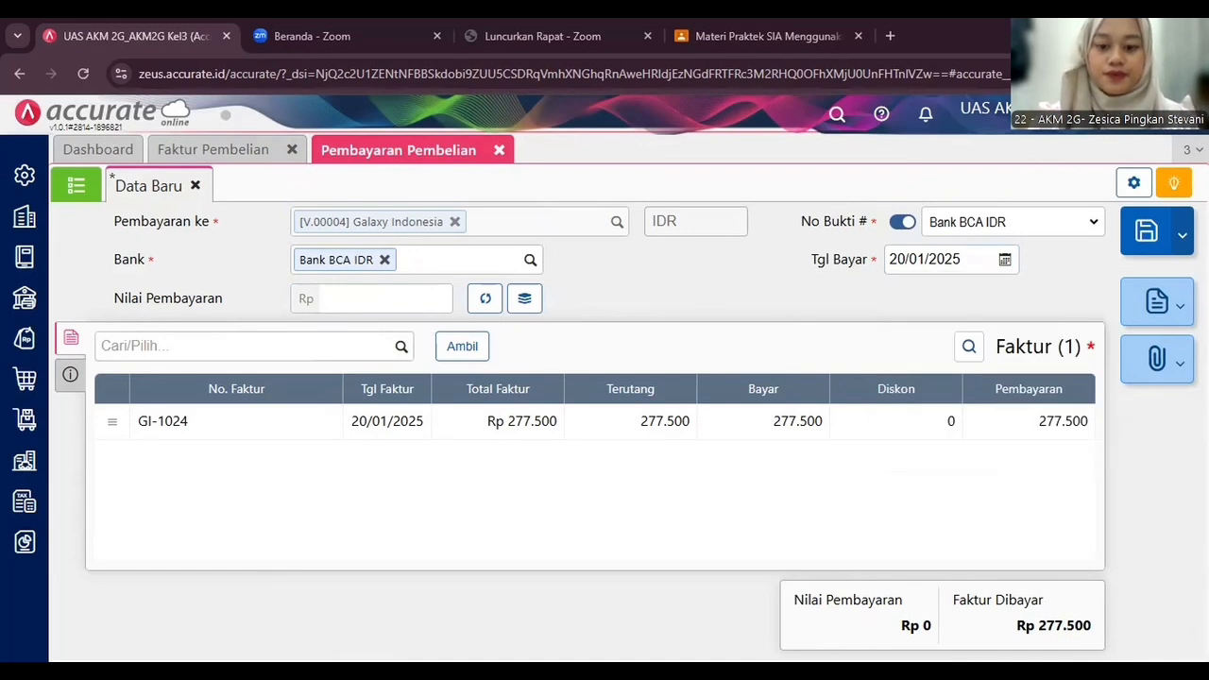
click(486, 299)
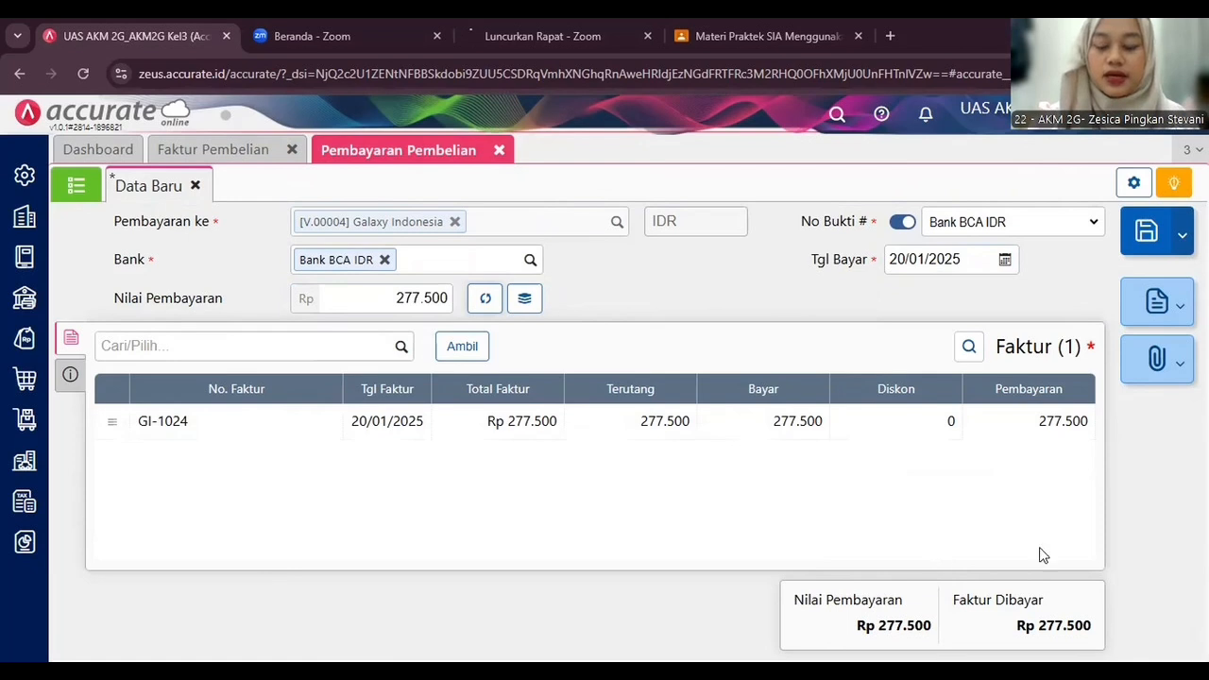
Step: Set Metode Bayar to Transfer Bank, save the payment, and close the payment and purchase invoice pages
click(69, 378)
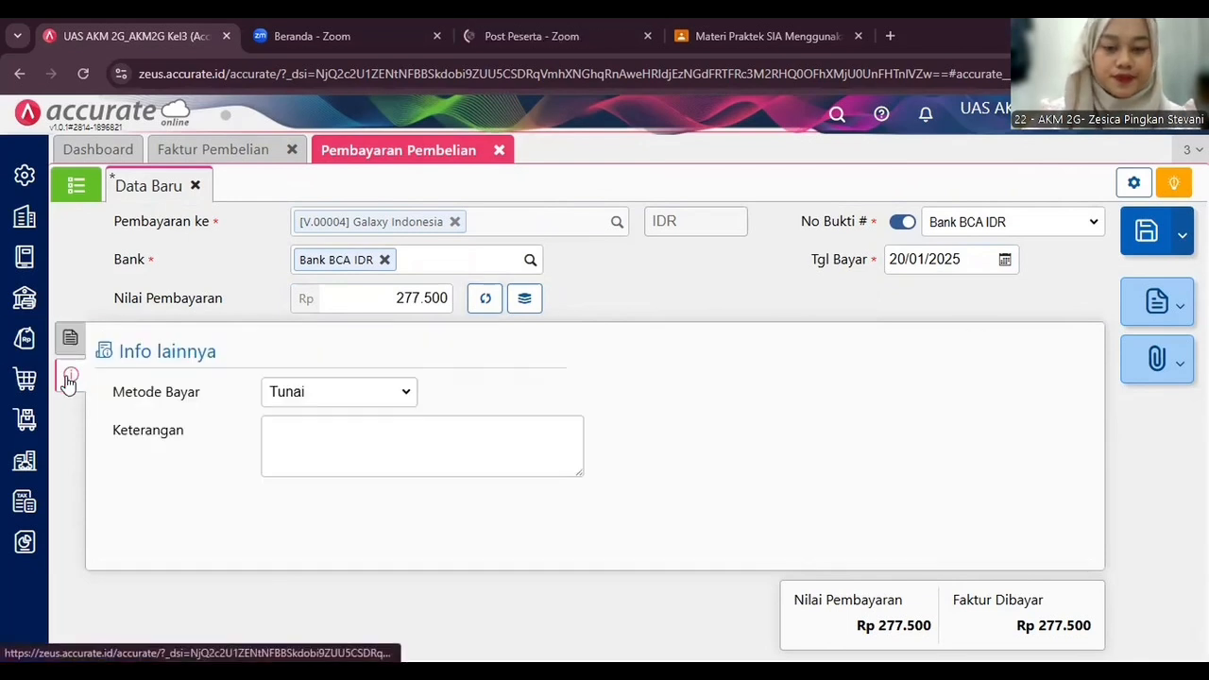
click(333, 394)
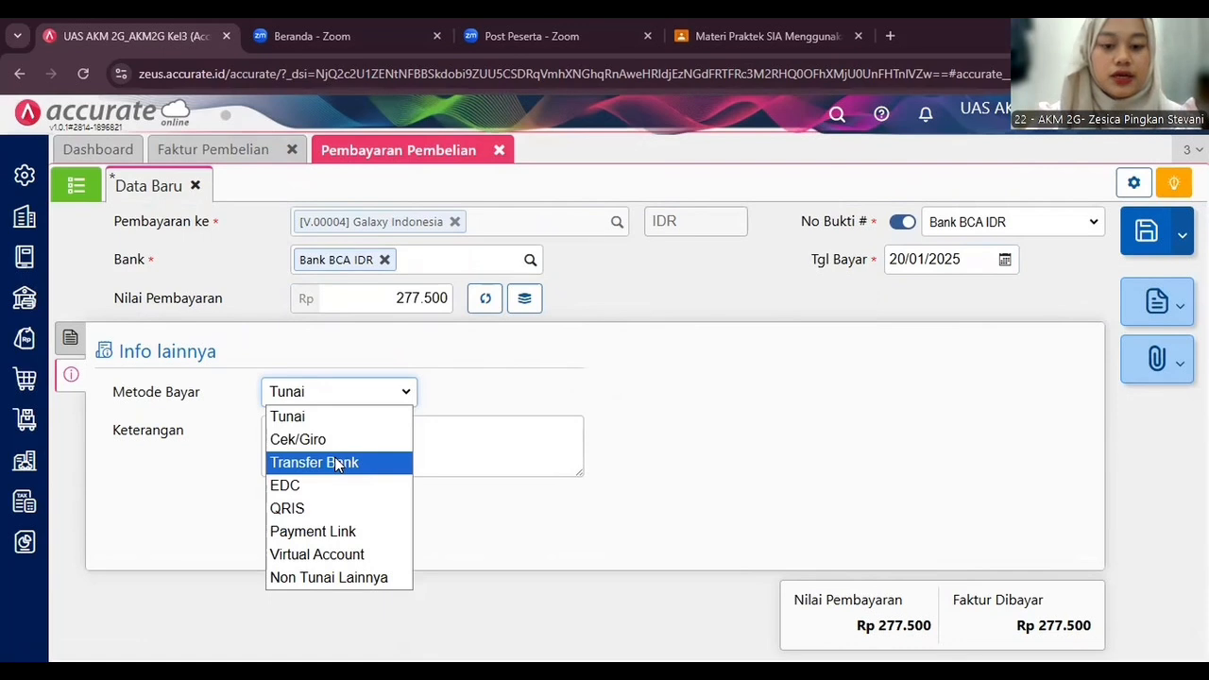
click(337, 463)
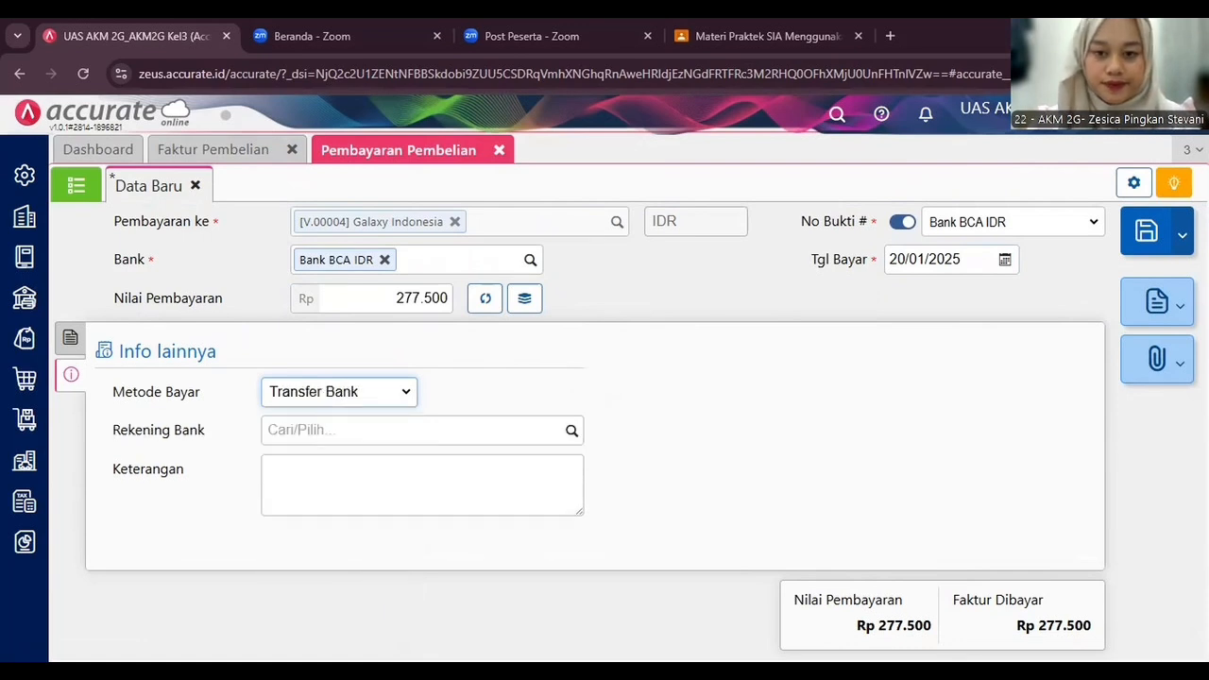
click(1148, 236)
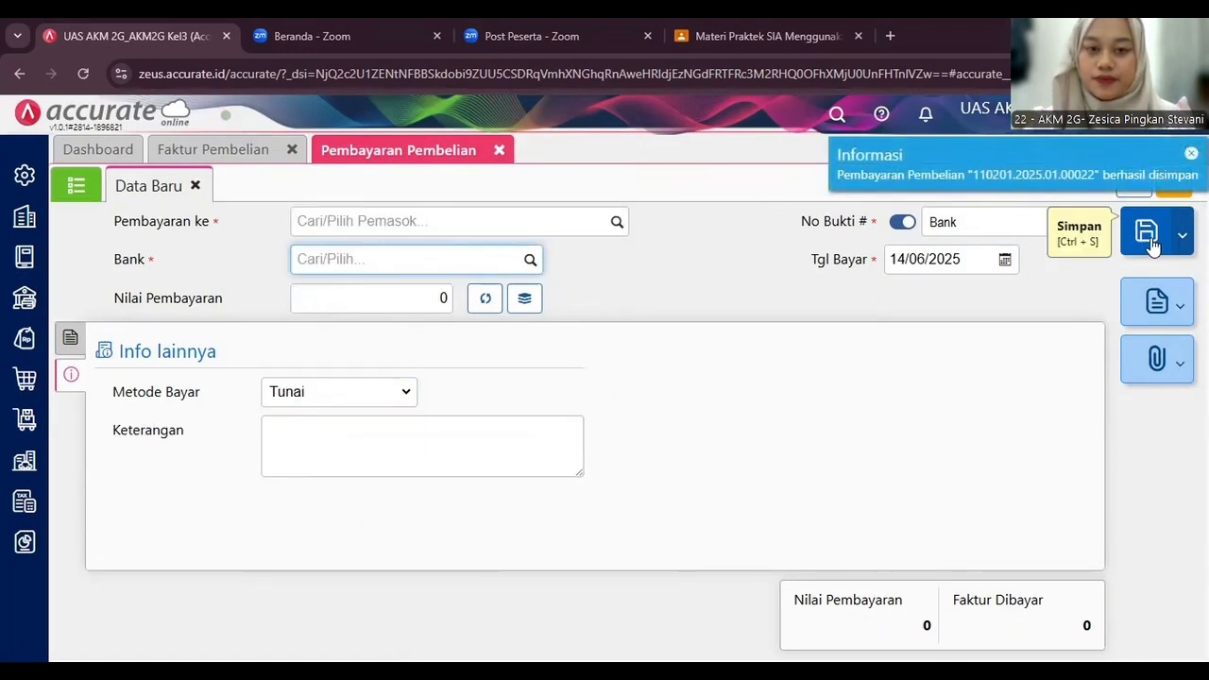
click(499, 151)
click(293, 150)
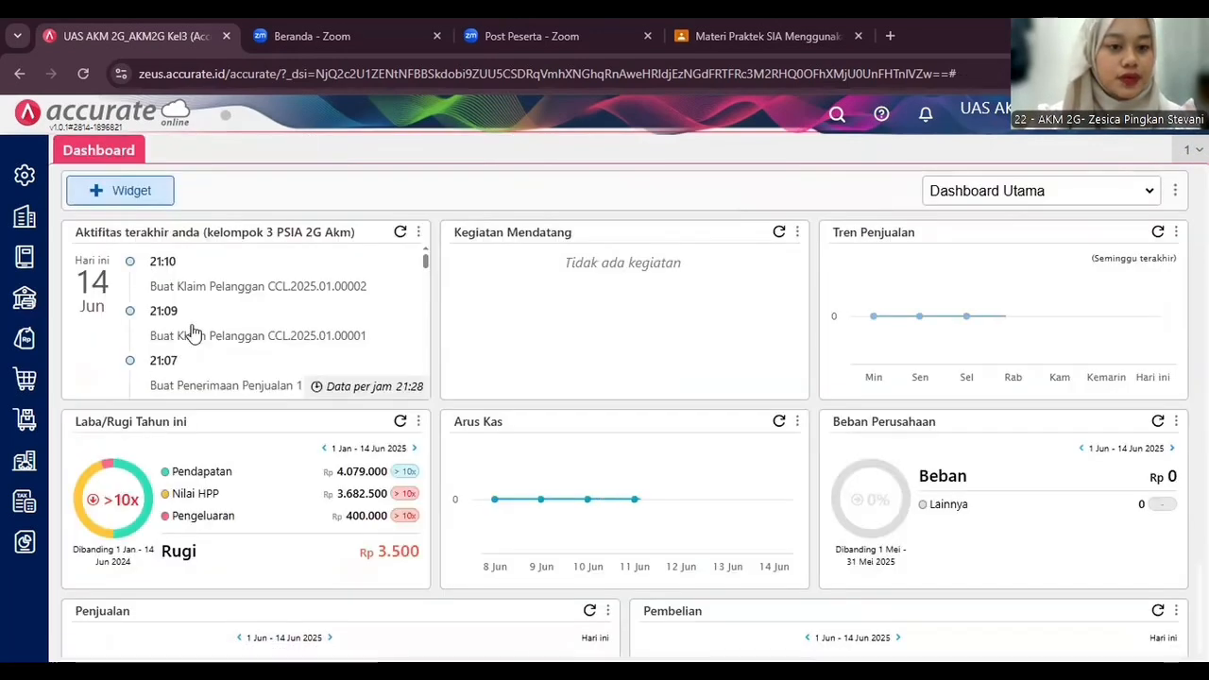
Step: Open the list of recorded Aset Tetap
click(25, 465)
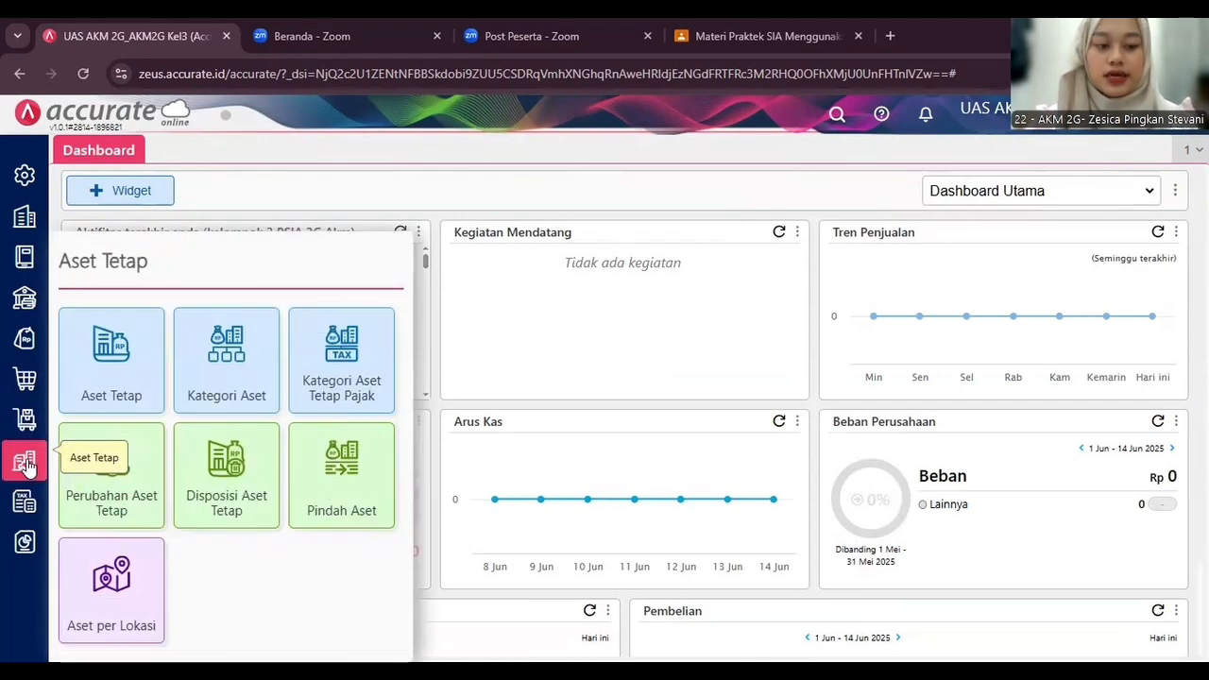
click(109, 380)
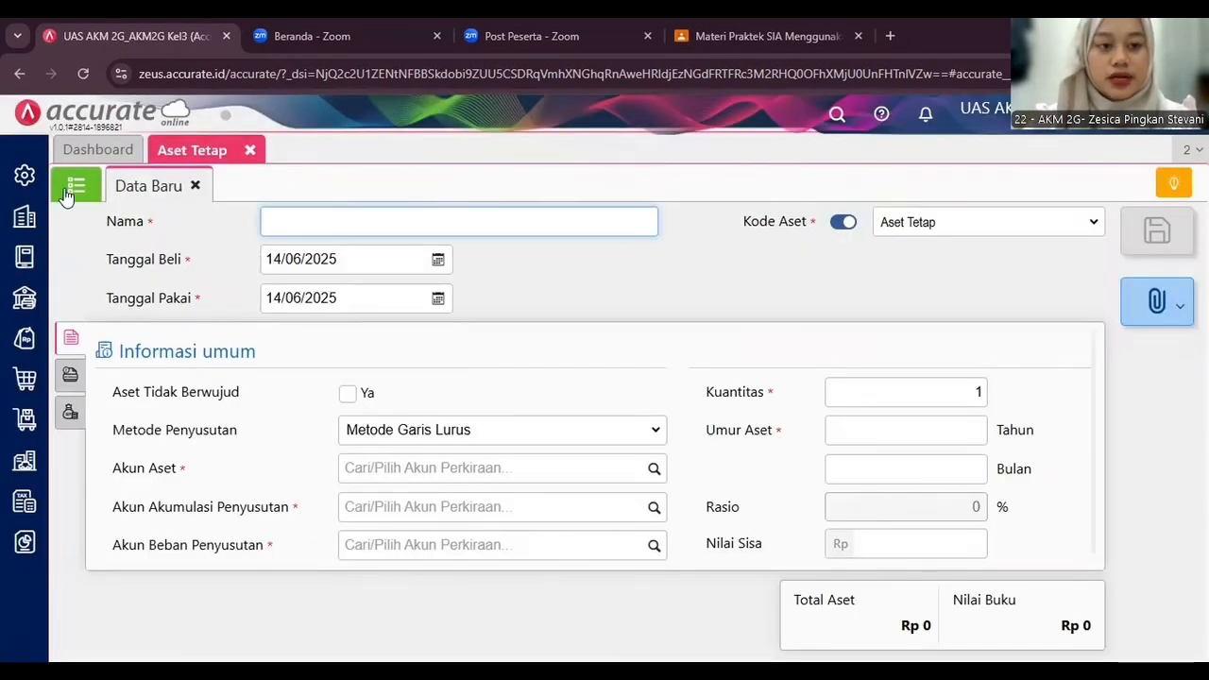
click(66, 191)
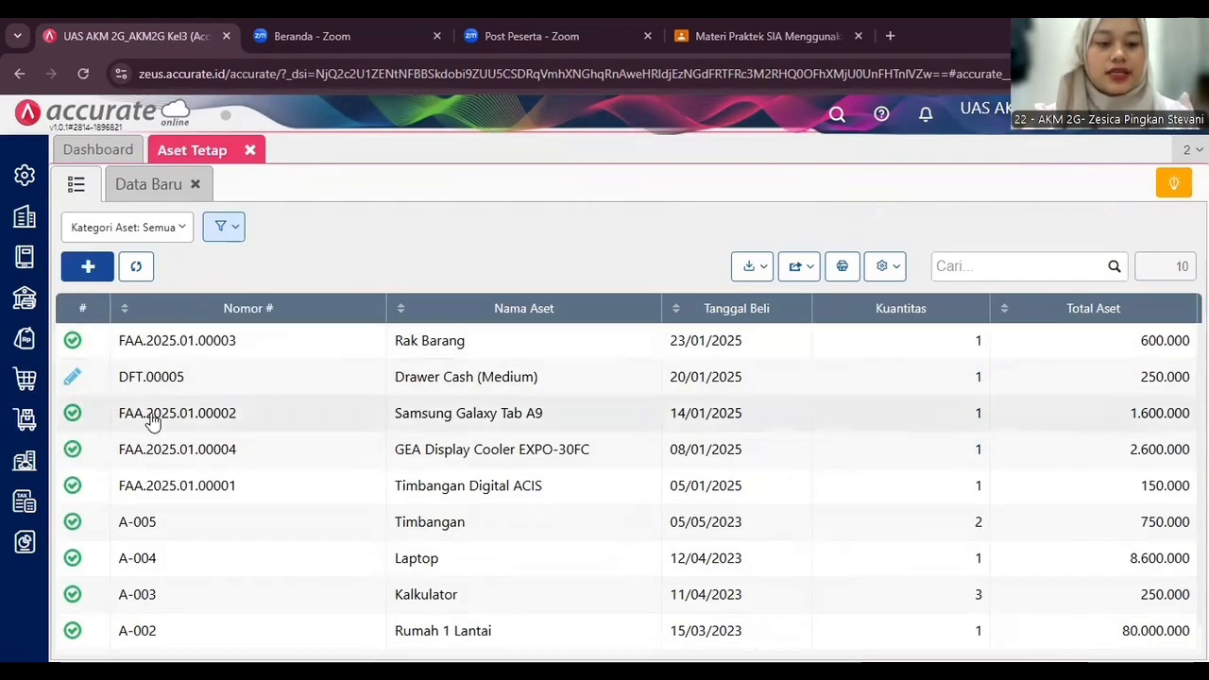
Step: Open the draft asset record for Drawer Cash (Medium) and set its Metode Penyusutan to Metode Garis Lurus
click(293, 373)
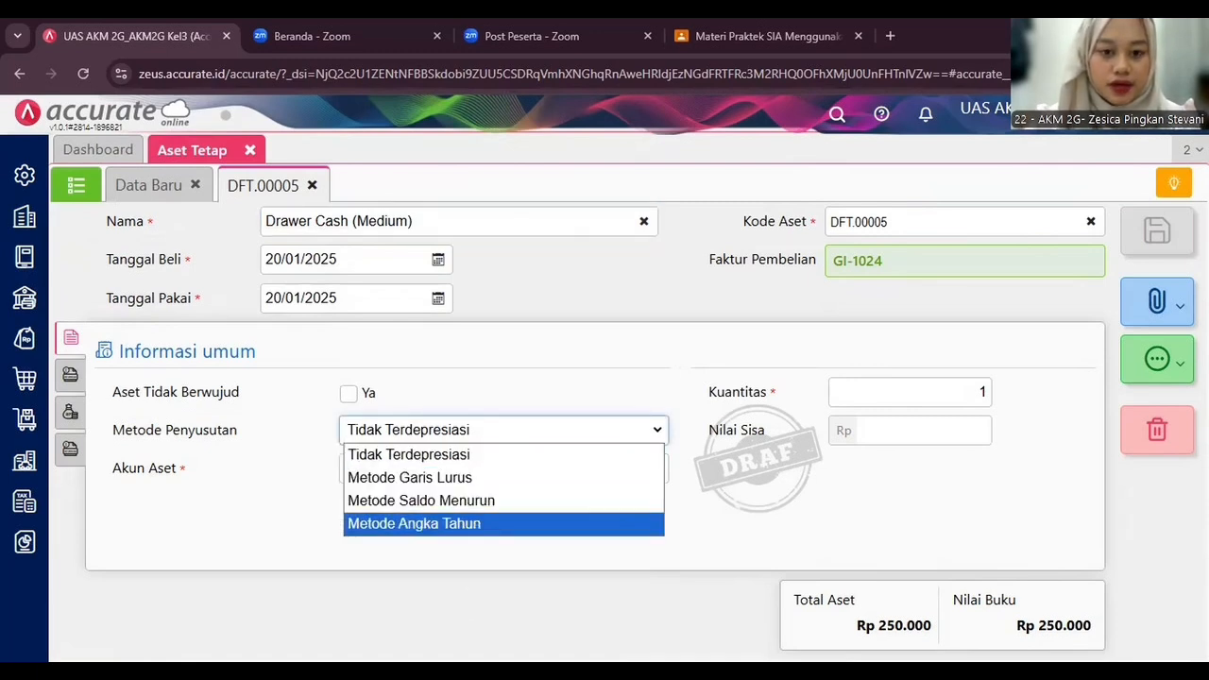
key(Escape)
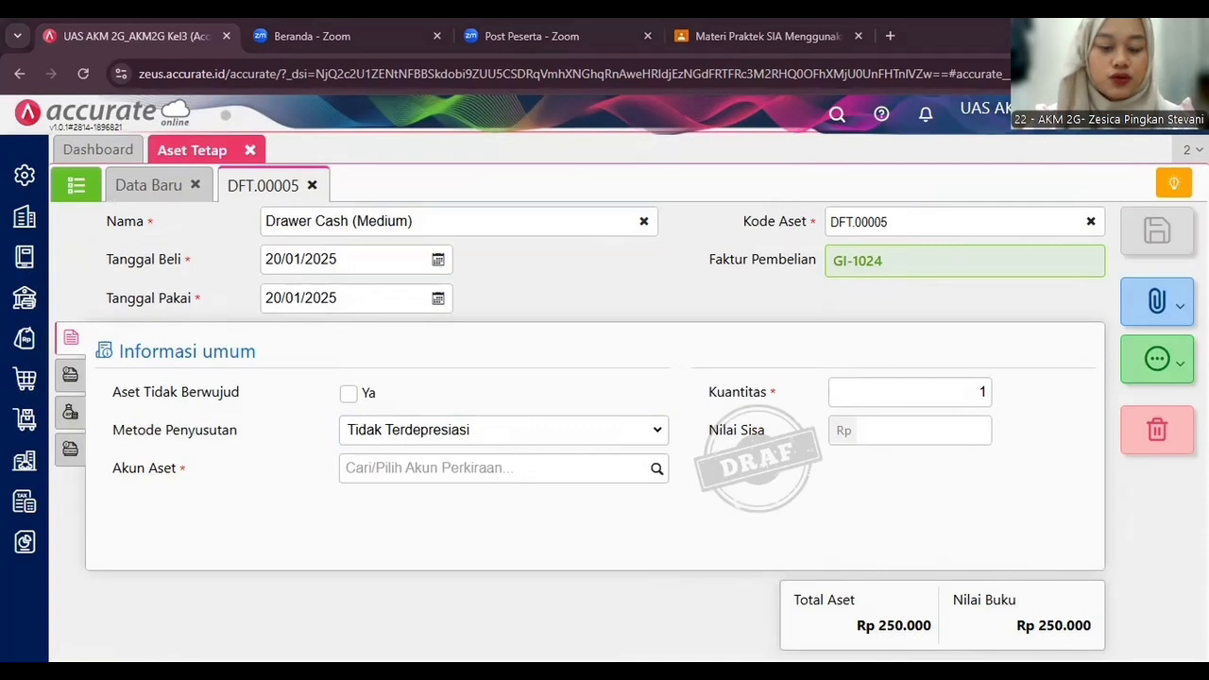
click(469, 436)
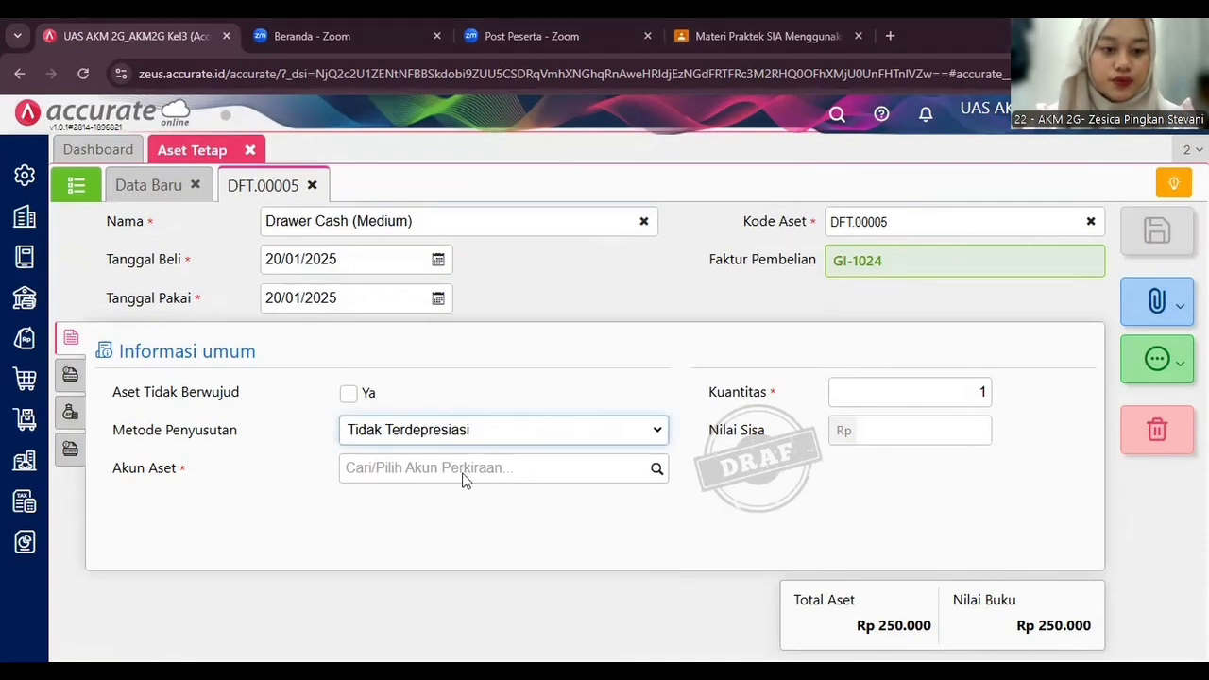
key(Down)
Step: Set the Akun Aset of the Drawer Cash (Medium) record to Peralatan (120103)
click(462, 473)
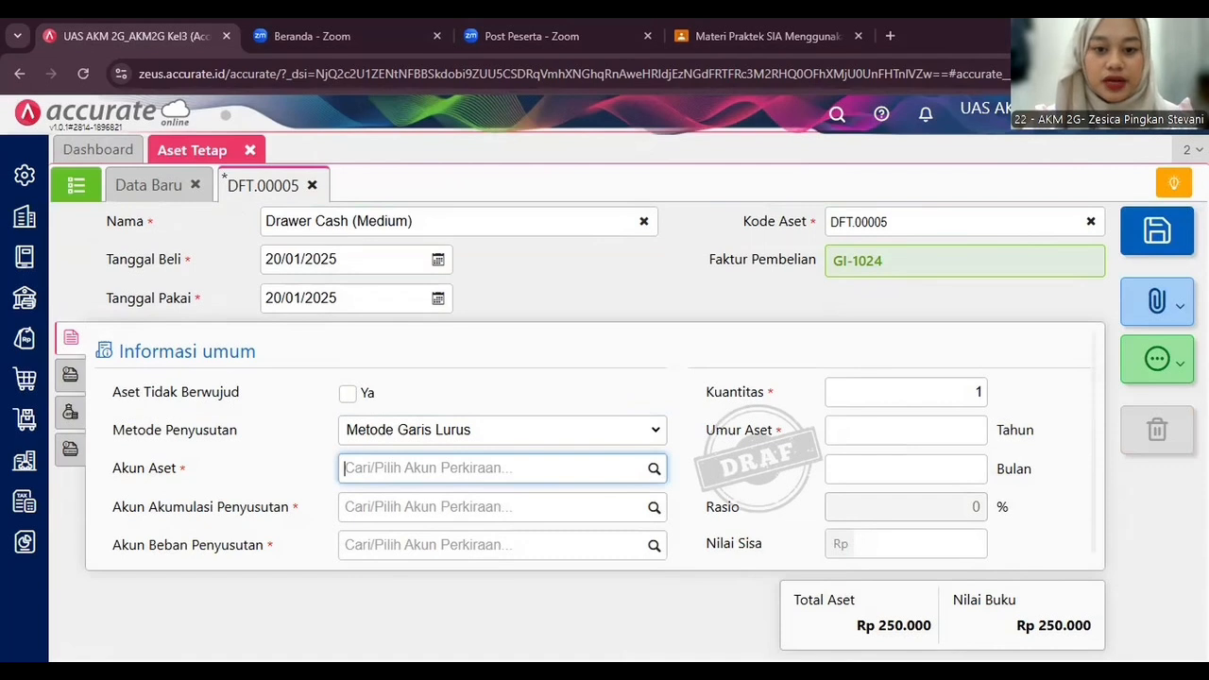
key(alt+Tab)
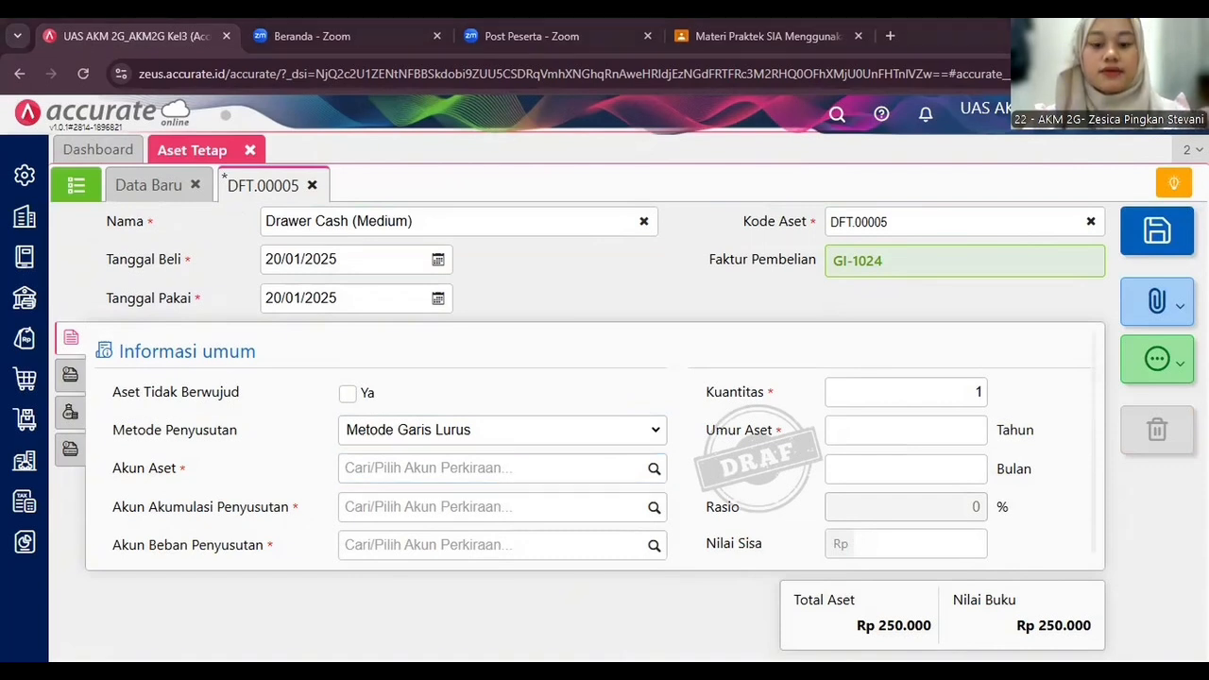
key(alt+Tab)
text(peralat)
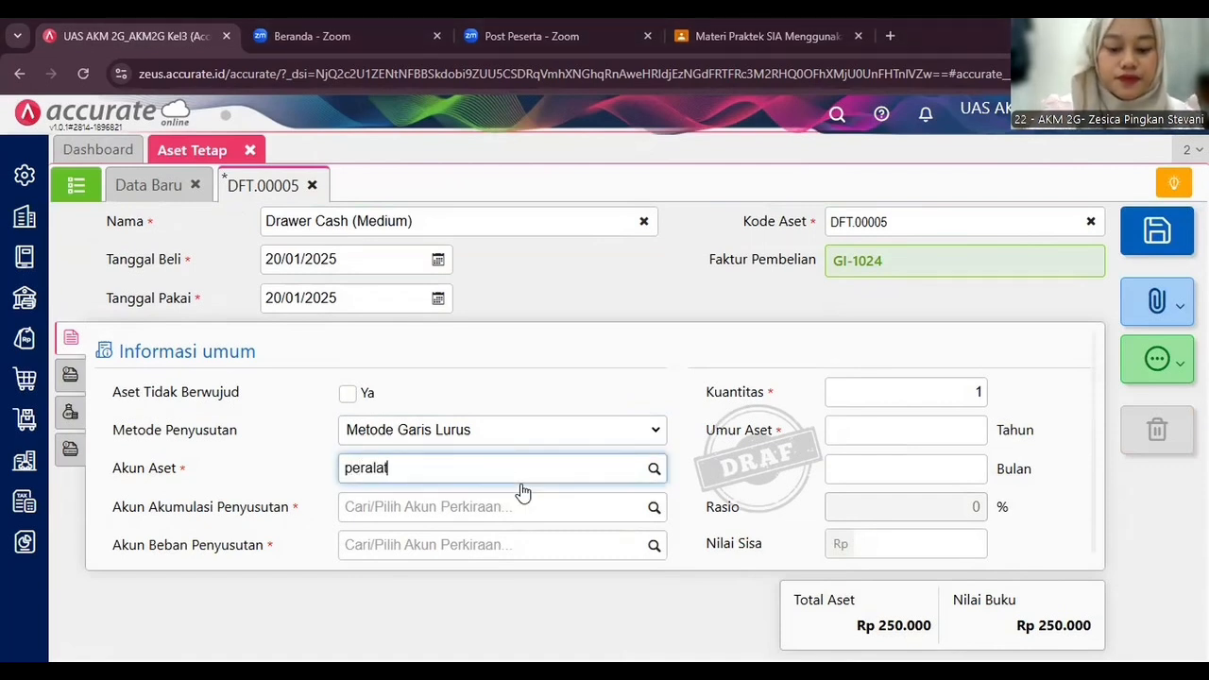
text(an)
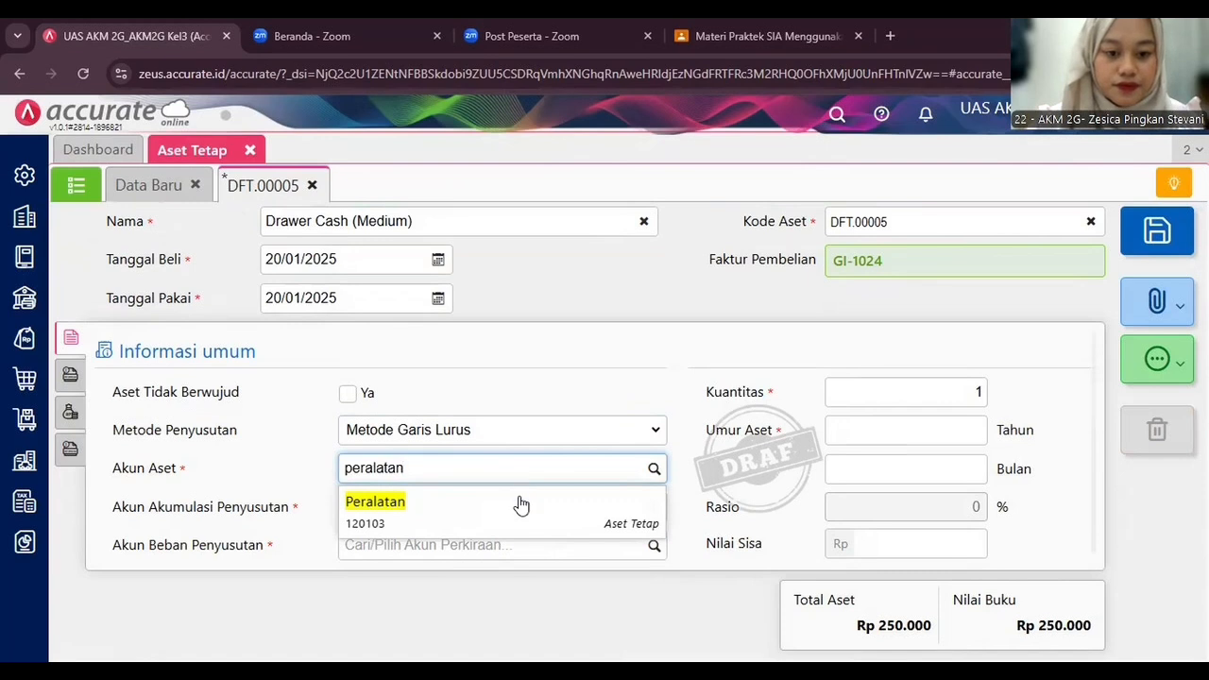
click(513, 510)
Step: Set Akun Akumulasi Penyusutan to Akum Penyust Peralatan (120202)
click(514, 506)
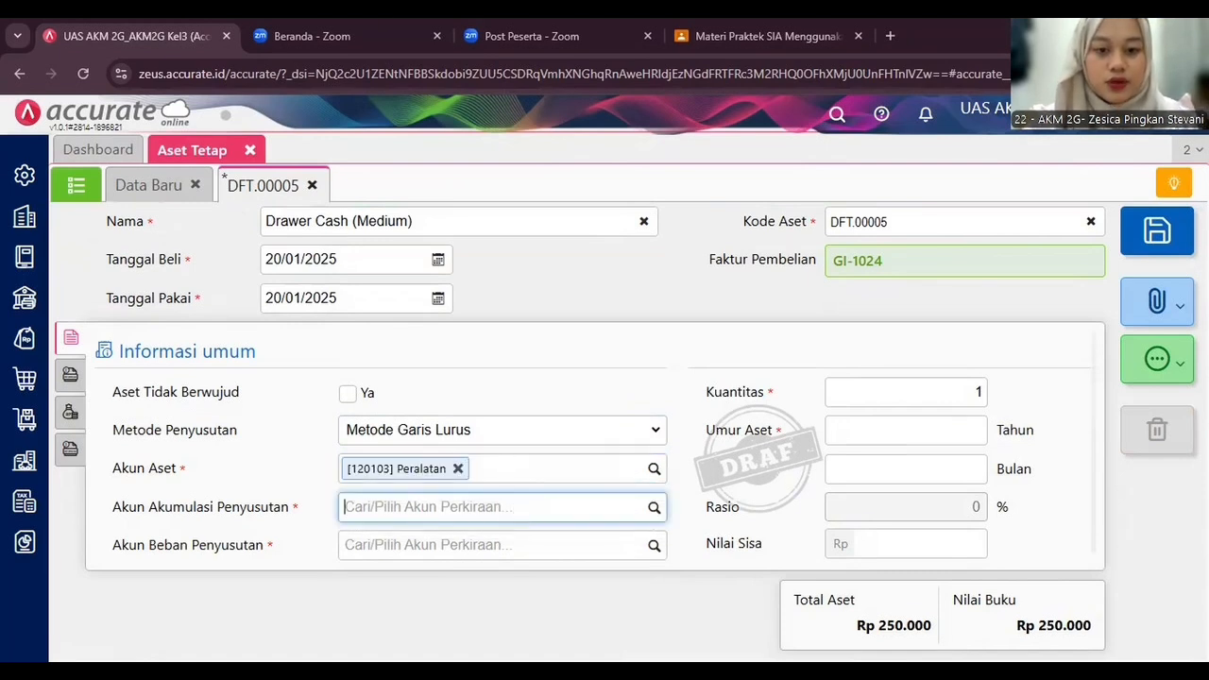
key(alt+Tab)
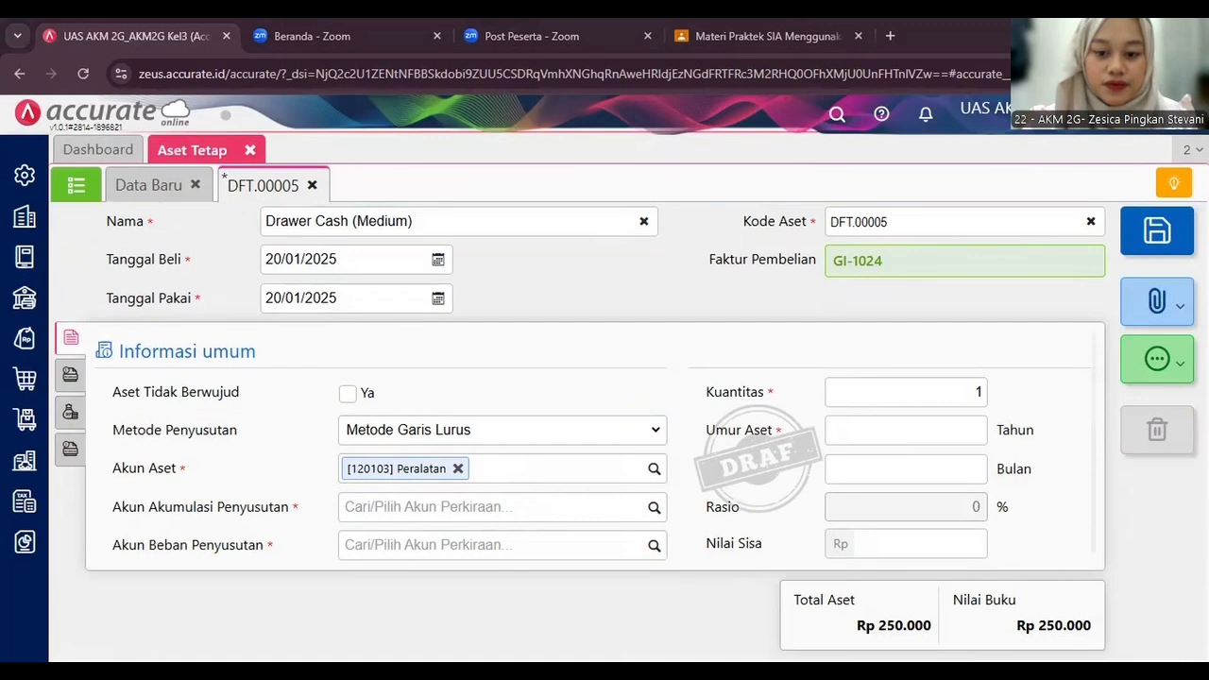
click(586, 519)
text(akumulasi peny)
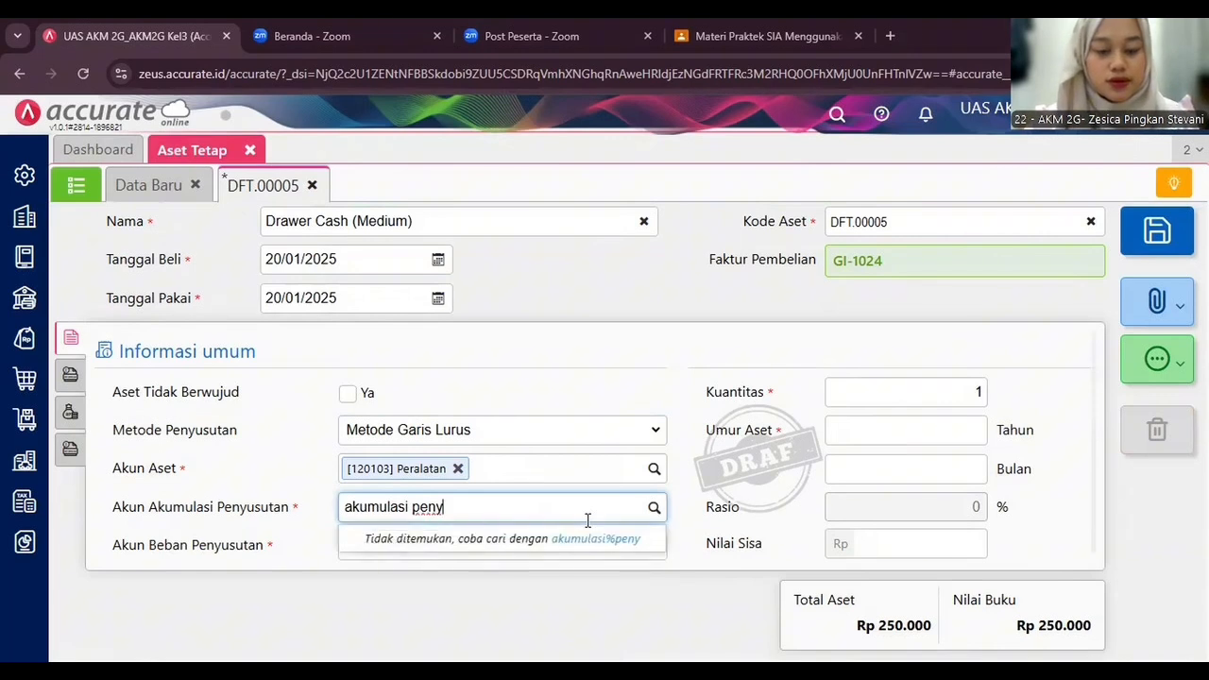
key(BackSpace)
key(BackSpace)
key(BackSpace)
key(BackSpace)
key(BackSpace)
key(BackSpace)
key(BackSpace)
key(BackSpace)
key(BackSpace)
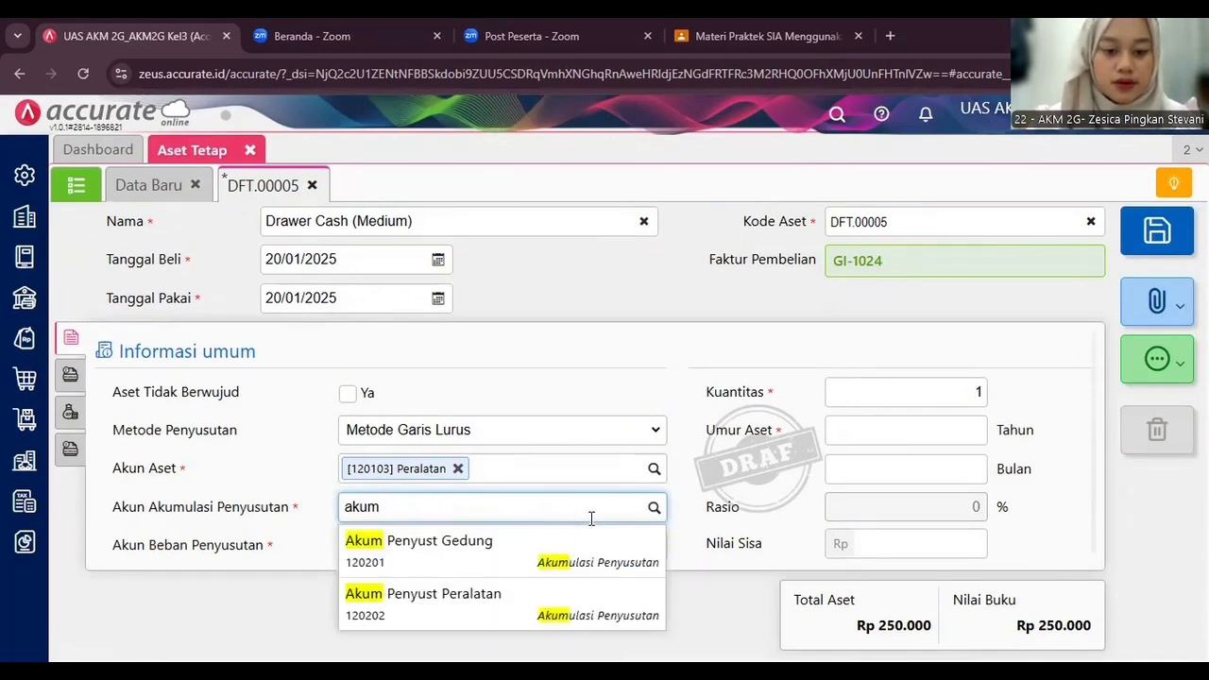
click(534, 621)
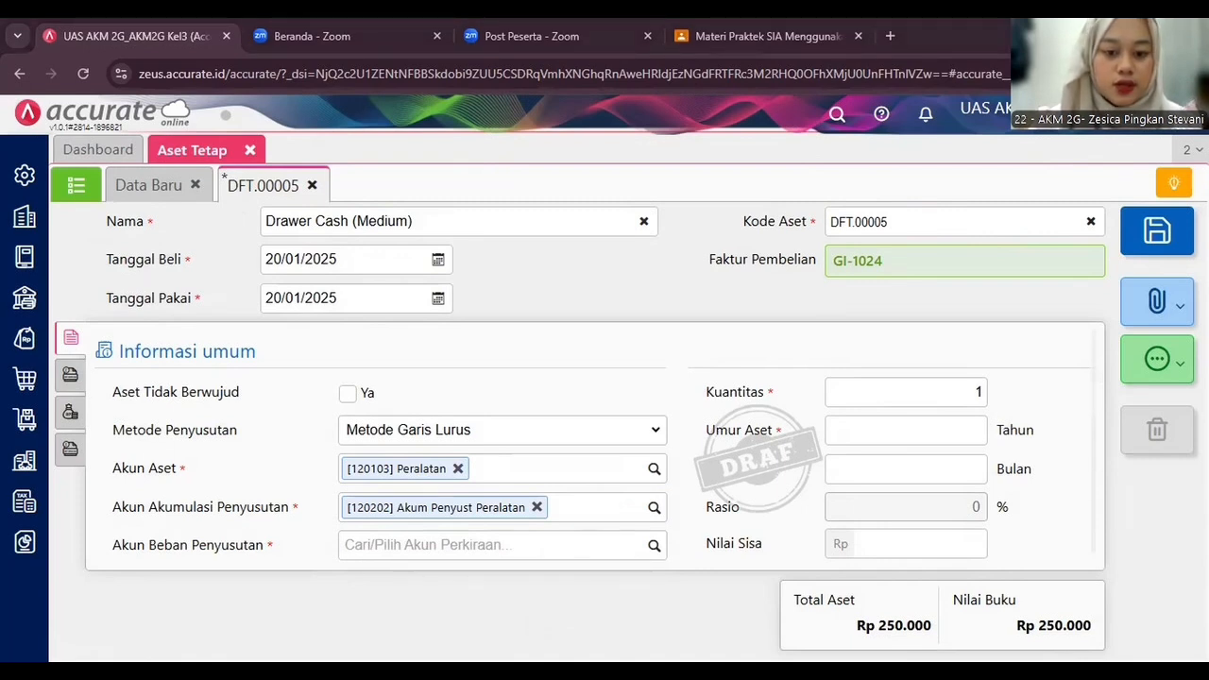
Step: Set Akun Beban Penyusutan to Beban Penyust Peralatan (610202)
click(533, 553)
text(beban pe)
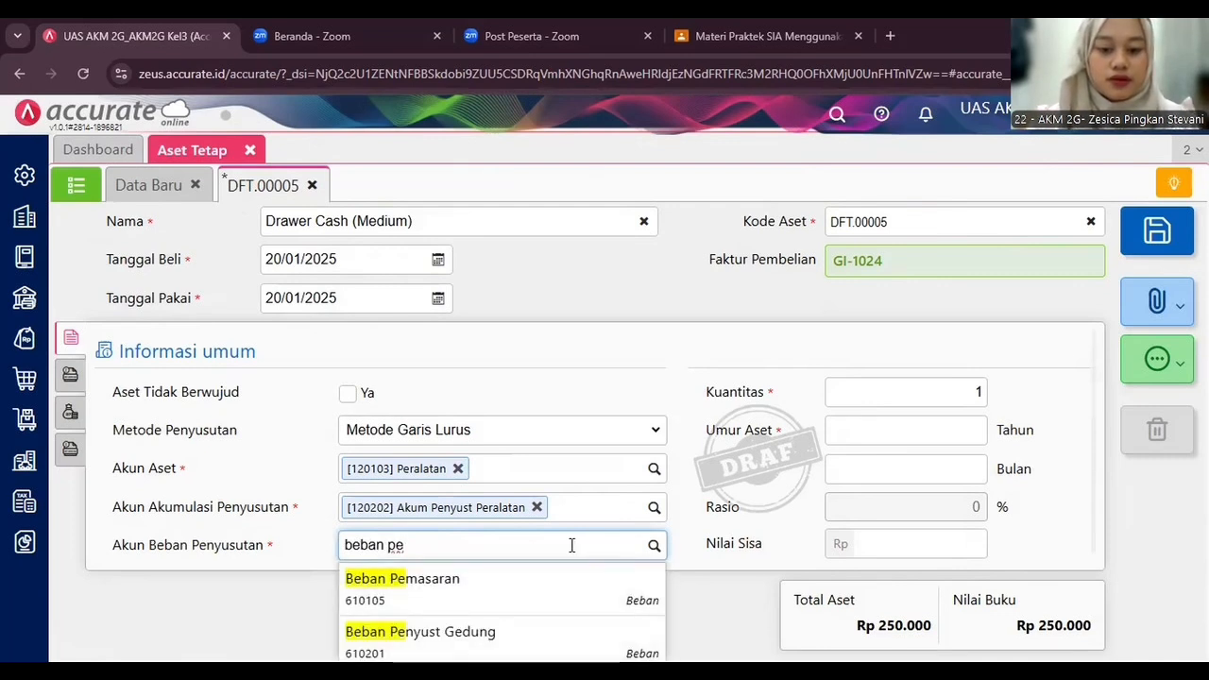
text(nyusuta)
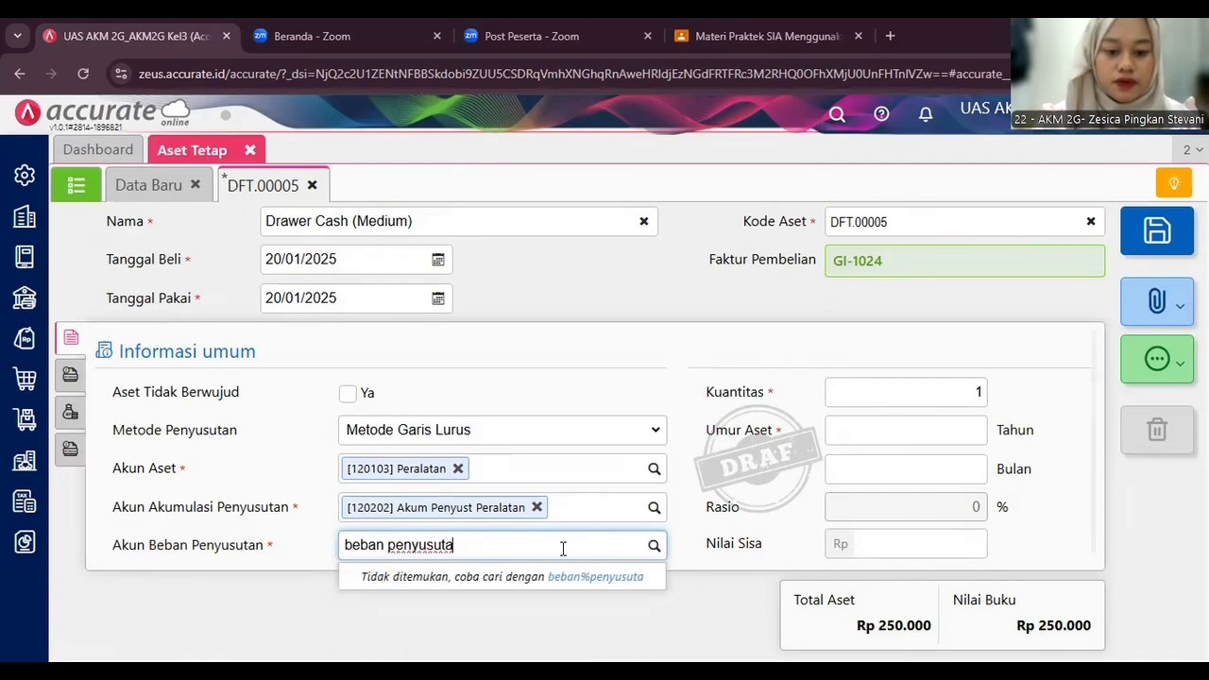
key(BackSpace)
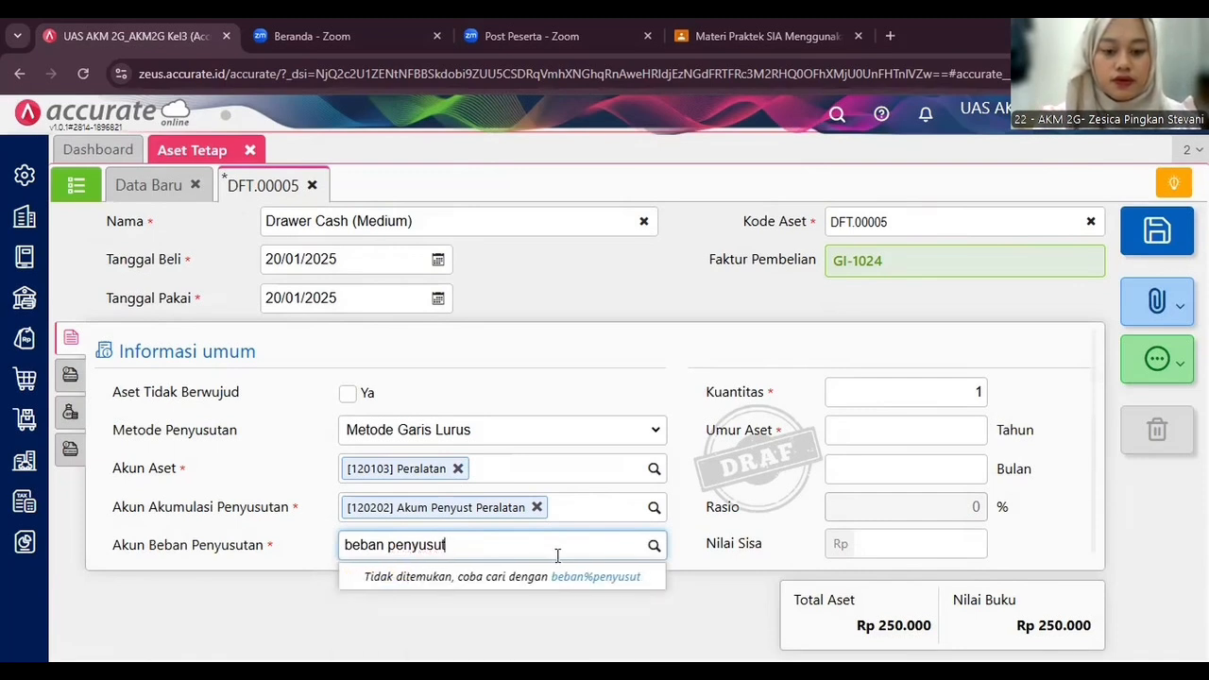
key(BackSpace)
key(BackSpace)
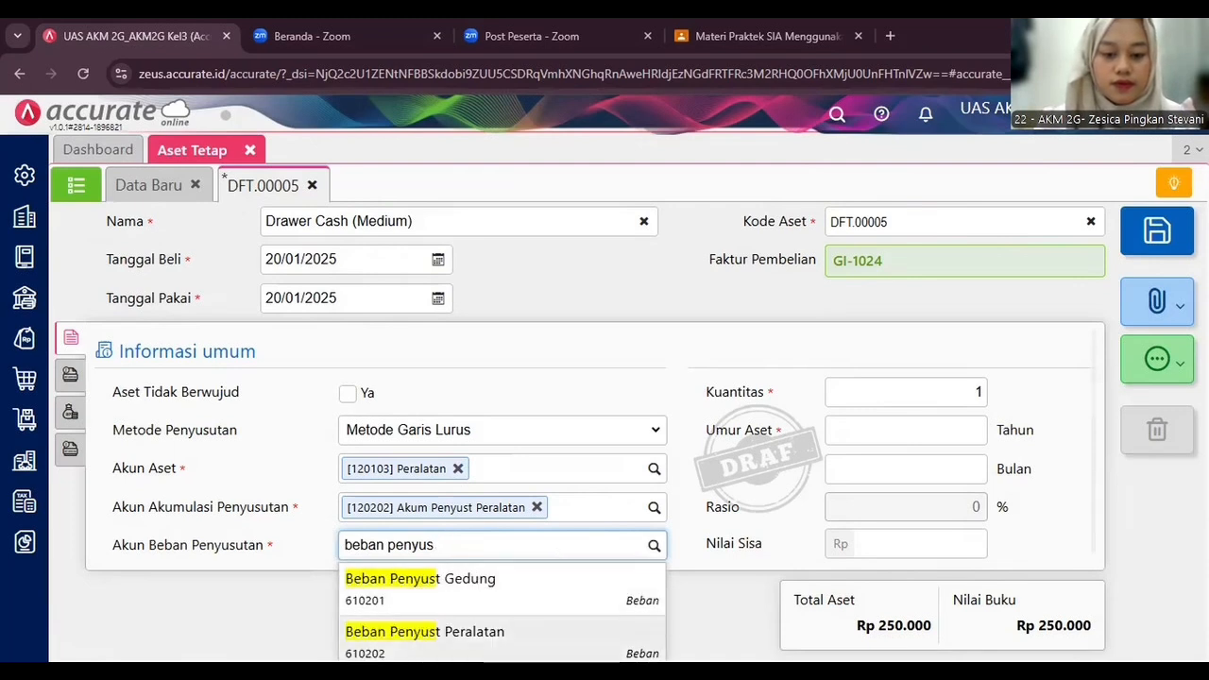
click(453, 639)
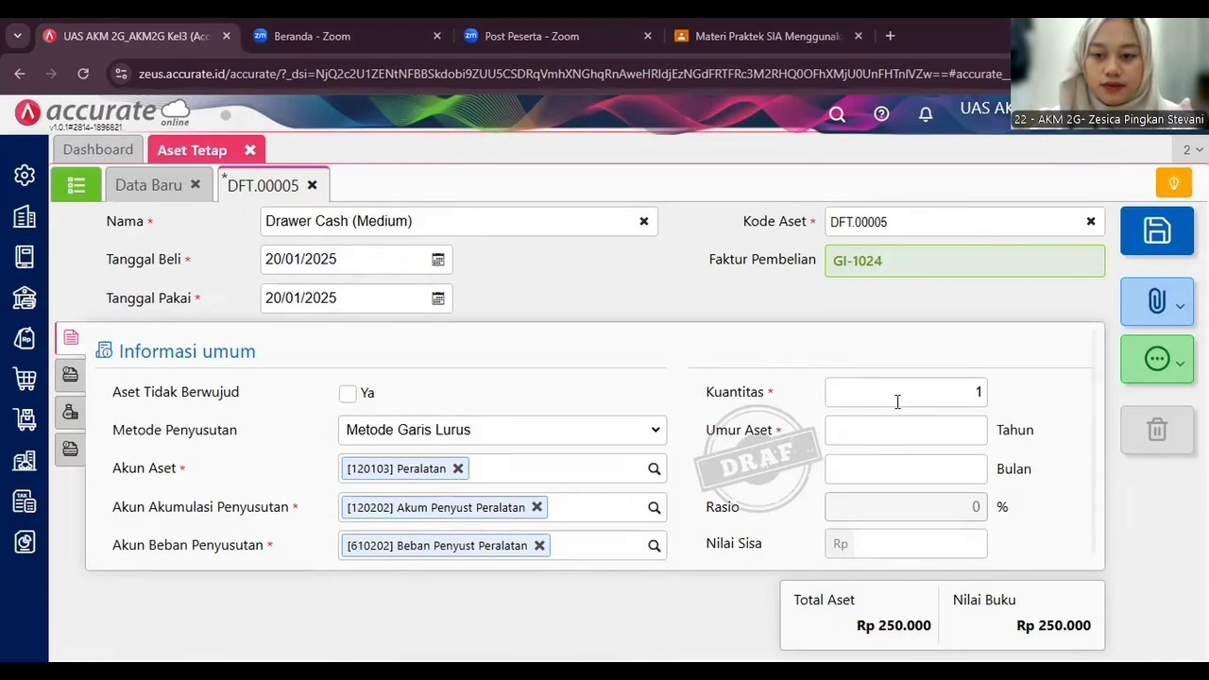
Step: Set the asset's Umur Aset to 5 Tahun
click(959, 427)
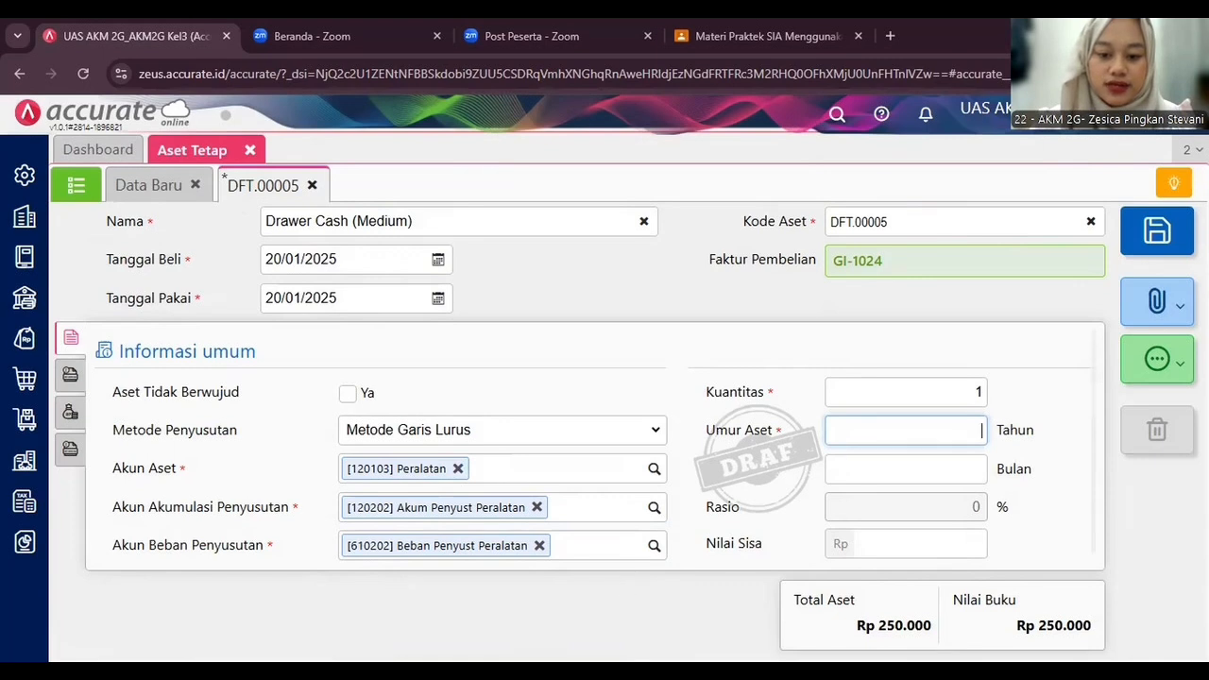
key(alt+Tab)
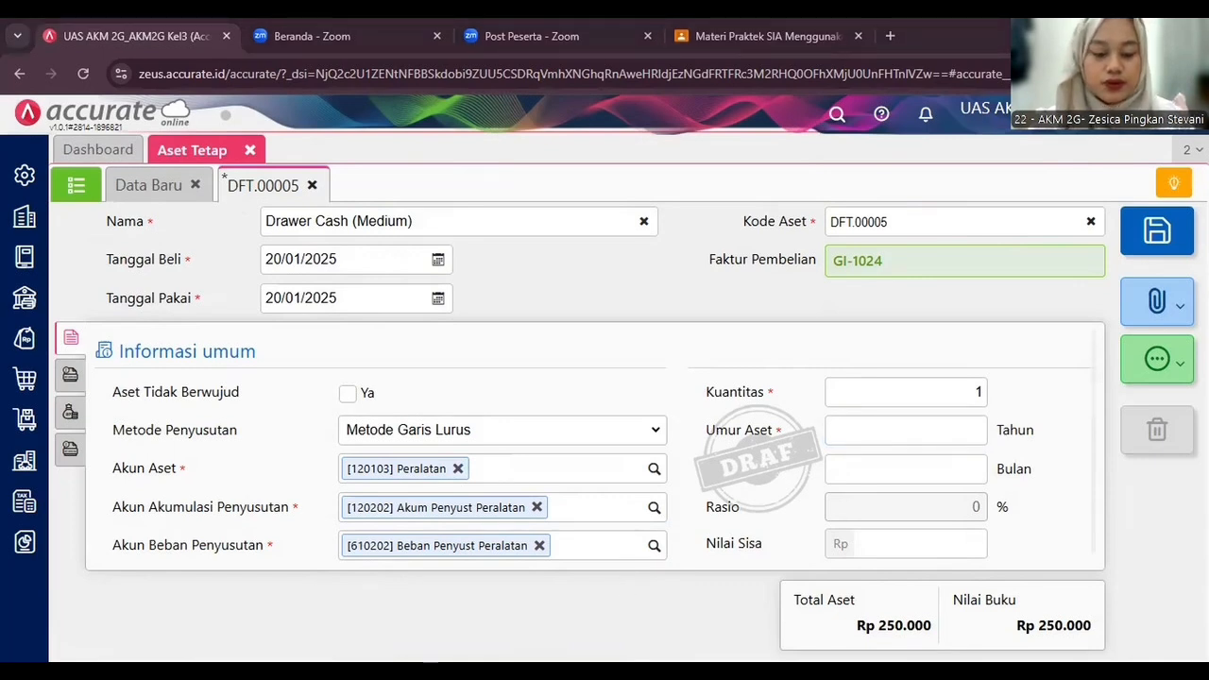
key(alt+Tab)
text(5)
click(1011, 528)
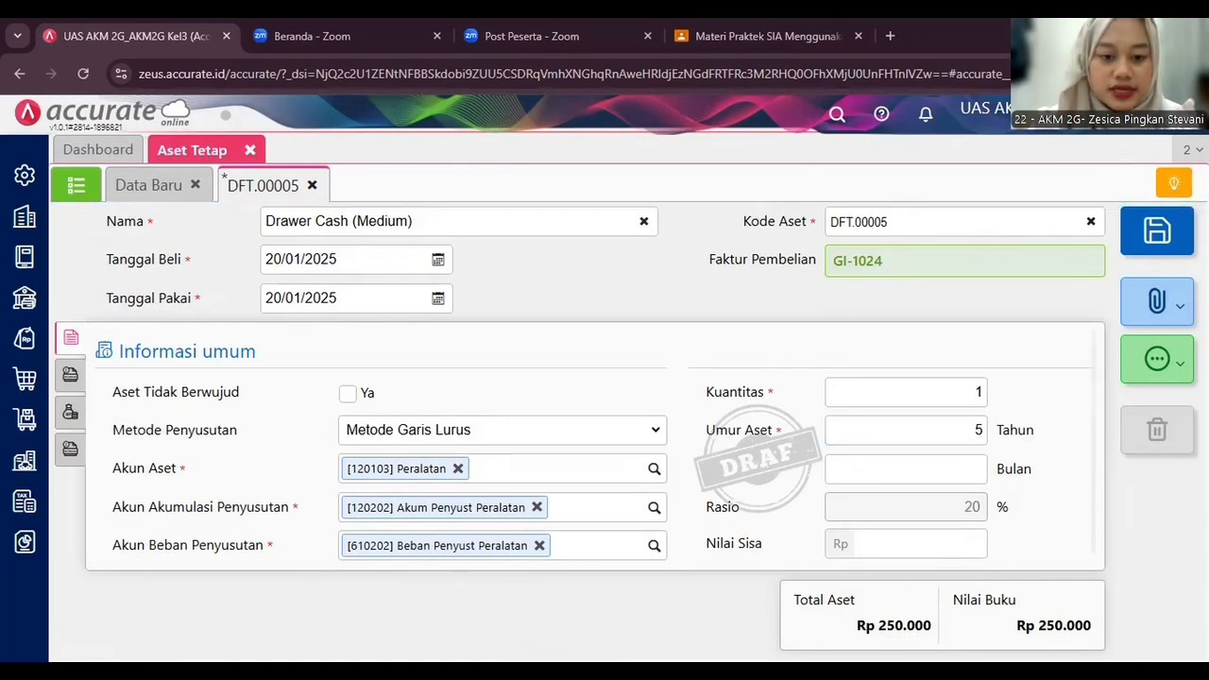
key(alt+Tab)
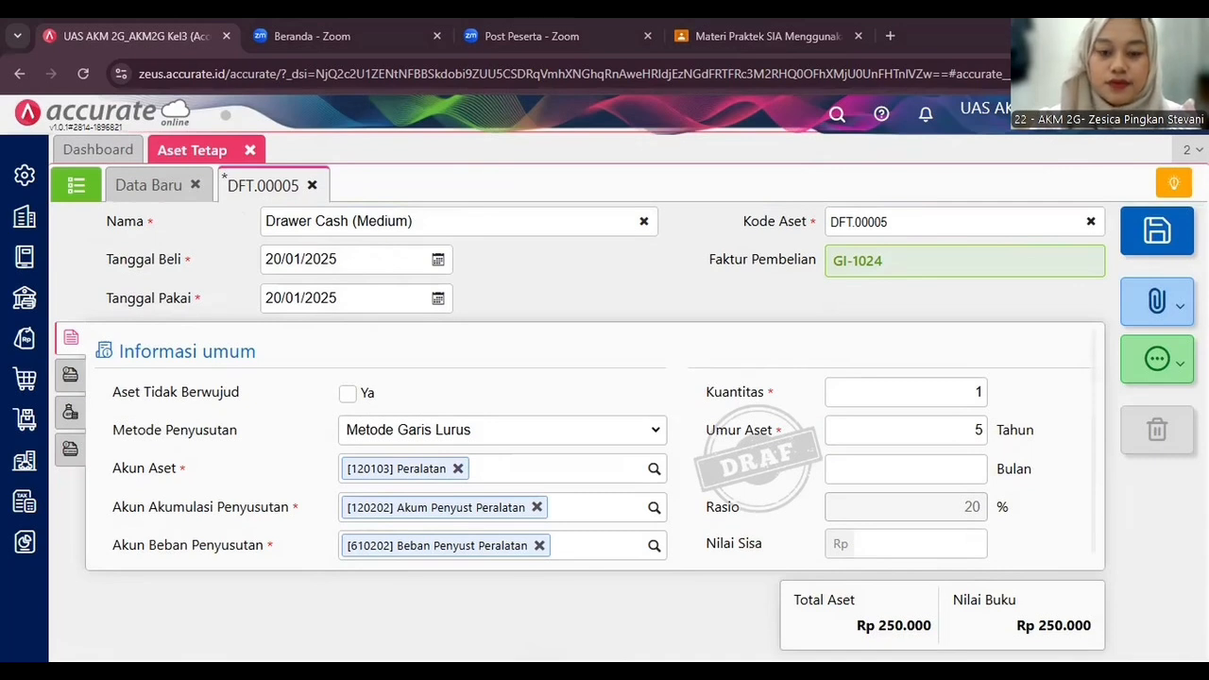
Step: In the asset's Info lainnya, set Kategori Aset to Peralatan
click(73, 373)
click(656, 394)
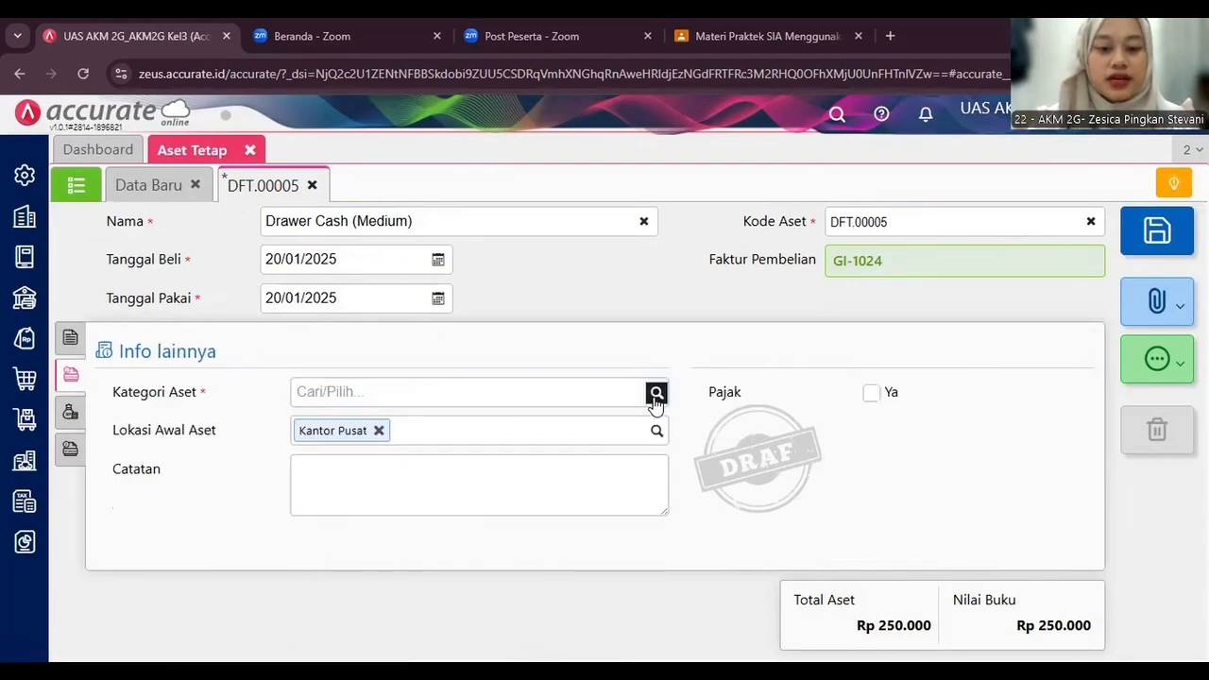
click(655, 395)
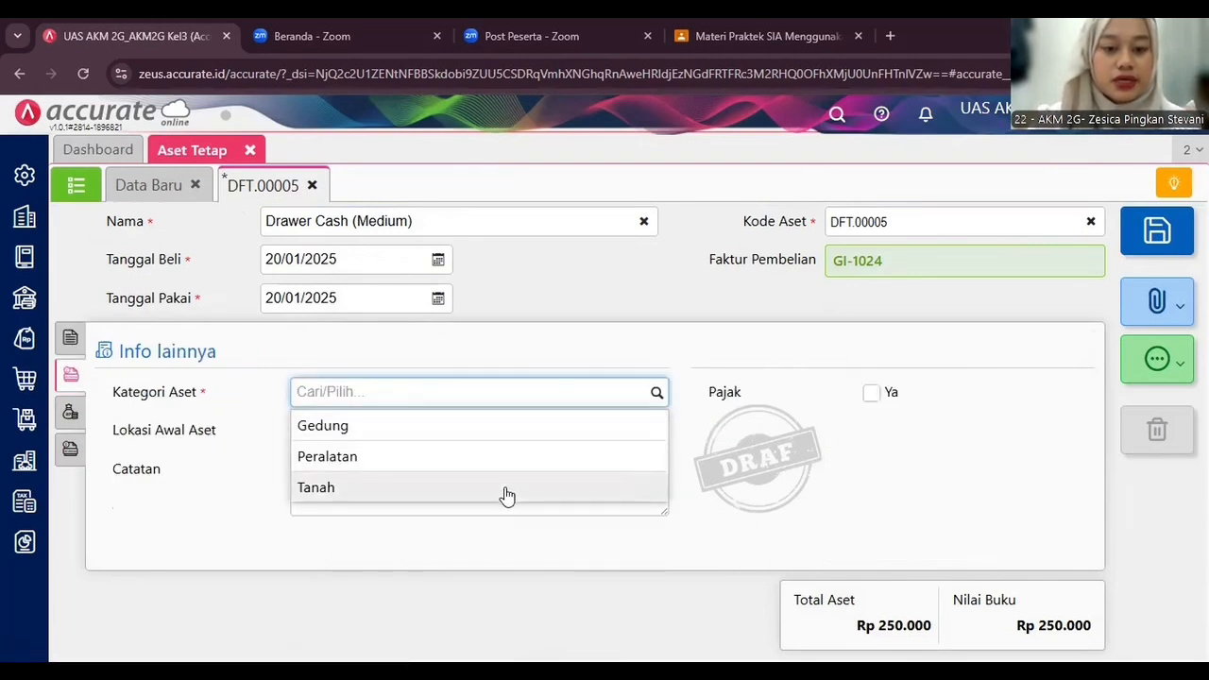
click(524, 458)
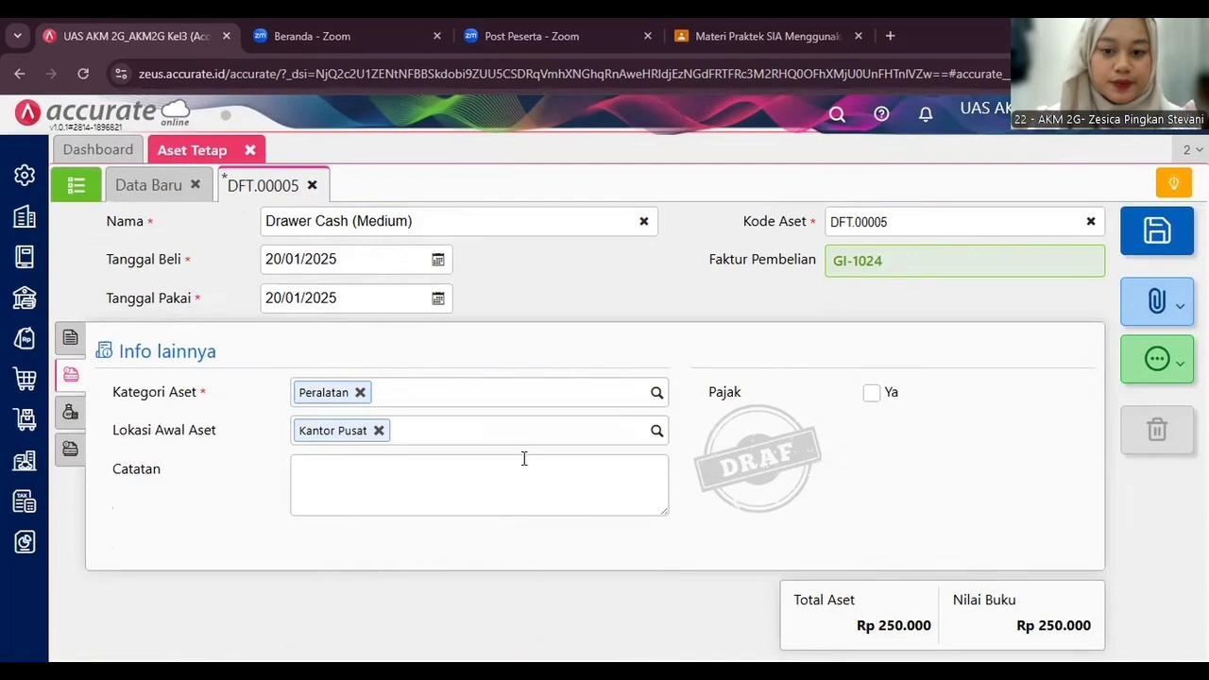
Step: Review the asset's Akun Pengeluaran, Lokasi Aset, Info lainnya and Informasi umum details, and save the record
click(82, 417)
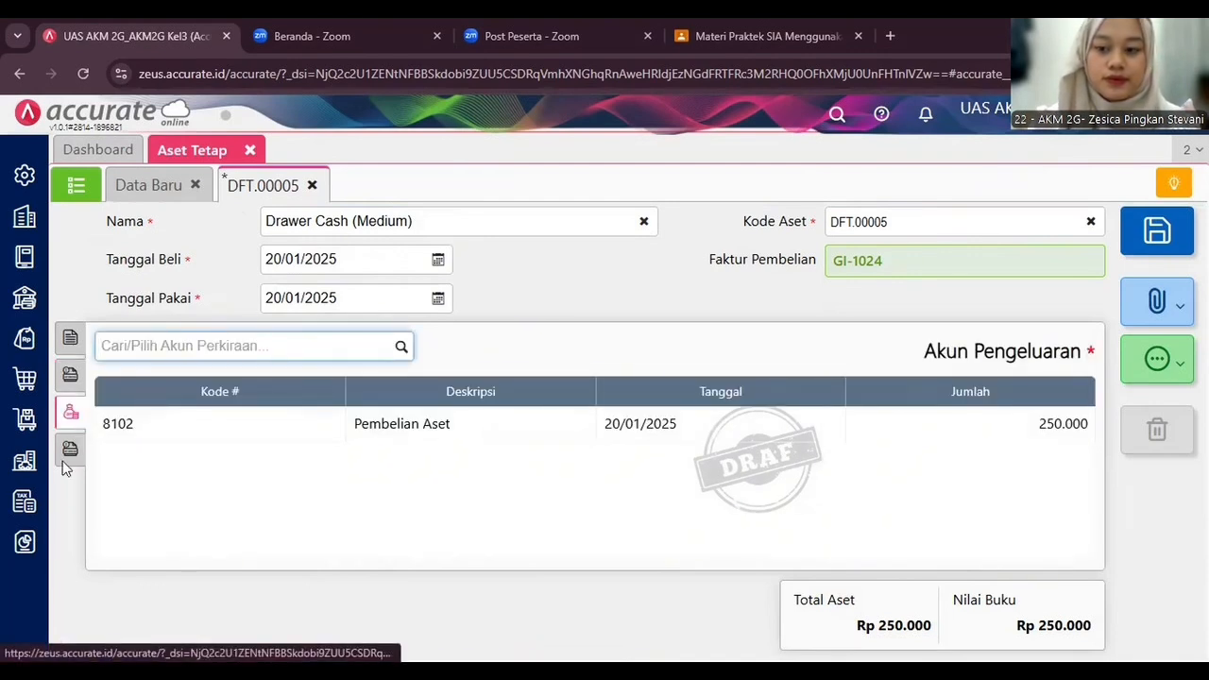
click(71, 453)
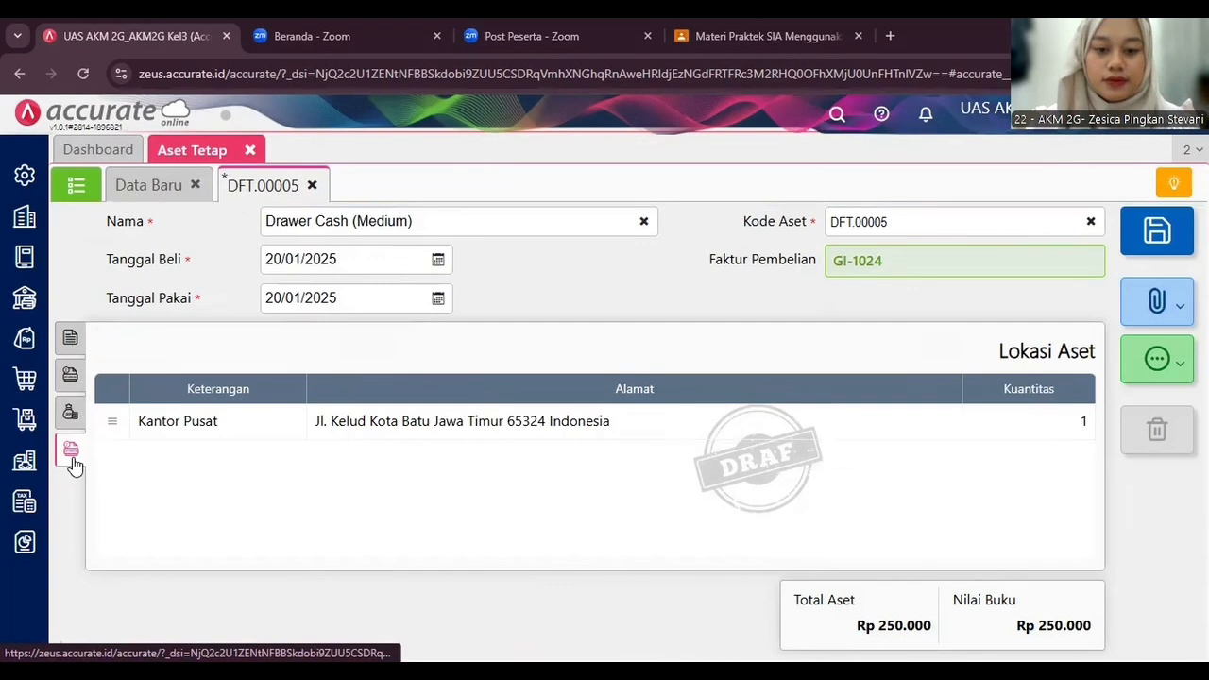
click(70, 412)
click(70, 375)
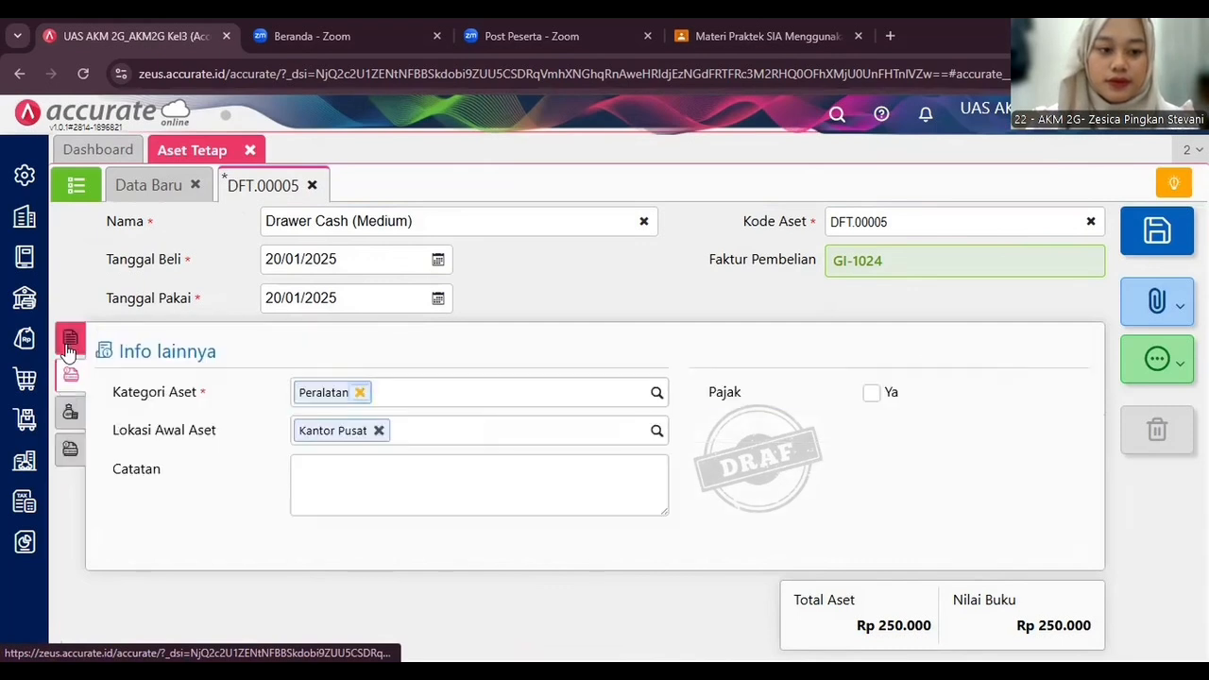
click(69, 342)
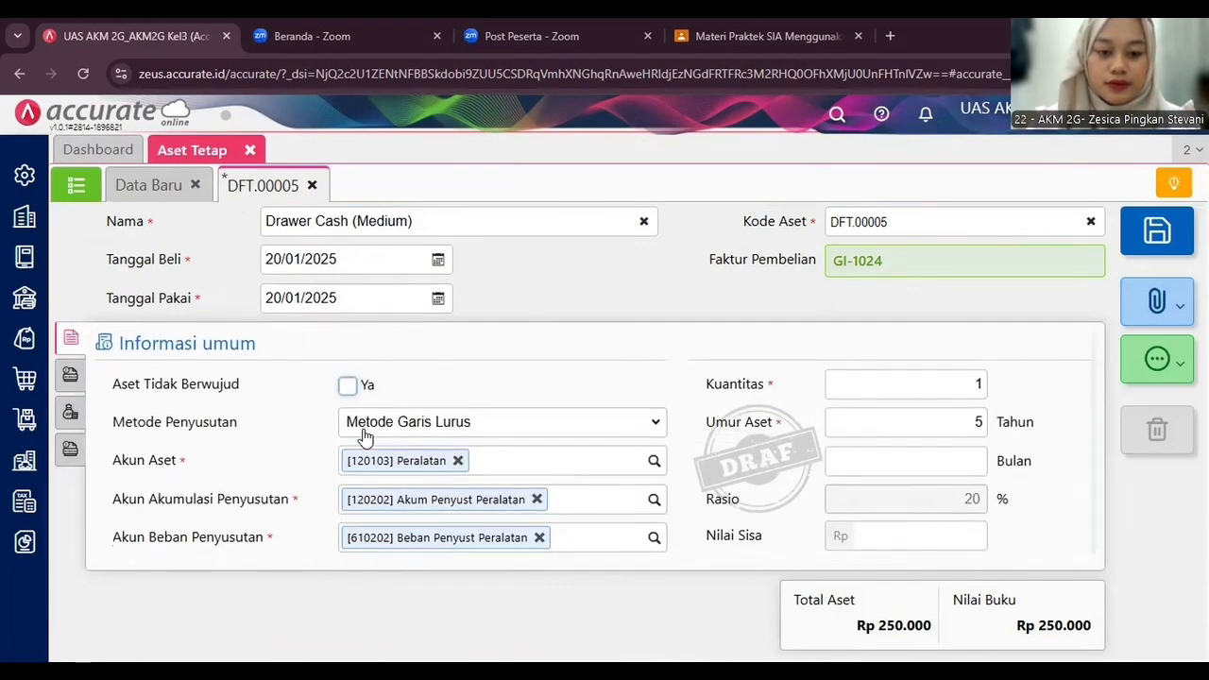
scroll(445, 345, up, 1)
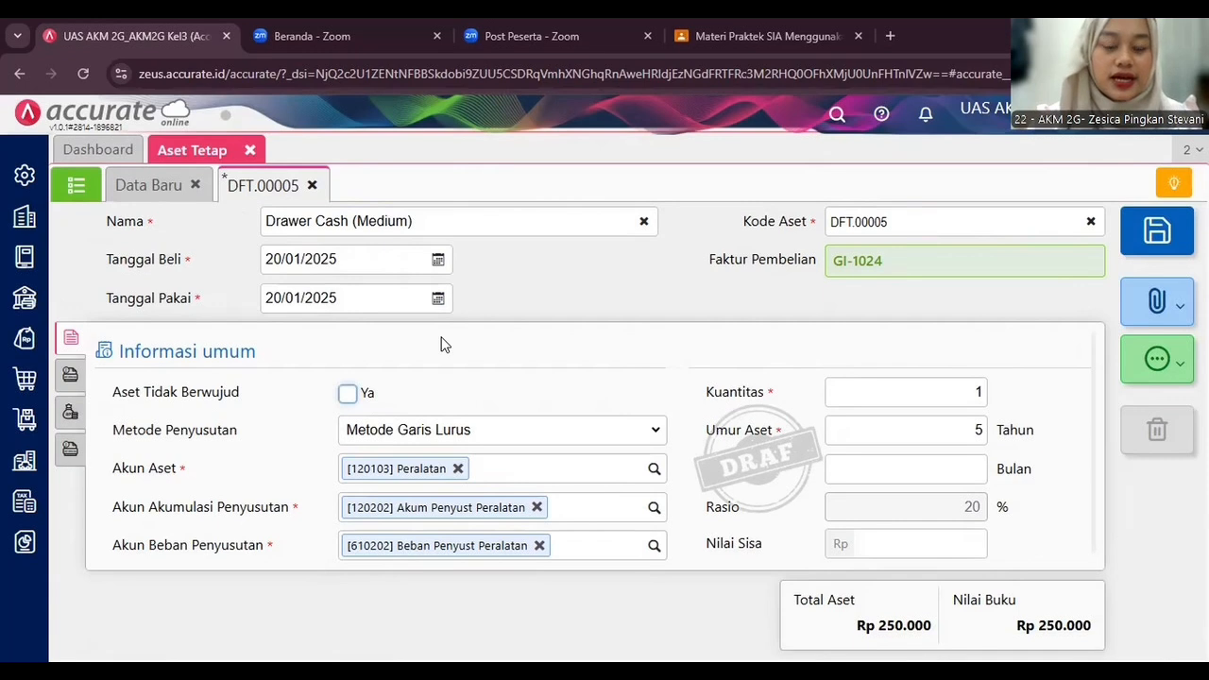
click(1160, 239)
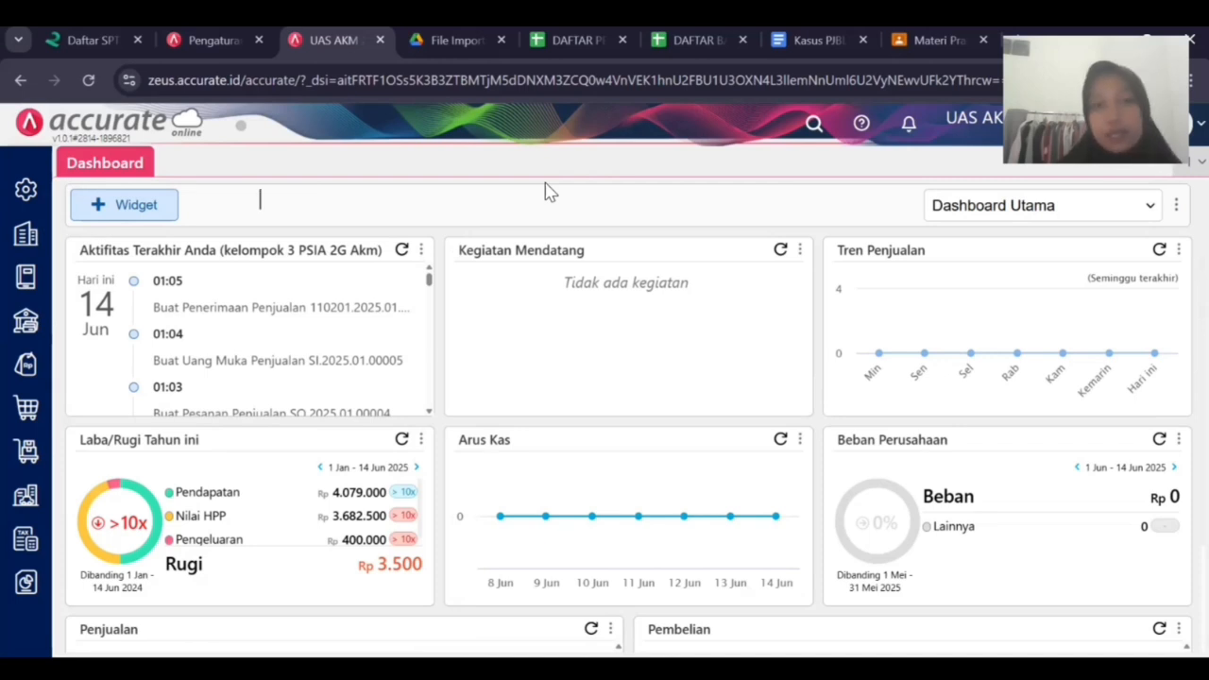
Step: Start a new Faktur Pembelian, save Canary Rak Supermarket as a new Pemasok, and set Tanggal to 23/01/2025
mouse_move(25, 408)
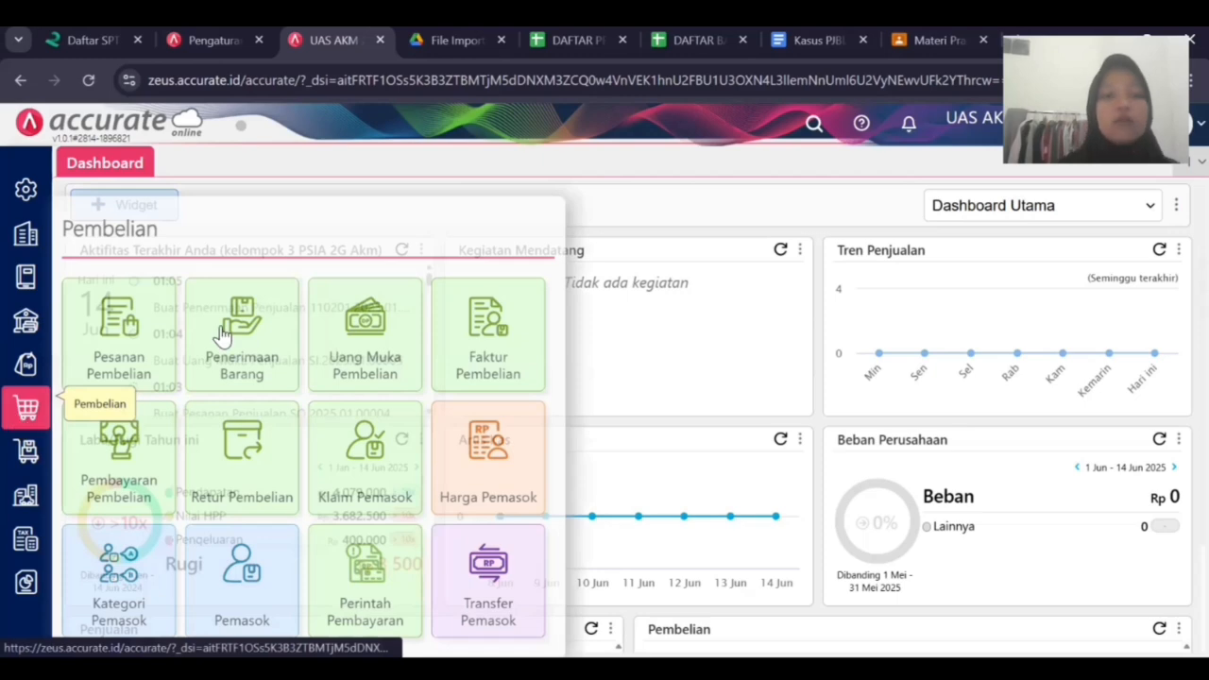
click(506, 362)
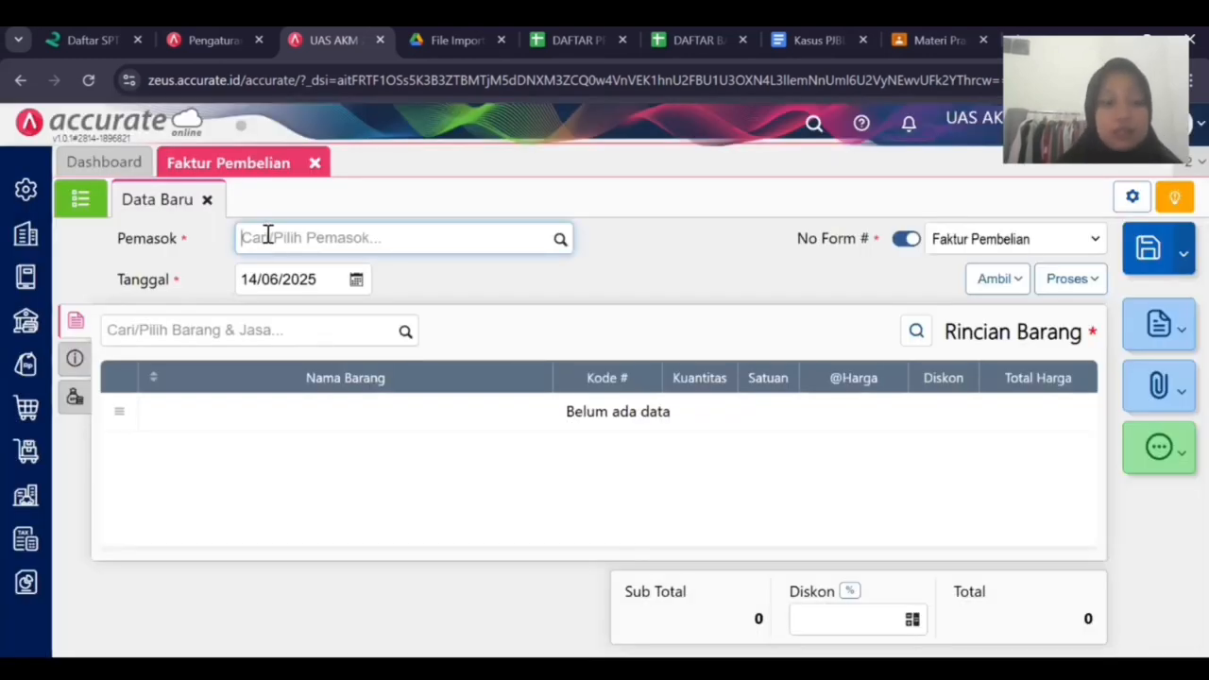
text(Ca)
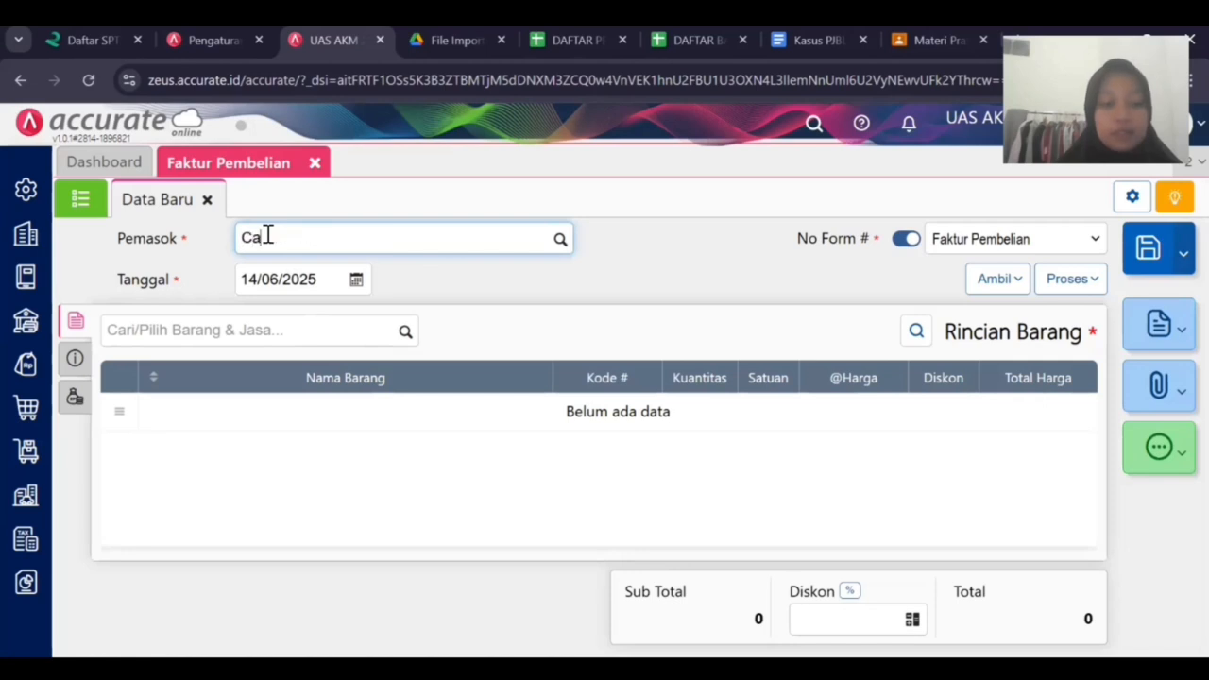
text(darty )
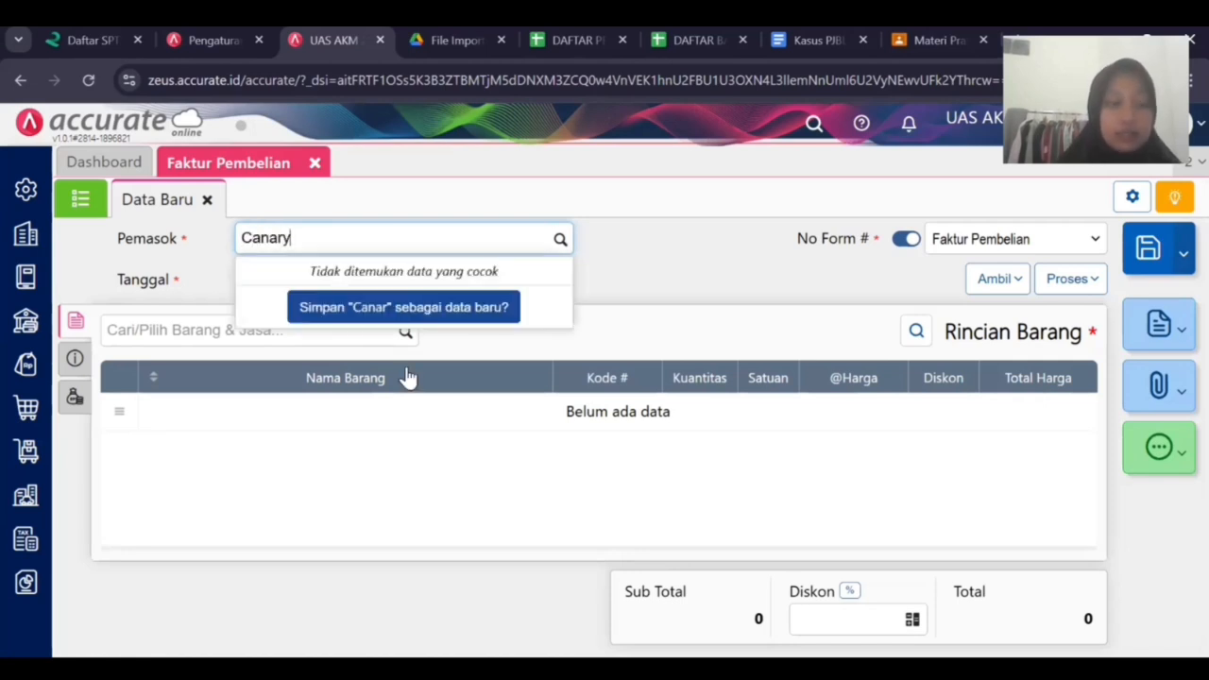
text(Rak Super)
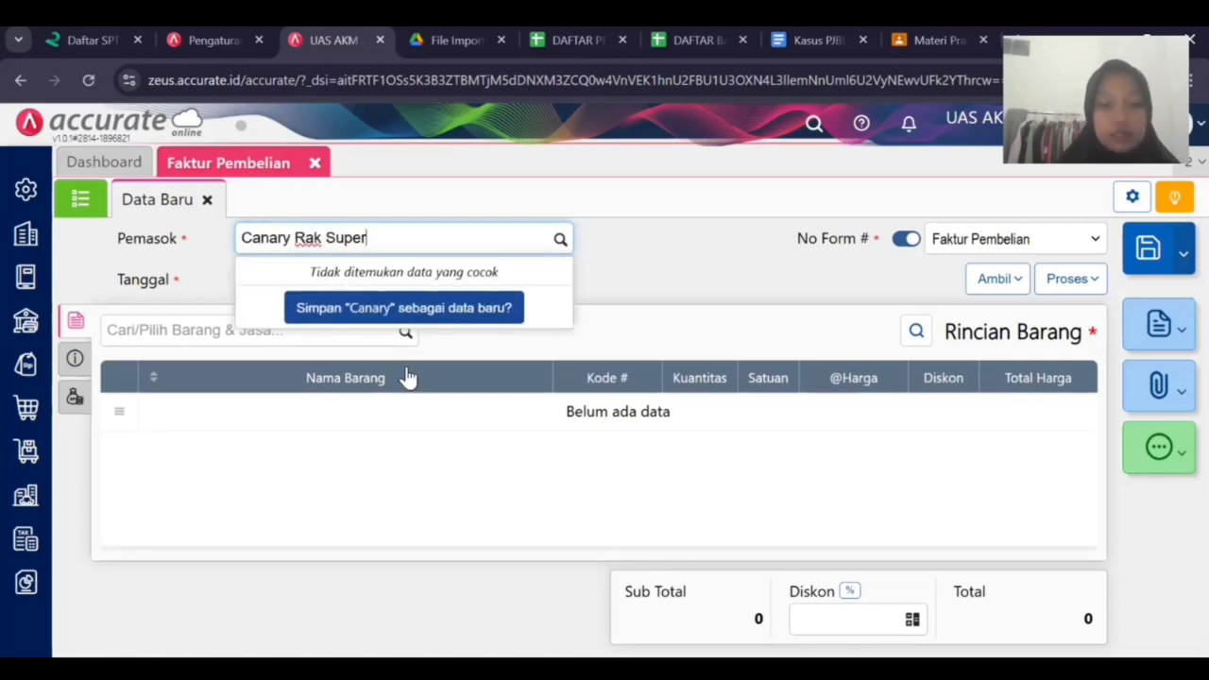
text(market)
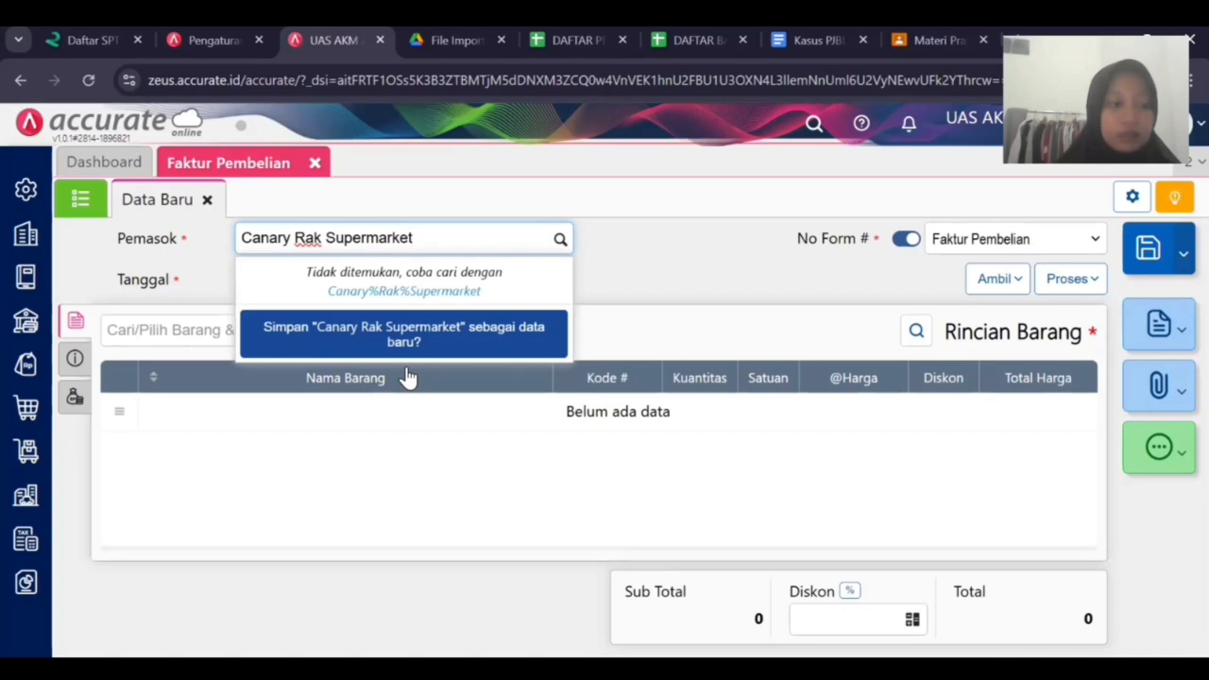
click(403, 350)
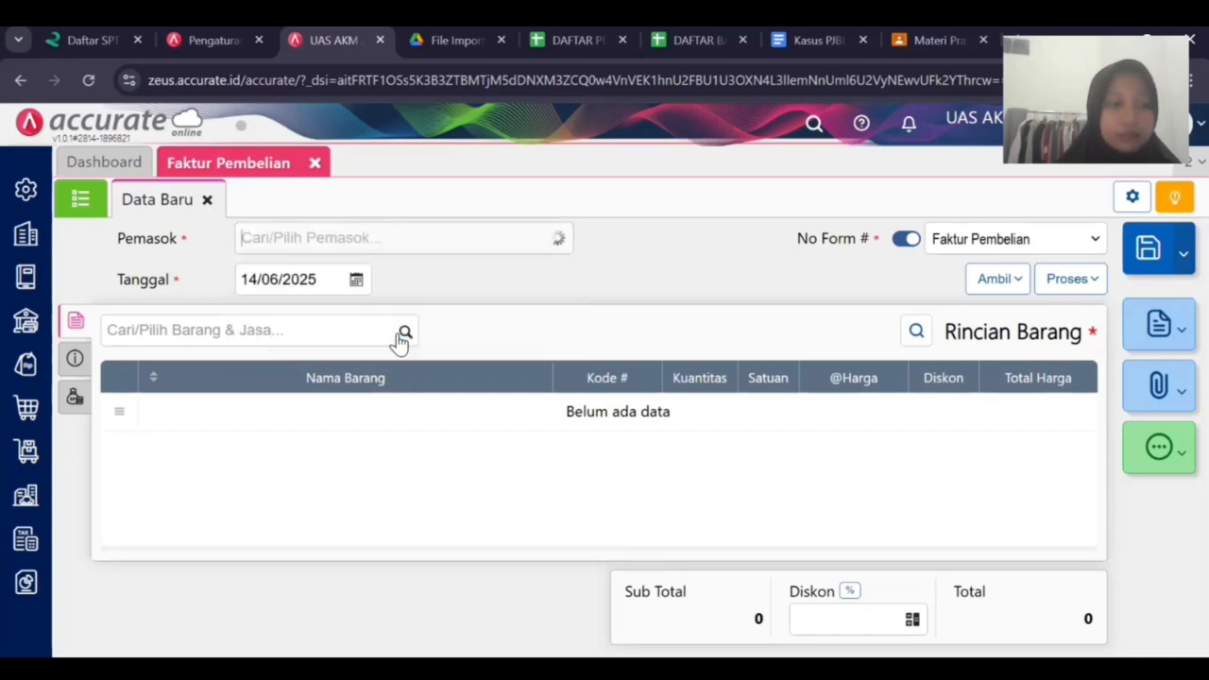
click(296, 279)
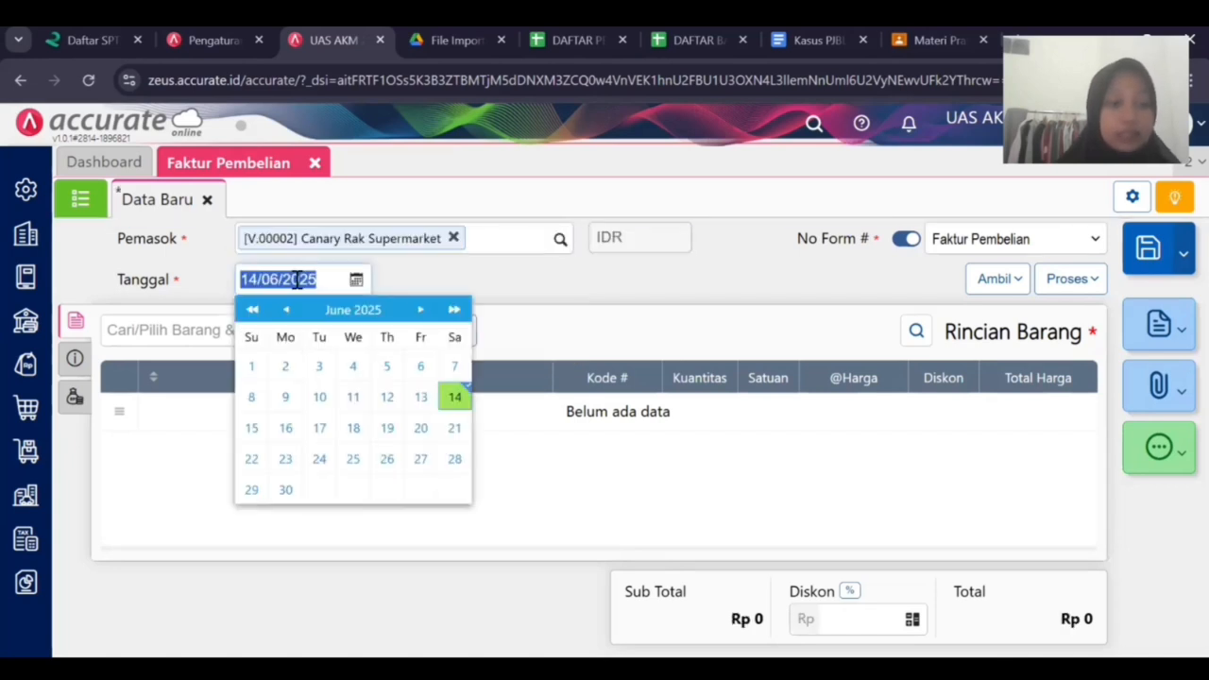
text(23/01/2025)
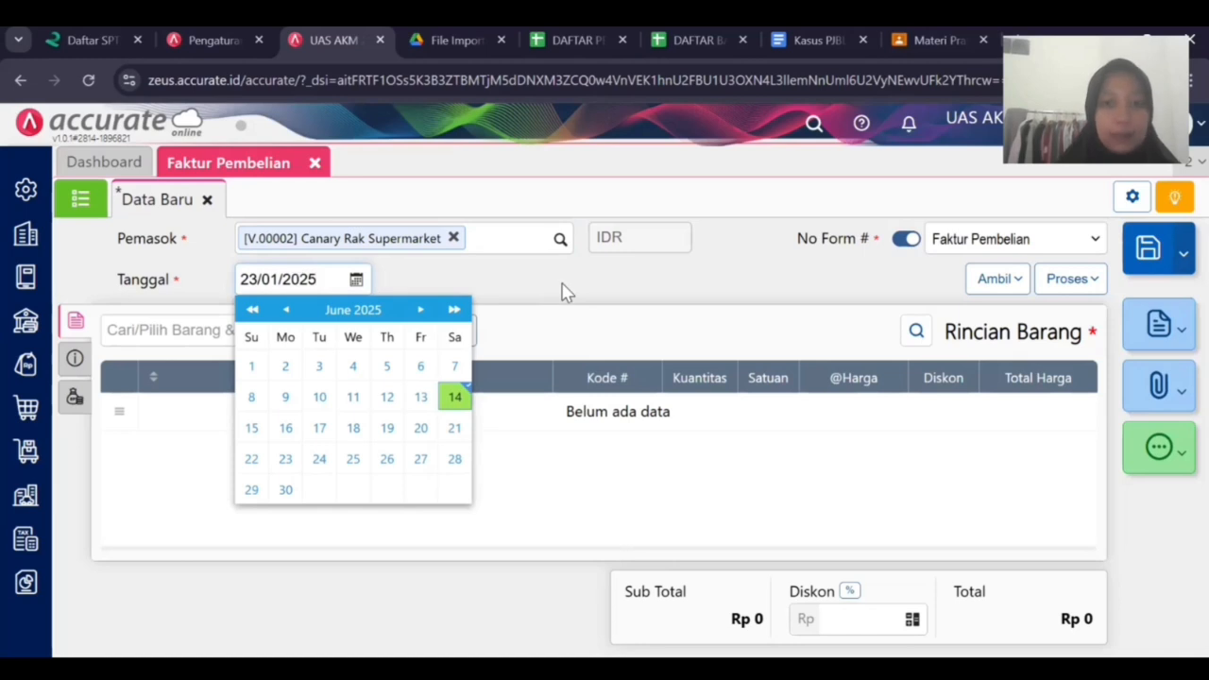
click(197, 343)
click(459, 329)
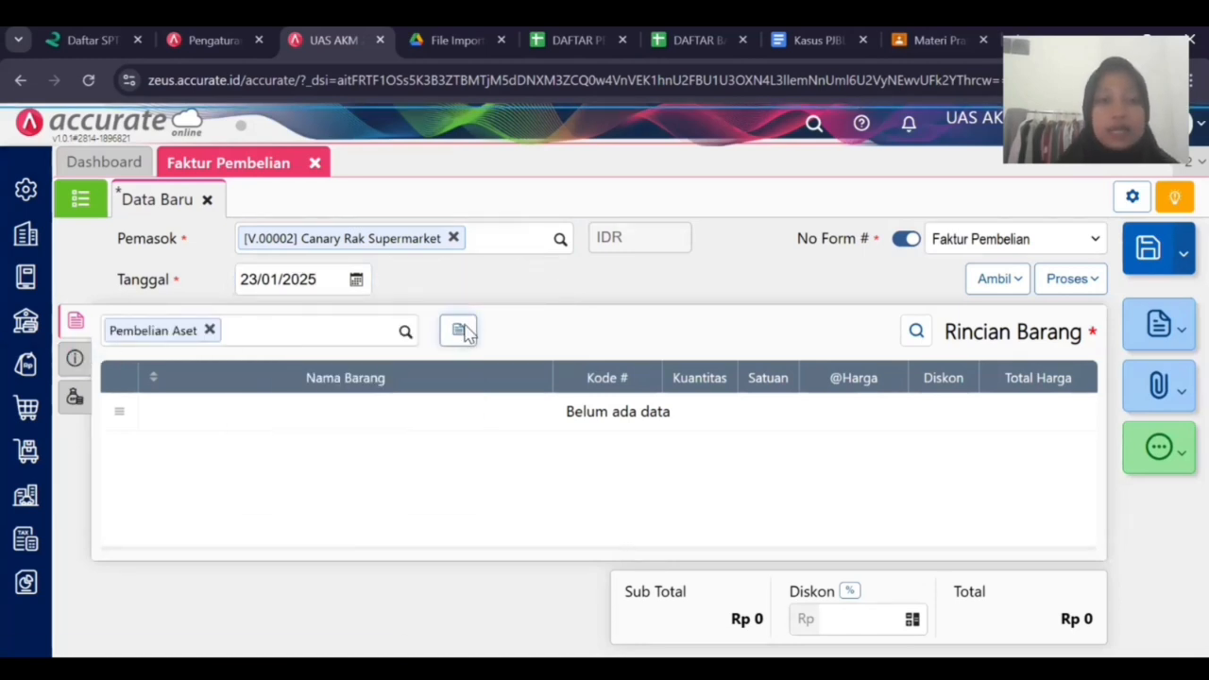
text(Ra)
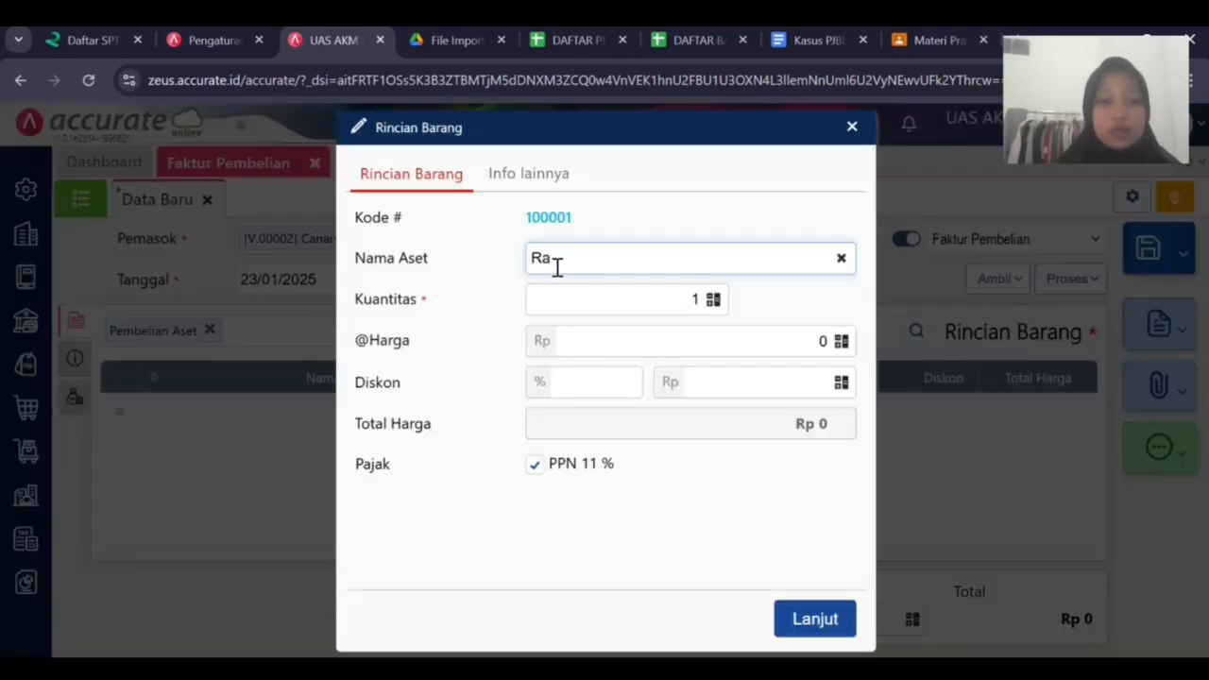
text(k Baran)
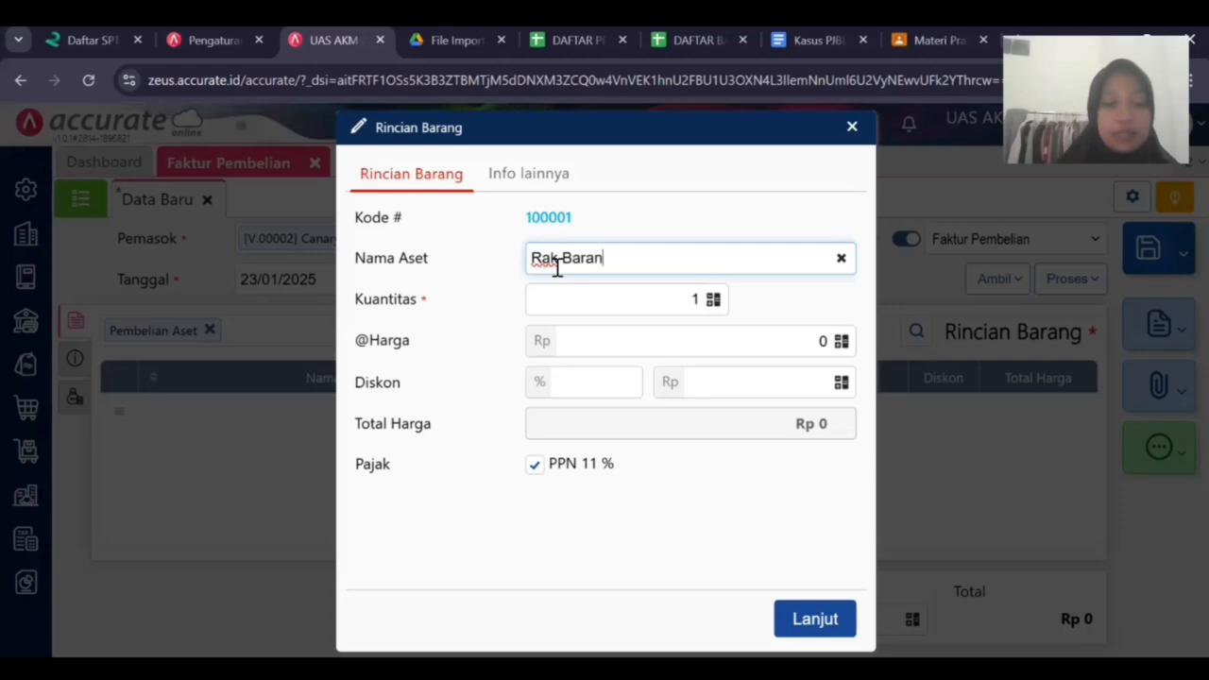
text(g)
click(672, 342)
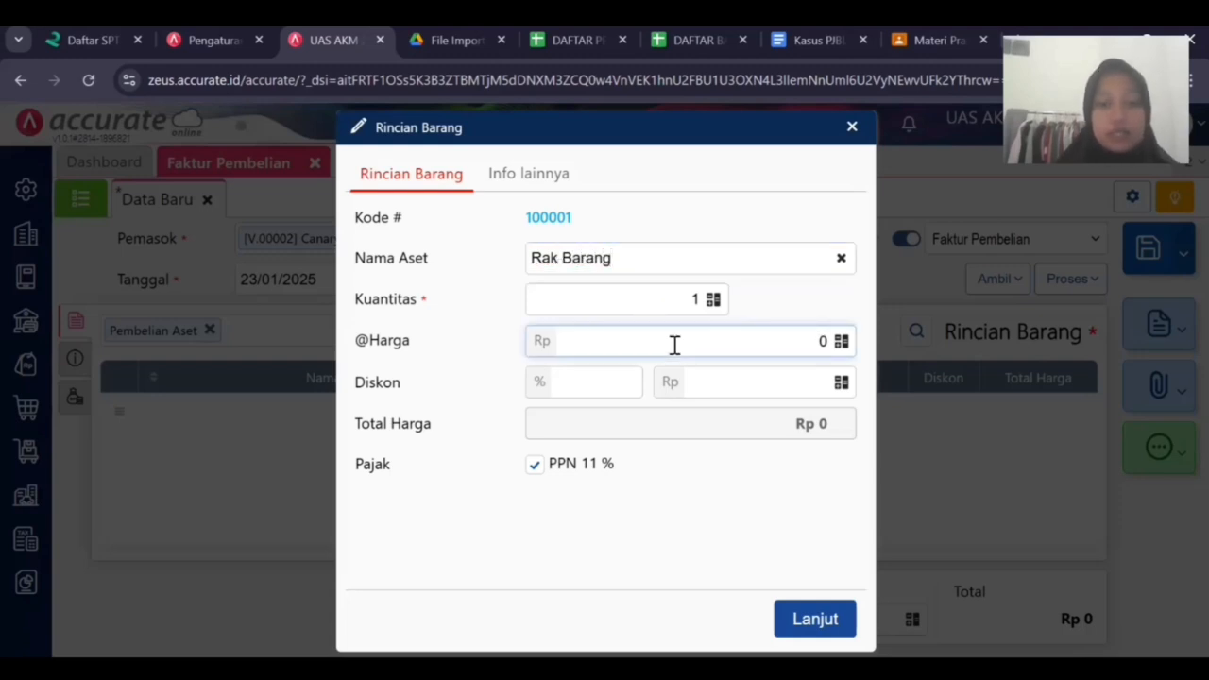
text(6000000)
click(646, 510)
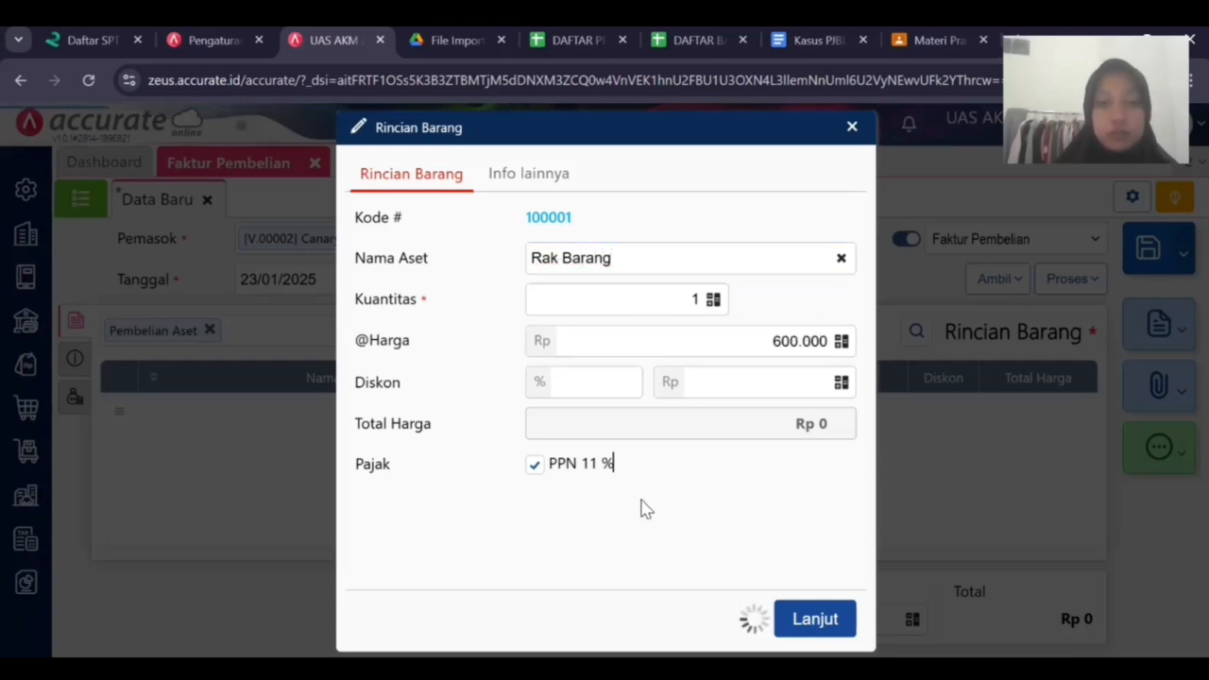
click(533, 465)
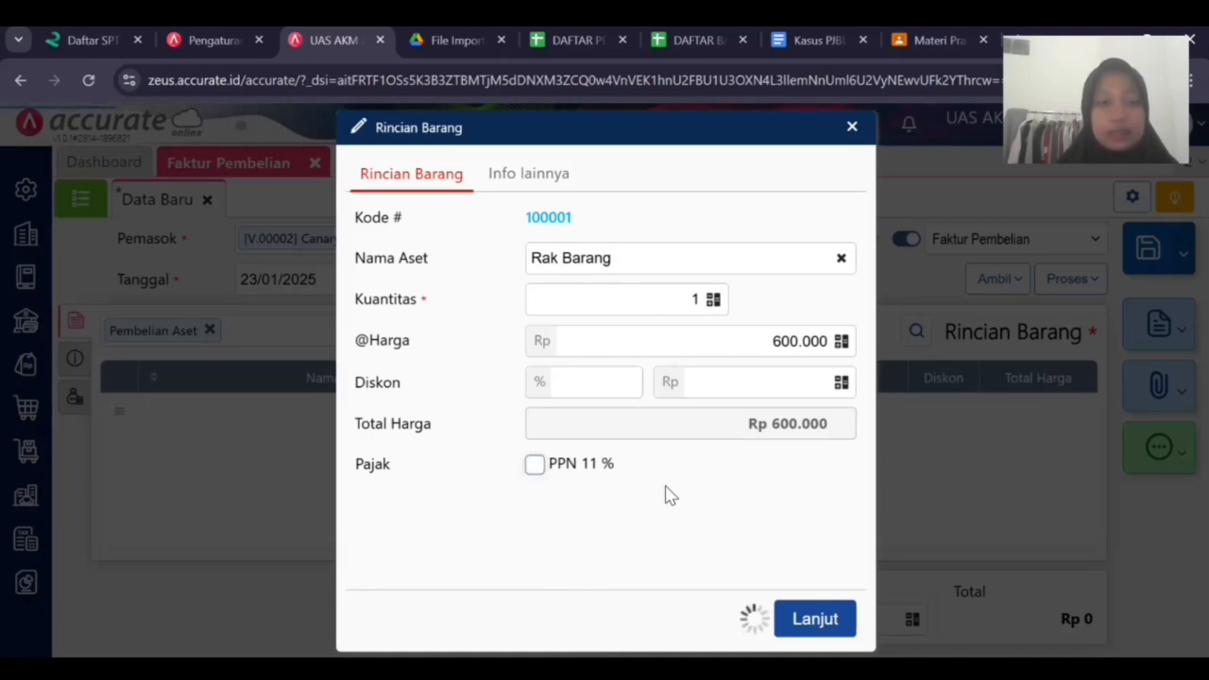
click(802, 618)
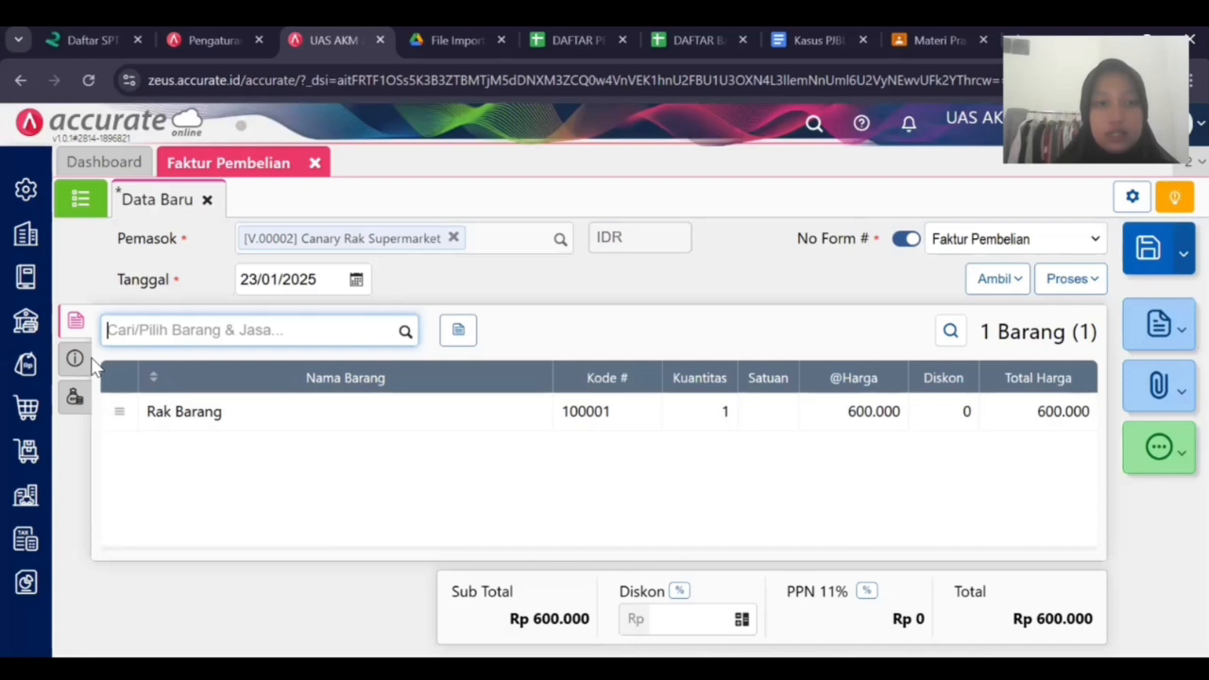
Step: In the invoice's Info lainnya, enter S2-8009 as the No Faktur
click(73, 359)
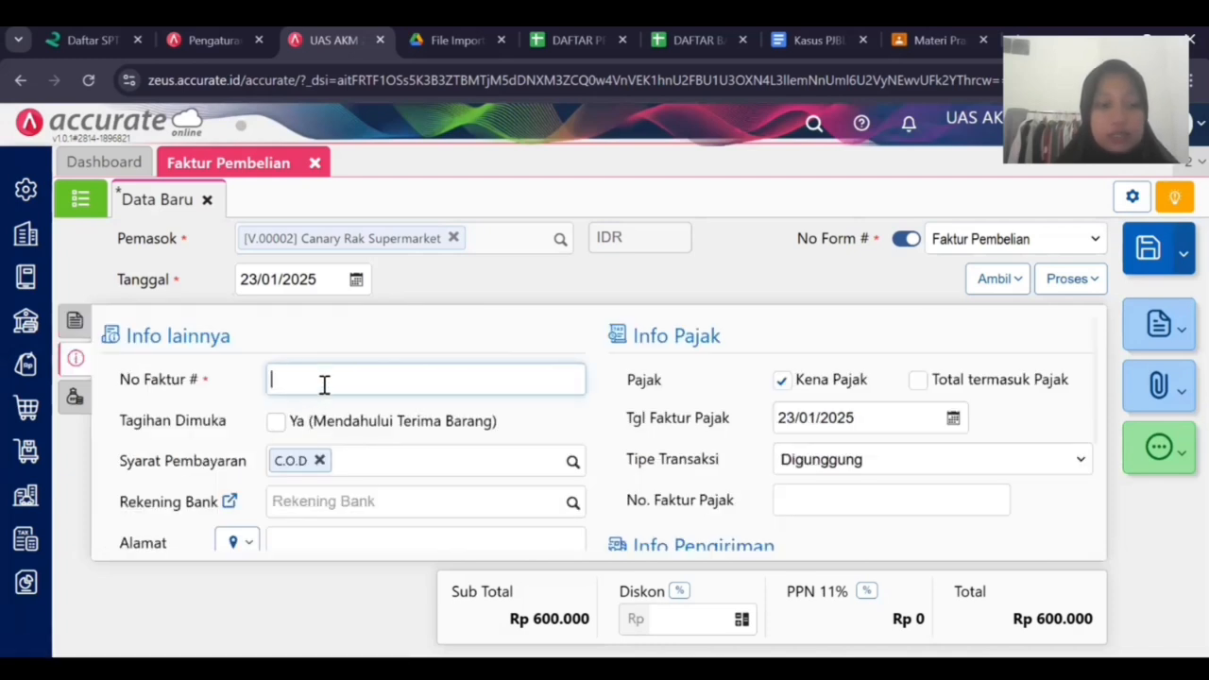
text(S2)
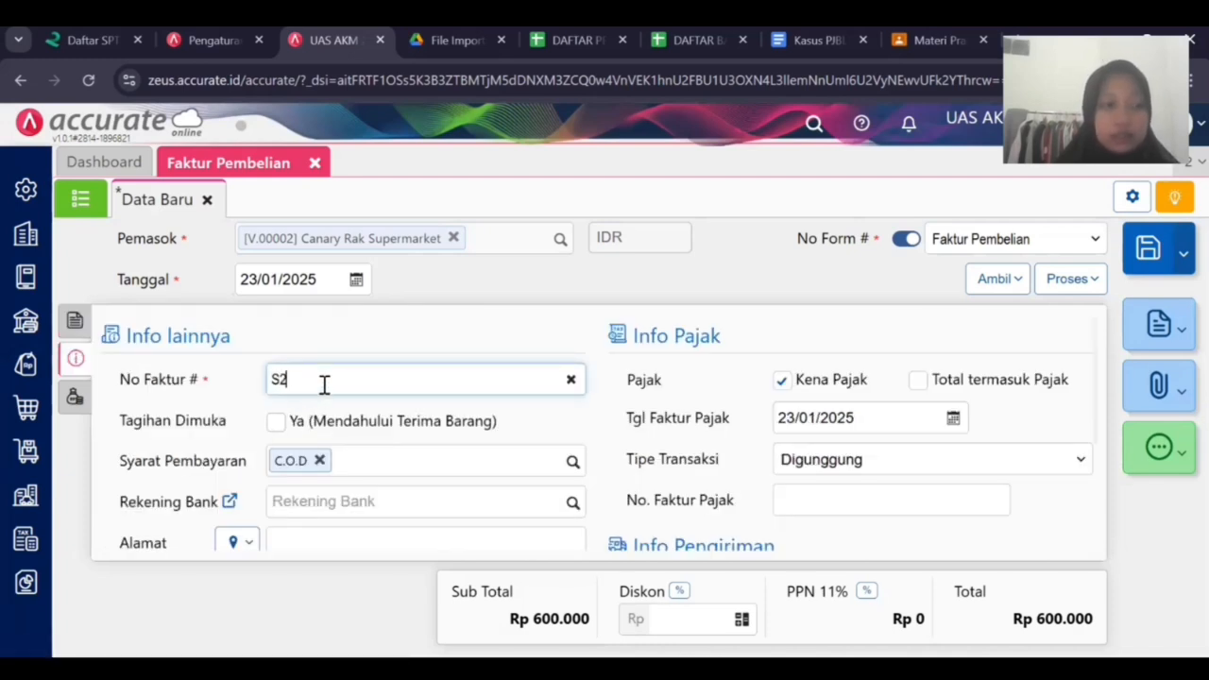
text(-800)
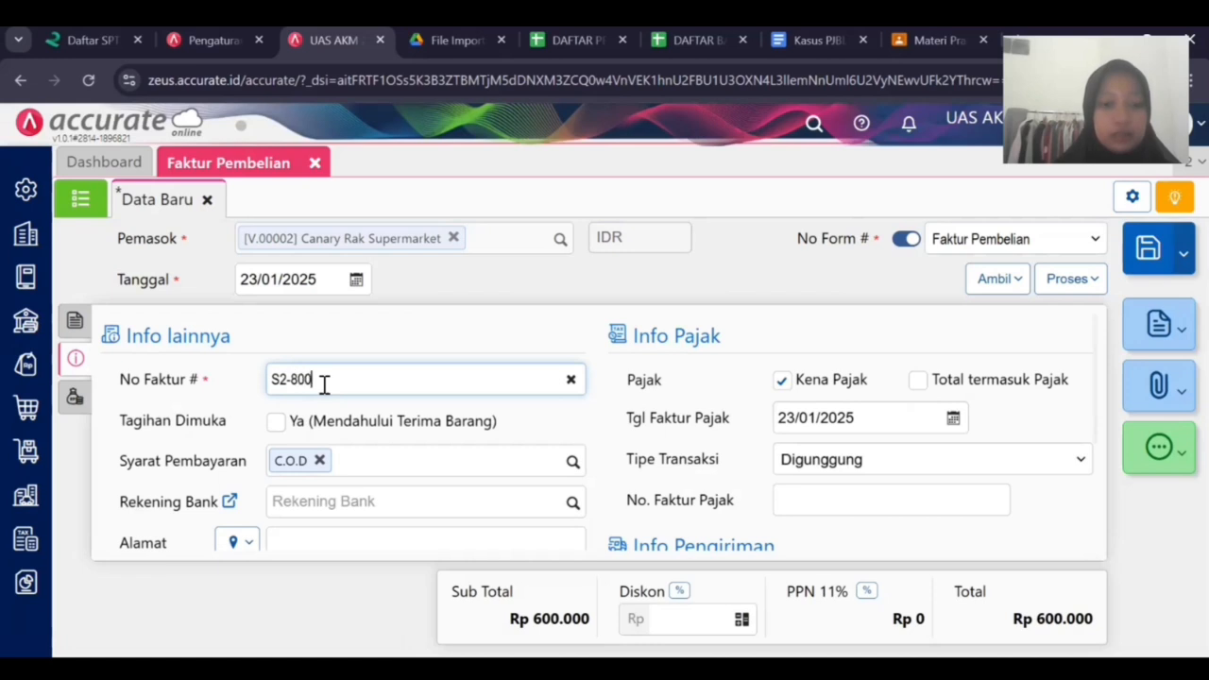
text(9)
Step: Set the invoice's Tgl Pengiriman to 23/01/2025 and return to the item details
scroll(836, 470, down, 1)
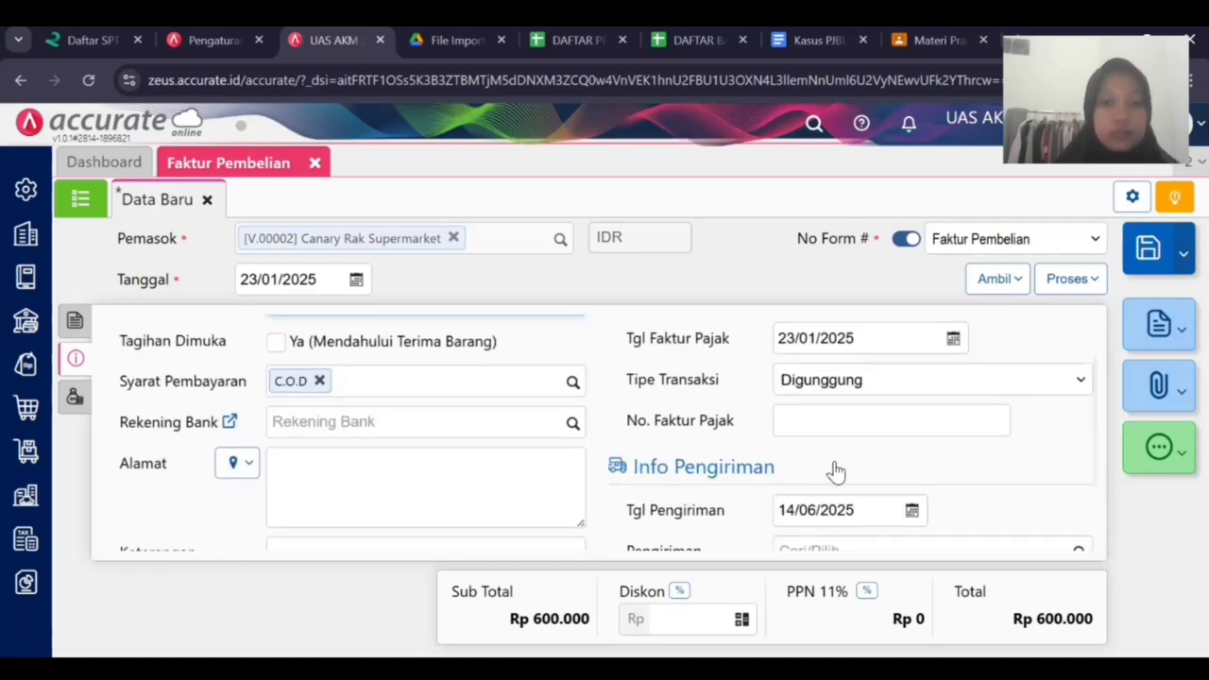
click(833, 510)
text(12025)
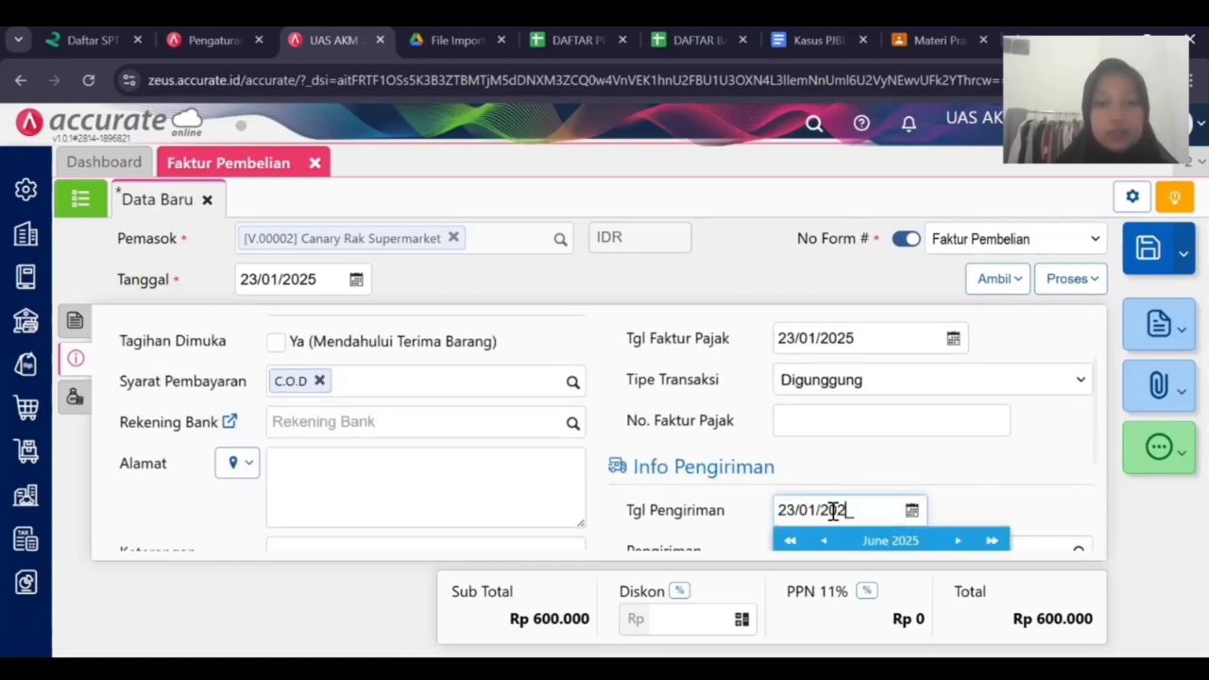
scroll(570, 447, down, 1)
scroll(570, 447, down, 2)
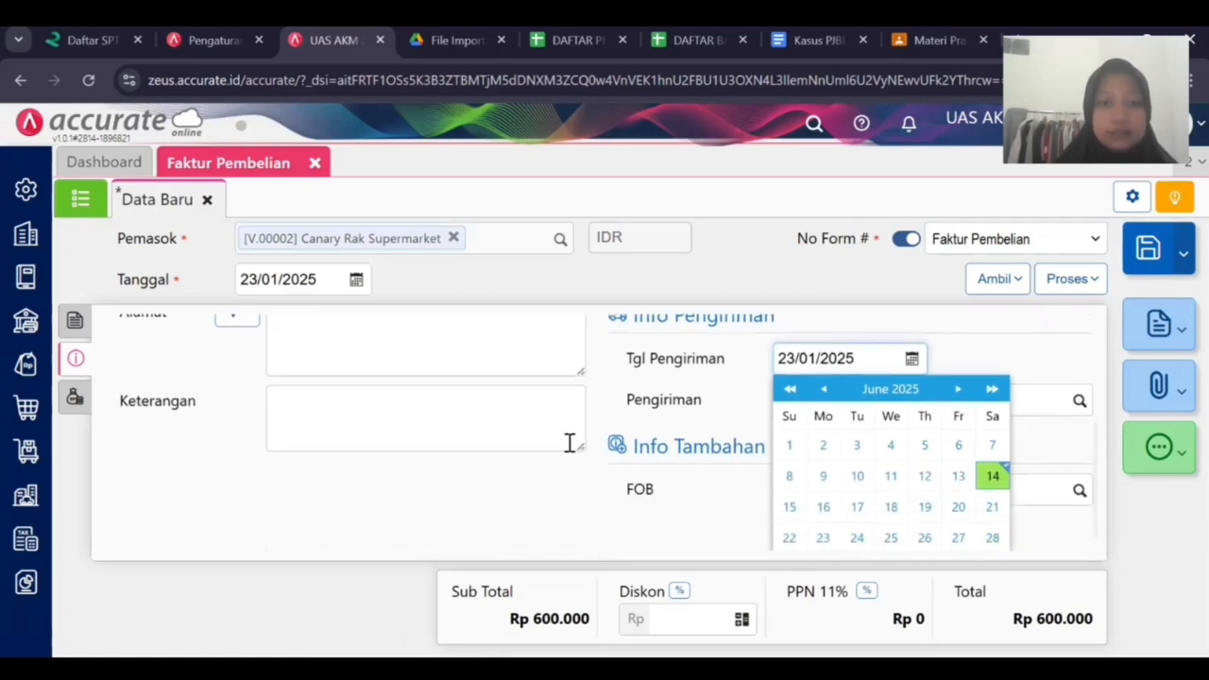
scroll(570, 443, up, 3)
click(75, 321)
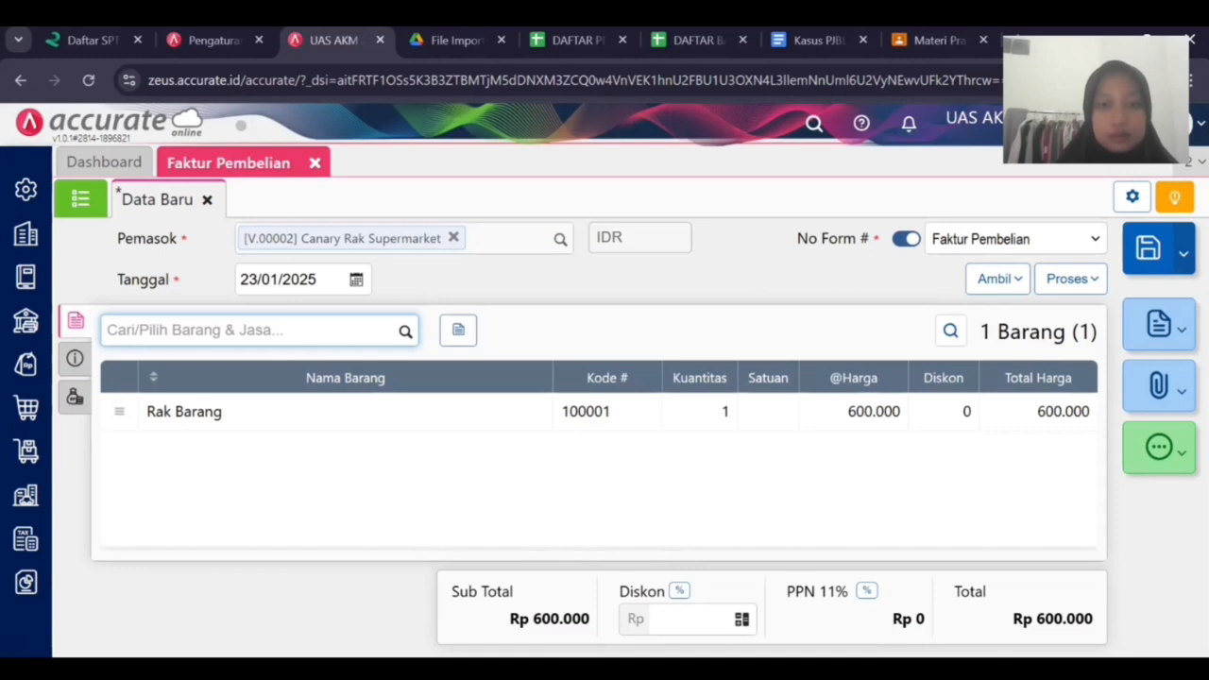
click(557, 470)
Step: Process the invoice into a Pembayaran Pembelian from Bank BCA IDR and calculate its Nilai Pembayaran
click(1068, 280)
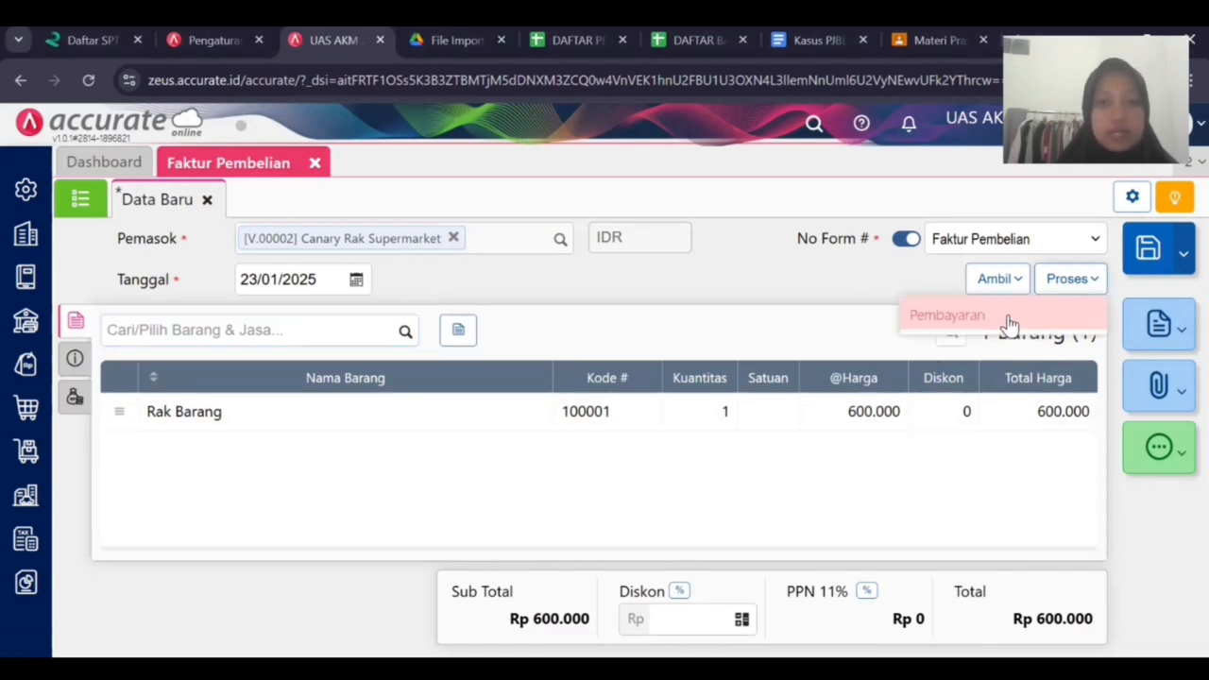
click(947, 315)
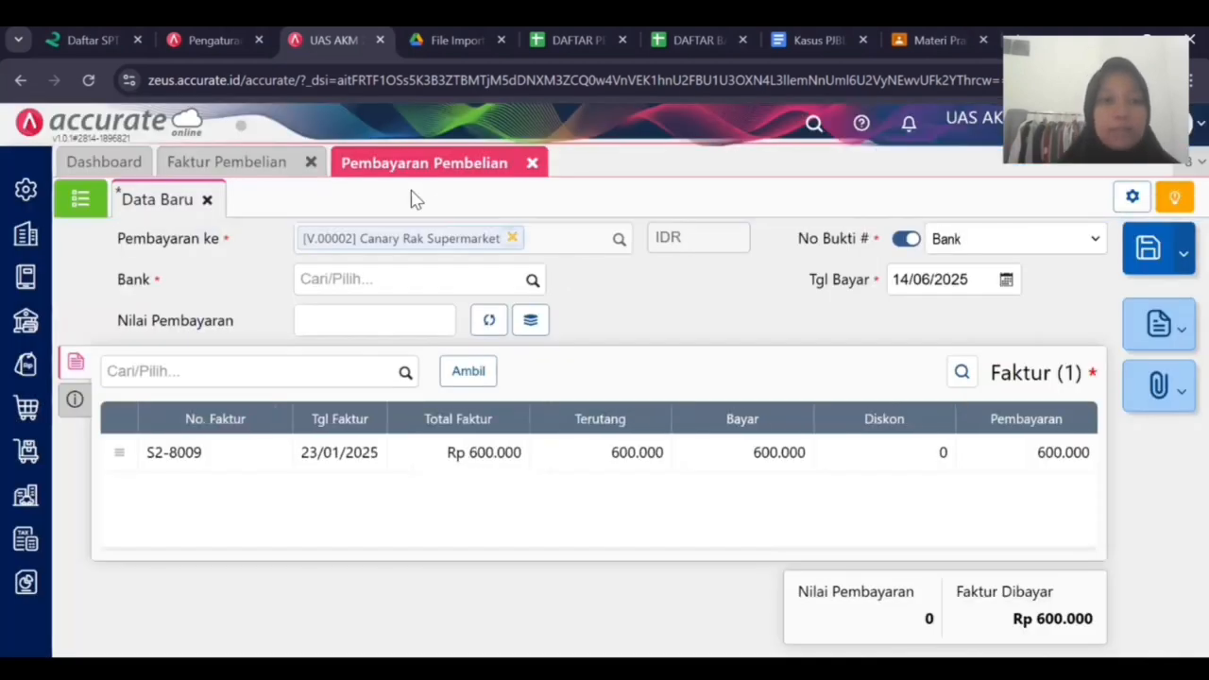
click(396, 276)
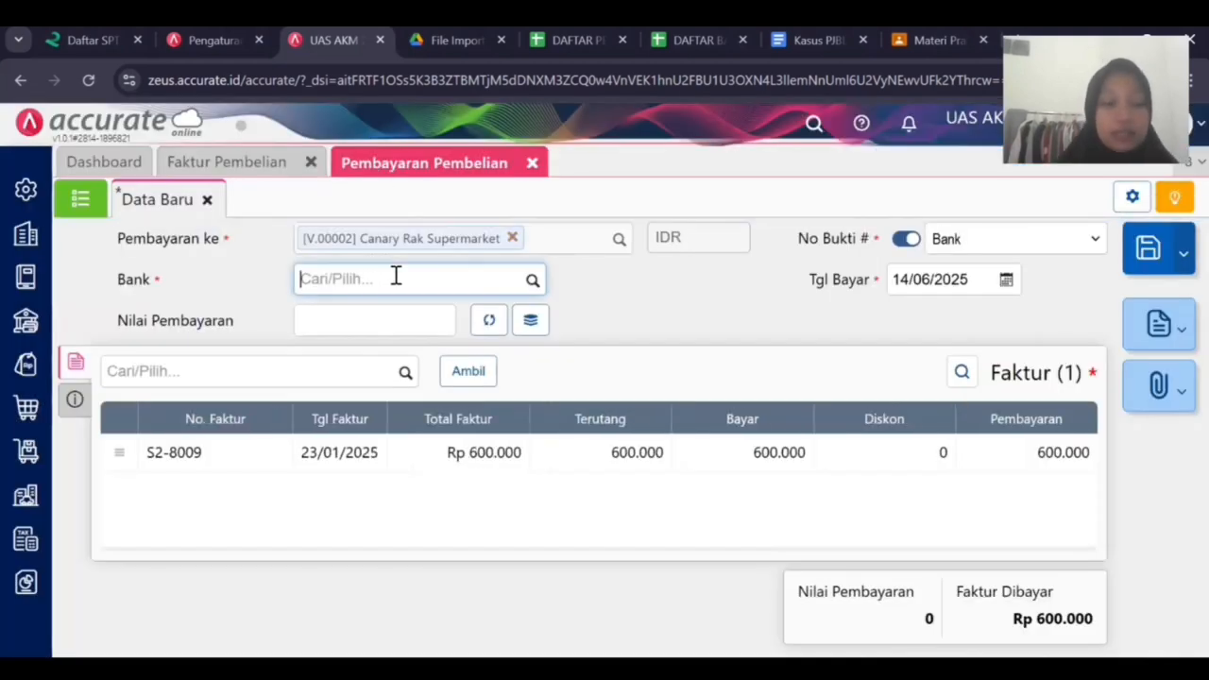
text(bca)
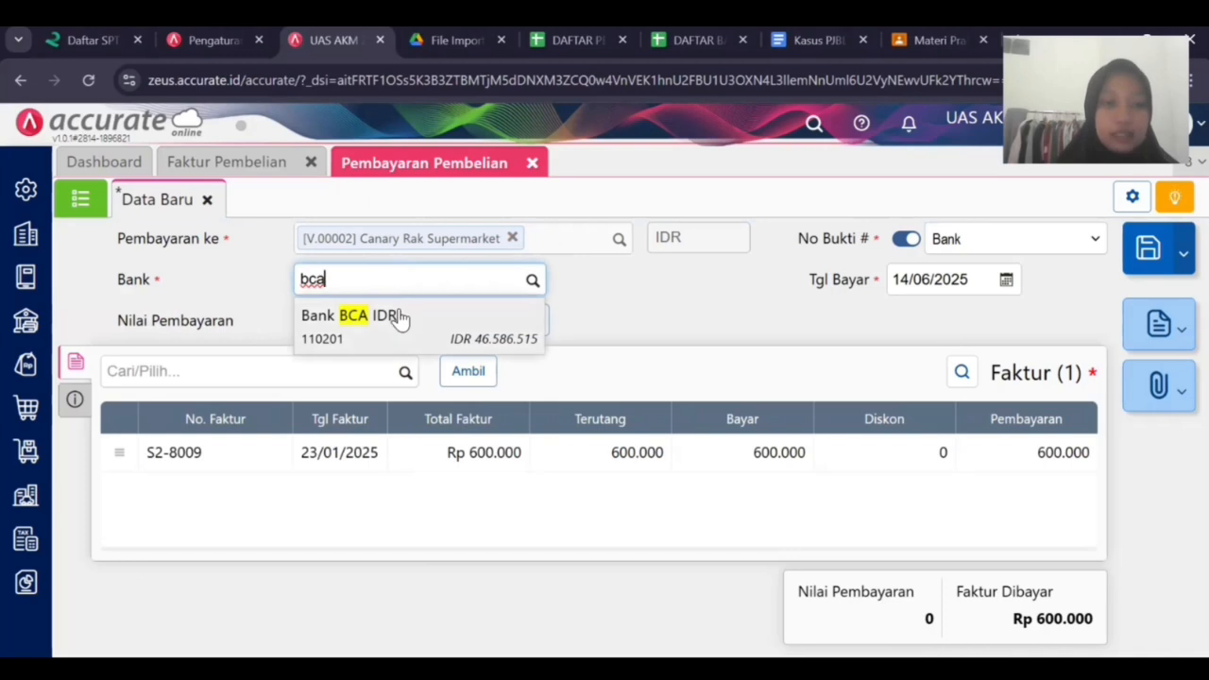
click(399, 319)
click(489, 322)
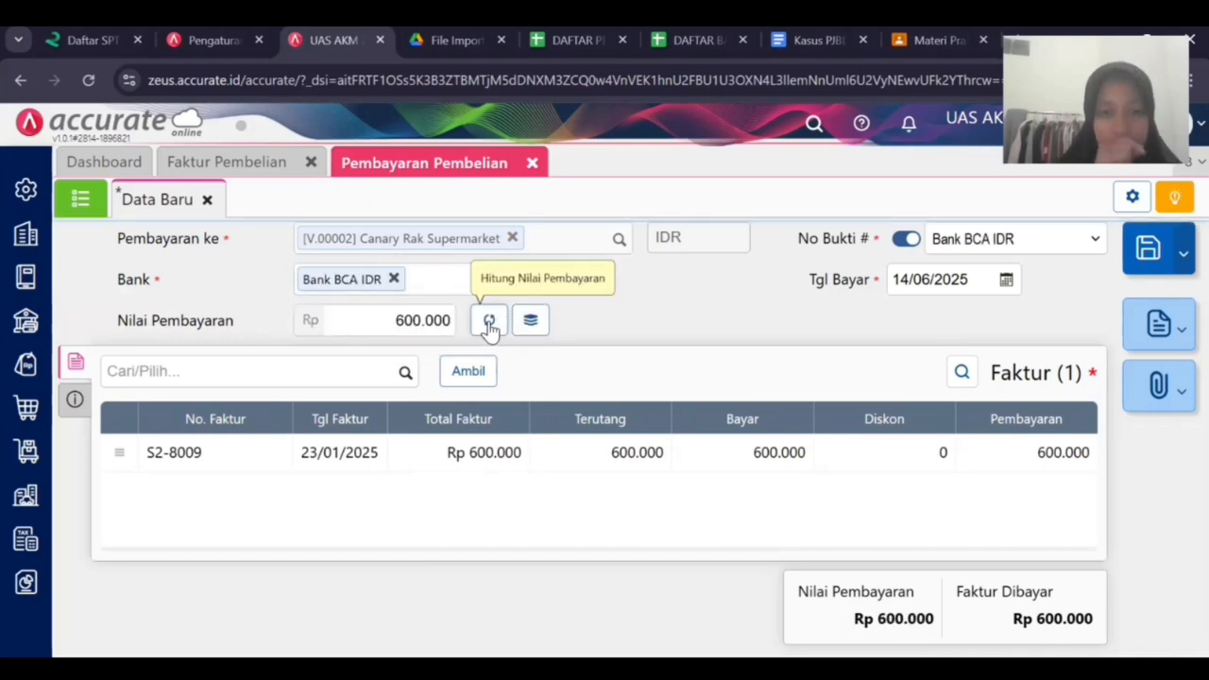
Step: Set the payment's Tgl Bayar to 23/01/2025
click(909, 277)
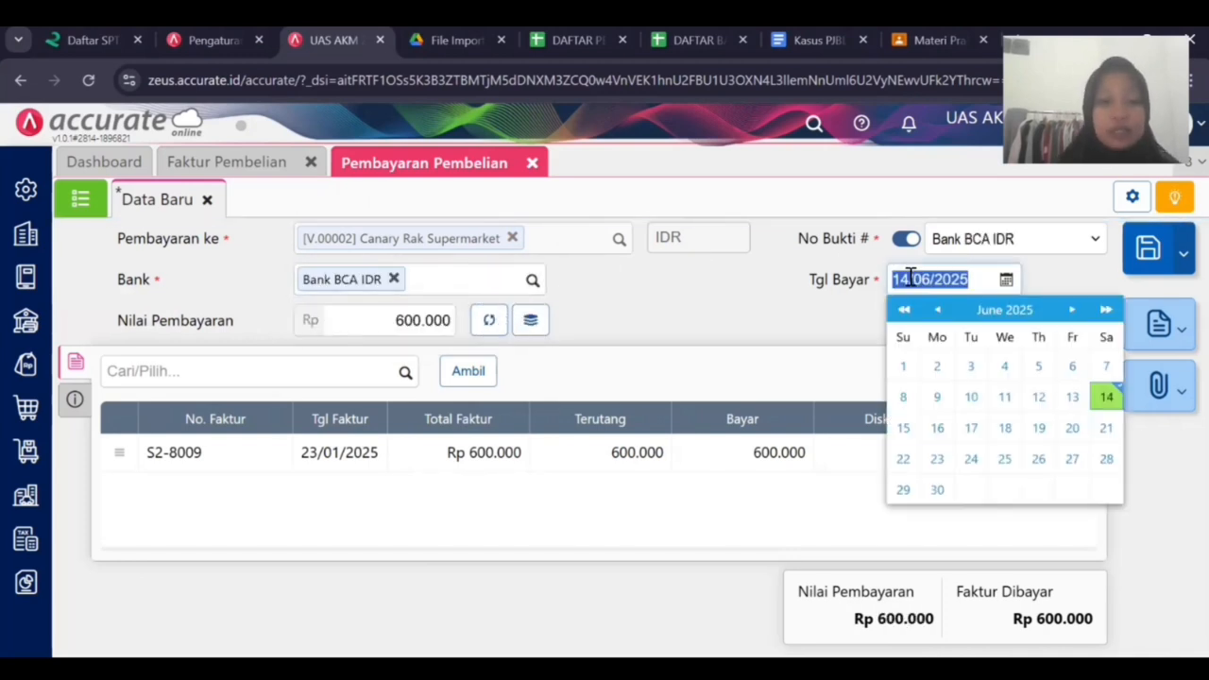
text(23012025)
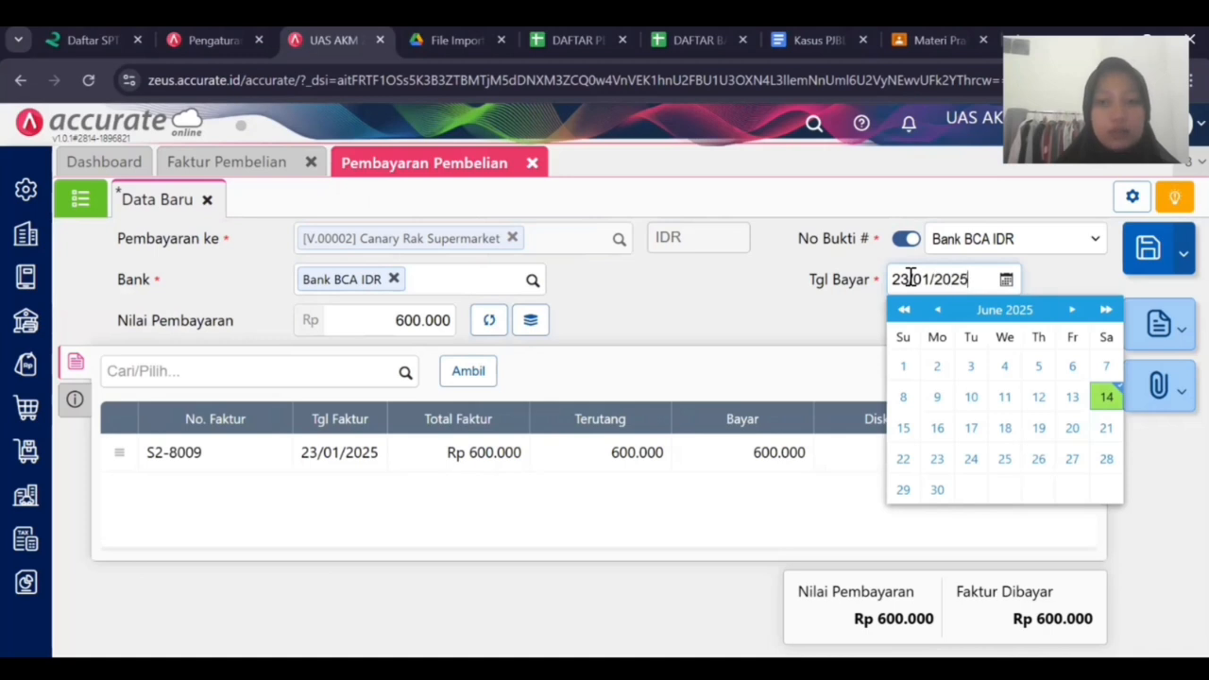
click(667, 313)
Step: Set the payment's Metode Bayar to Transfer Bank and save the payment
click(70, 401)
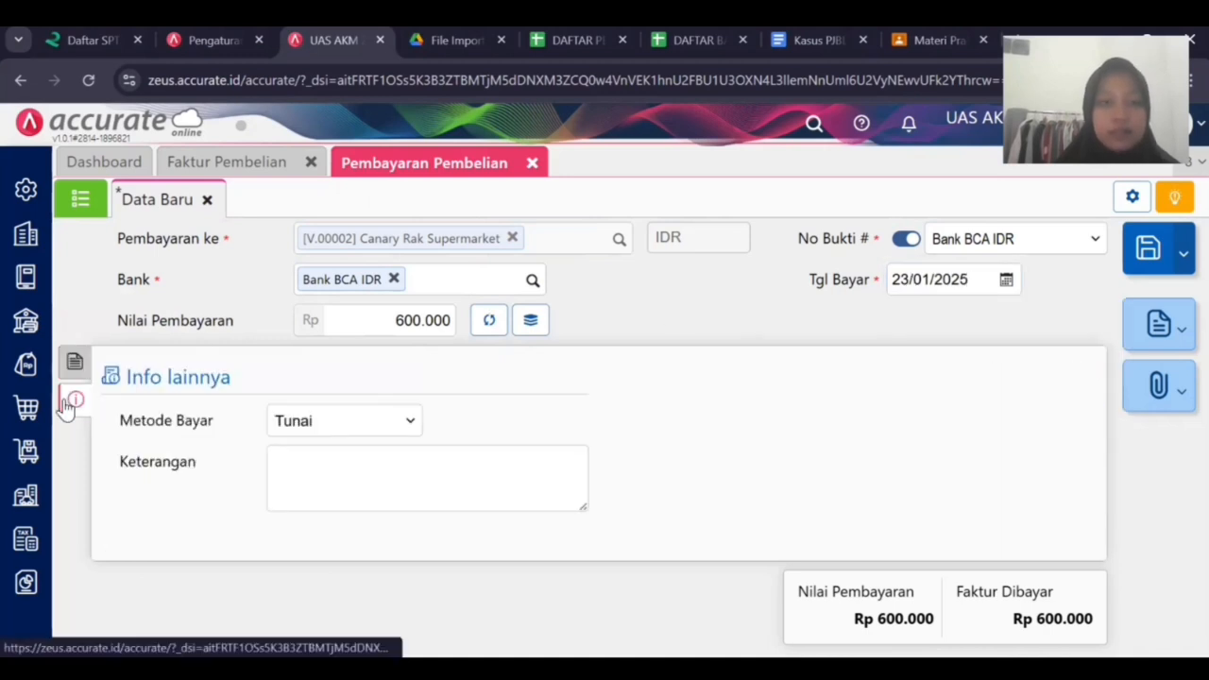
click(319, 425)
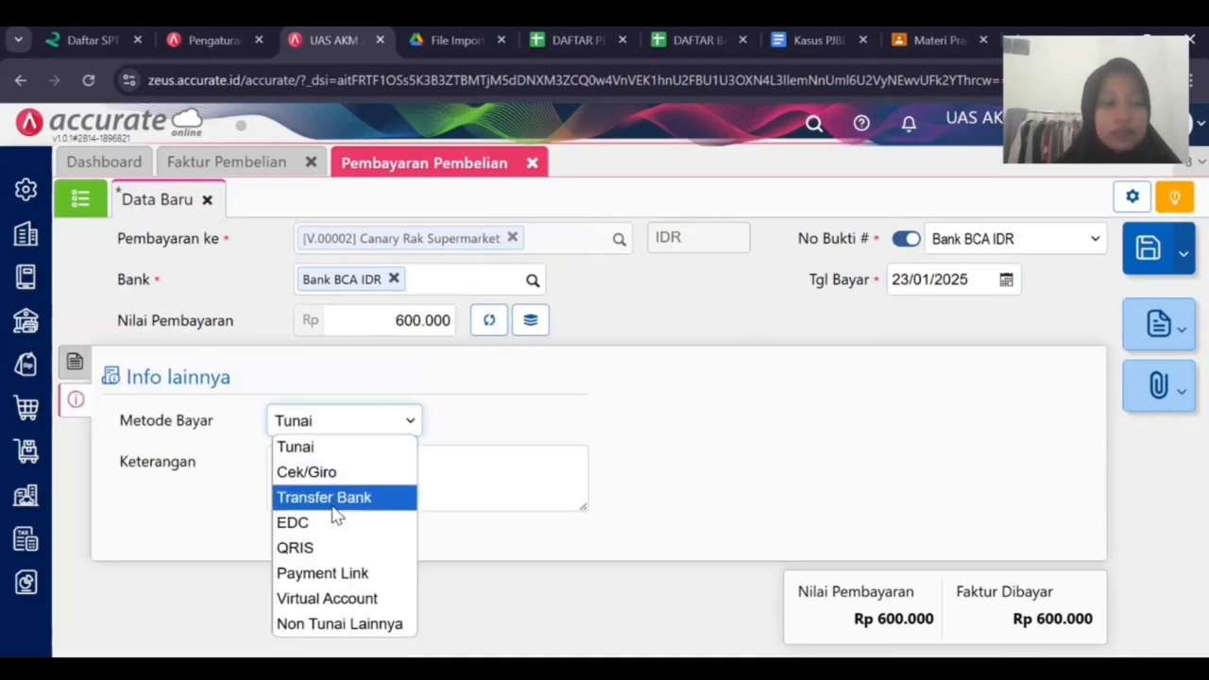
click(324, 496)
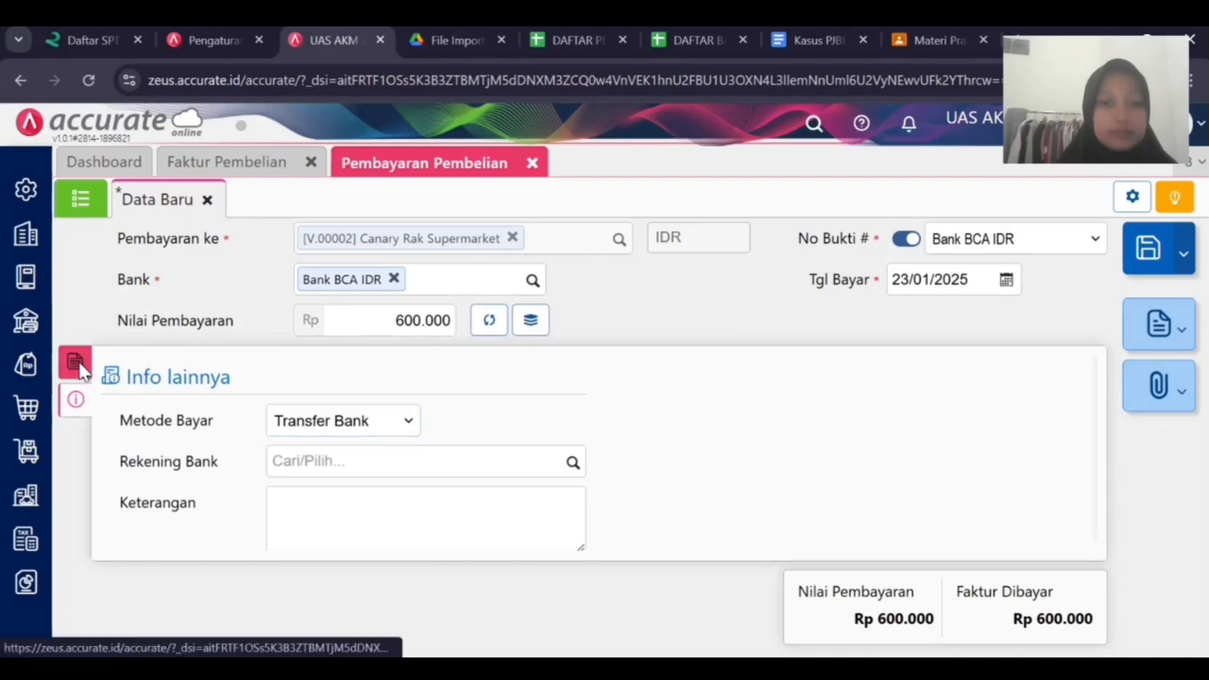
click(76, 364)
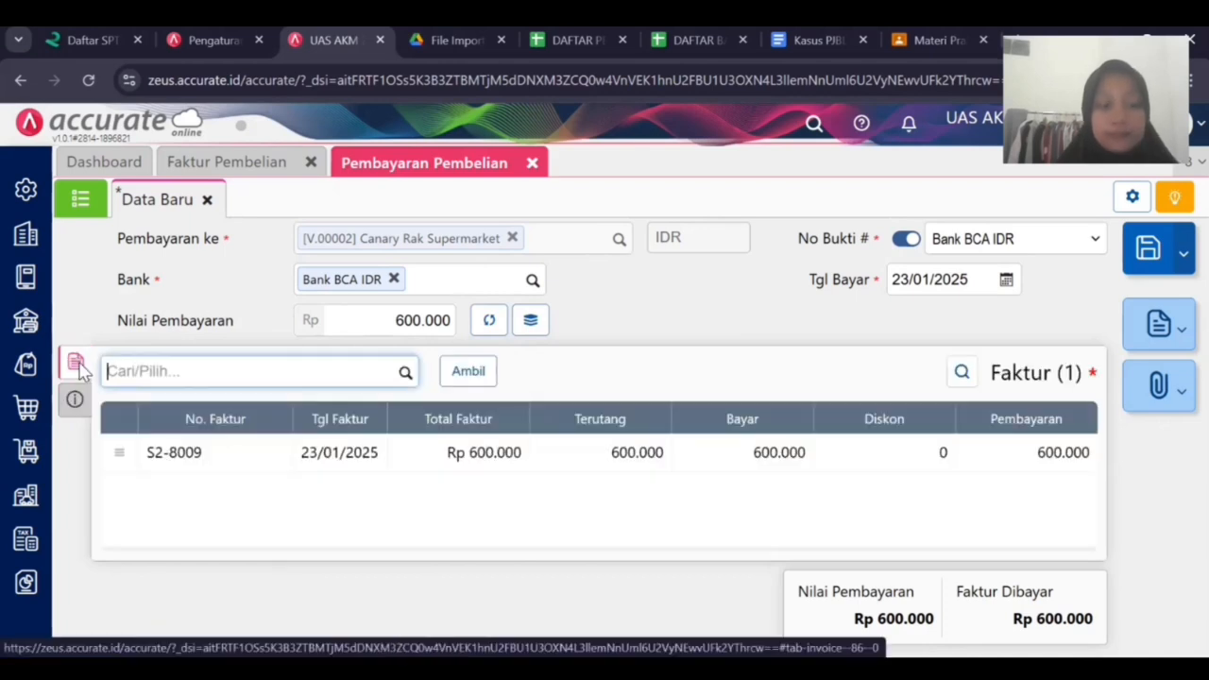
click(1147, 249)
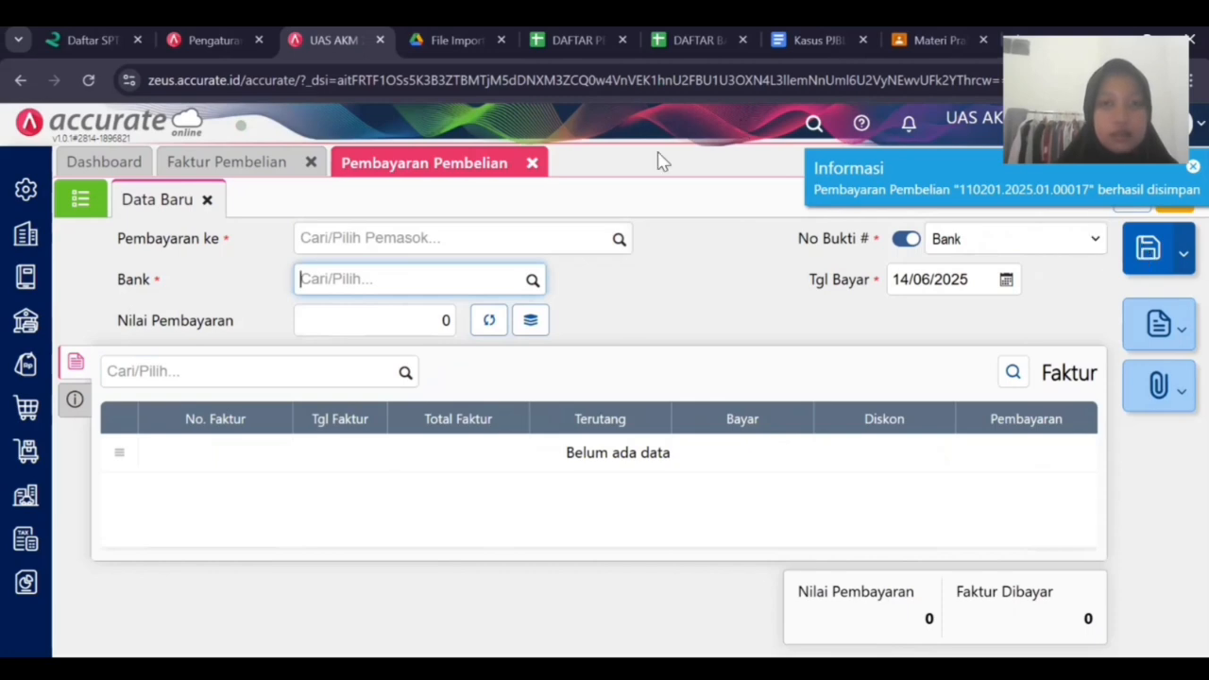
Step: Close the purchase payment and invoice pages and open the draft Rak Barang record from the Aset Tetap list
click(532, 162)
click(314, 165)
click(25, 494)
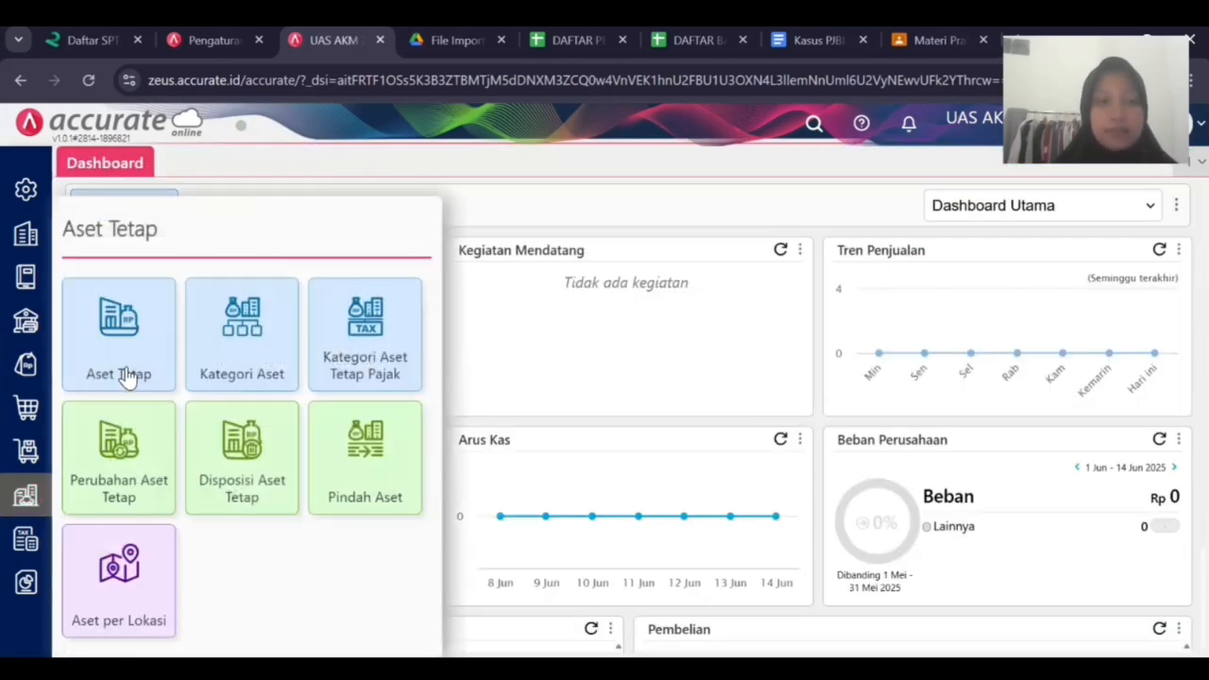
click(126, 375)
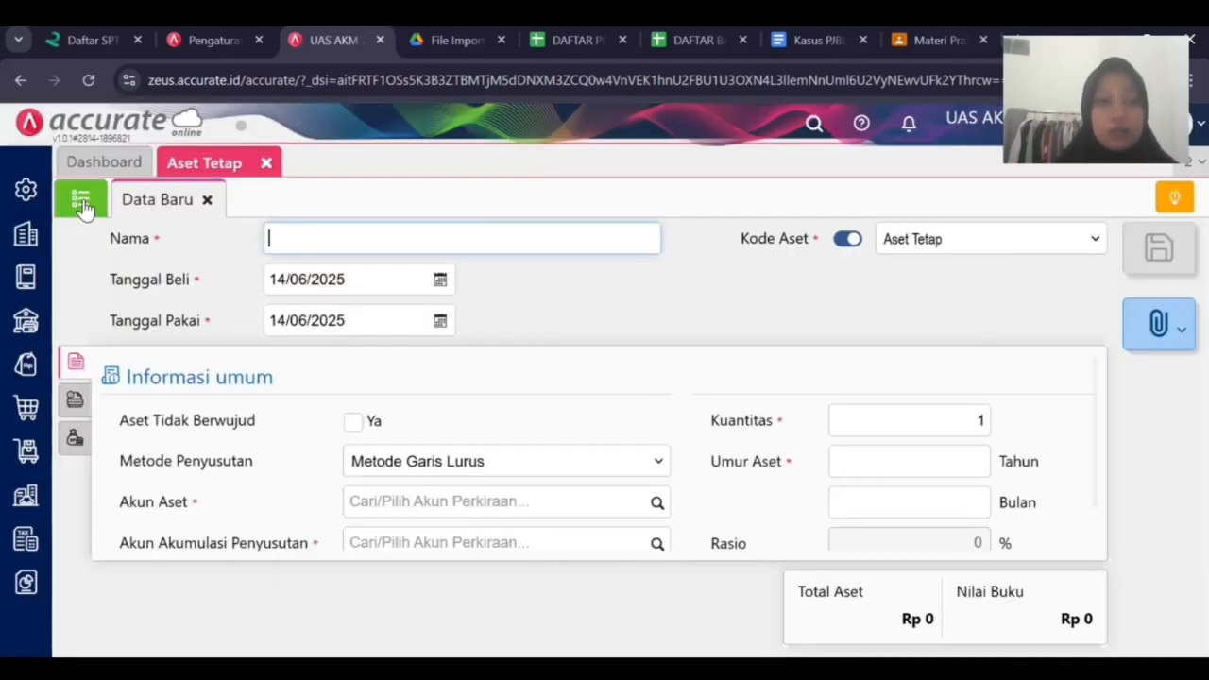
click(80, 201)
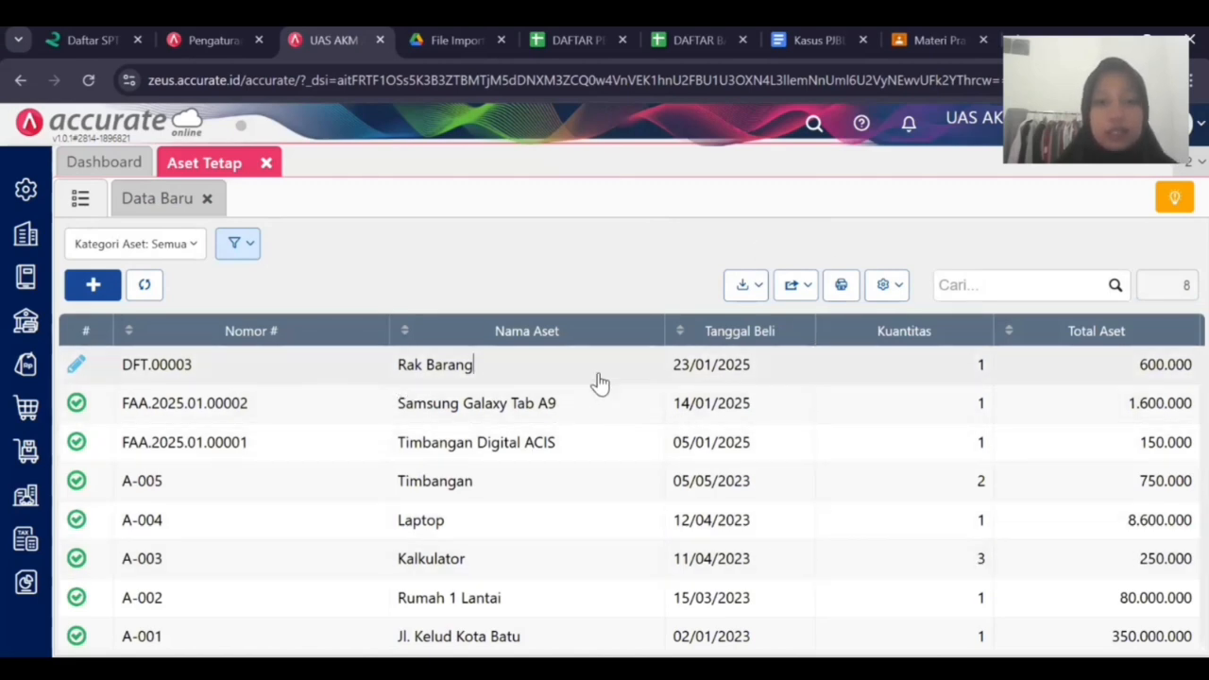
click(599, 377)
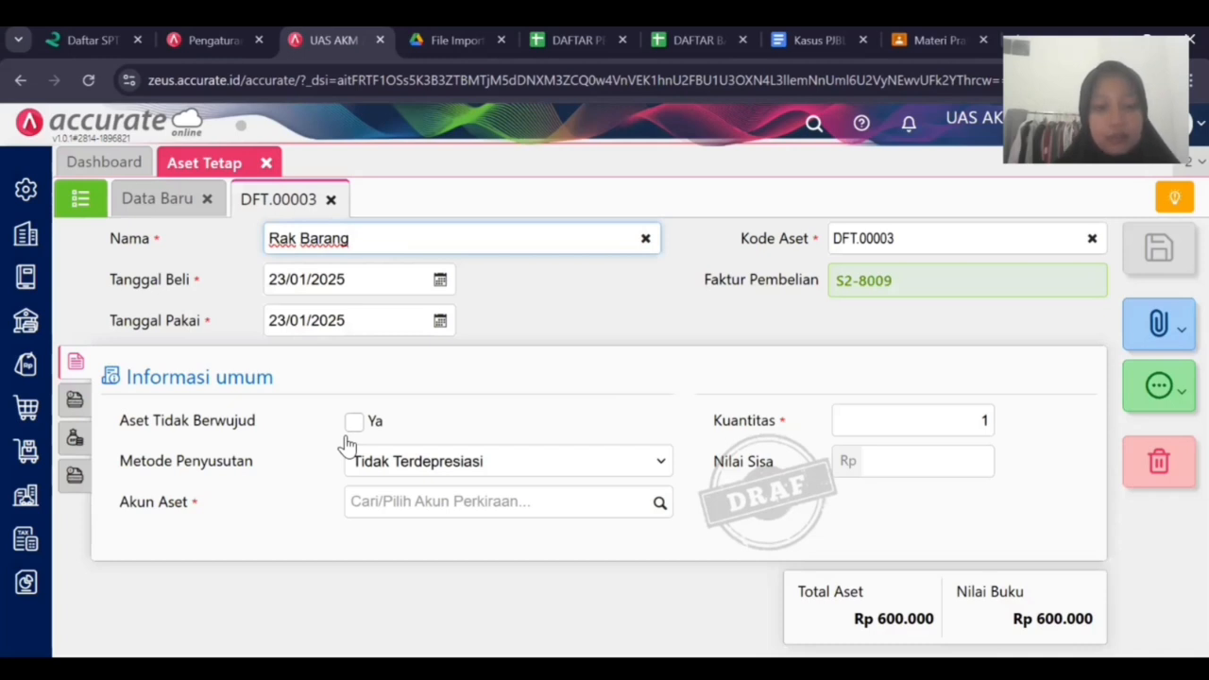
Step: Set the Rak Barang asset's Metode Penyusutan to Metode Garis Lurus and its Akun Aset to [120103] Peralatan
click(398, 472)
click(425, 513)
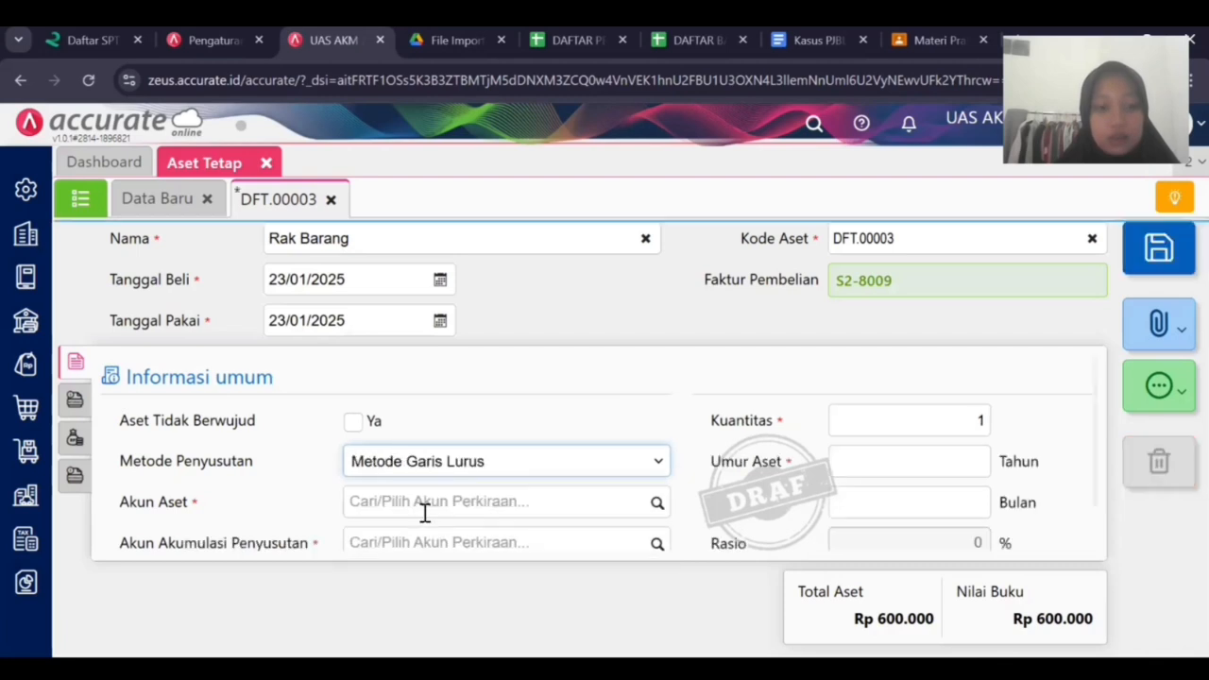
click(450, 509)
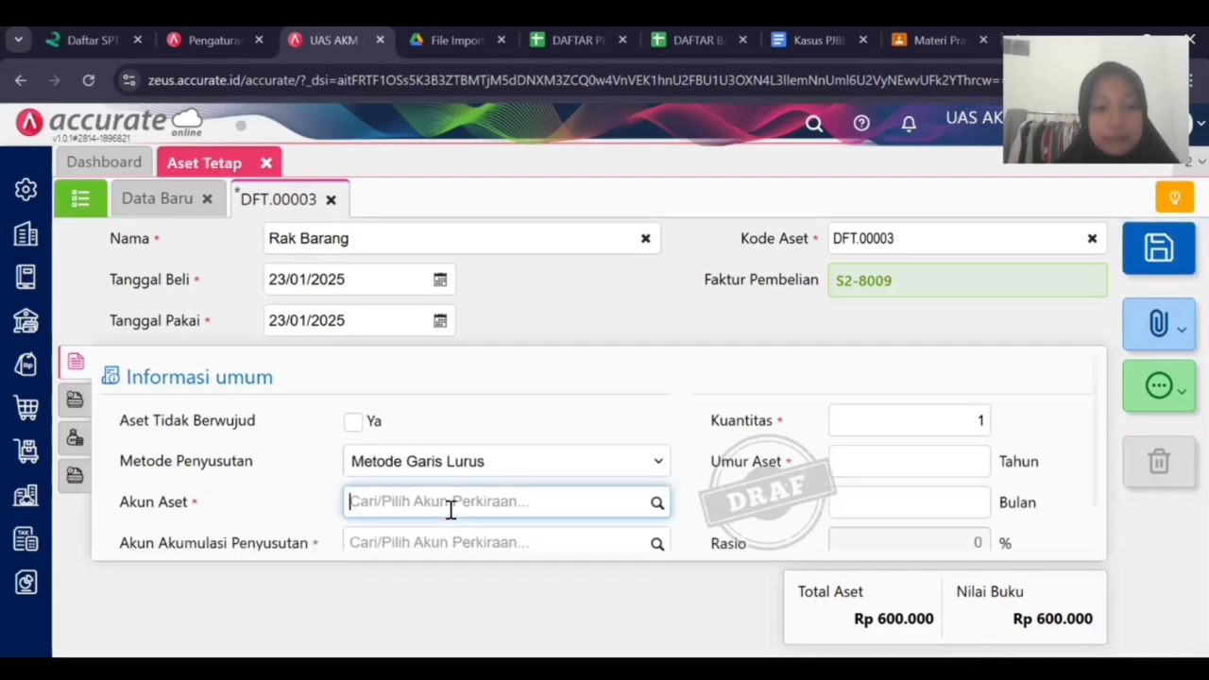
text(per)
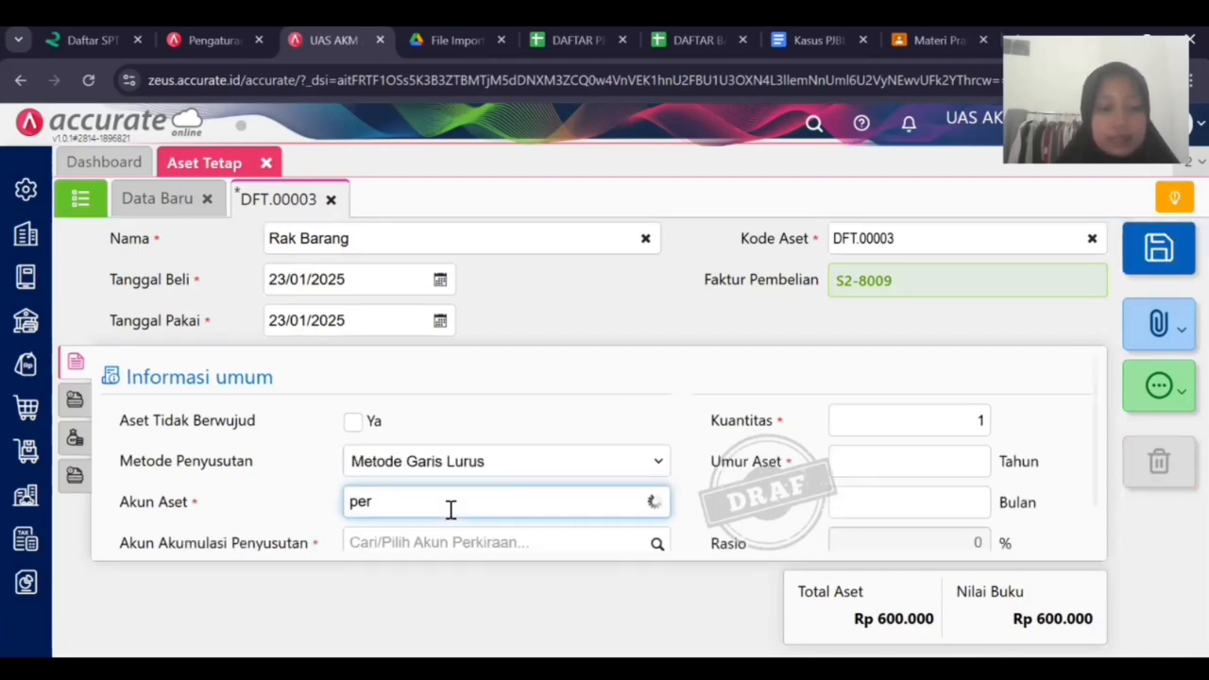
click(455, 557)
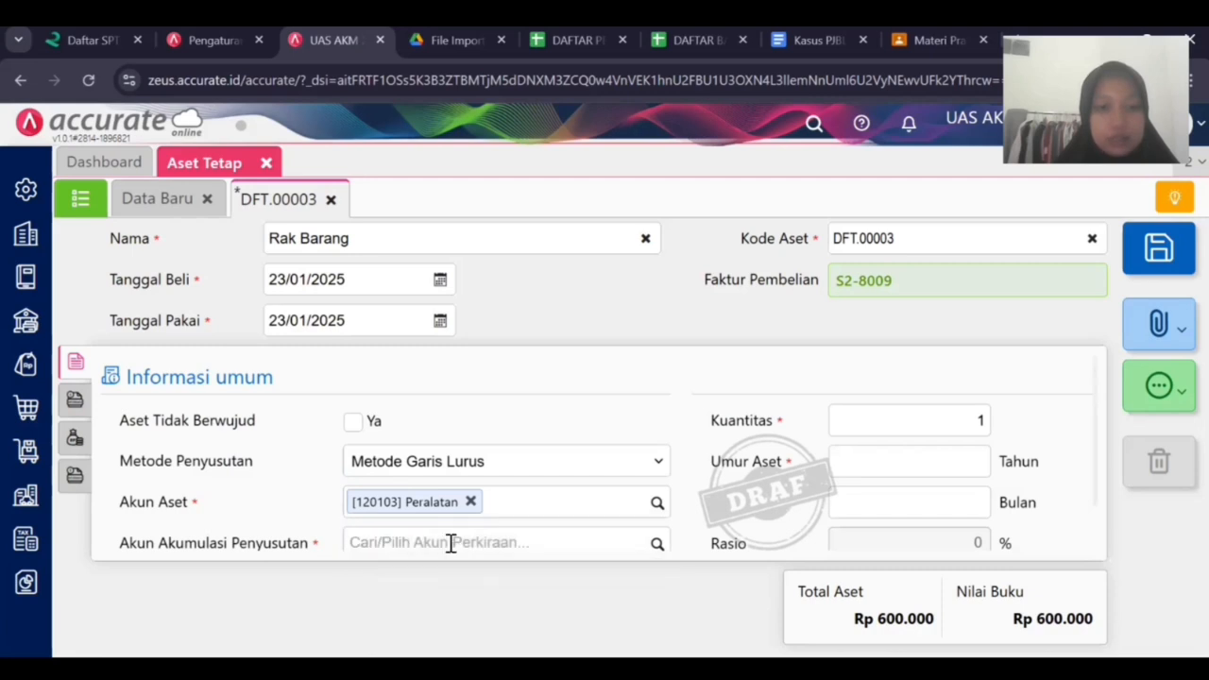
Step: Set Akun Akumulasi Penyusutan to [120202] Akum Penyust Peralatan and Akun Beban Penyusutan to [610202] Beban Penyust Peralatan
click(451, 542)
text(a)
key(BackSpace)
text(per)
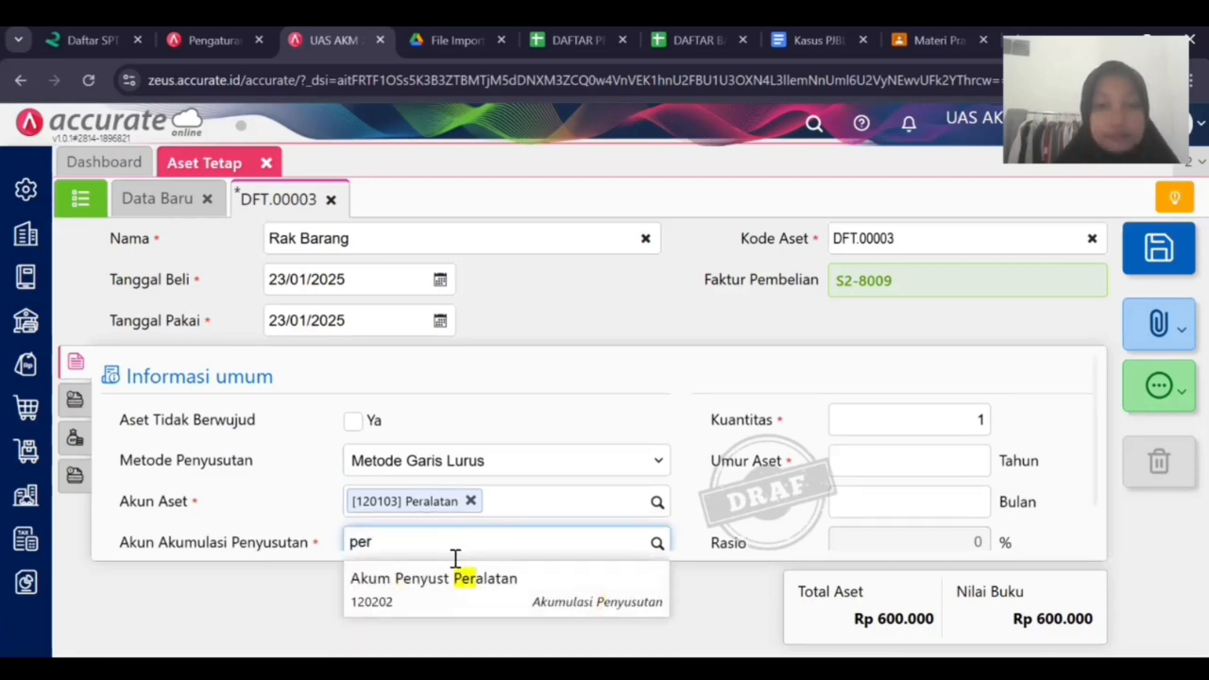
click(459, 576)
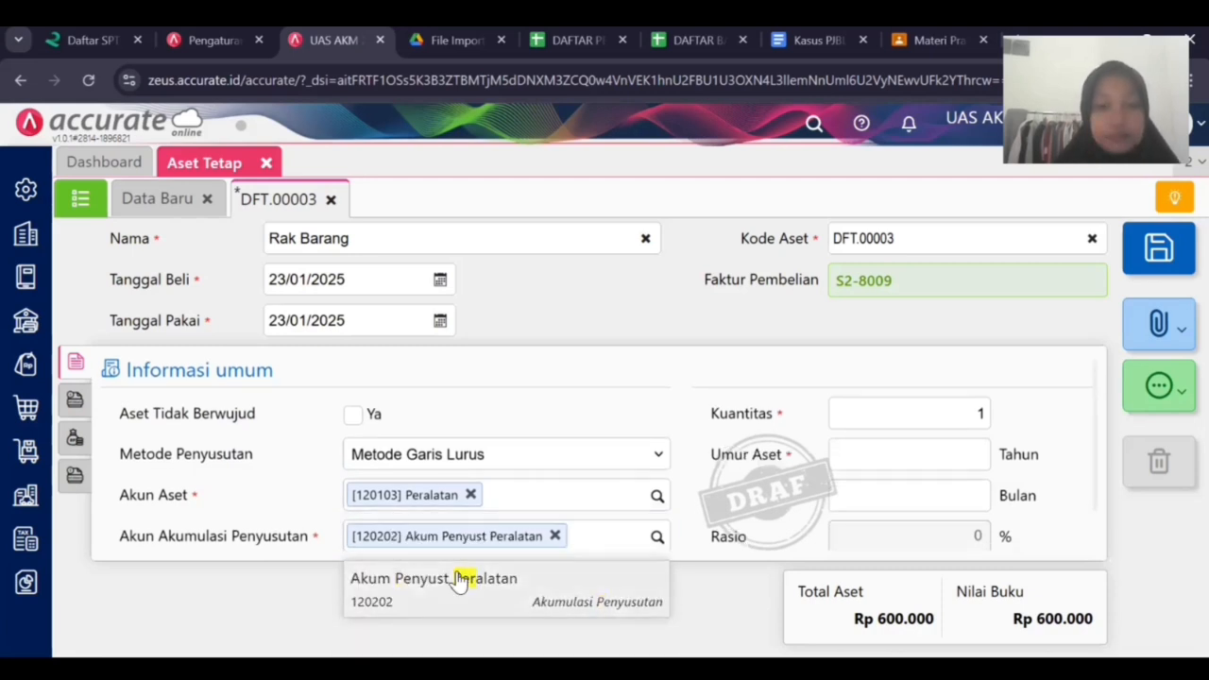
scroll(472, 501, down, 1)
click(457, 534)
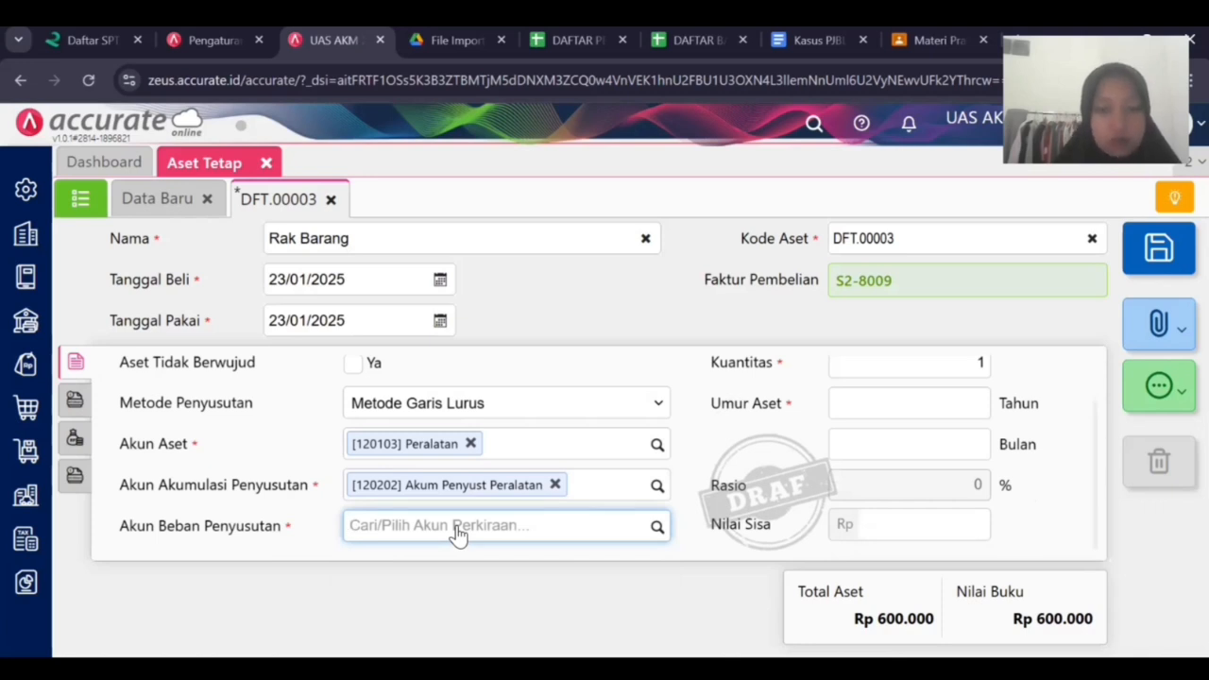
text(per)
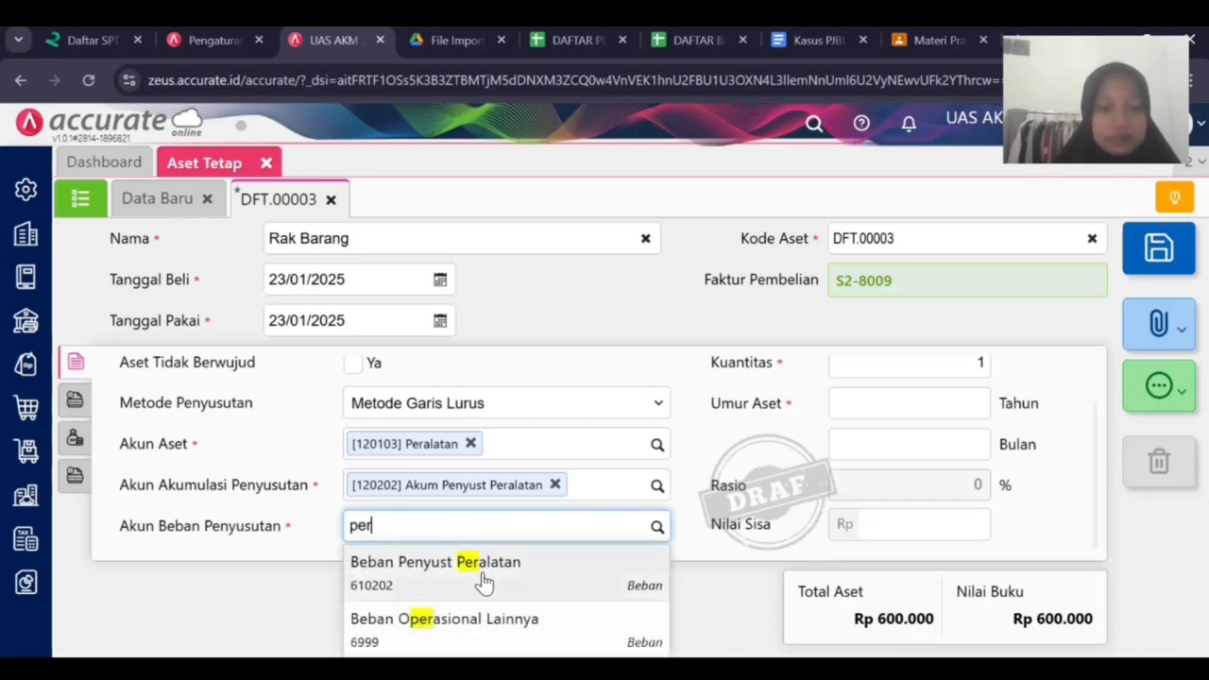
click(483, 576)
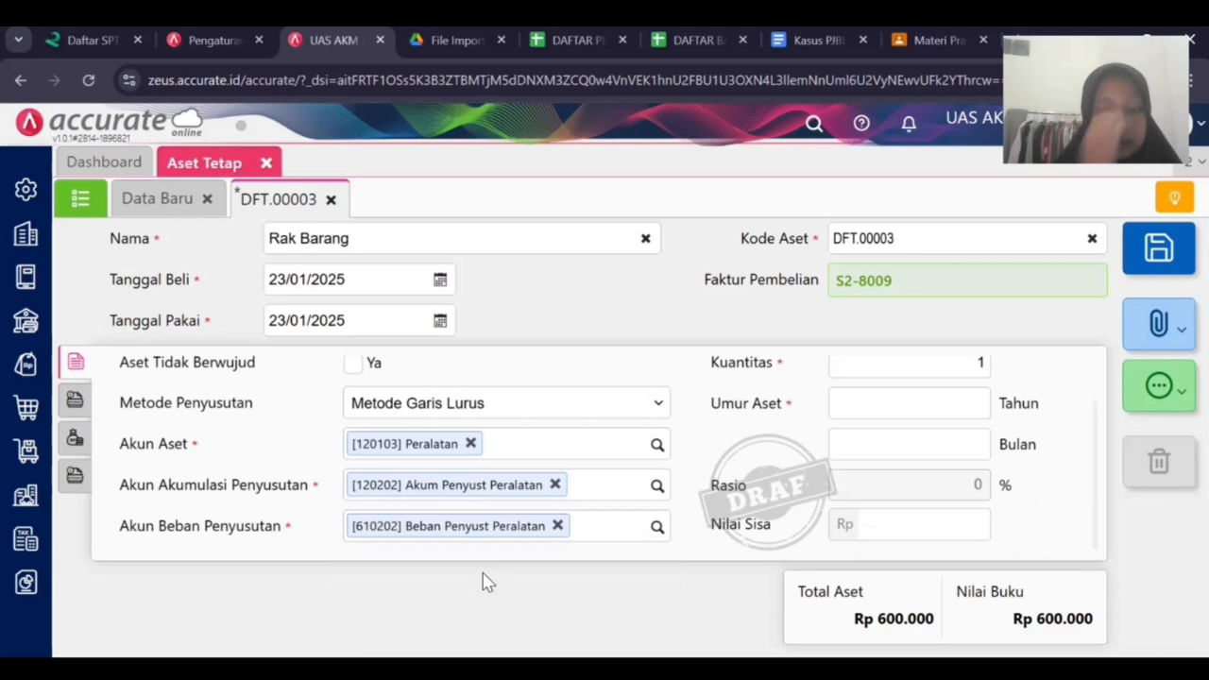
Step: Set the asset's Umur Aset to 4 Tahun
click(862, 417)
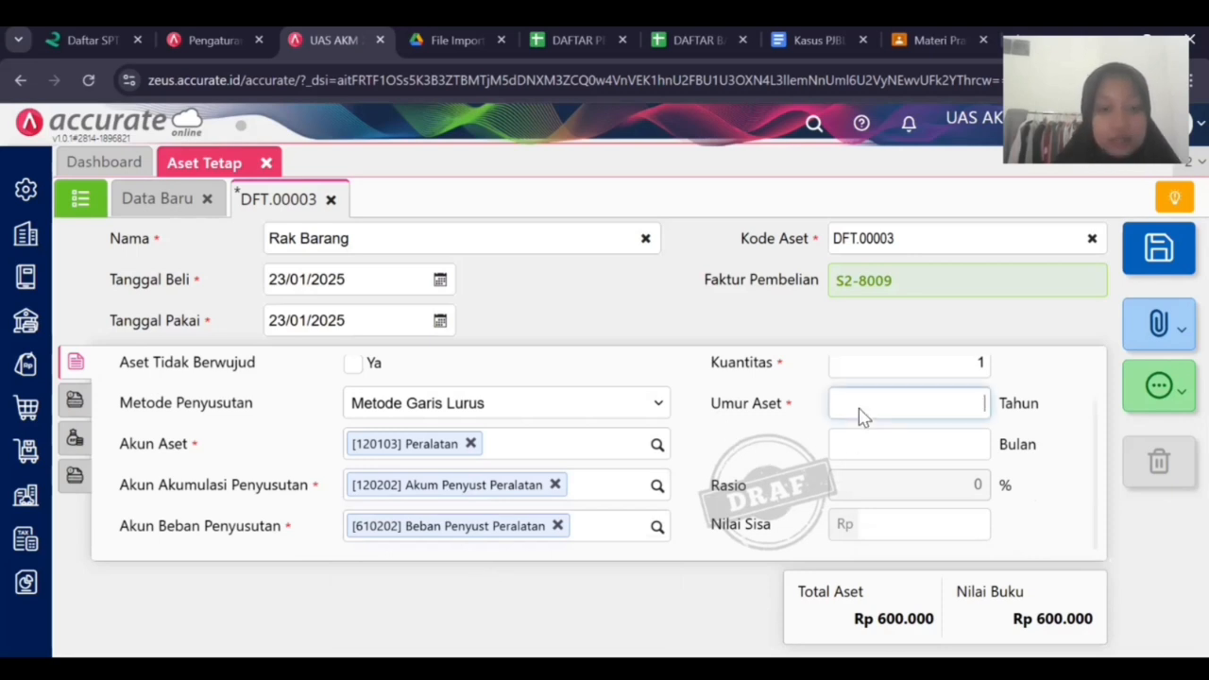
scroll(858, 391, up, 1)
click(733, 378)
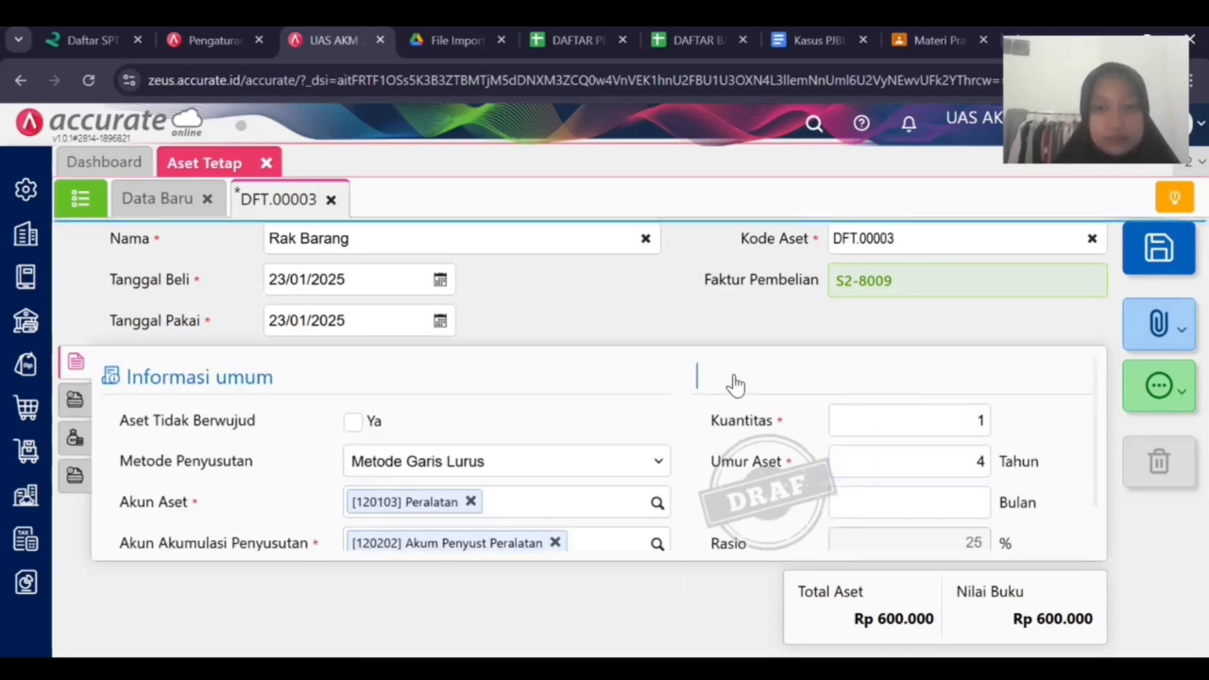
scroll(734, 378, down, 1)
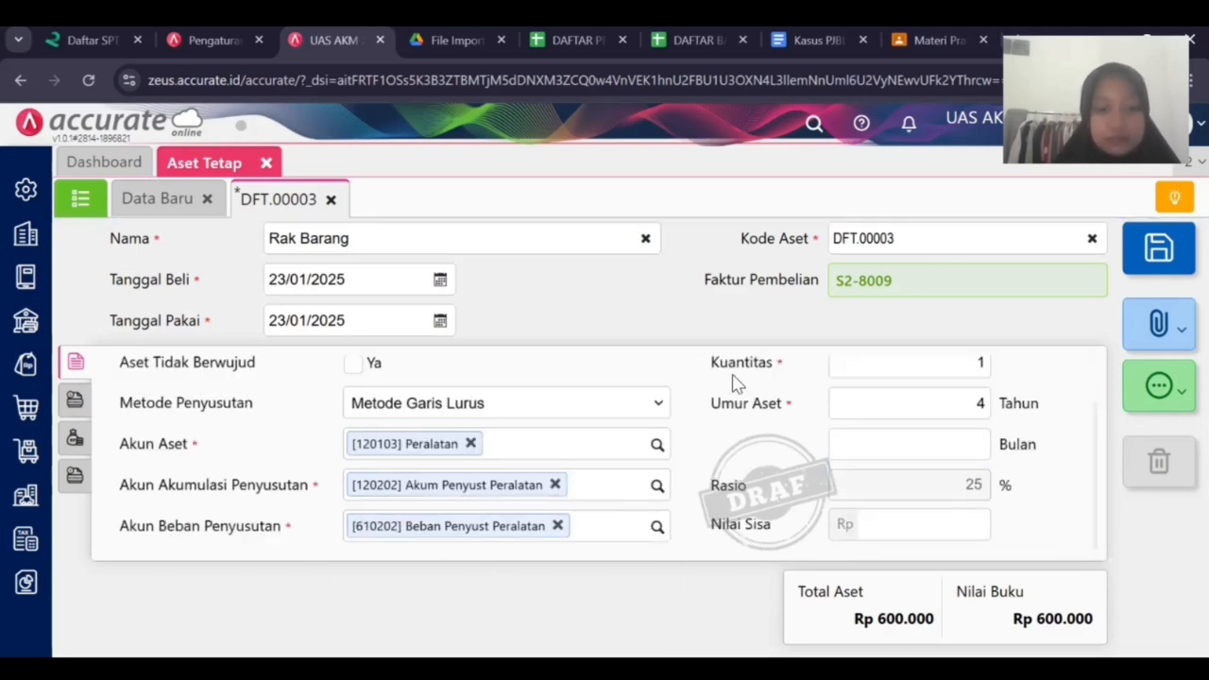
Step: Set the asset's Kategori Aset to Peralatan in its Info lainnya section
click(75, 400)
click(655, 421)
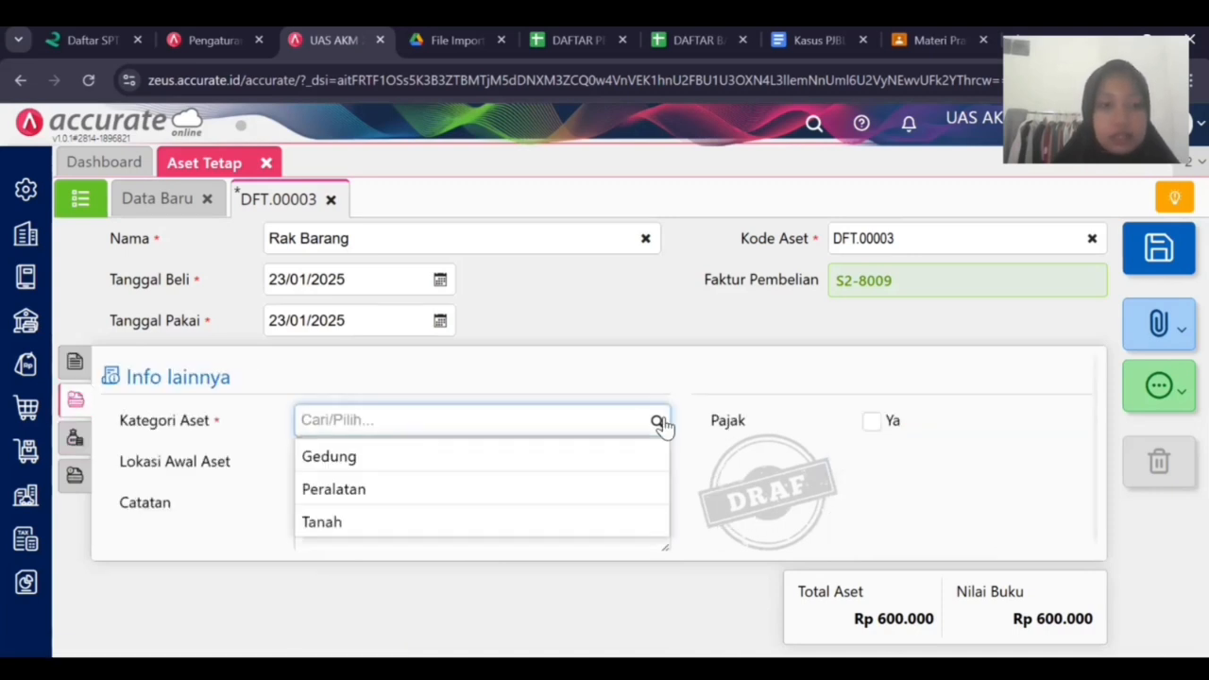
click(567, 496)
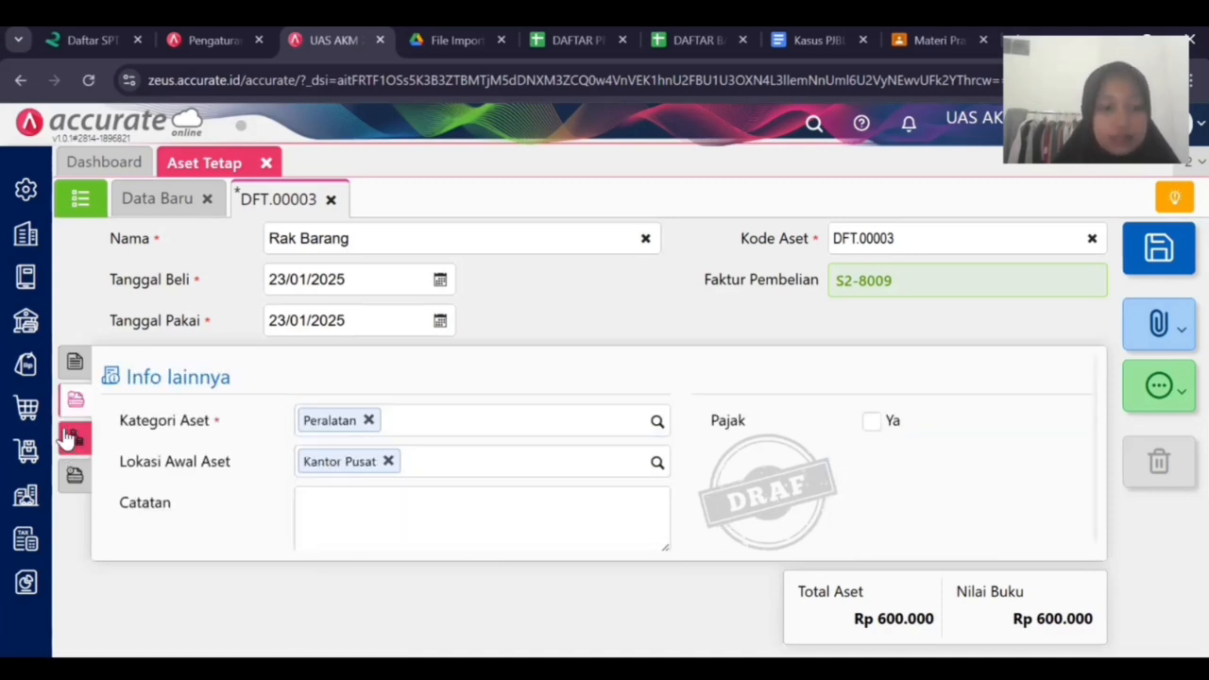
Step: Review the asset's Akun Pengeluaran and Informasi umum details, and save the Rak Barang record
click(76, 477)
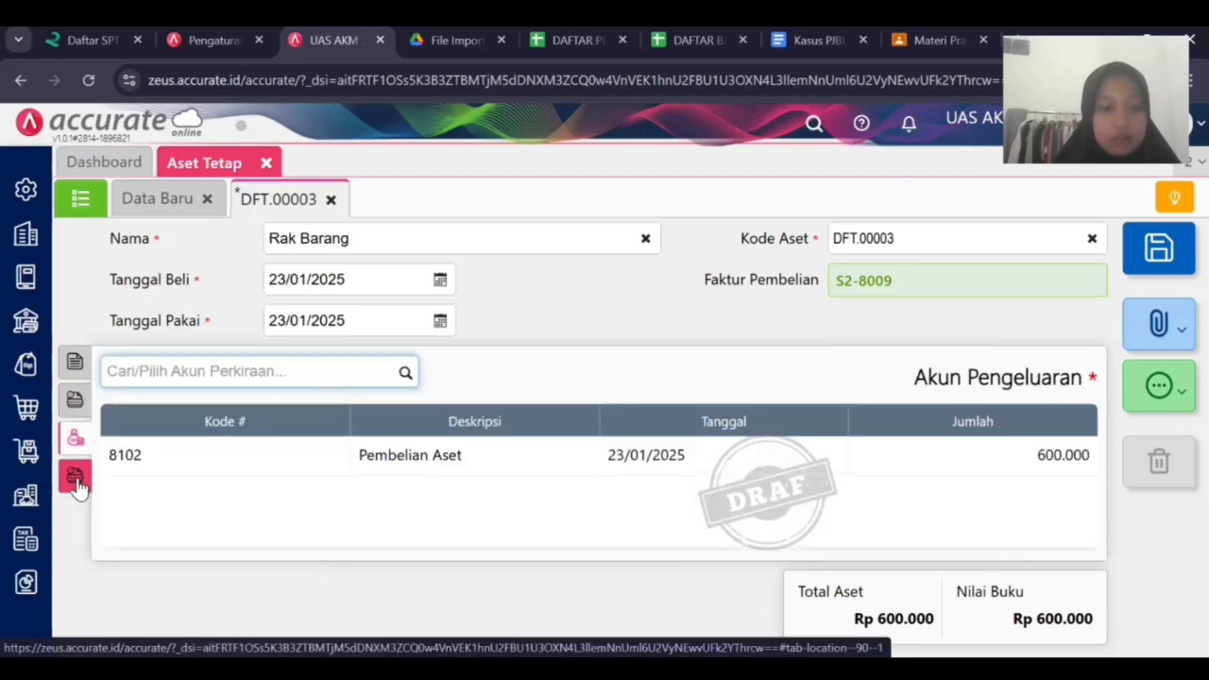
click(78, 446)
click(76, 443)
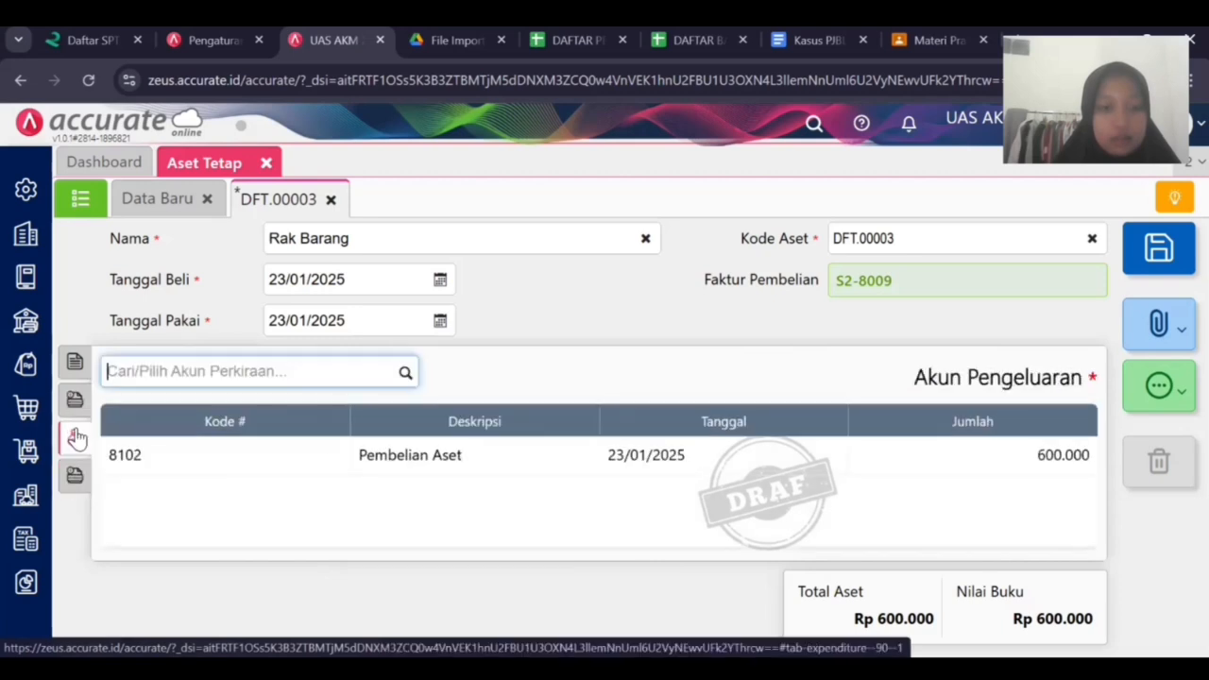
click(76, 362)
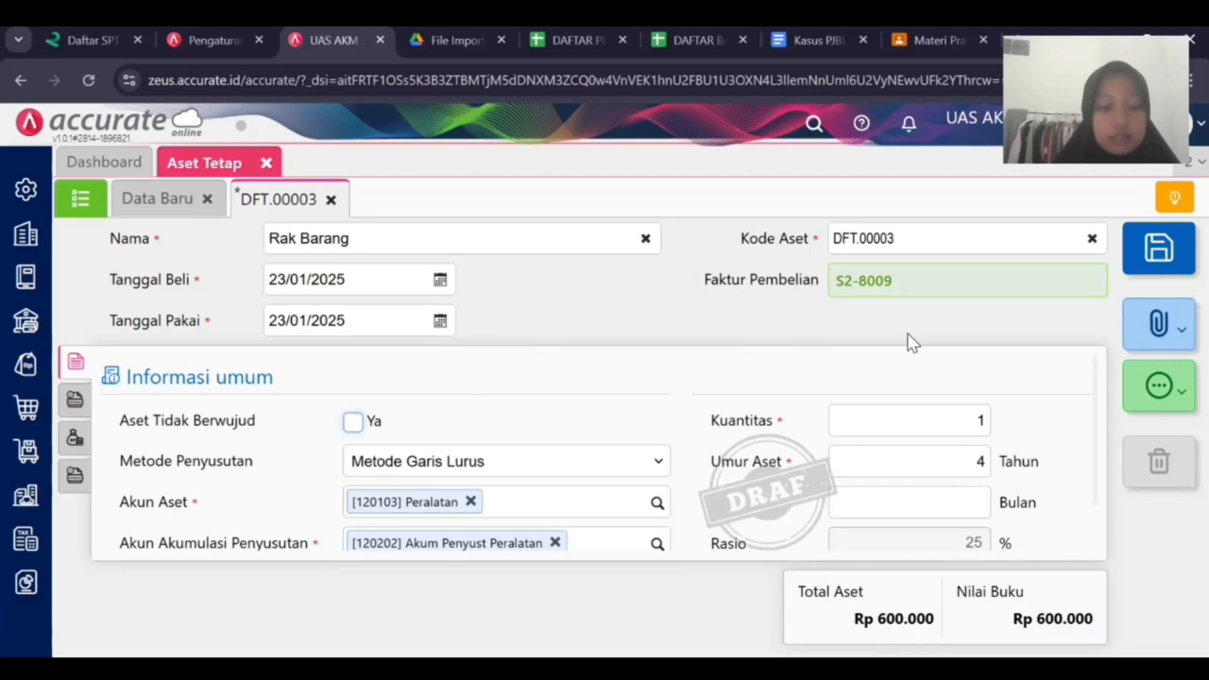
click(1155, 257)
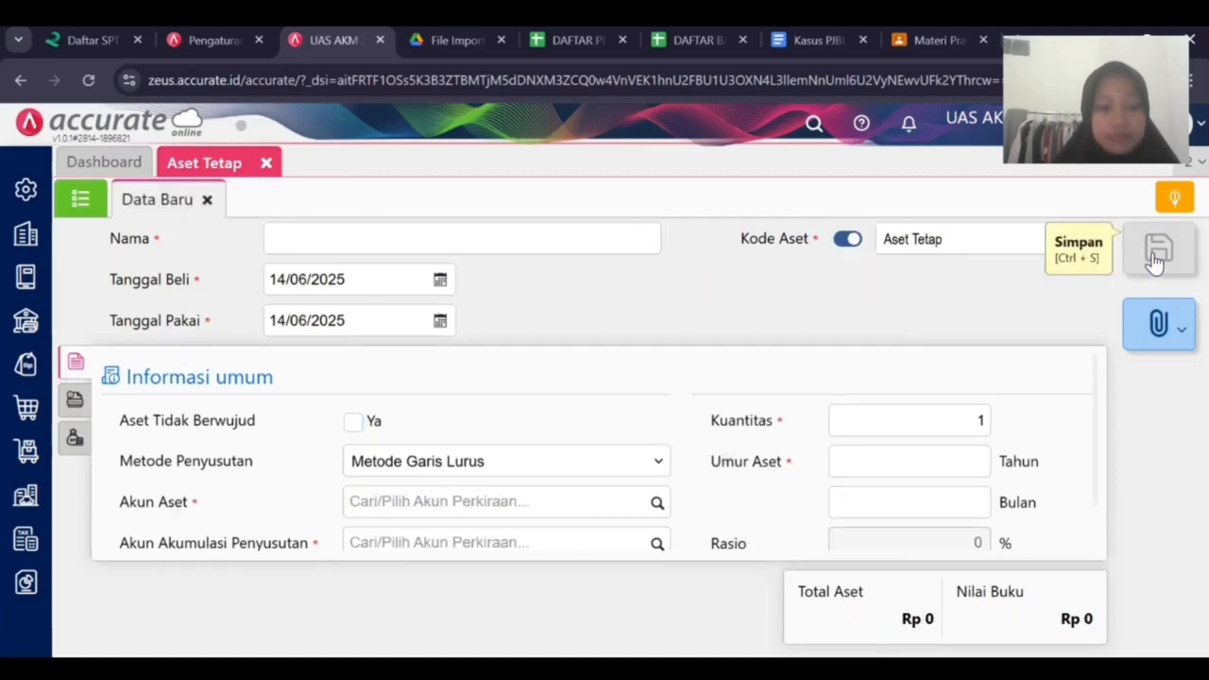